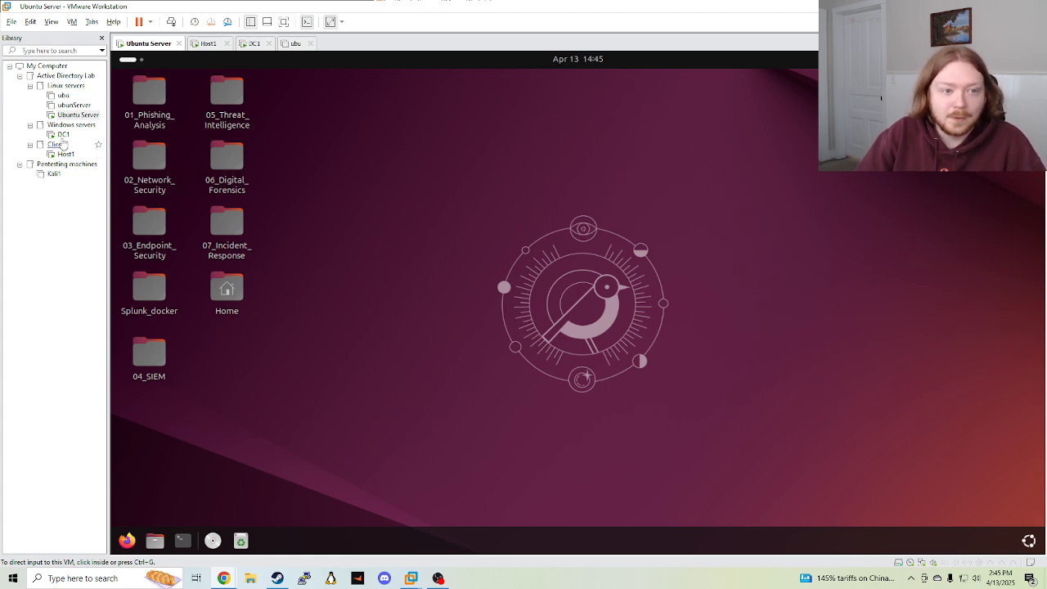
Go back to the Ubuntu Server virtual machine and launch Firefox
click(63, 134)
click(66, 154)
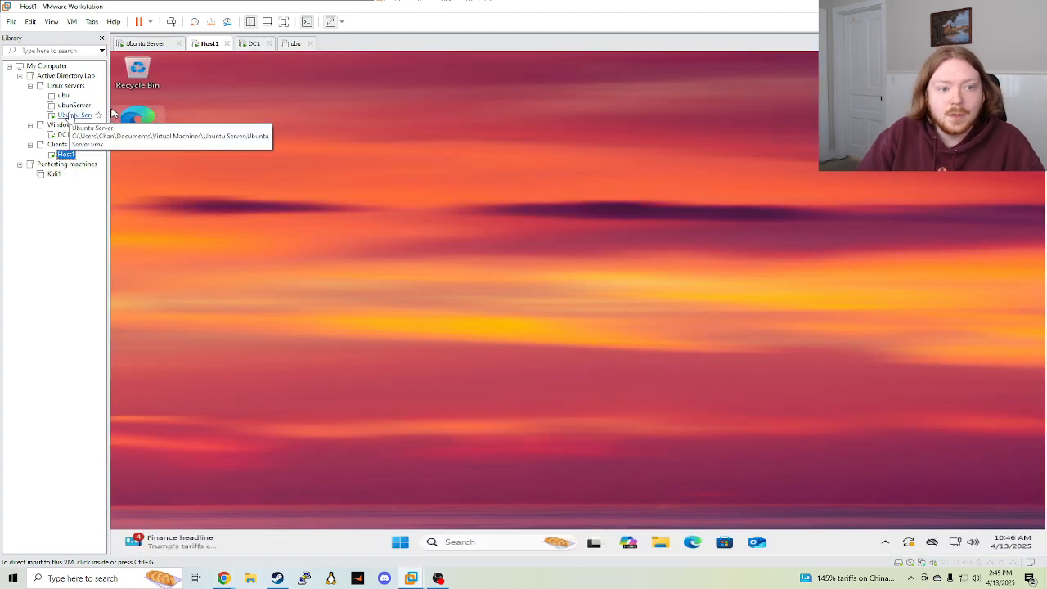
click(72, 115)
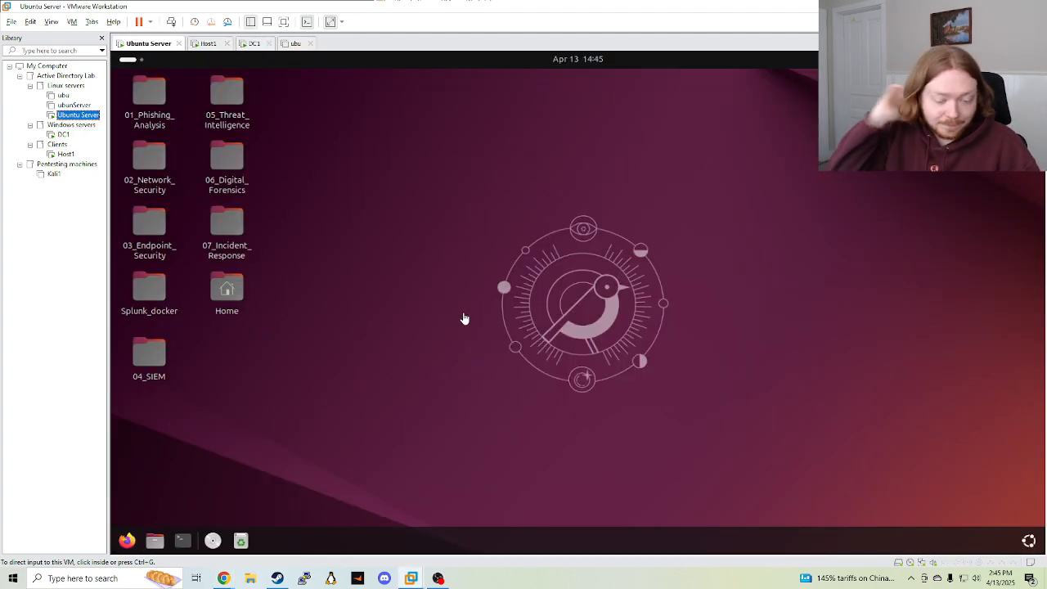
click(181, 541)
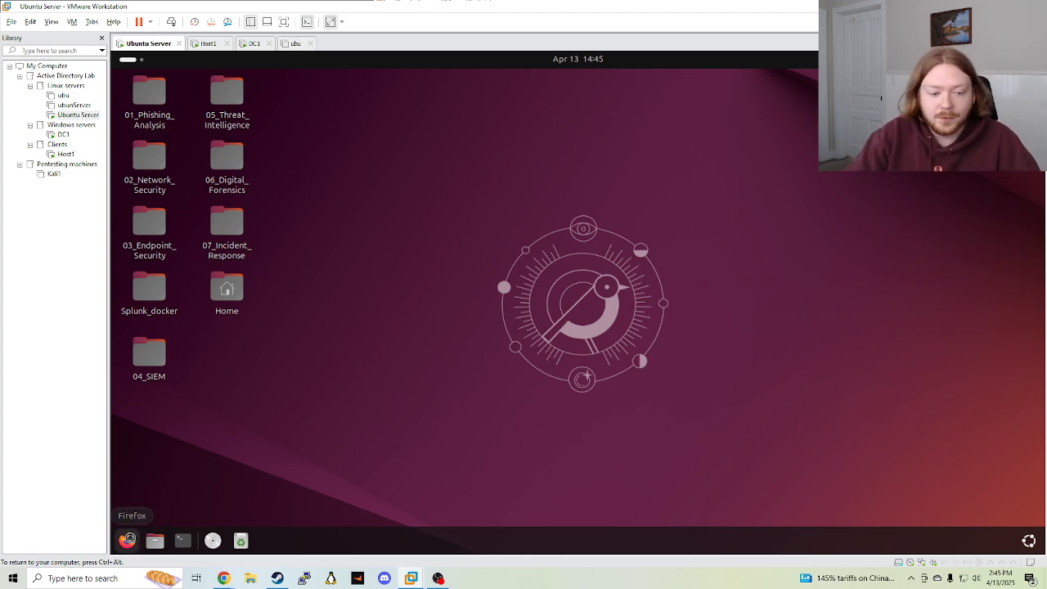
click(129, 539)
Search Google for 'splunk'
click(360, 103)
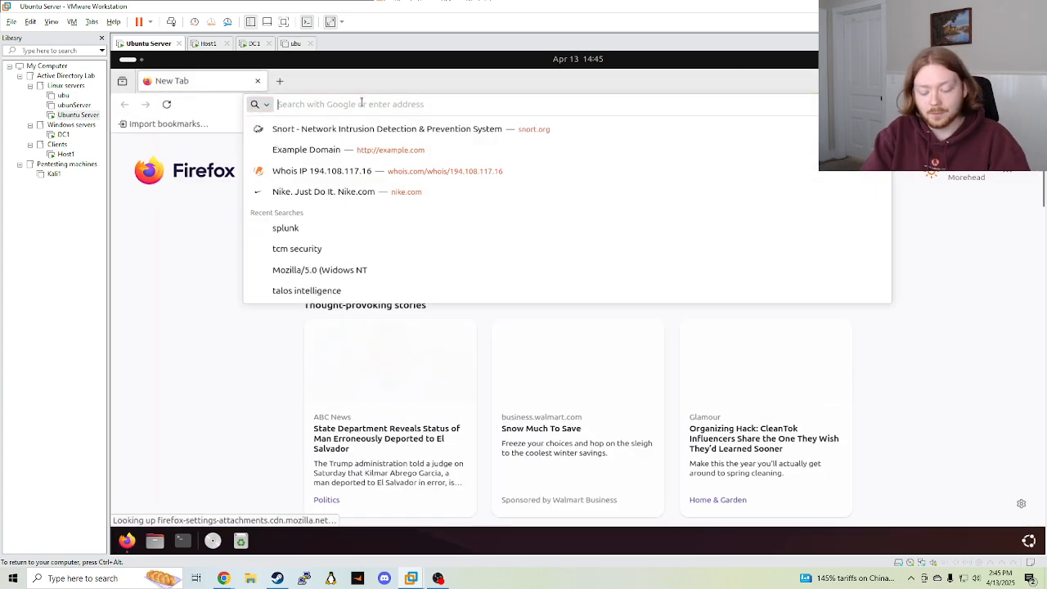
text(spli)
key(BackSpace)
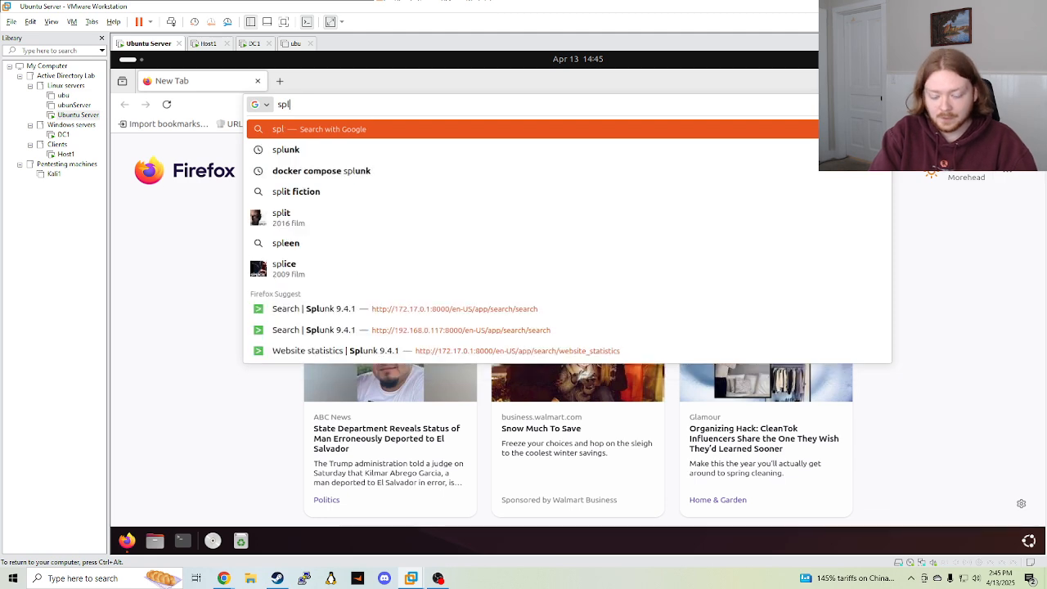
text(unk)
key(Return)
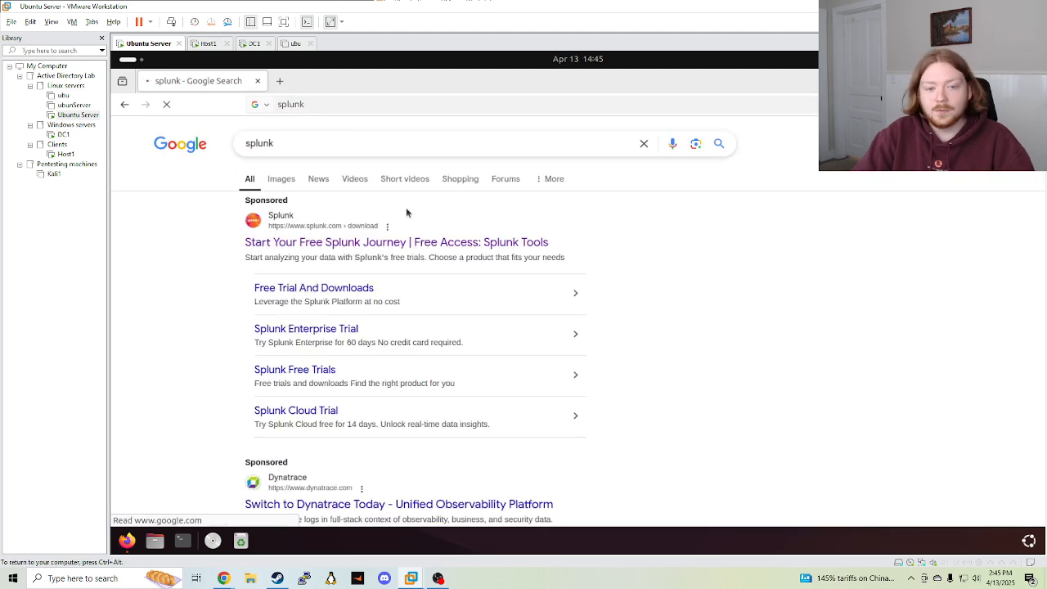
scroll(328, 341, down, 2)
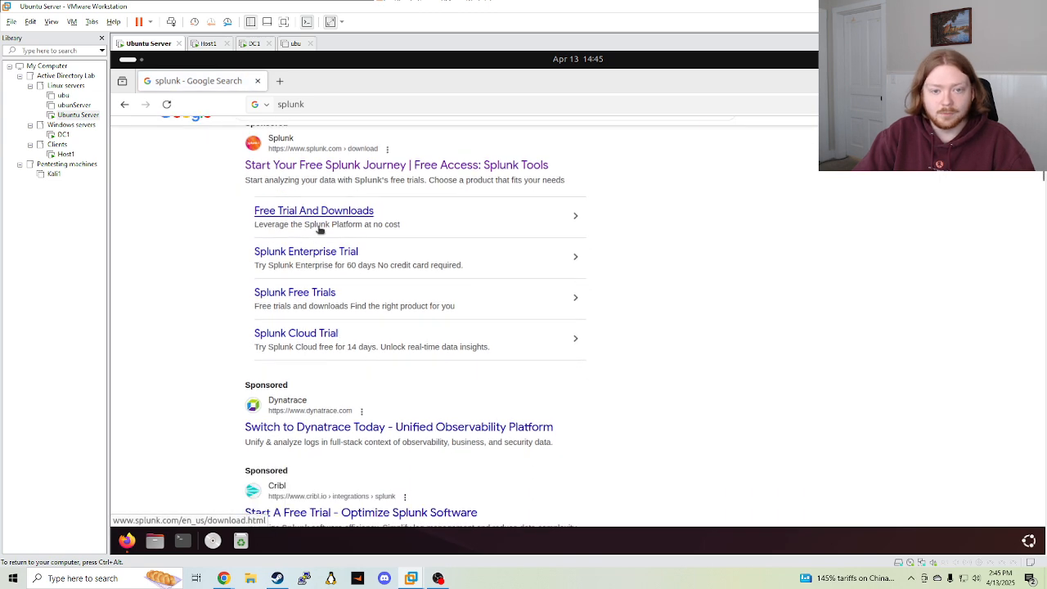
In a new tab, search 'splunk docker' and open the Docker Hub splunk image page
click(280, 81)
text(spluin)
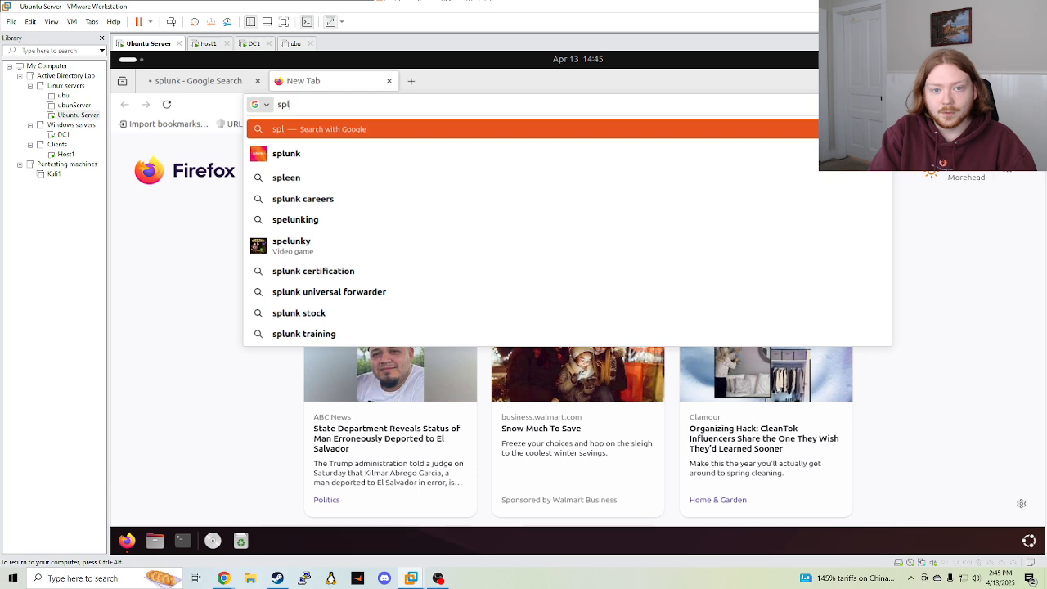
key(BackSpace)
key(BackSpace)
text(nk docker)
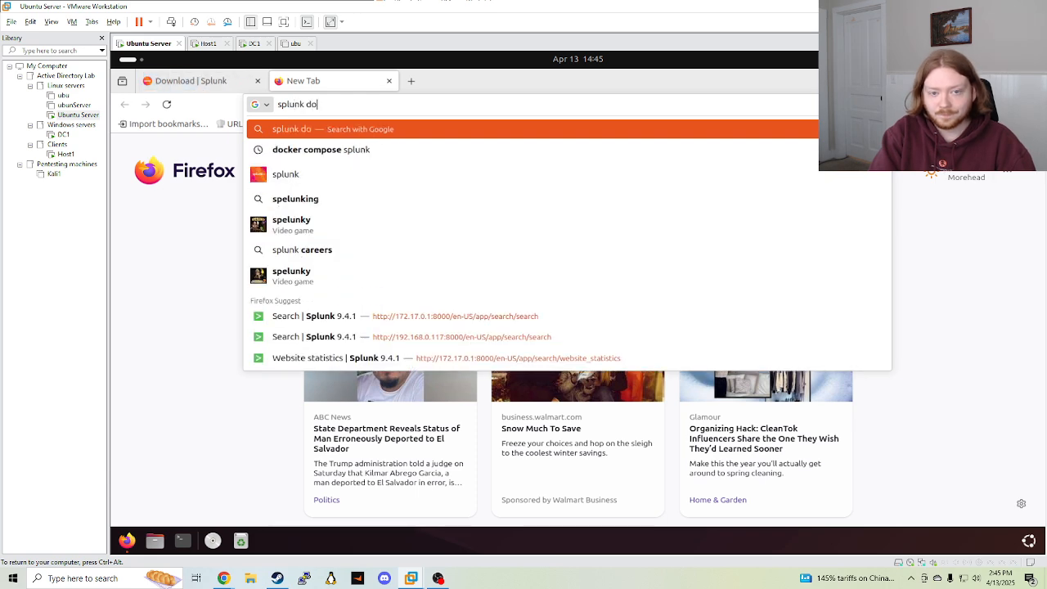
key(Return)
scroll(262, 262, down, 4)
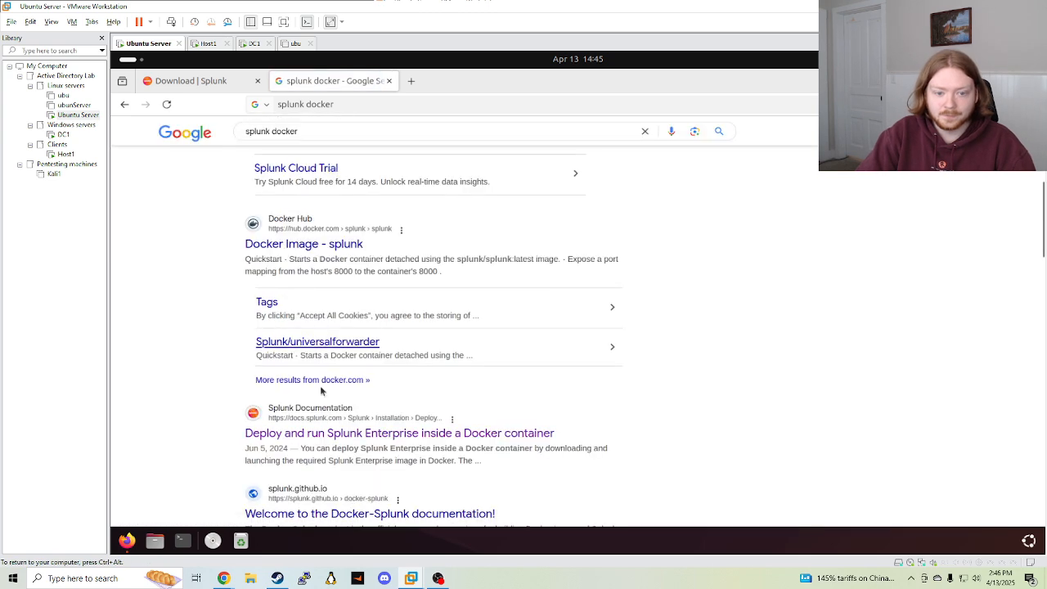
click(284, 252)
Glance at the Splunk downloads page, then scroll Docker Hub down to the docker run block
click(197, 81)
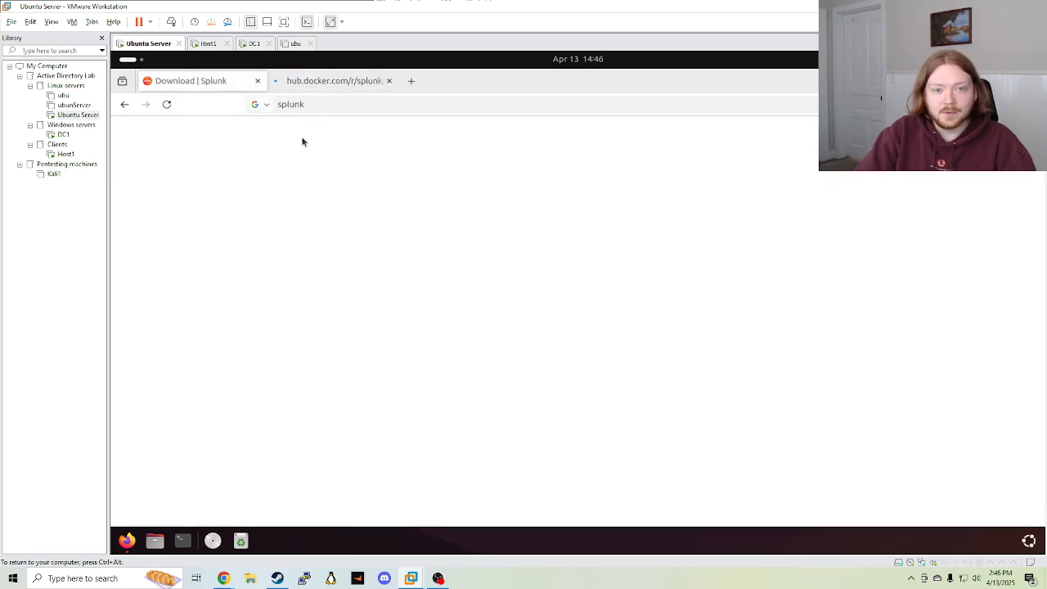
scroll(321, 165, down, 3)
scroll(321, 165, up, 3)
click(328, 81)
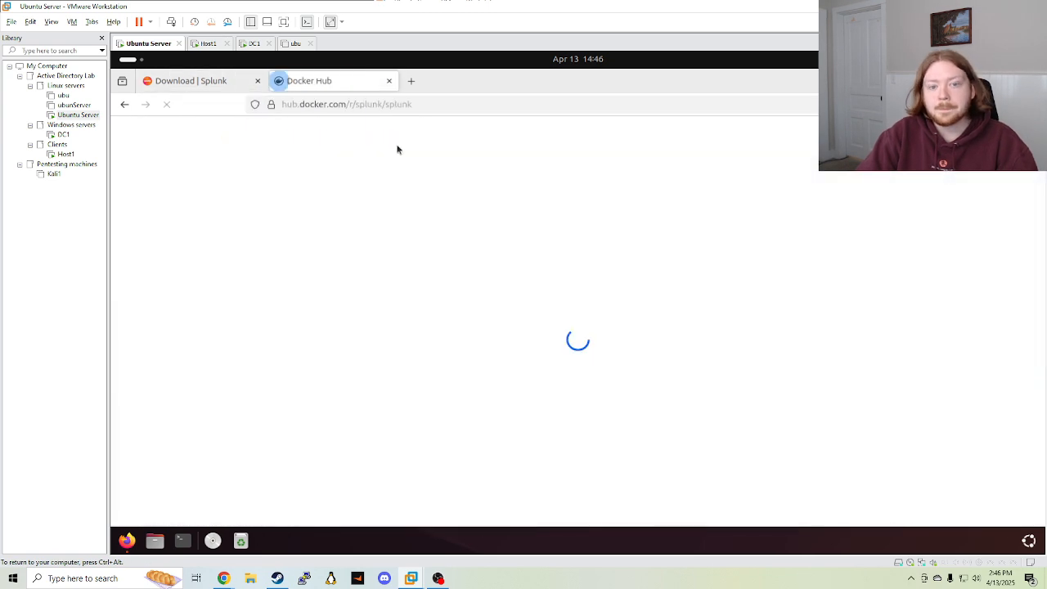
scroll(483, 234, down, 5)
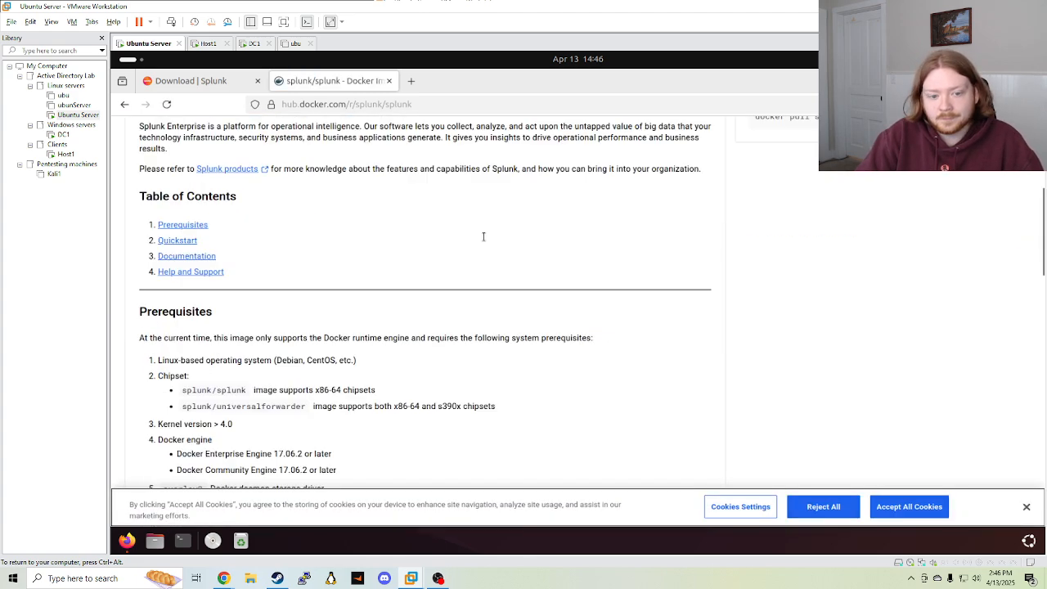
scroll(311, 325, down, 4)
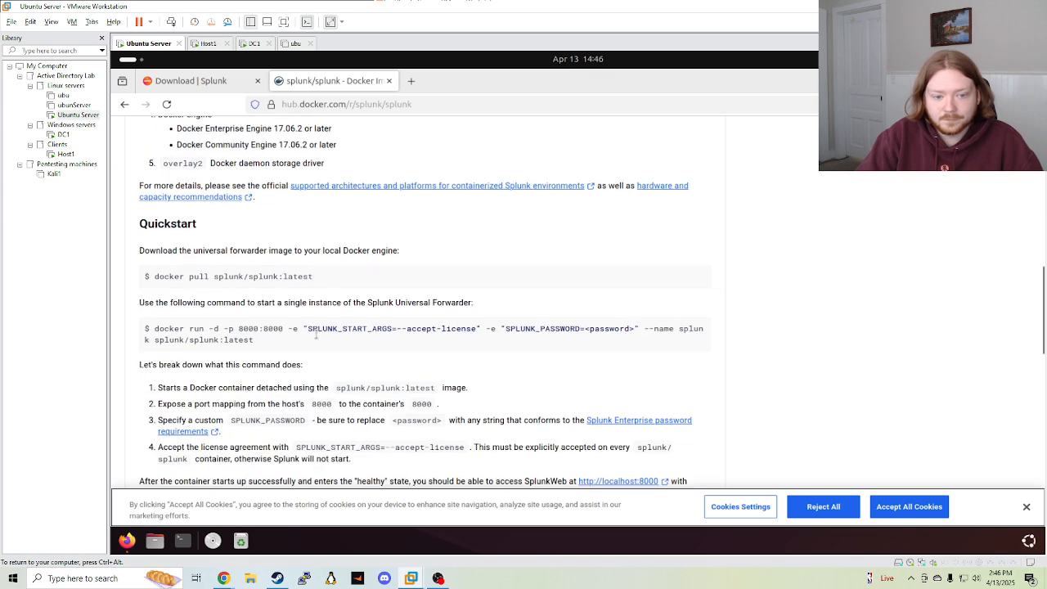
drag(314, 277, 145, 277)
Copy the docker run quickstart command and bring up a terminal
triple_click(273, 340)
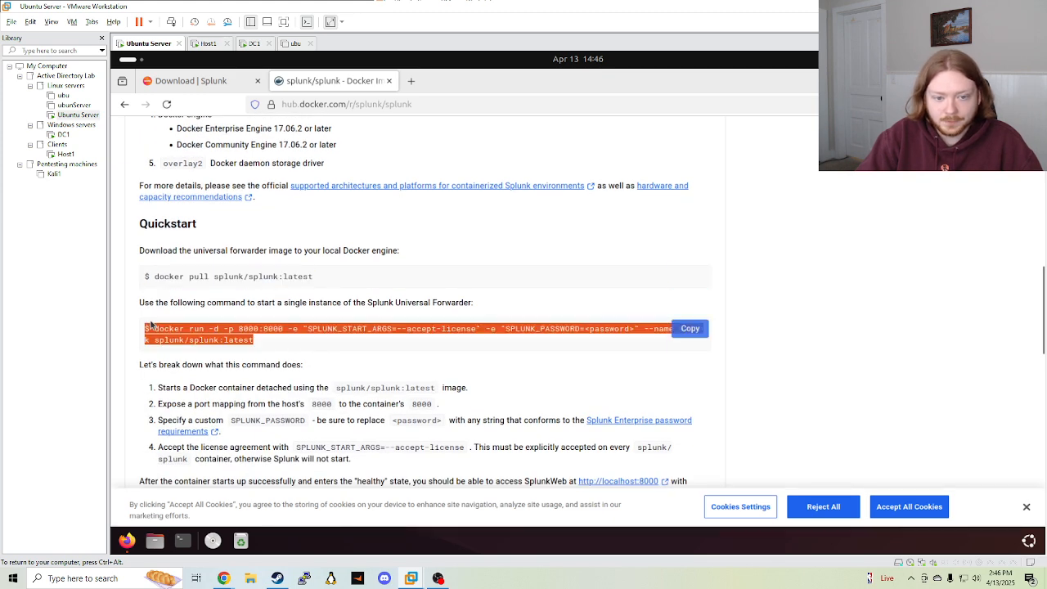
click(694, 330)
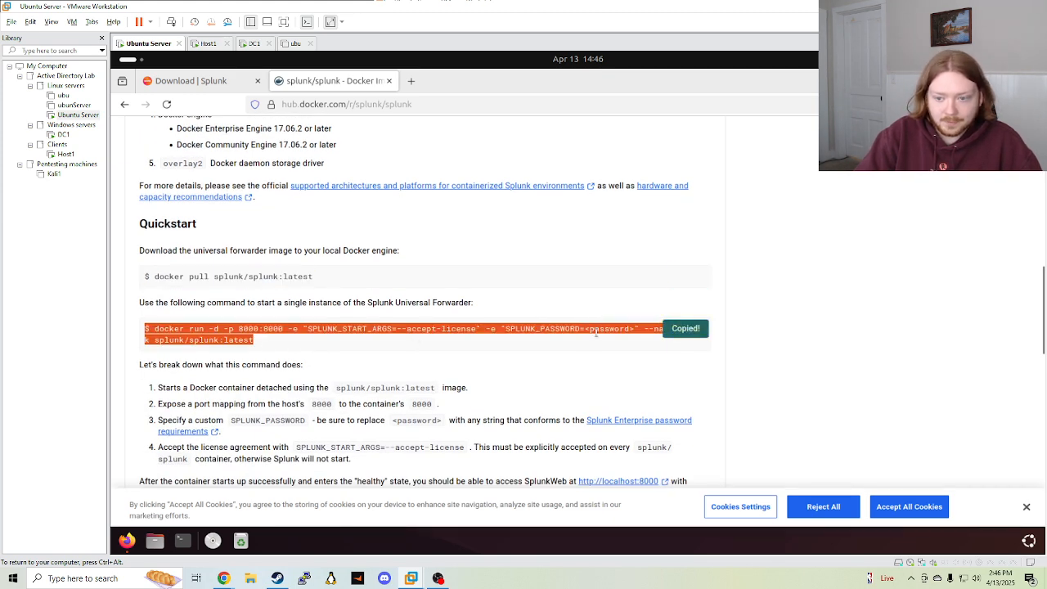
click(577, 330)
drag(578, 330, 678, 330)
click(543, 353)
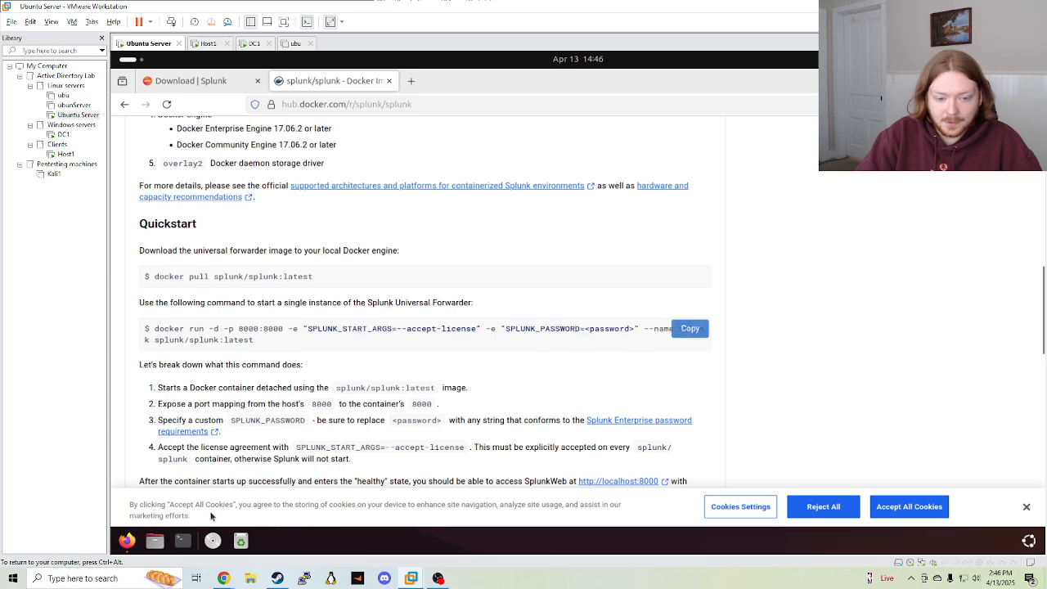
click(182, 541)
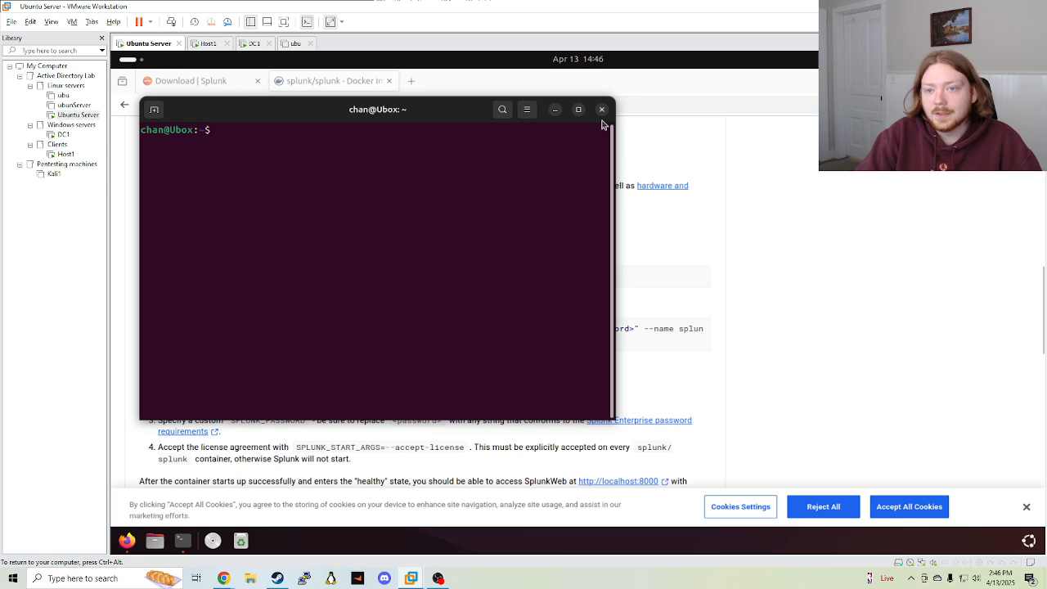
Clear the terminal screen and close the terminal window
text(clear)
key(Return)
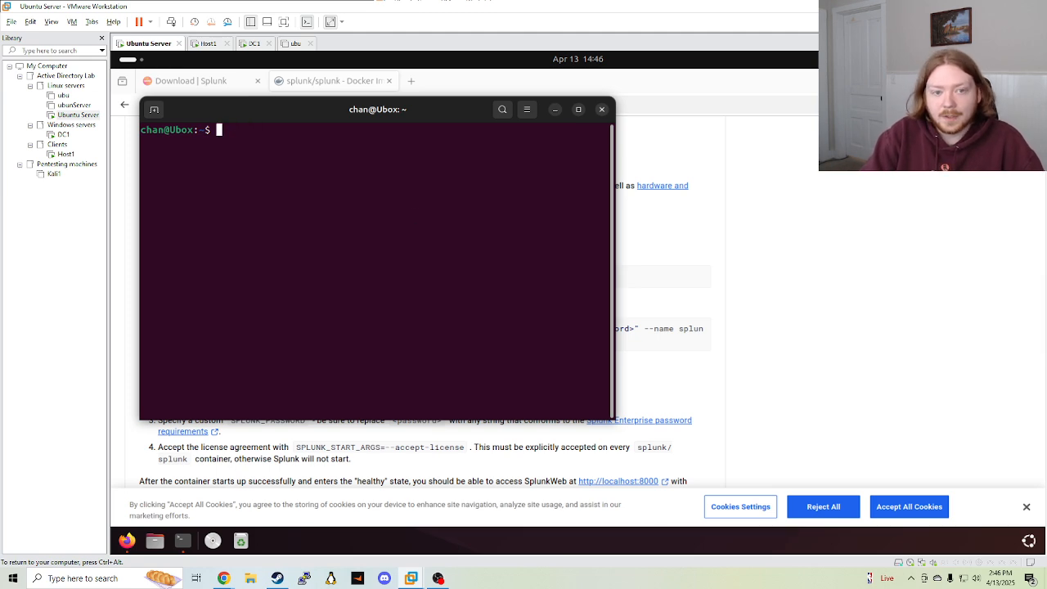
click(602, 109)
Open the Splunk Enterprise free trial download page and dismiss the cookie notice
click(191, 80)
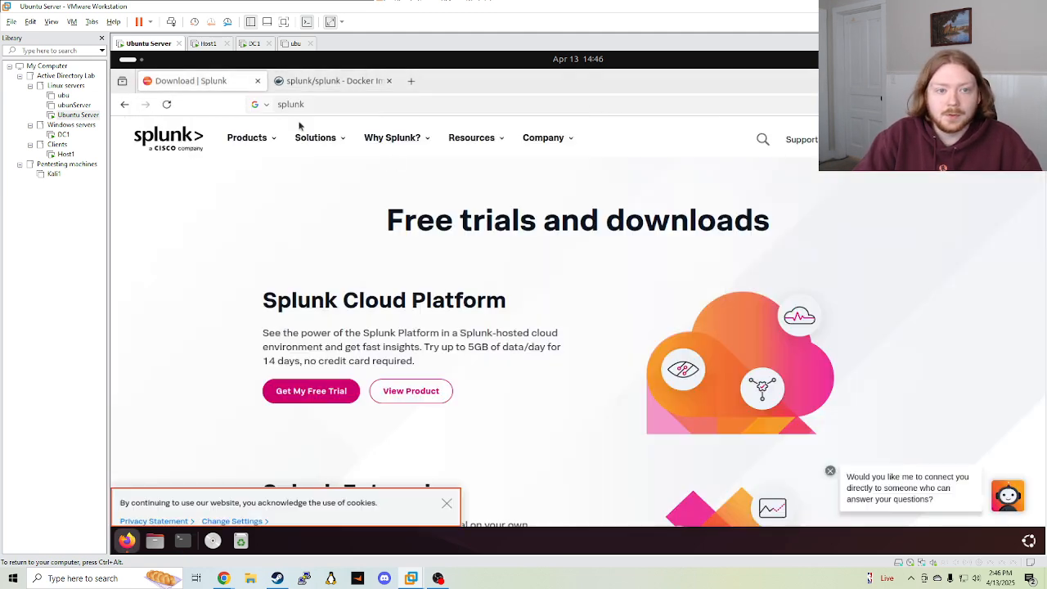
scroll(647, 266, down, 3)
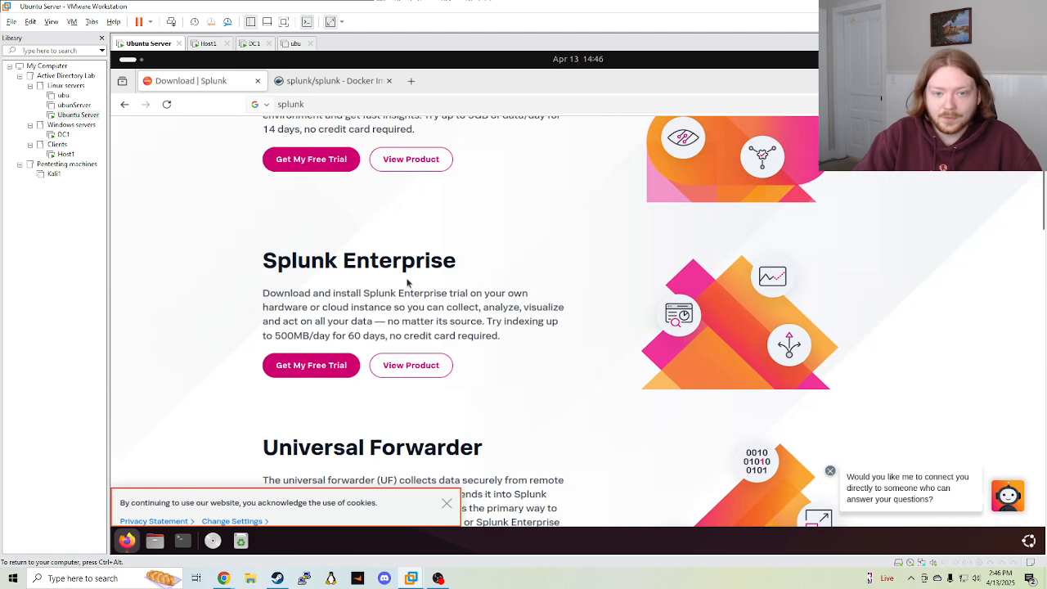
scroll(368, 307, down, 2)
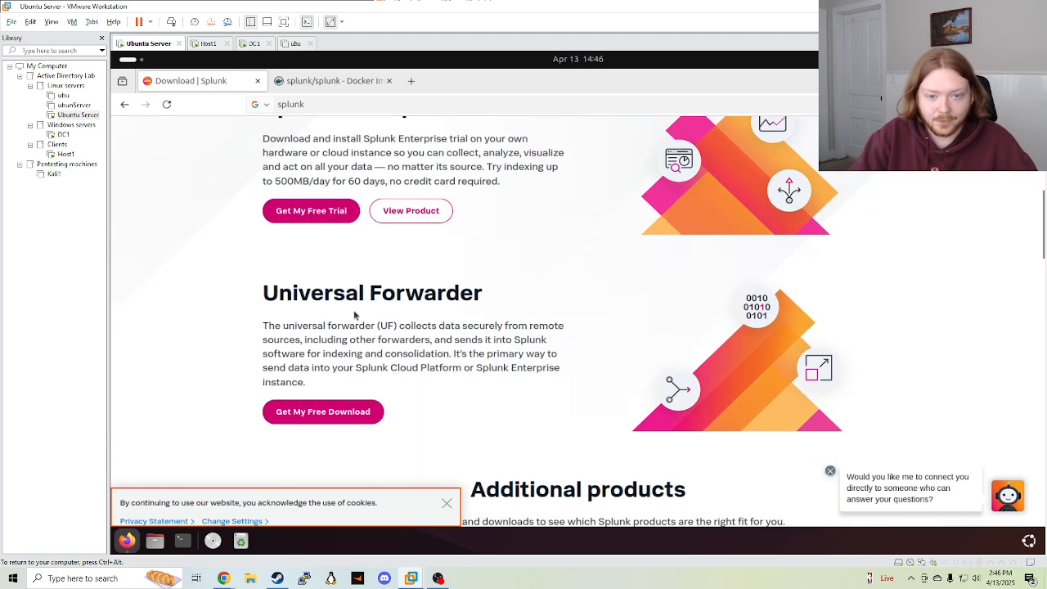
scroll(357, 293, up, 1)
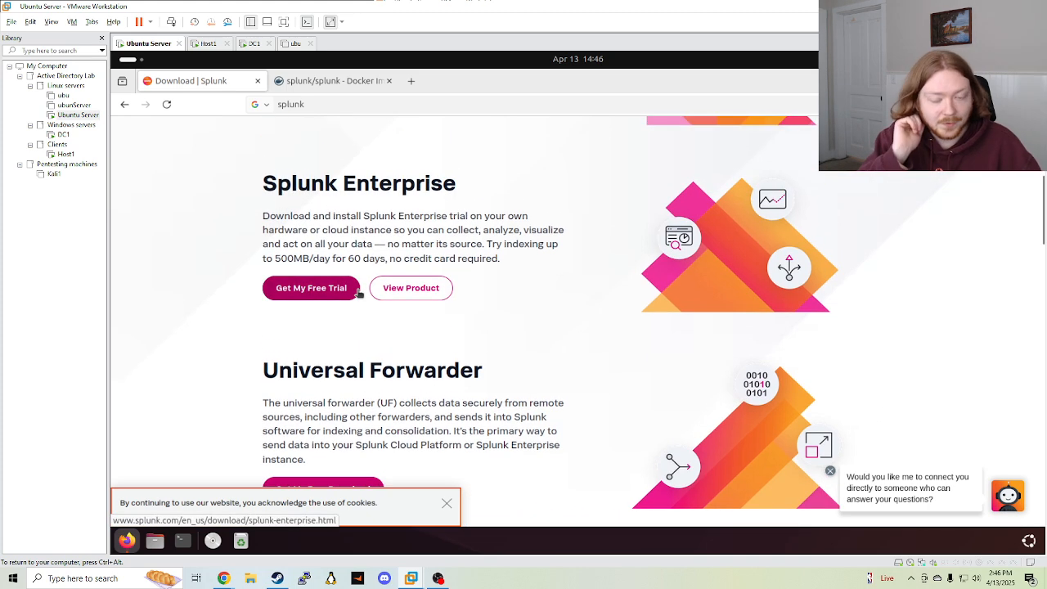
click(336, 297)
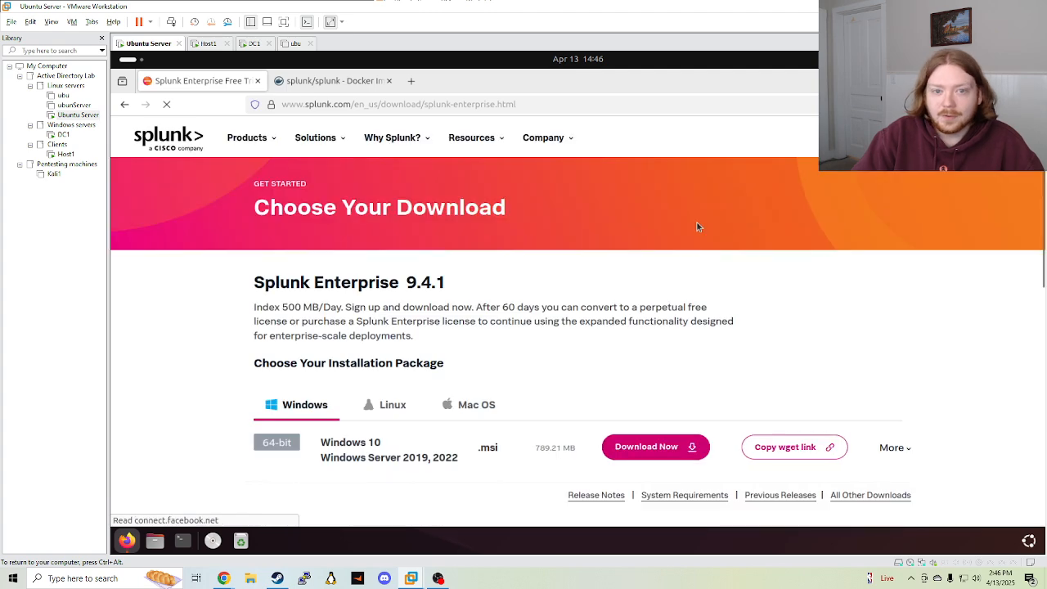
scroll(516, 286, down, 2)
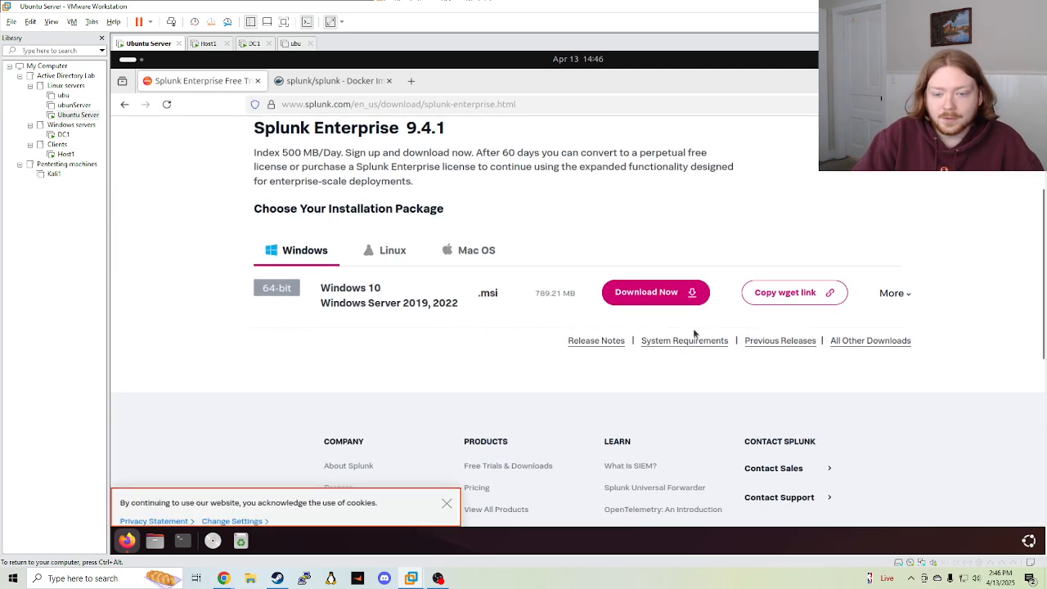
scroll(723, 286, up, 2)
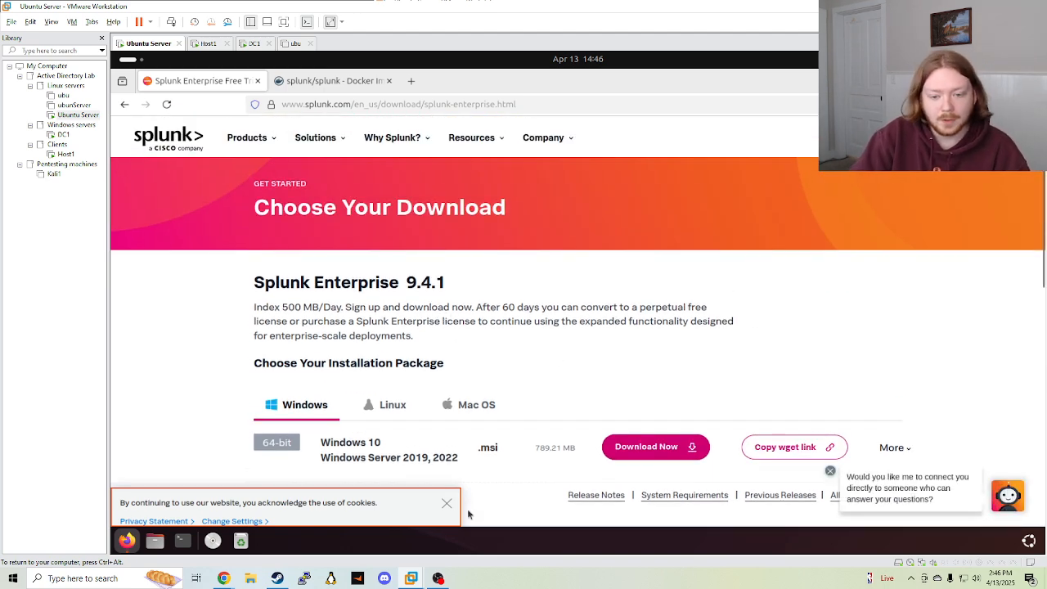
click(447, 502)
Show the Linux installation packages on the Splunk Enterprise download page
scroll(606, 331, down, 4)
scroll(606, 330, up, 4)
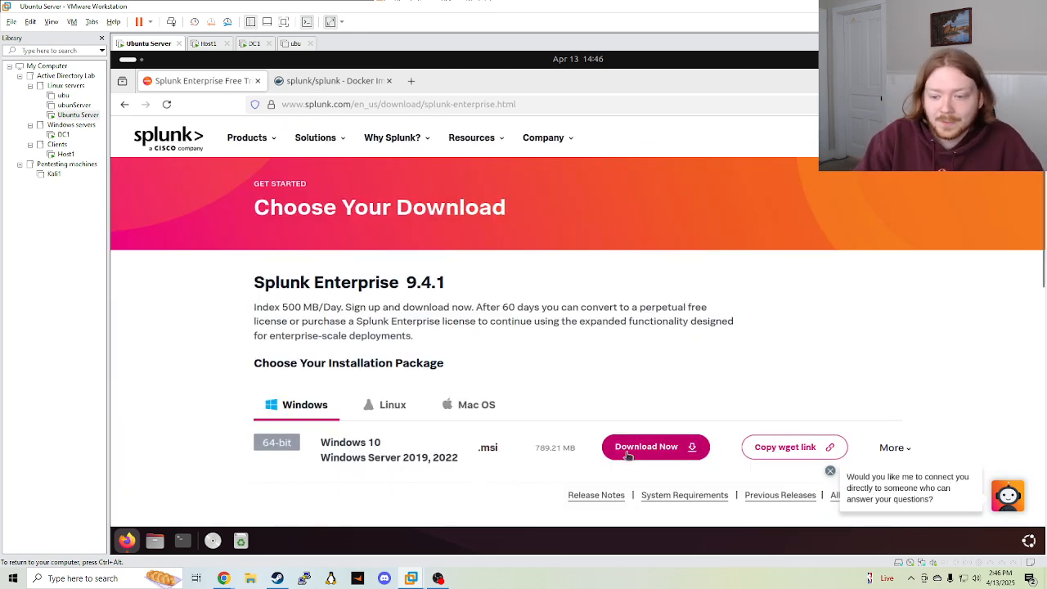
click(398, 410)
scroll(434, 354, down, 1)
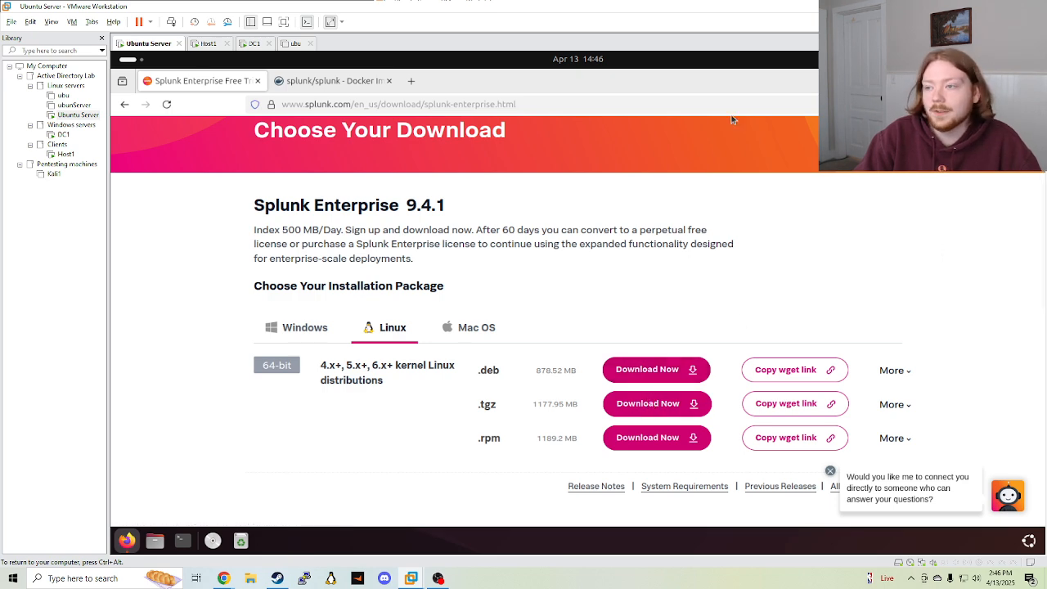
Check the Docker Hub splunk tab, then minimise Firefox to reveal the desktop
click(331, 81)
click(211, 81)
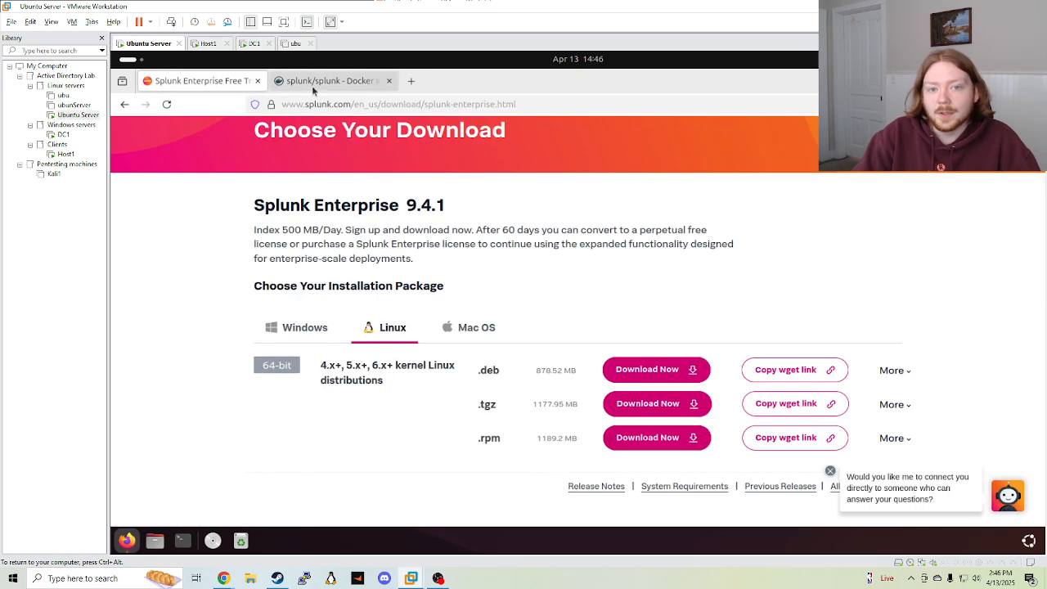
click(313, 85)
click(133, 539)
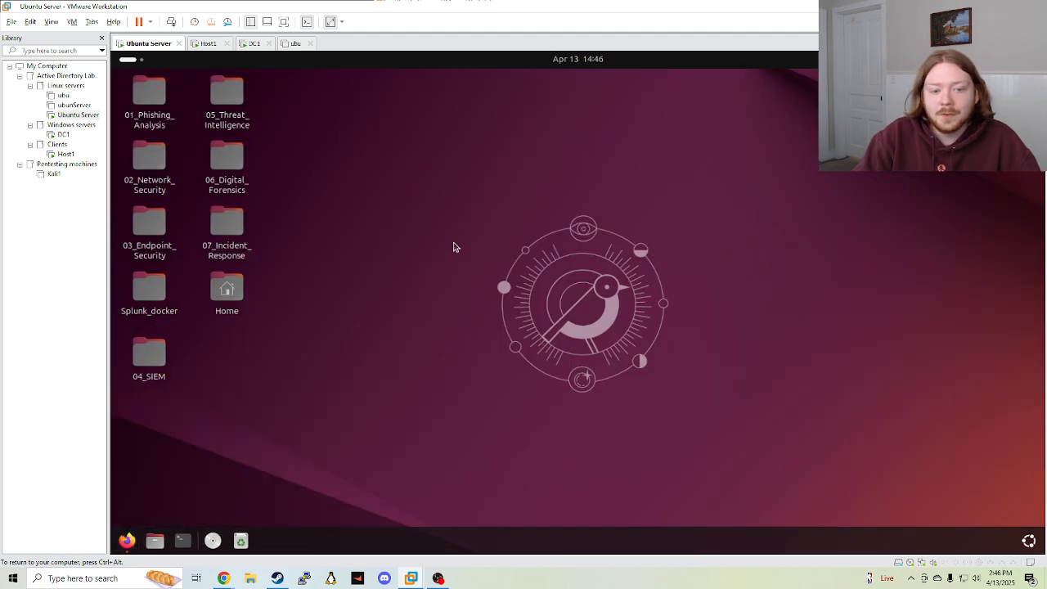
Open a maximised terminal and browse the previous shell commands
click(182, 541)
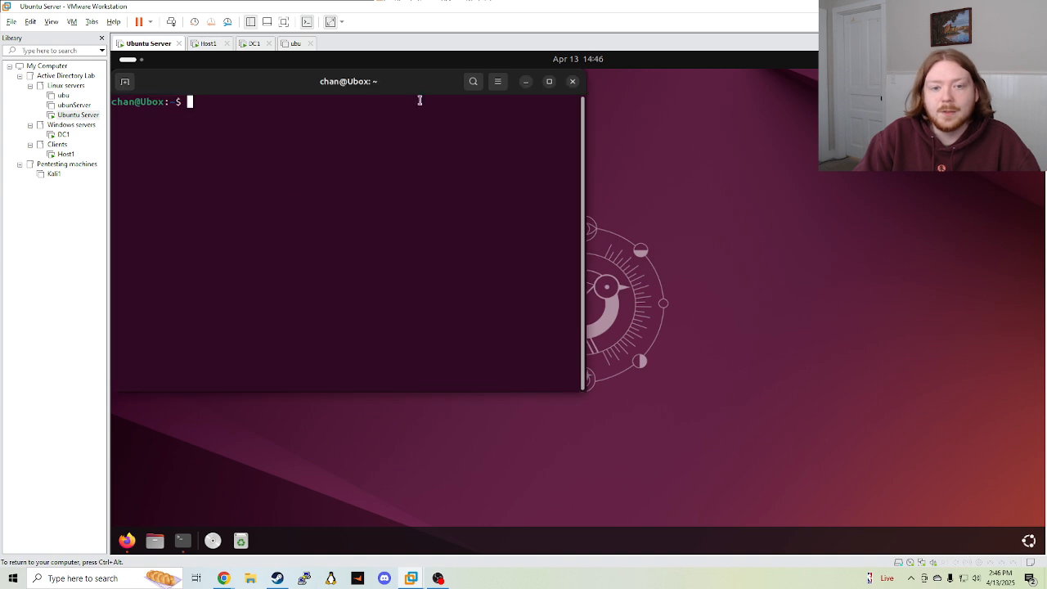
click(548, 81)
text(clear)
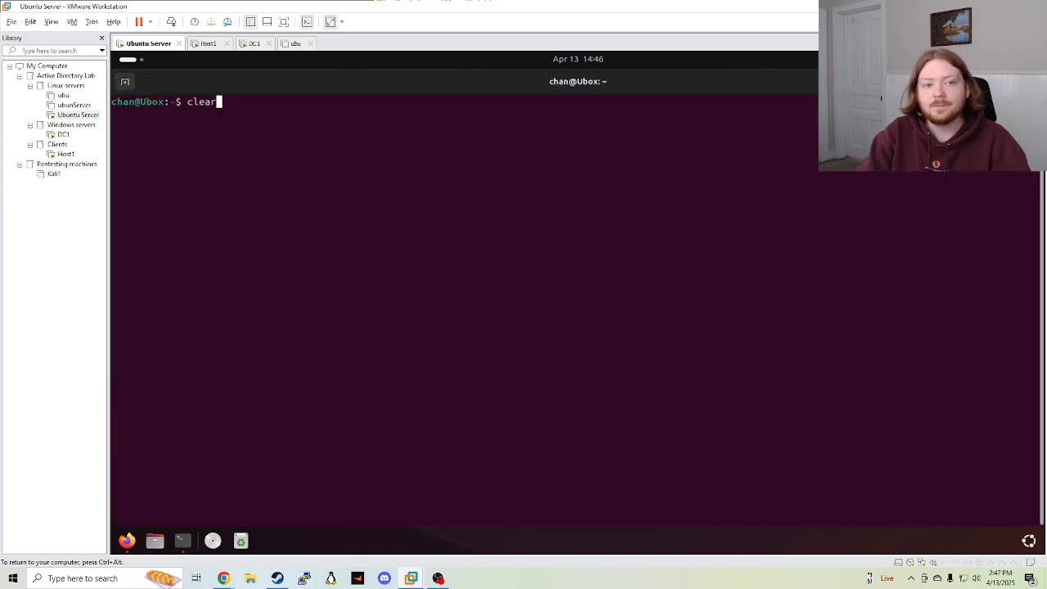
key(Up)
key(Up)
key(Up)
key(Up)
key(Up)
key(Up)
key(Up)
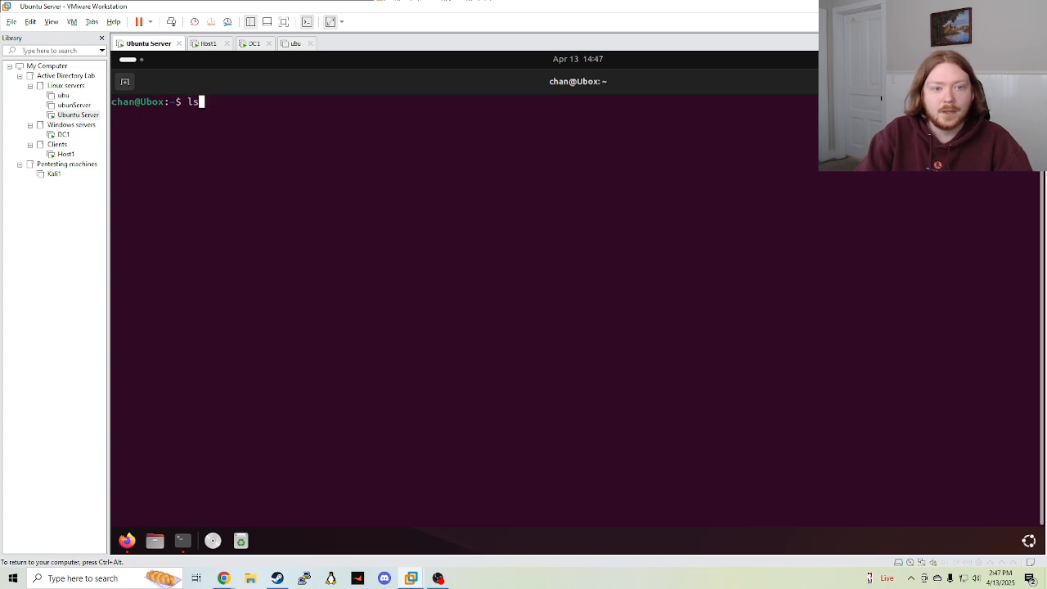
key(Down)
key(Down)
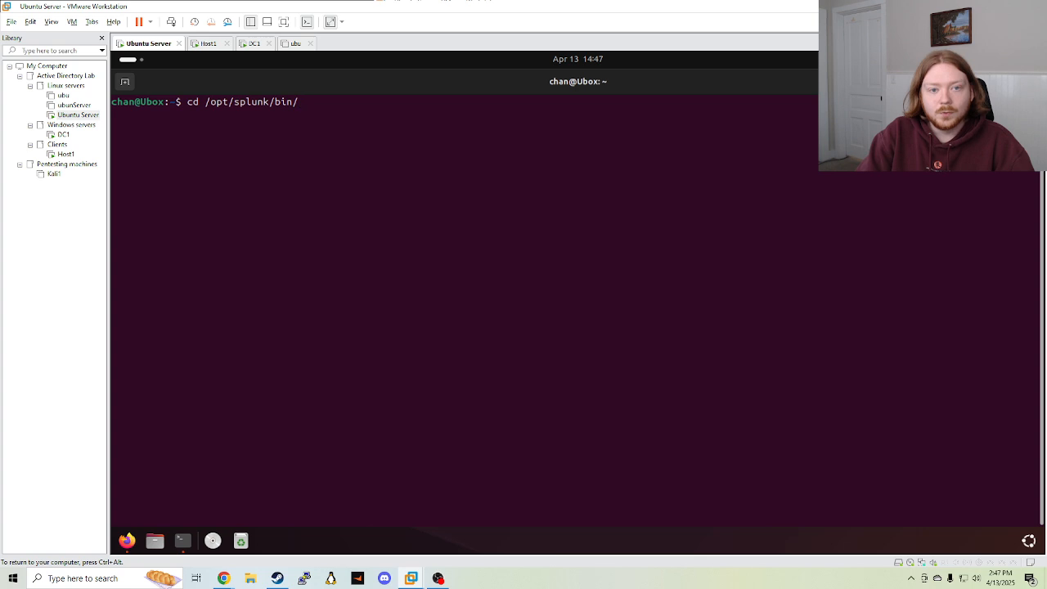
key(Up)
key(Up)
key(Up)
key(Up)
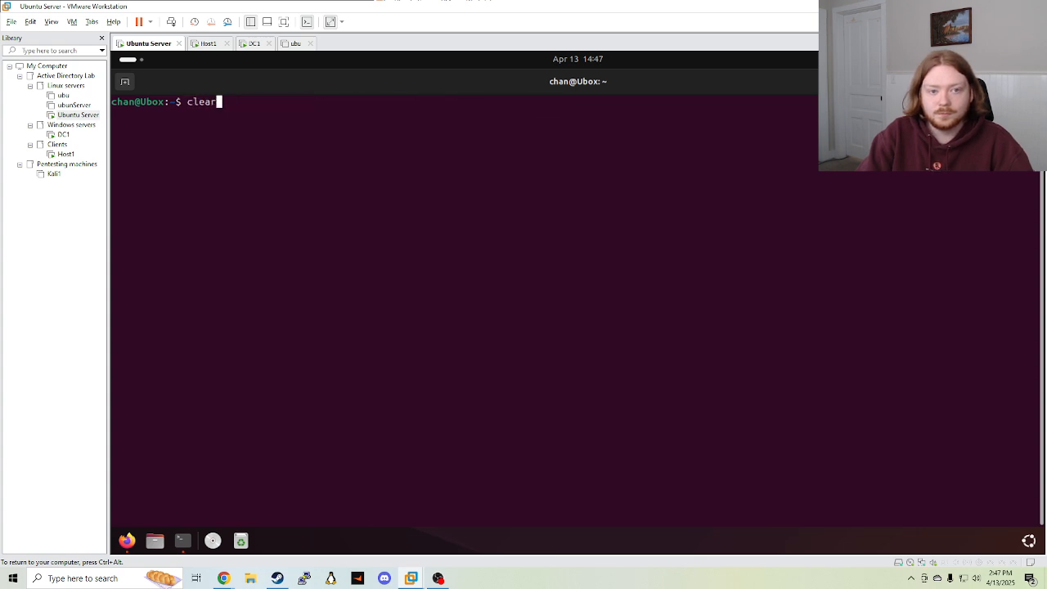
key(BackSpace)
key(BackSpace)
key(BackSpace)
key(BackSpace)
key(BackSpace)
Change into the Downloads folder and list its files
text(cd )
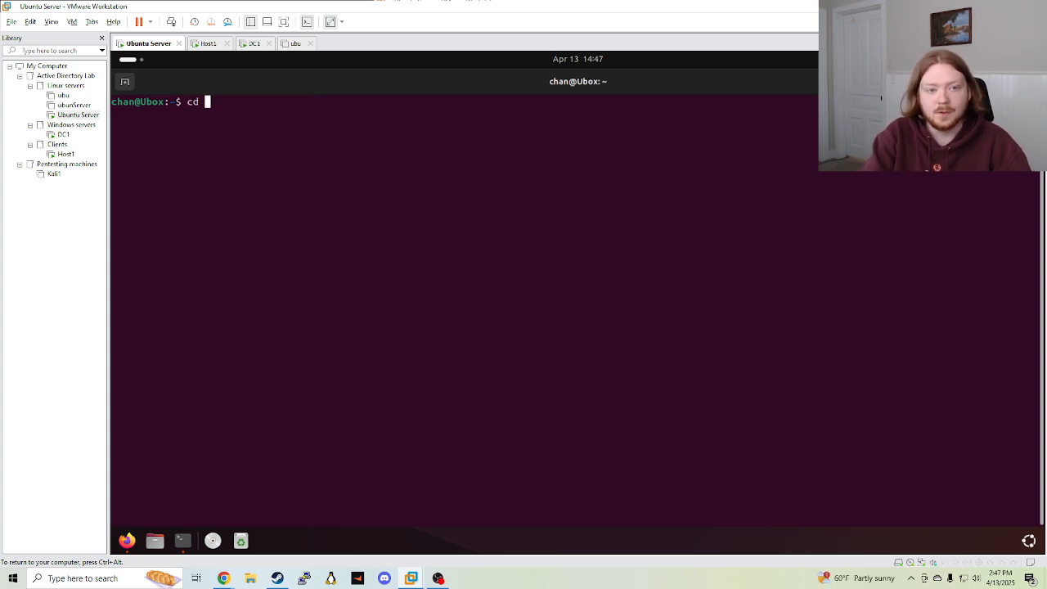
text(Downl;)
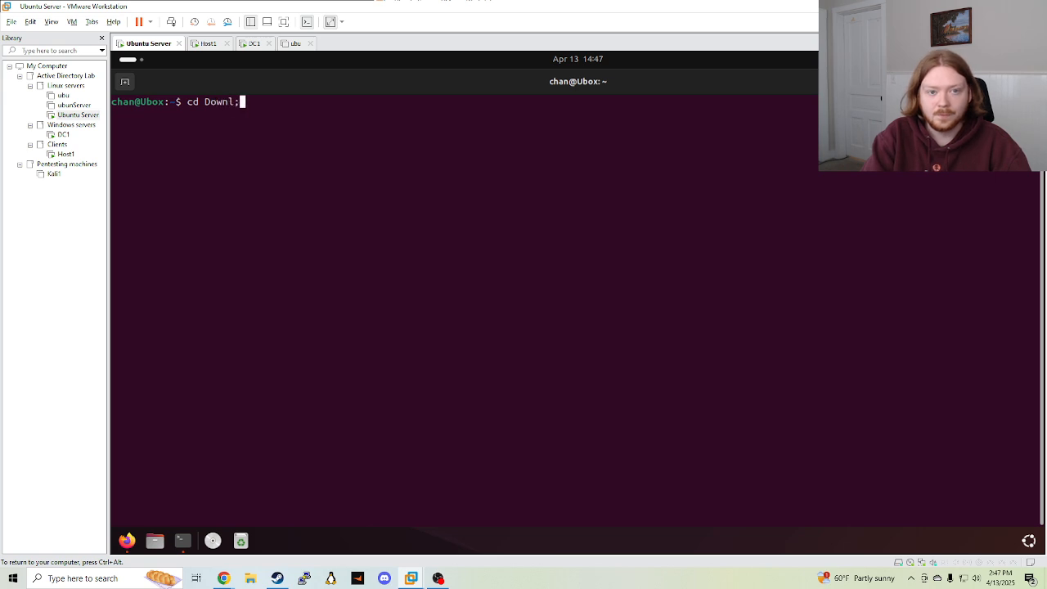
key(Tab)
key(Return)
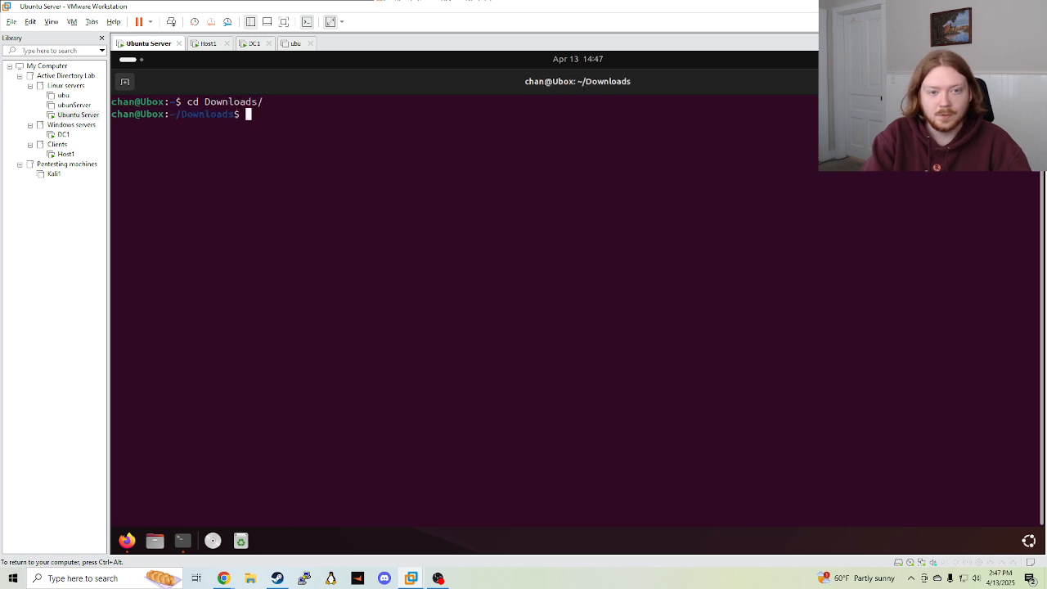
text(ls)
key(Return)
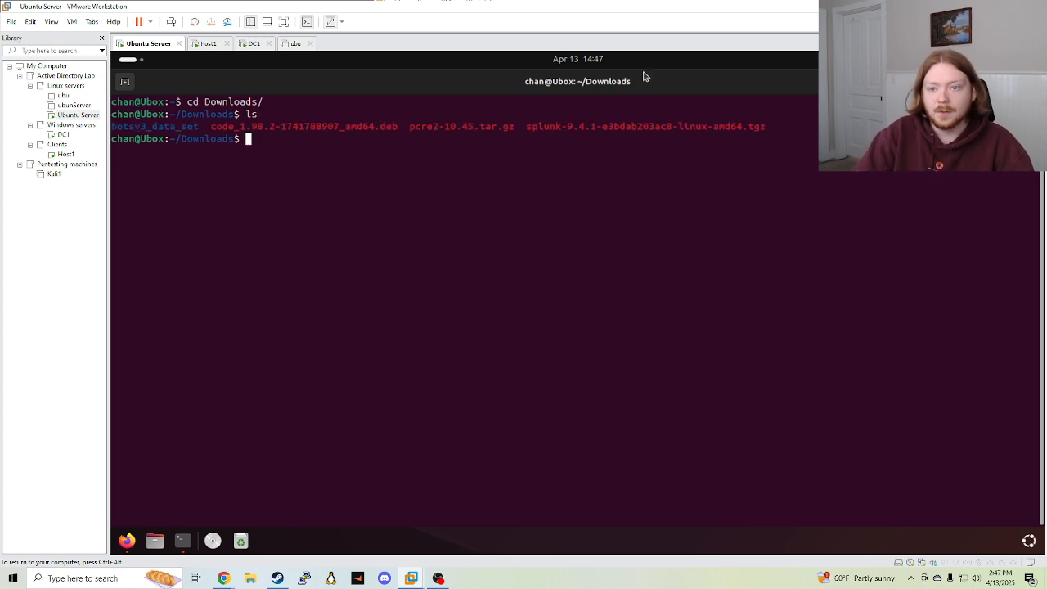
drag(520, 129, 679, 203)
click(533, 356)
Recall the earlier tar command and check its -C /opt destination
key(Up)
key(Up)
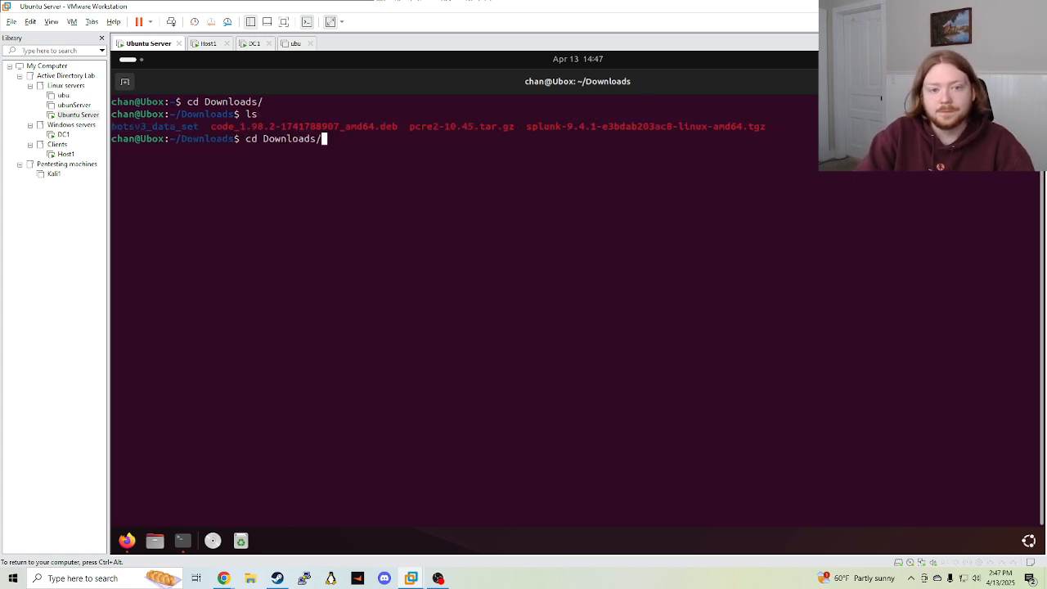
key(Up)
key(Up)
key(Up)
key(Up)
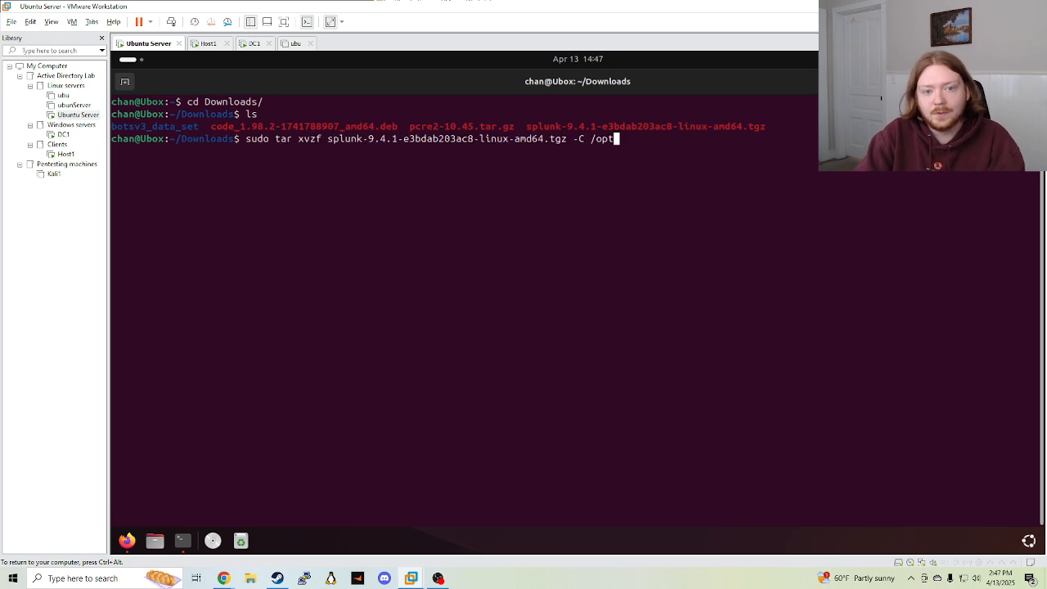
drag(244, 139, 493, 147)
click(509, 153)
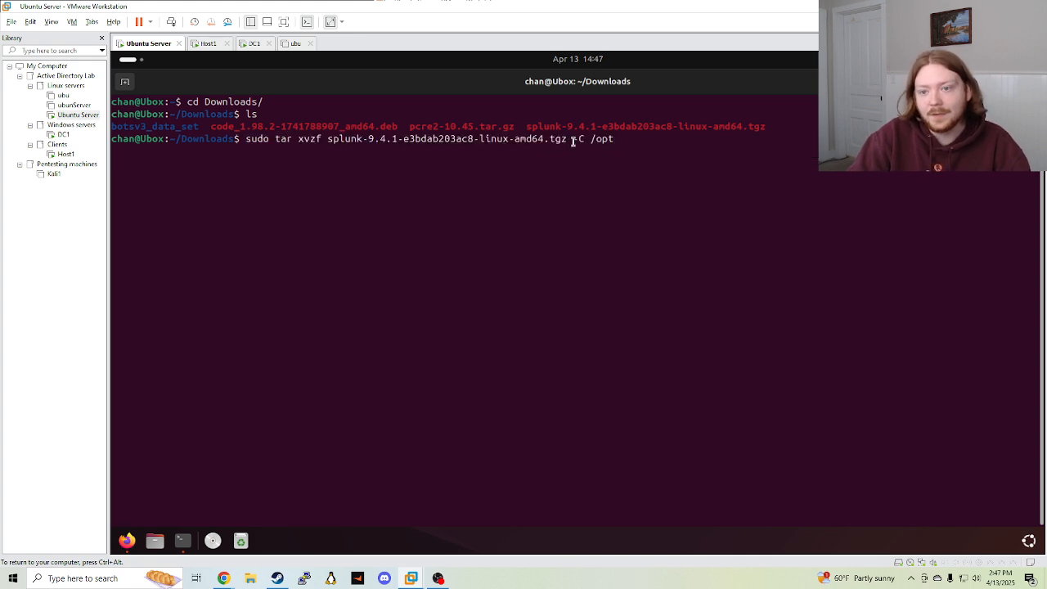
drag(572, 141, 585, 141)
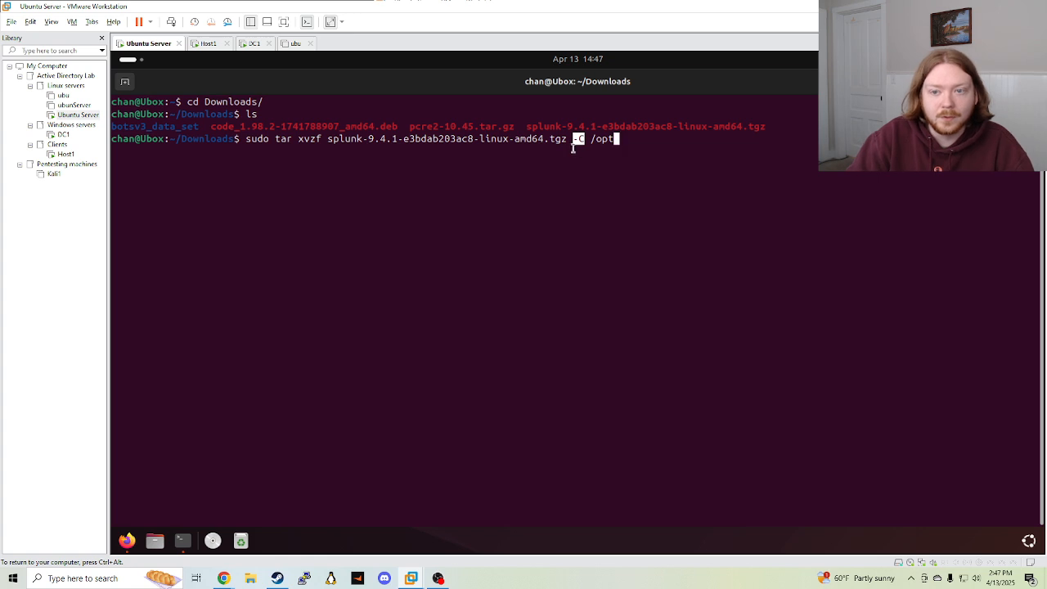
click(582, 172)
drag(590, 139, 619, 141)
click(633, 178)
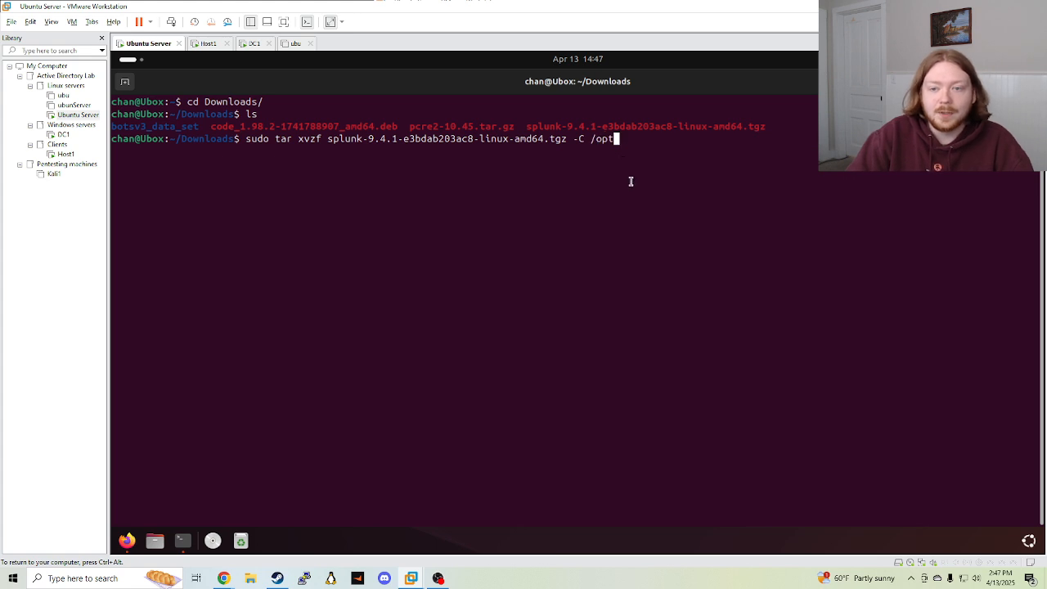
double_click(589, 139)
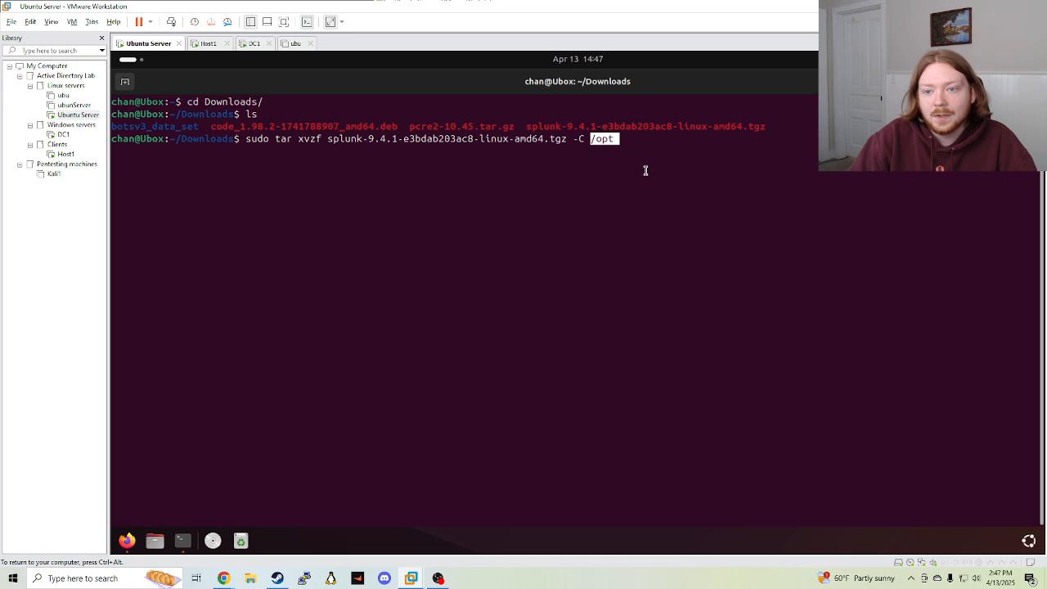
click(644, 170)
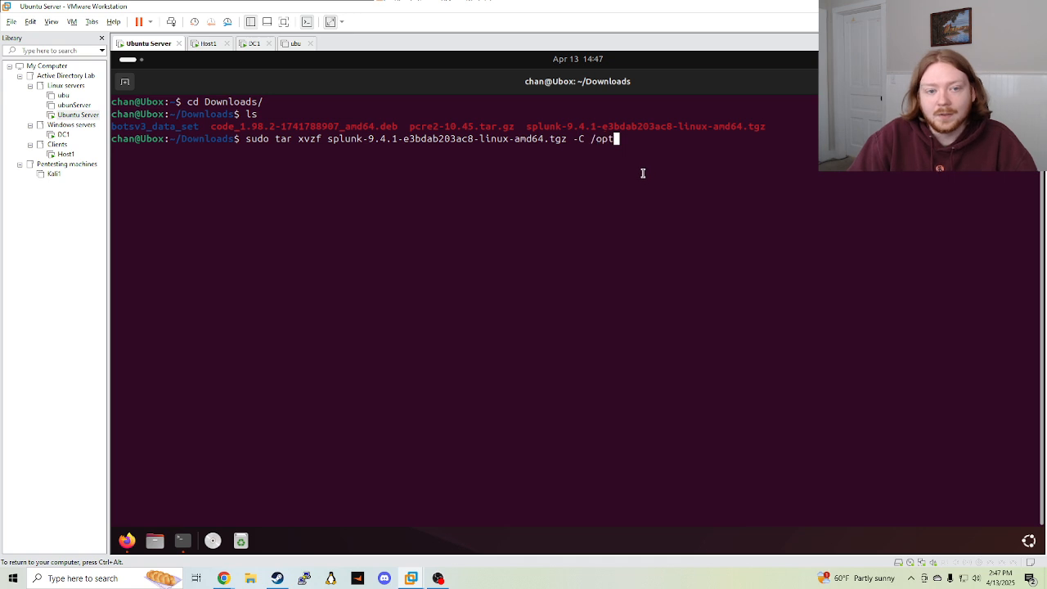
double_click(600, 140)
click(596, 262)
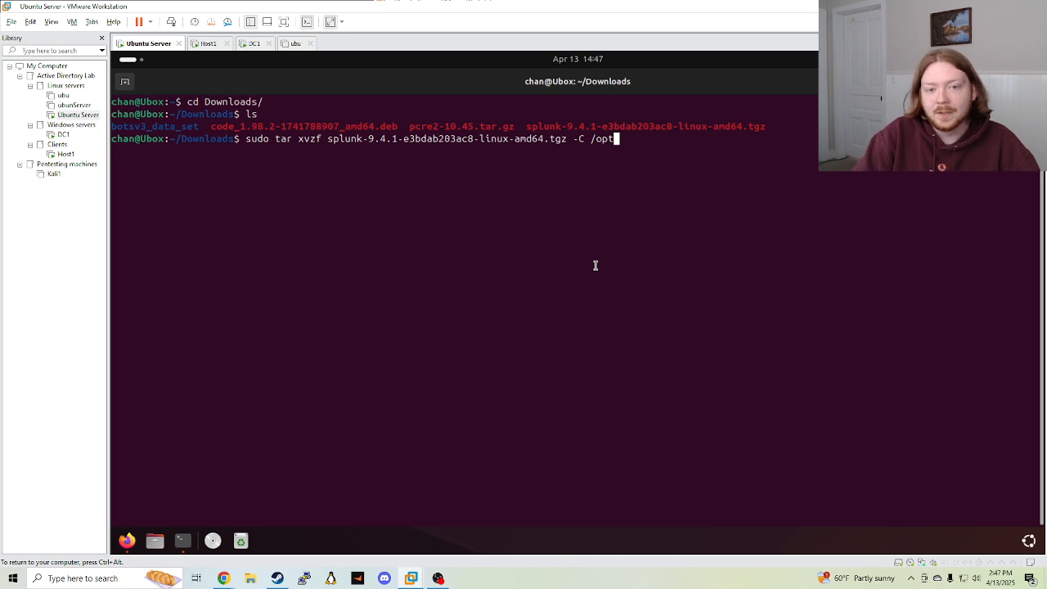
Run 'sudo tar xvzf splunk-9.4.1…tgz -C /opt' to extract Splunk into /opt
key(Down)
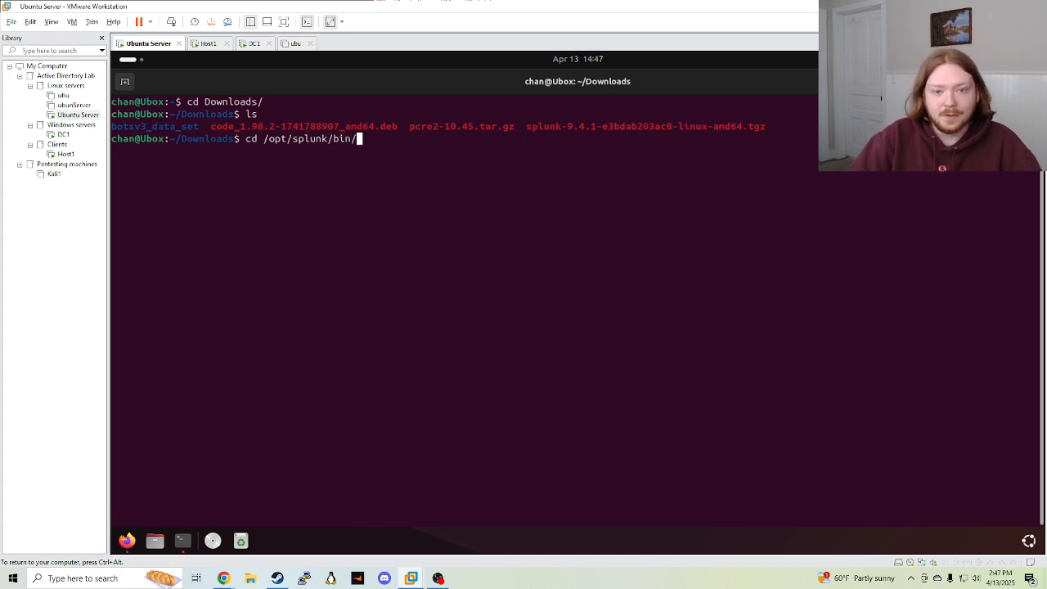
key(Up)
key(Return)
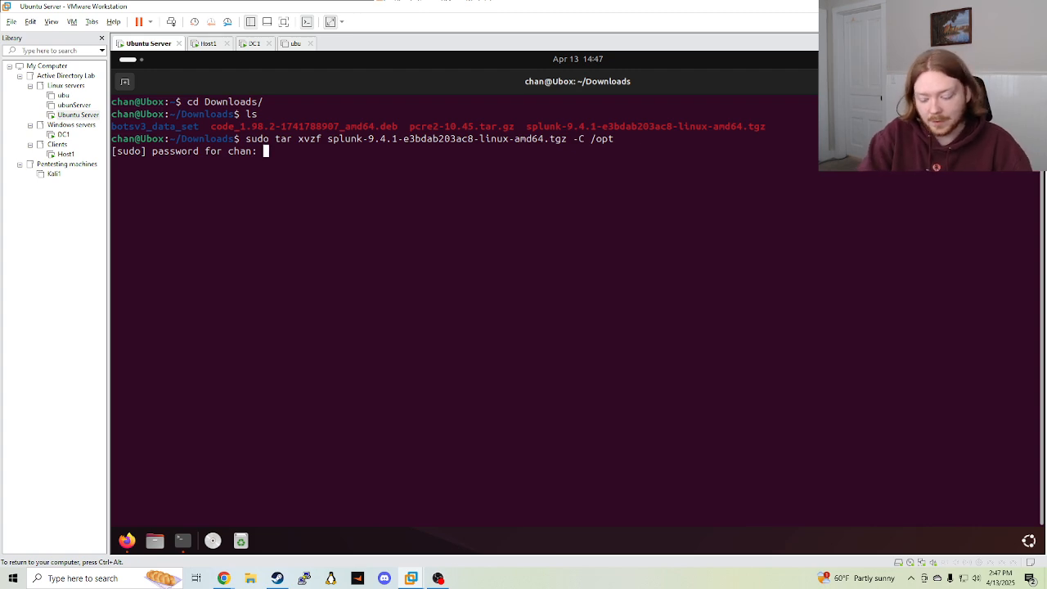
Finish the extraction, then move into /opt/splunk/bin and list its executables
key(Return)
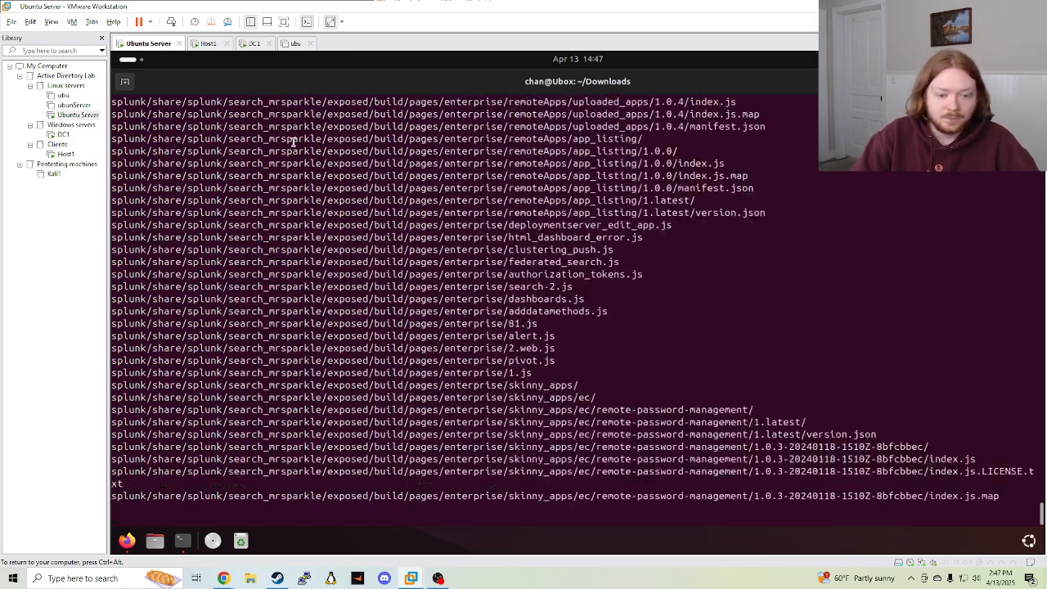
key(ctrl+c)
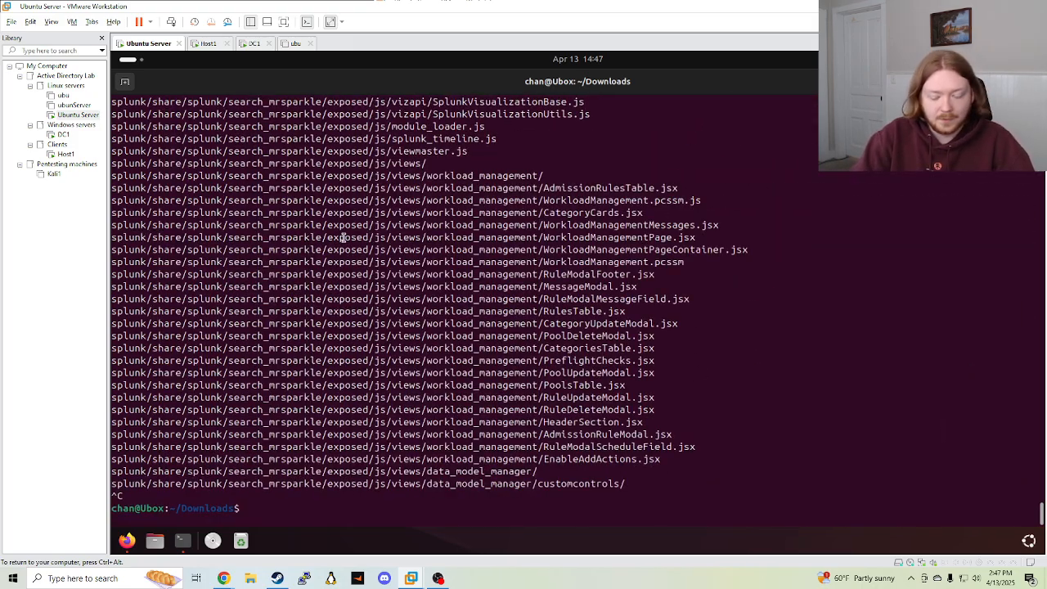
key(Up)
key(Up)
key(Up)
key(Up)
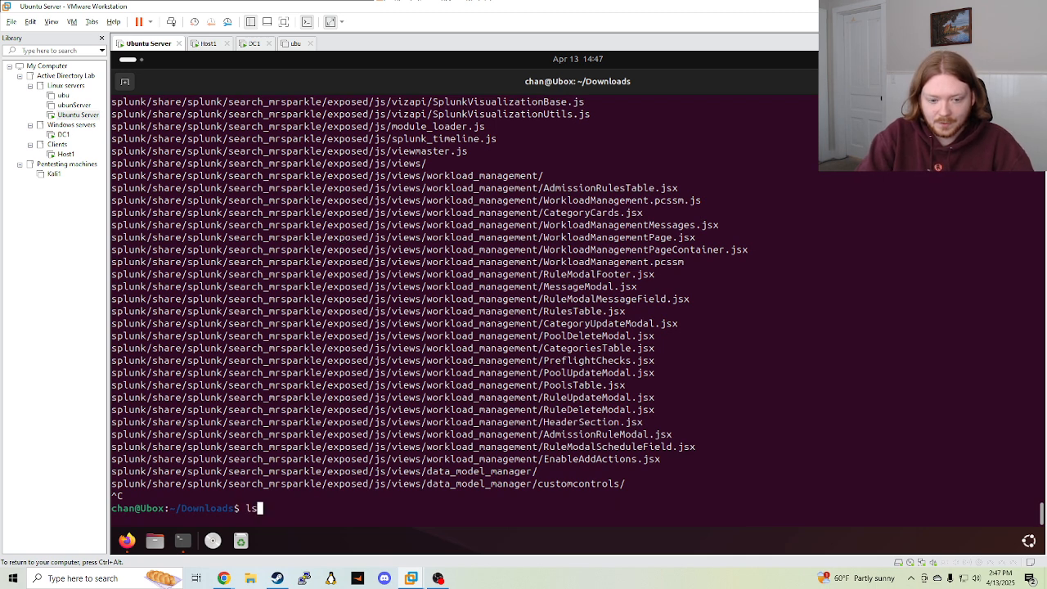
key(Up)
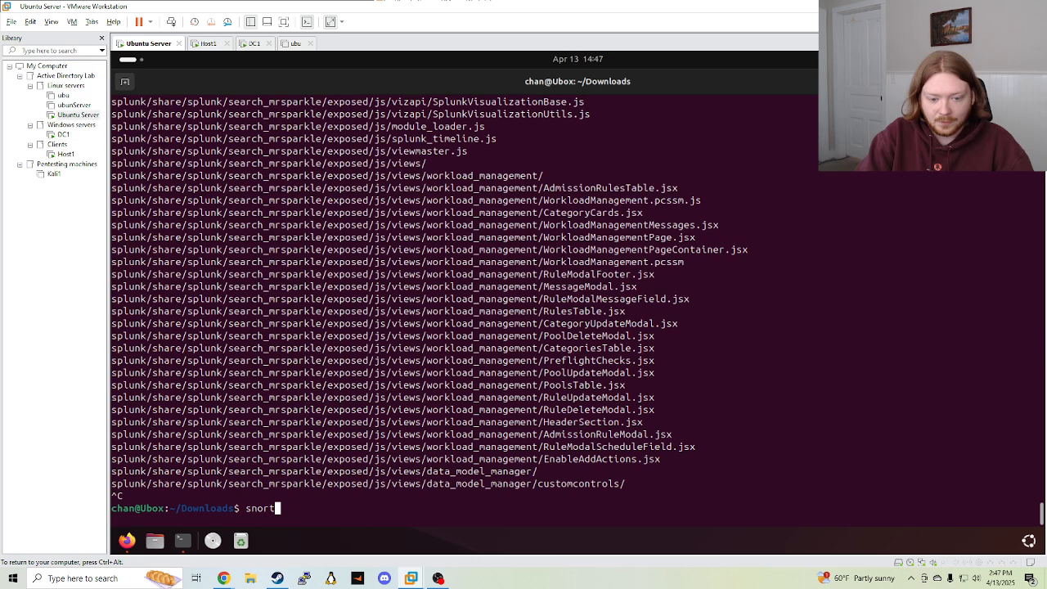
key(Up)
key(Up)
key(Up)
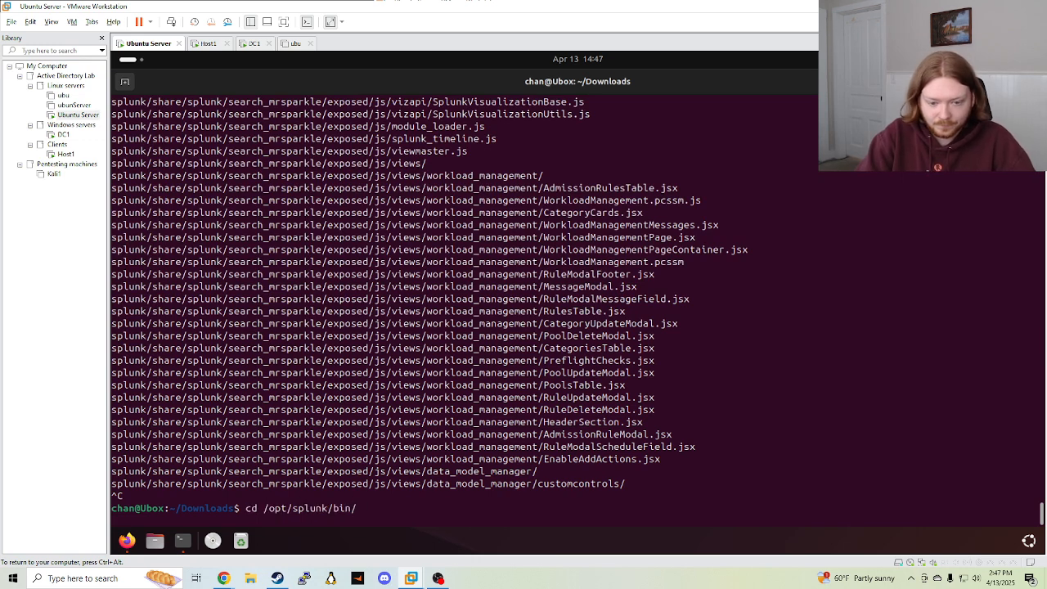
key(Return)
text(ls)
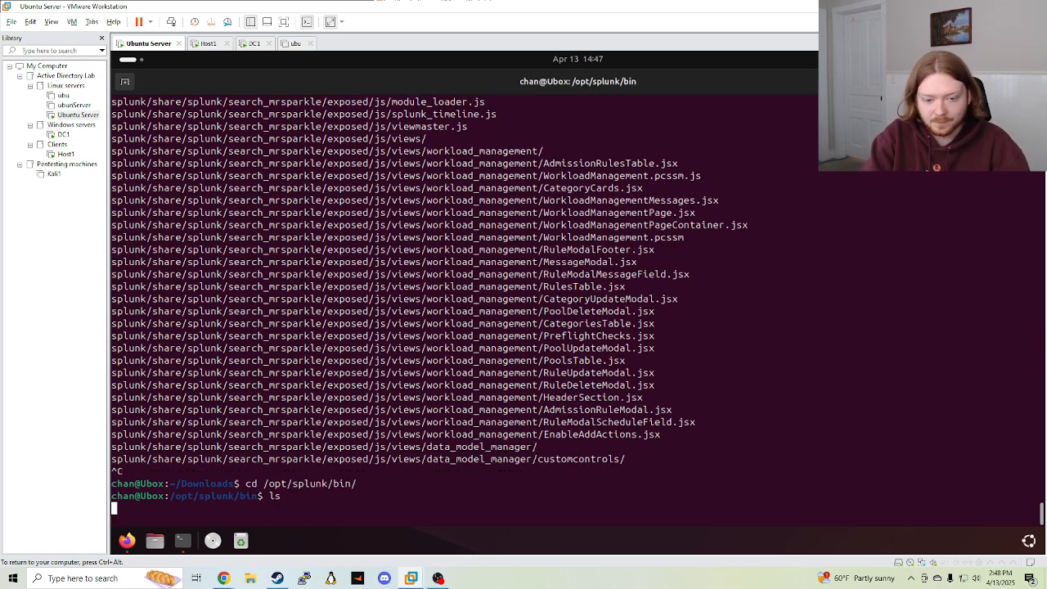
key(Return)
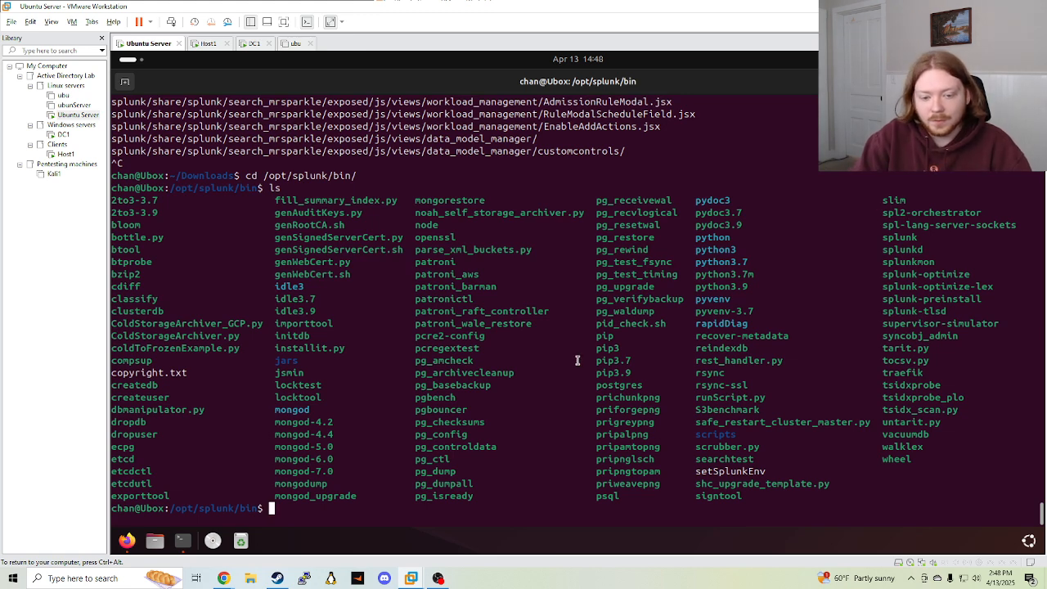
Begin typing a 'sudo' command at an empty prompt
key(Up)
key(Up)
key(Up)
key(Up)
key(Up)
key(Up)
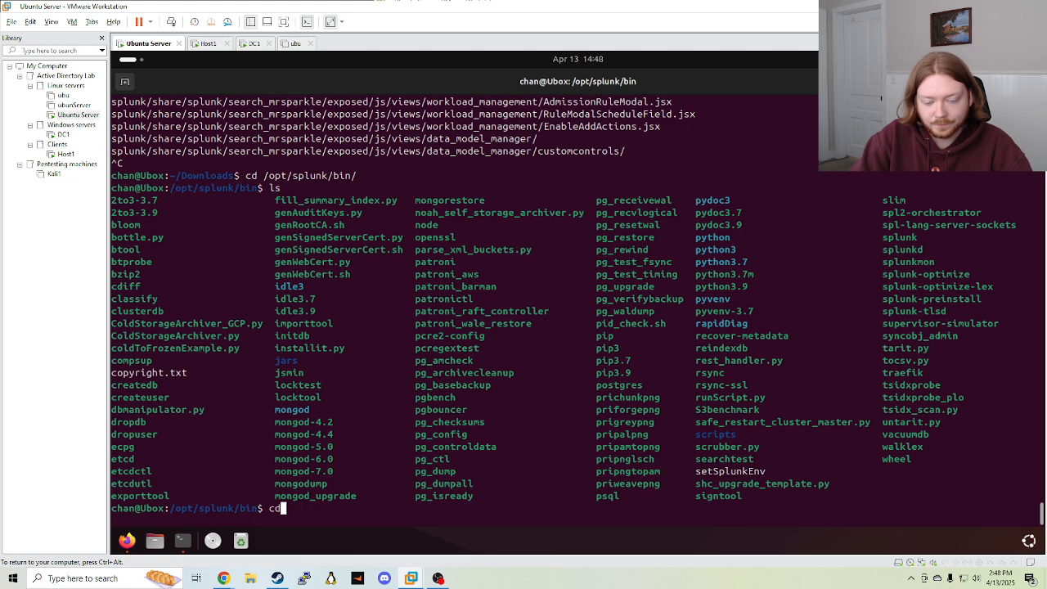
key(Down)
key(Down)
key(Down)
key(Down)
key(Down)
key(Down)
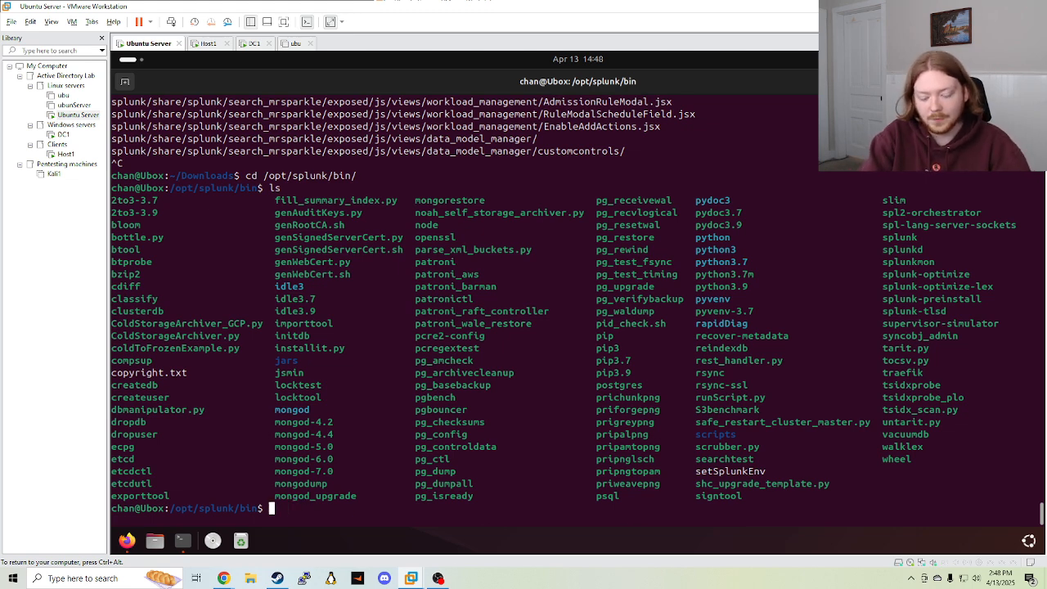
text(sudo ,.)
key(BackSpace)
key(BackSpace)
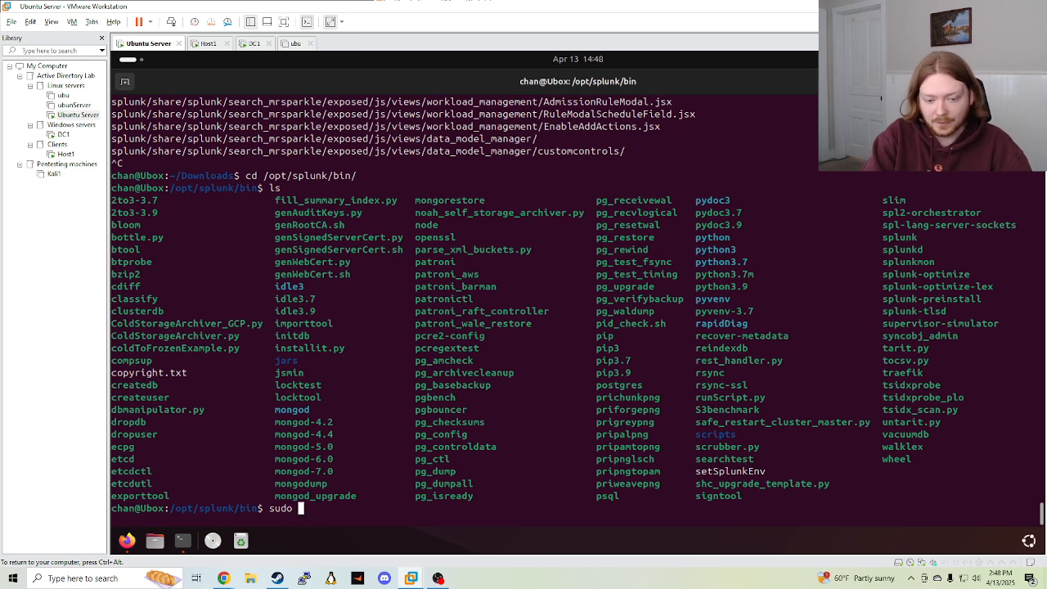
Erase the partly typed splunk start command and clear the terminal
text(./splunk start --accept-license)
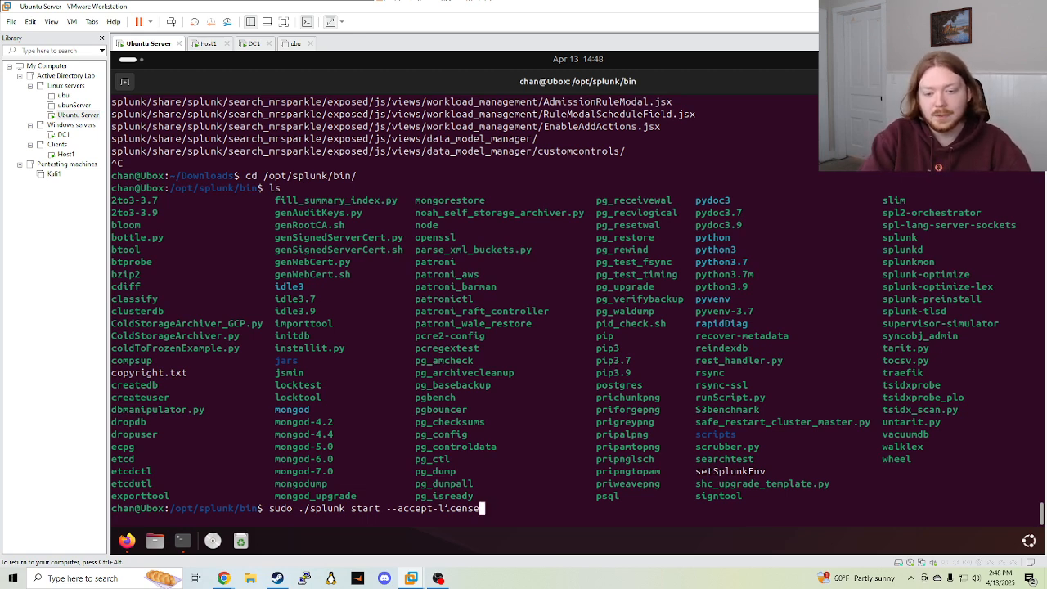
key(BackSpace)
key(BackSpace)
key(BackSpace)
key(BackSpace)
key(BackSpace)
key(BackSpace)
key(BackSpace)
key(BackSpace)
key(BackSpace)
key(BackSpace)
key(BackSpace)
key(BackSpace)
key(BackSpace)
key(BackSpace)
key(BackSpace)
key(BackSpace)
key(BackSpace)
key(BackSpace)
key(BackSpace)
key(BackSpace)
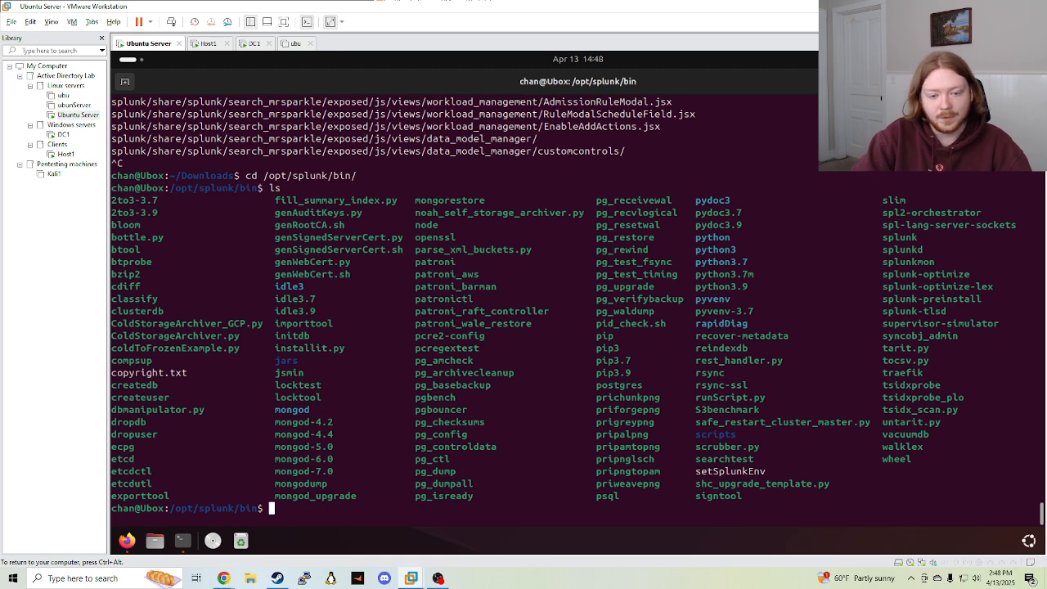
text(clear)
key(Return)
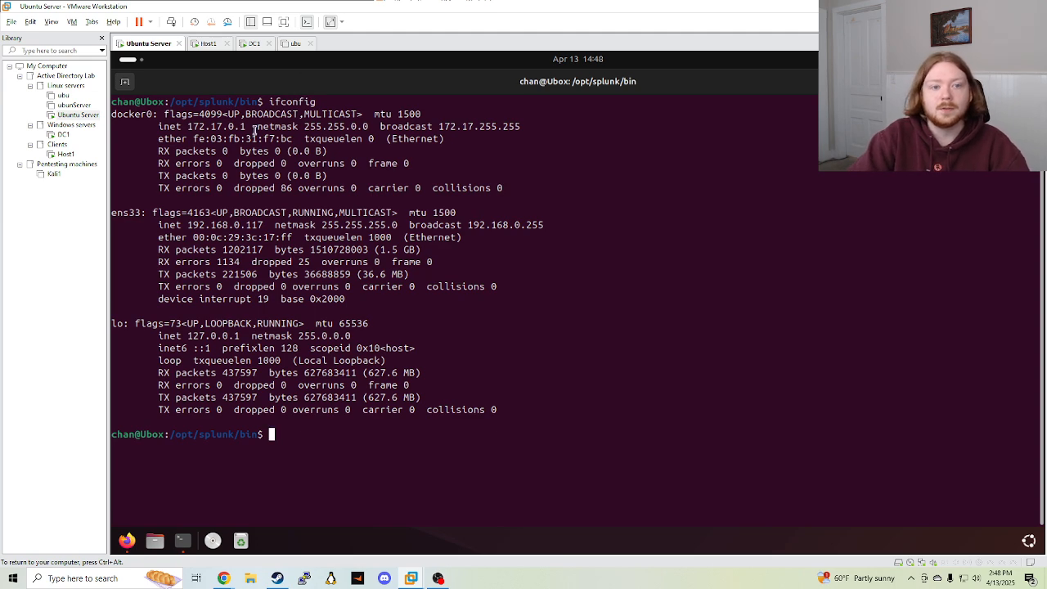
Copy the ens33 interface's IP address 192.168.0.117 from the ifconfig output
drag(140, 116, 286, 132)
click(279, 144)
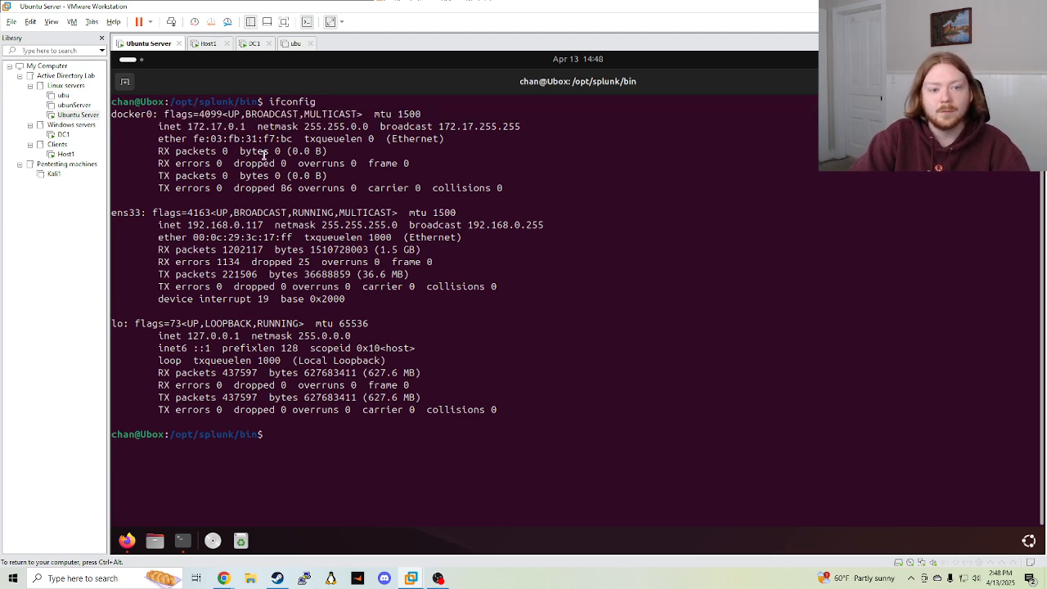
drag(125, 214, 260, 224)
click(194, 228)
right_click(260, 225)
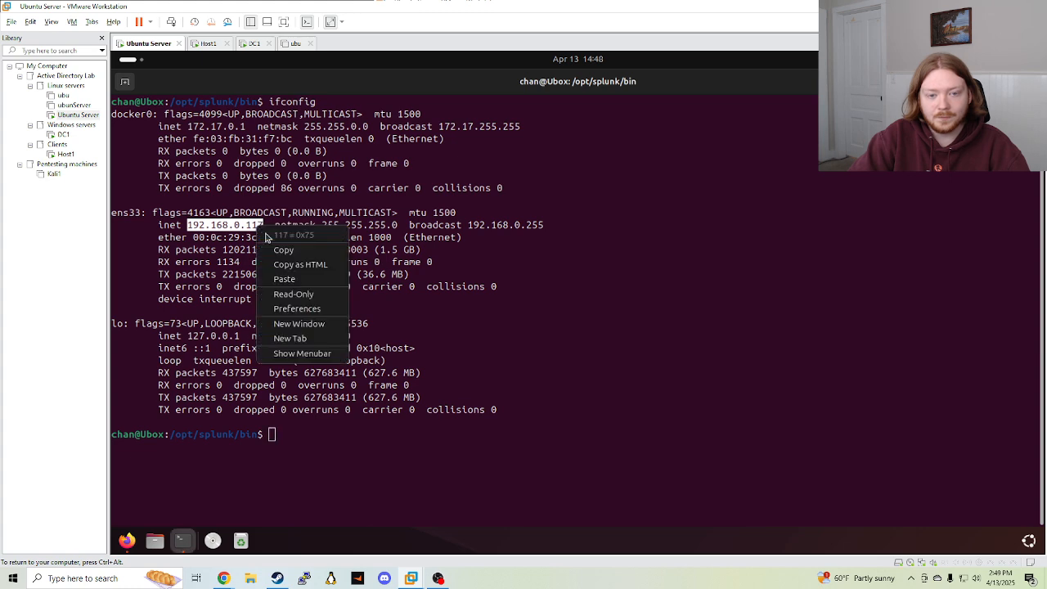
click(277, 247)
click(357, 466)
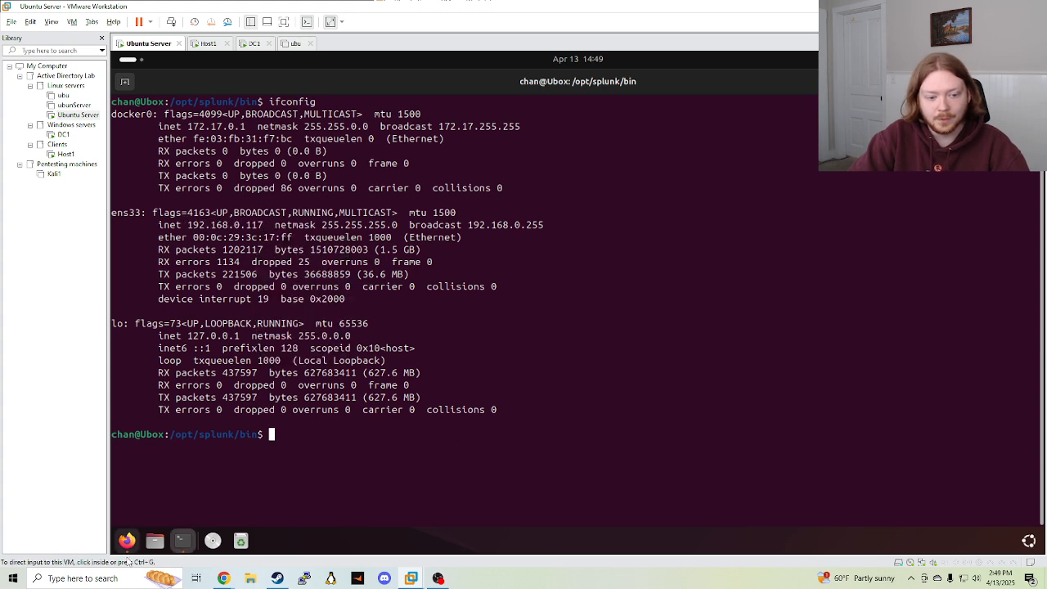
click(127, 541)
click(389, 80)
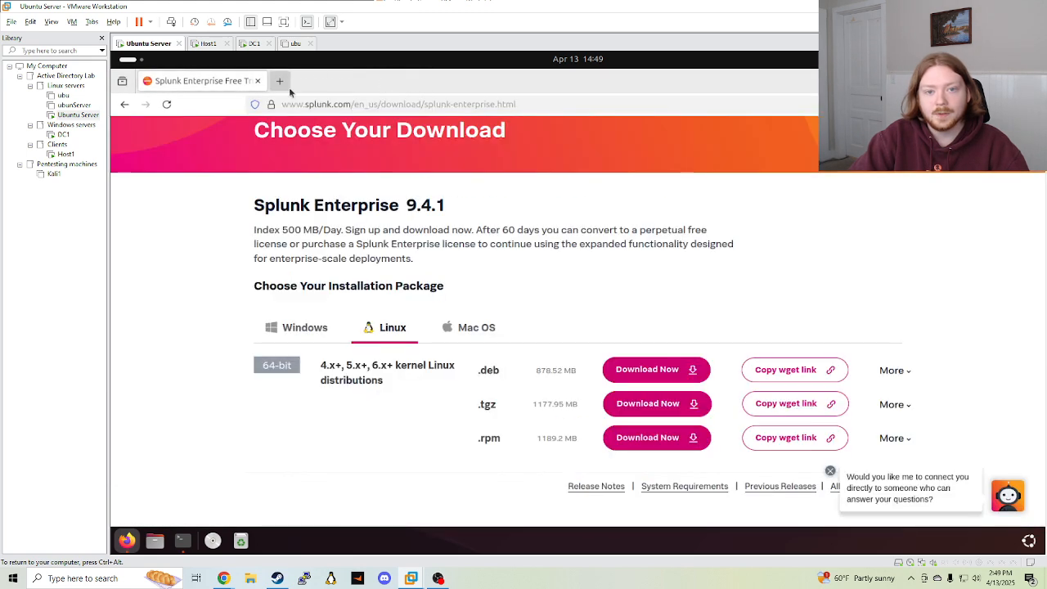
click(281, 80)
click(258, 81)
click(314, 104)
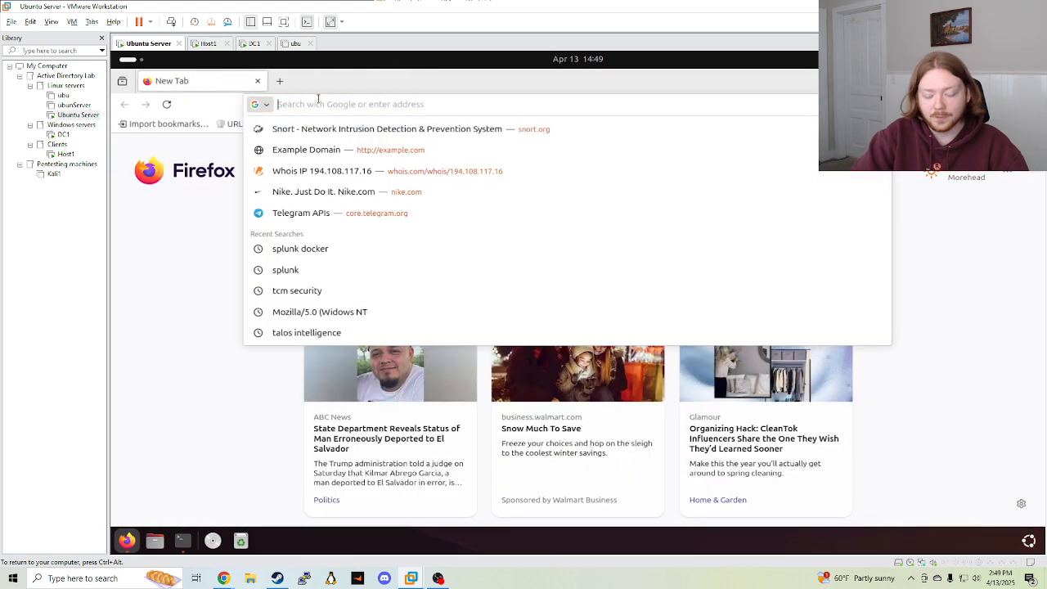
text(https)
key(BackSpace)
text(:)
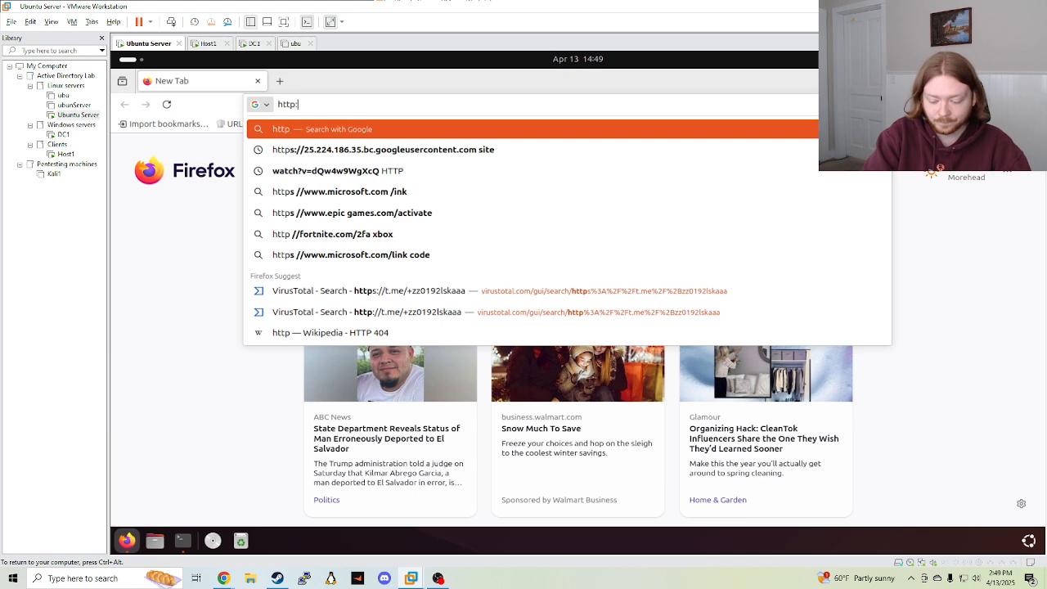
text(//192.168.0.117:8000)
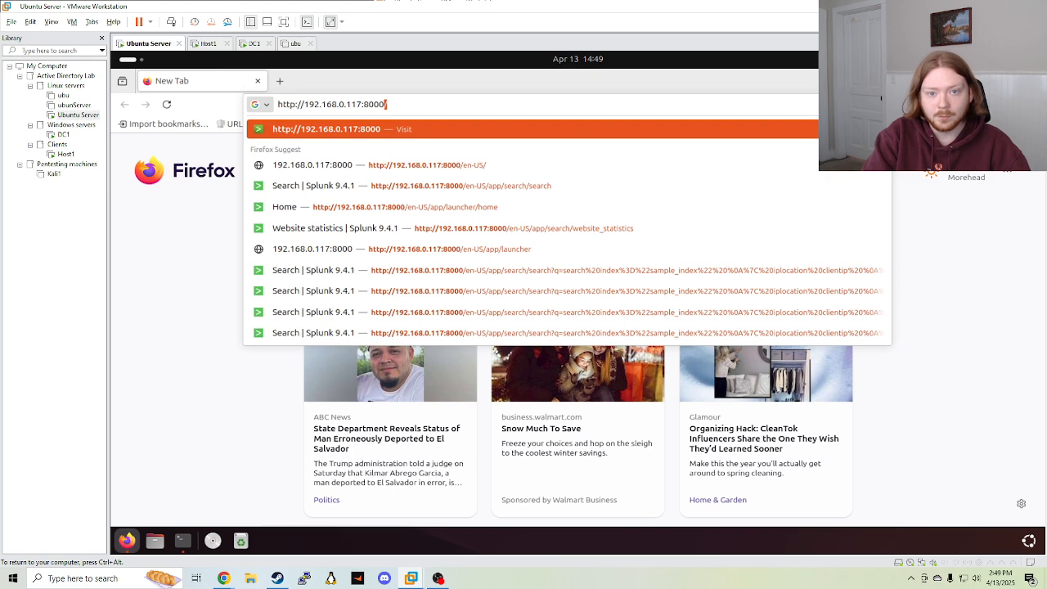
key(Return)
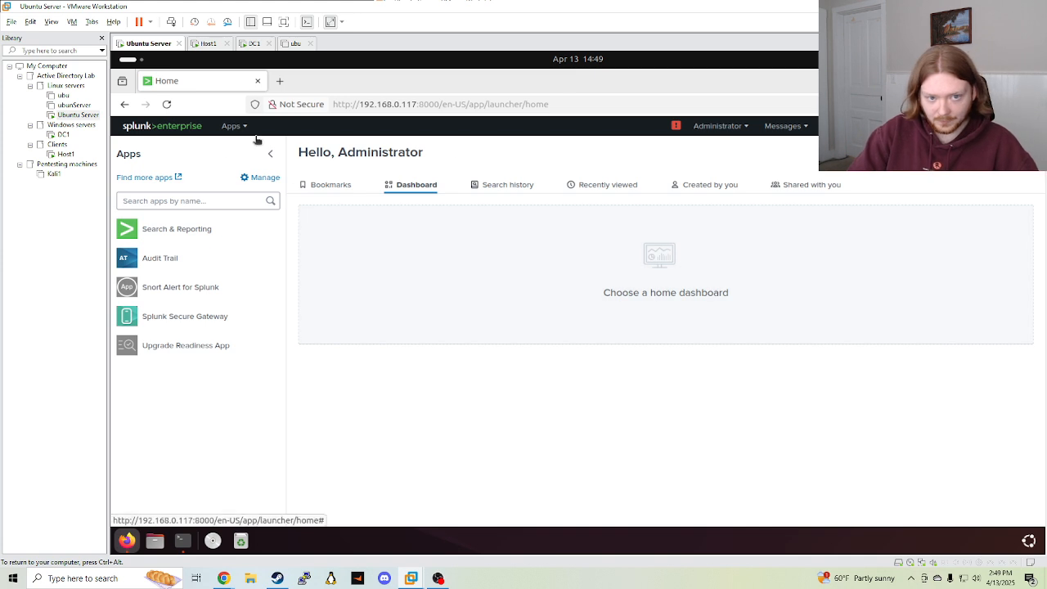
Look over the Bookmarks and Dashboard sections and browse the Documents folder in Files
click(327, 184)
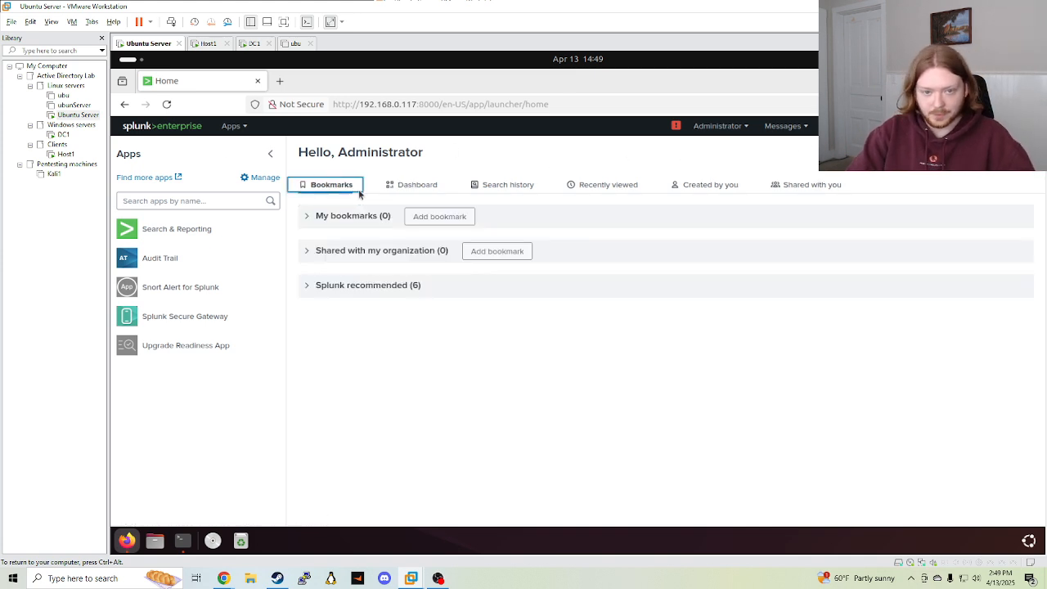
click(409, 185)
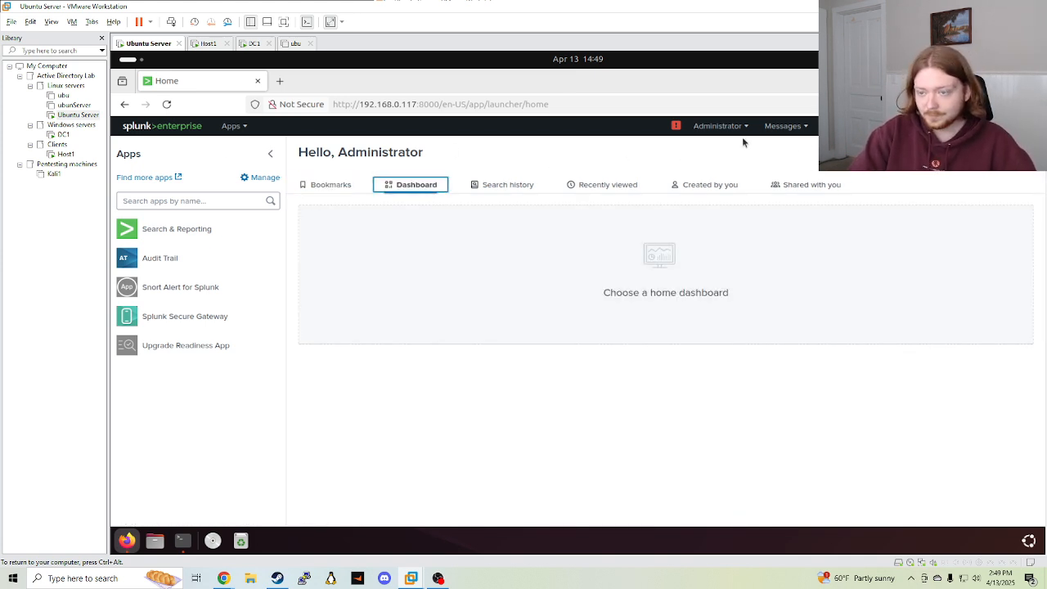
click(155, 540)
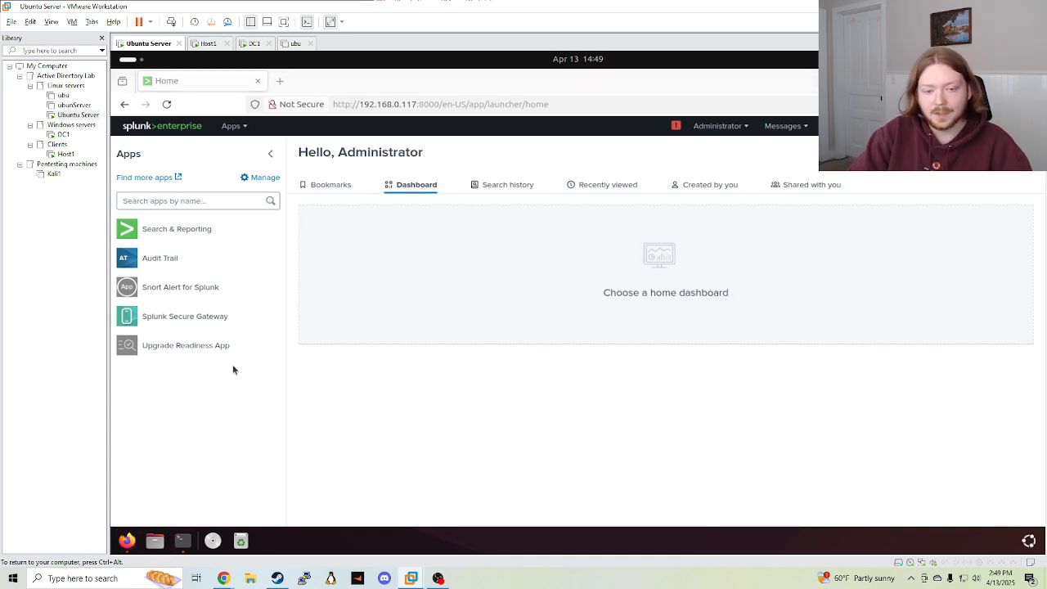
double_click(364, 159)
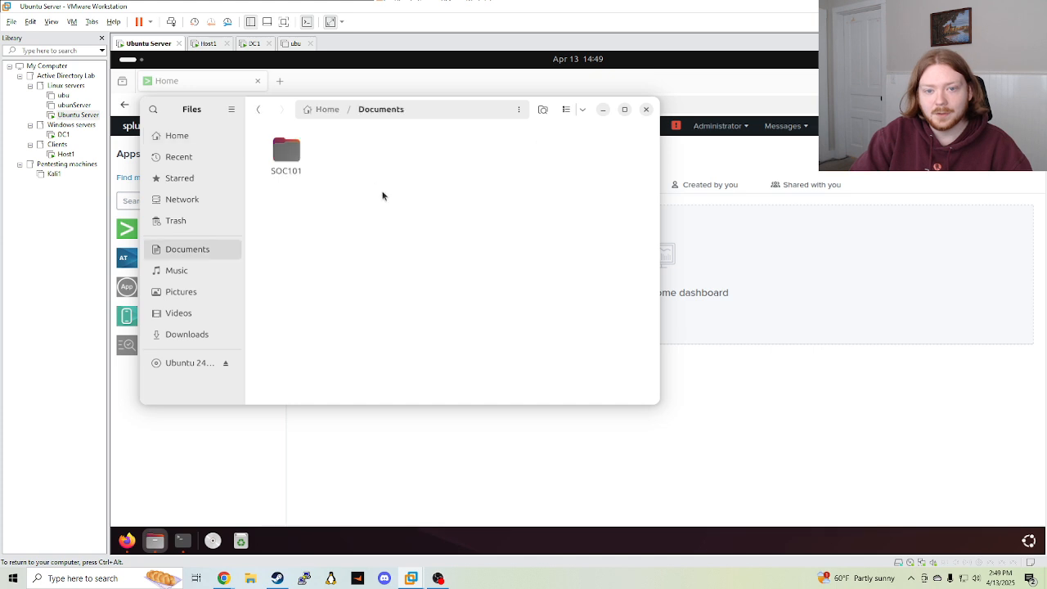
click(259, 109)
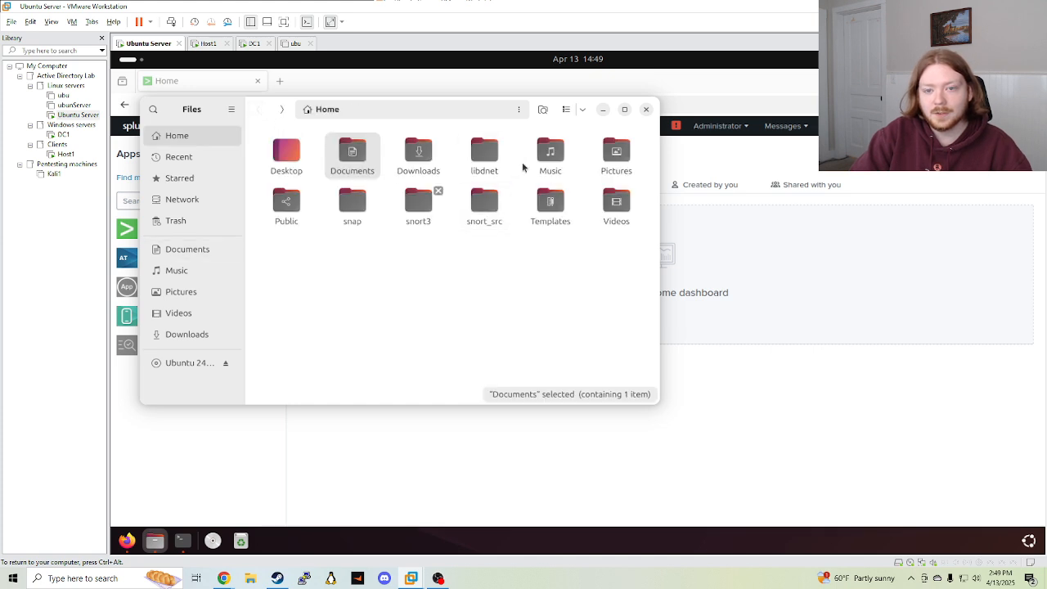
click(646, 109)
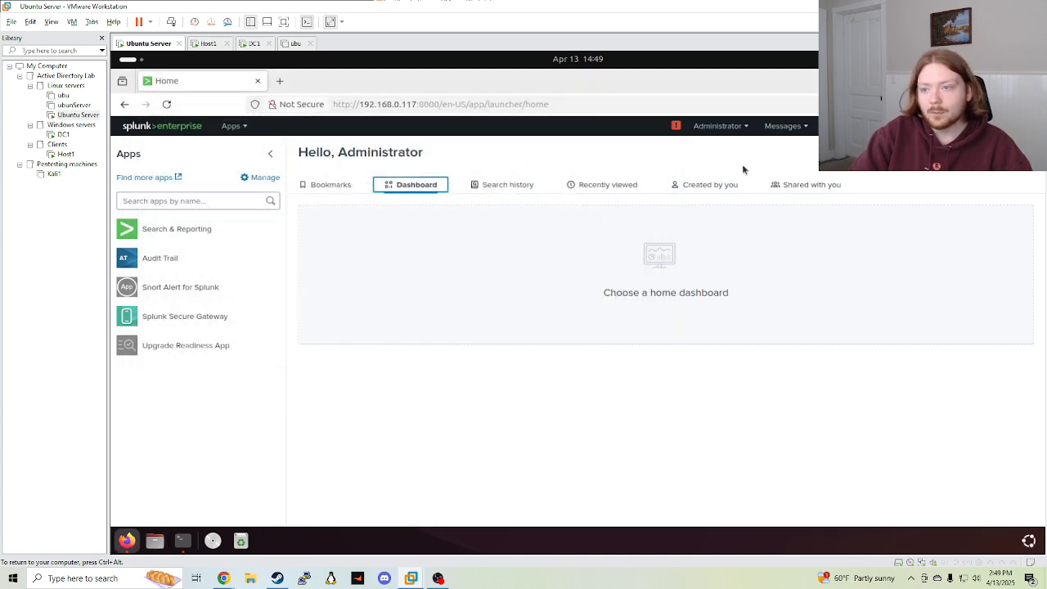
Dismiss the home dashboard chooser and open Splunk's Settings menu
click(451, 319)
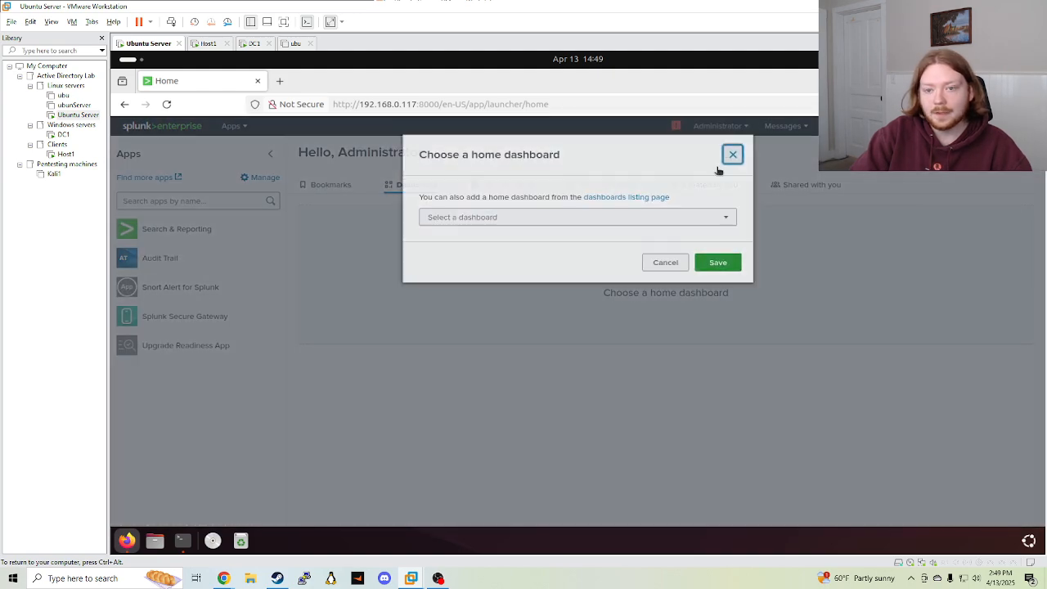
click(730, 156)
click(842, 125)
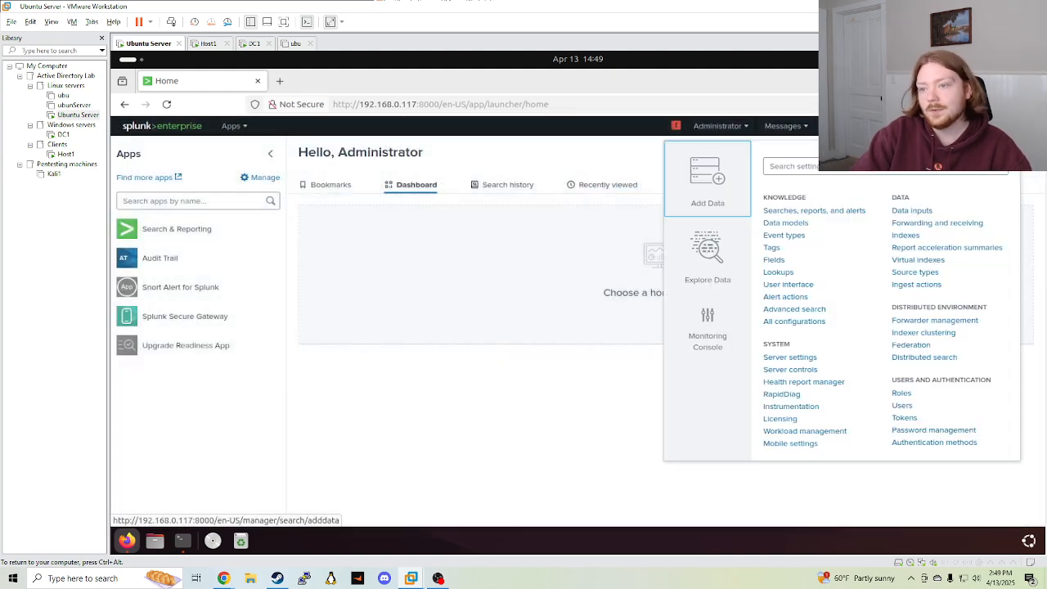
Open Add Data and preview the option to monitor files and ports
click(731, 169)
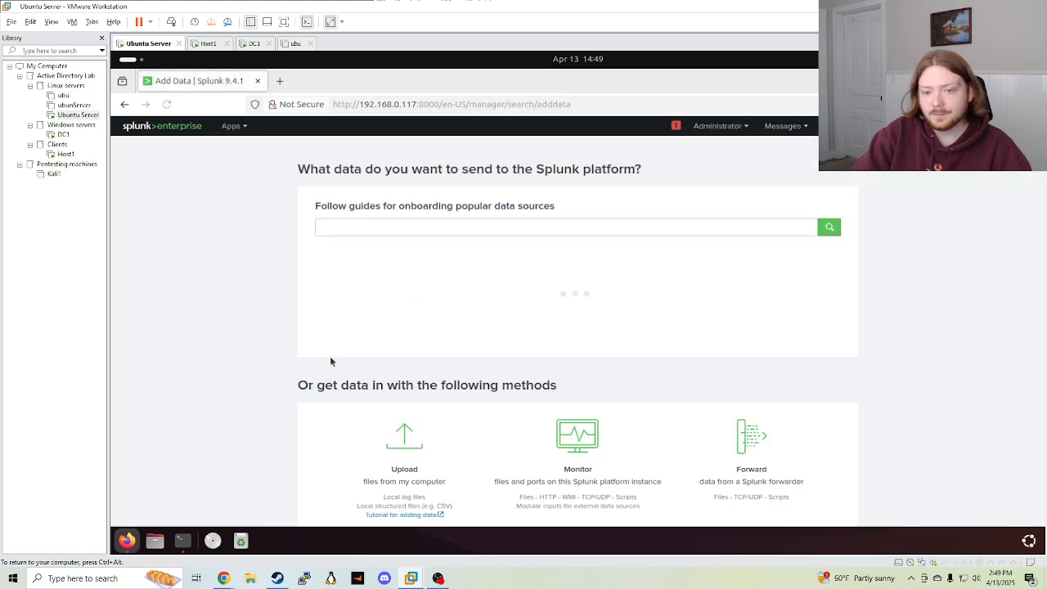
scroll(335, 368, down, 2)
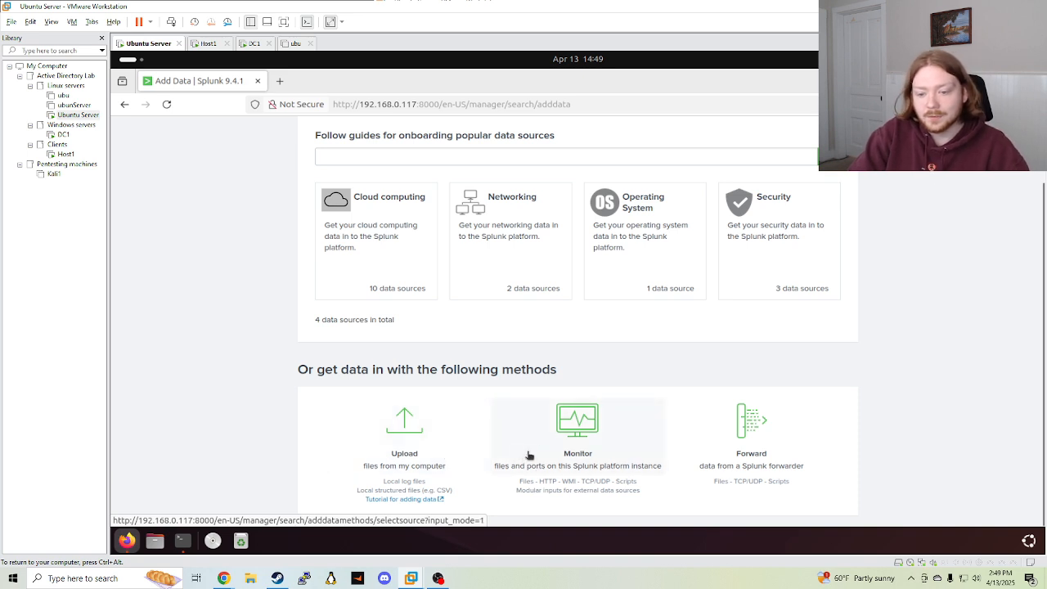
click(576, 427)
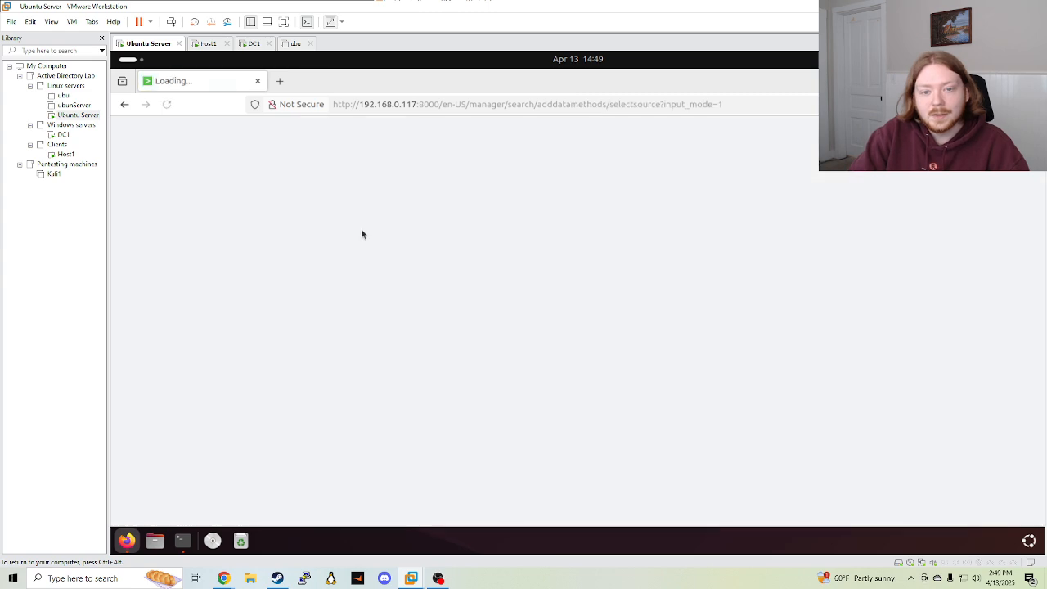
scroll(363, 339, down, 10)
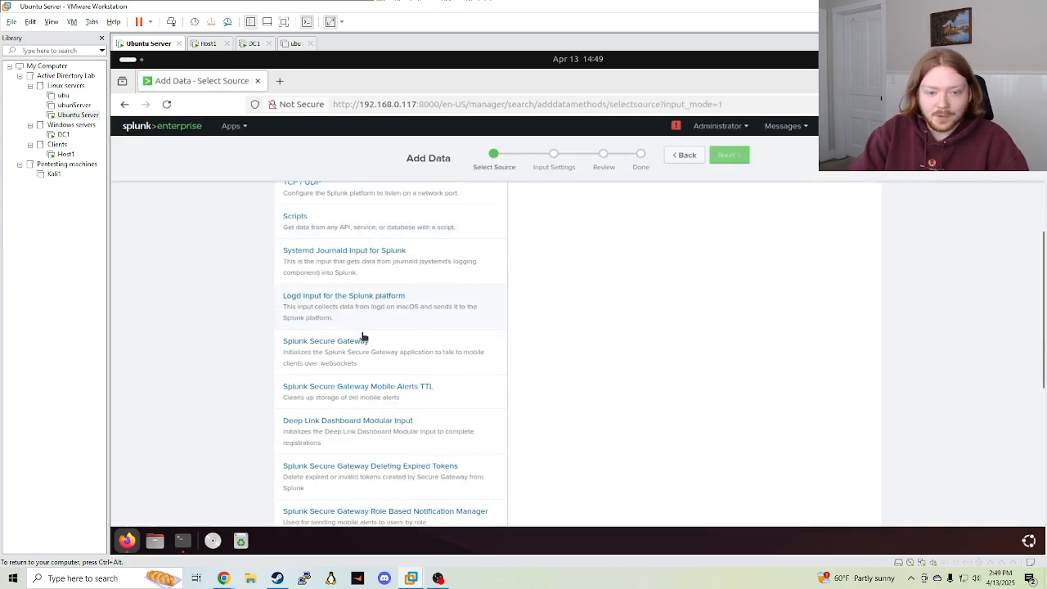
scroll(436, 411, up, 10)
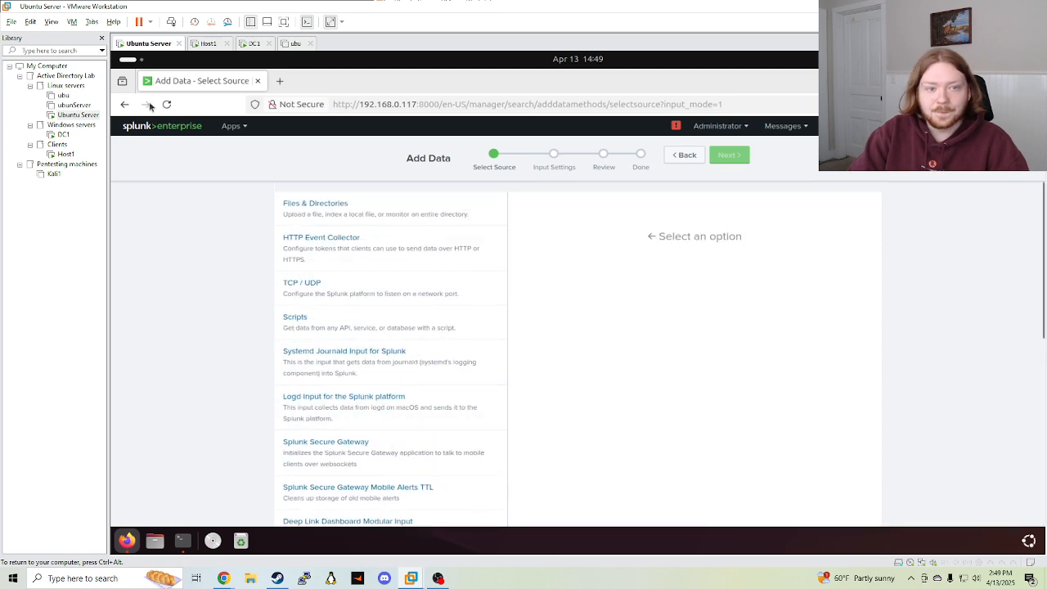
click(124, 103)
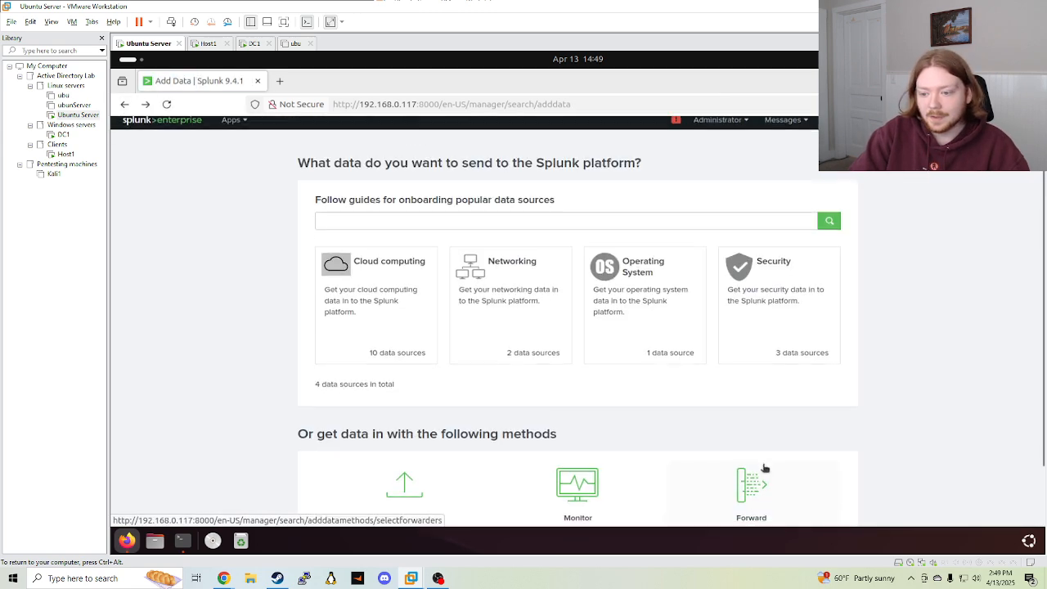
Preview the forwarder option, then choose to upload files from this computer
scroll(764, 458, down, 1)
click(792, 436)
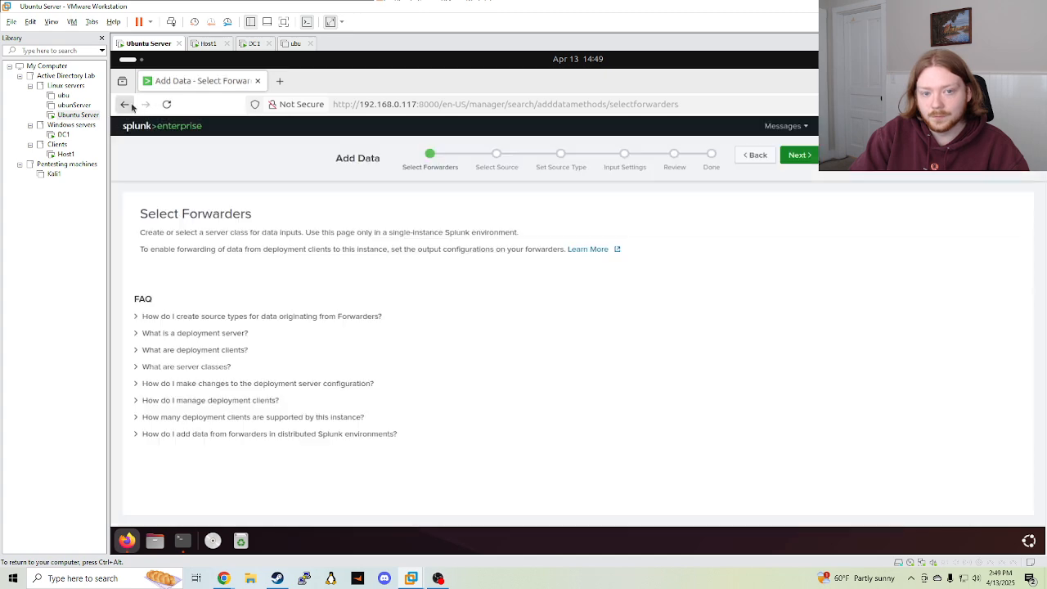
click(126, 104)
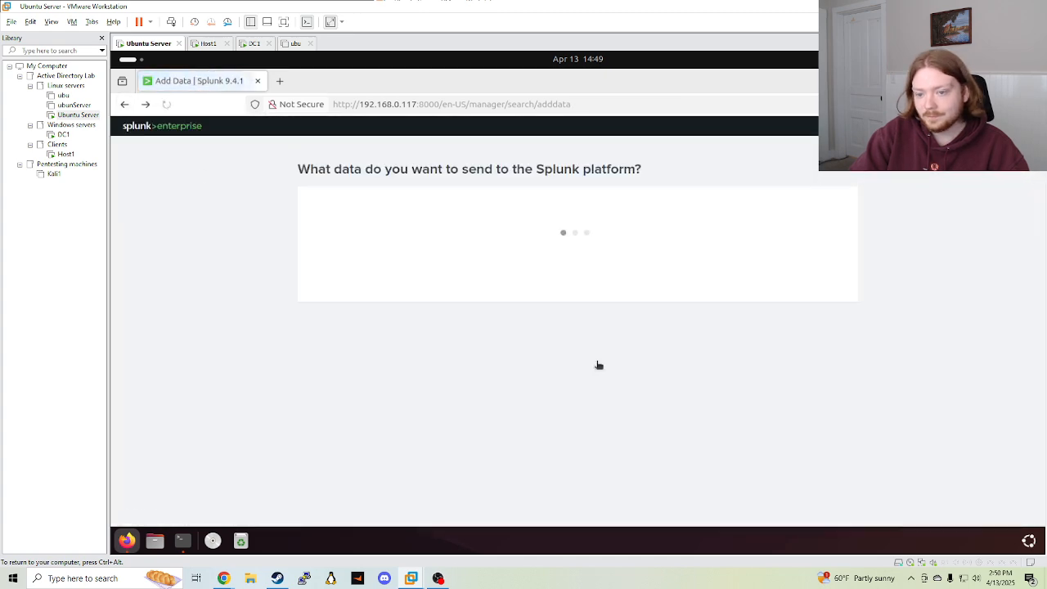
scroll(598, 362, down, 1)
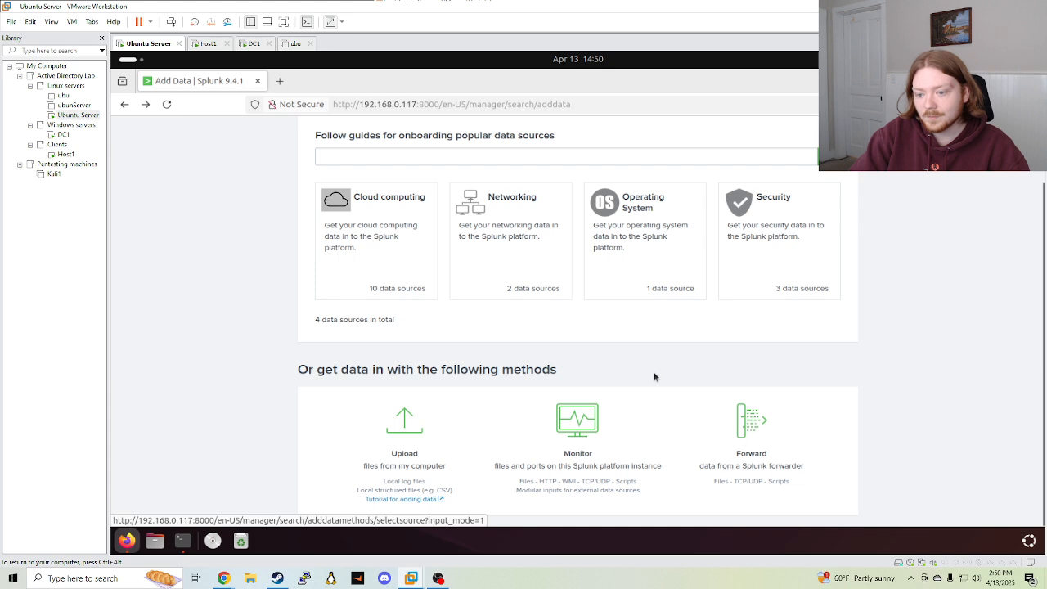
click(442, 452)
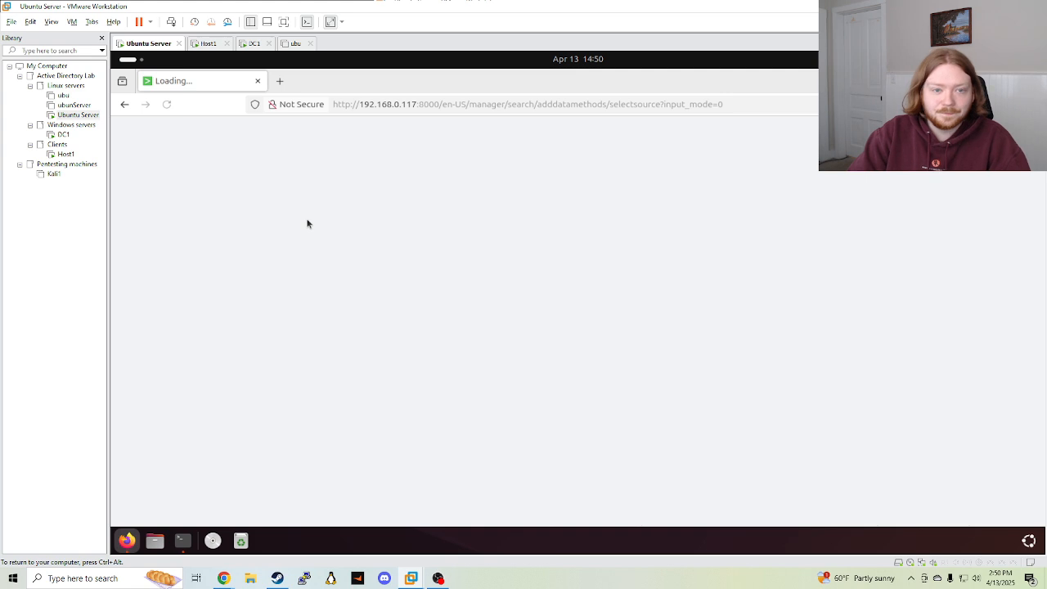
Select access.log from the 04_SIEM/01_Log_Analysis folder for upload
click(345, 260)
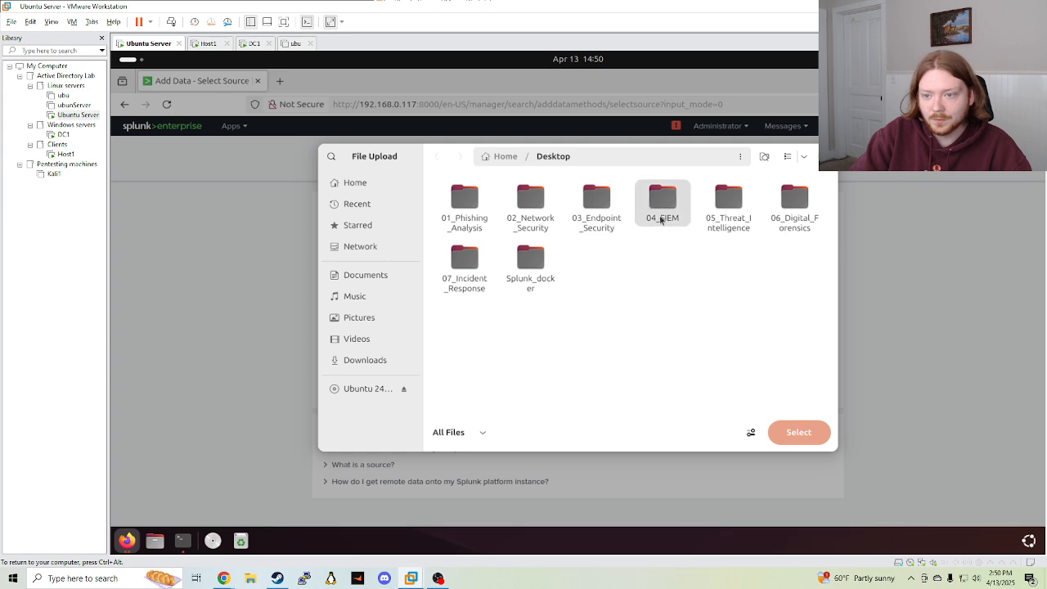
double_click(662, 211)
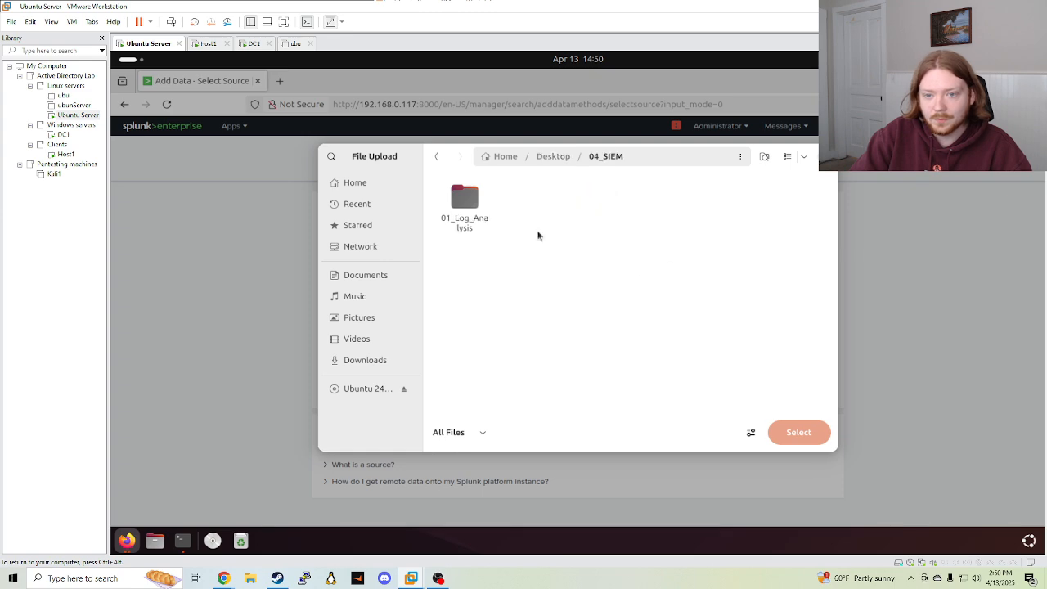
double_click(464, 200)
click(531, 201)
click(827, 438)
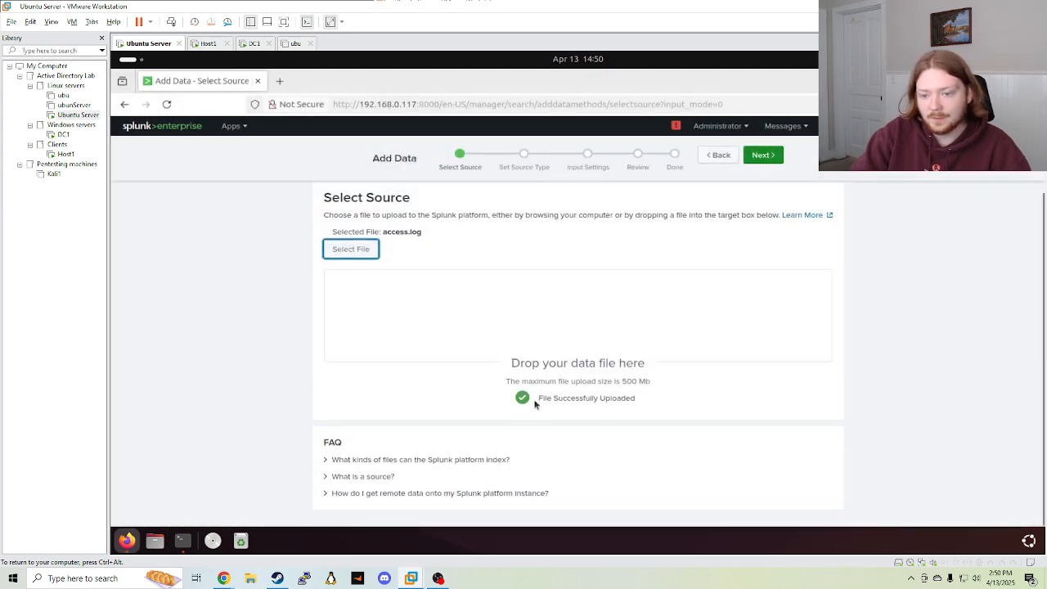
Accept the access_combined source type and continue to Input Settings
click(760, 155)
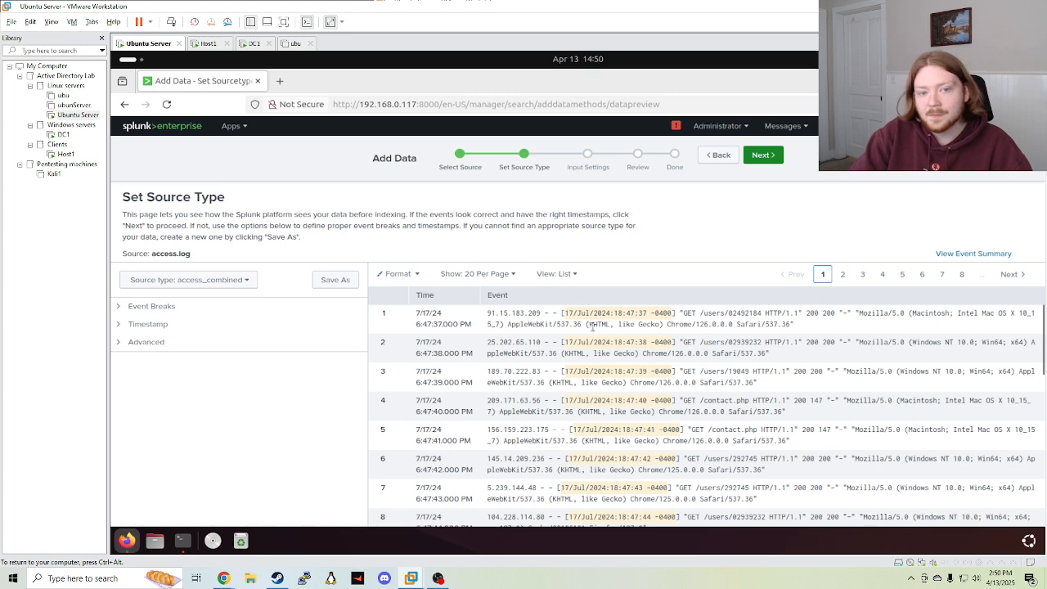
scroll(626, 421, down, 3)
scroll(636, 430, up, 3)
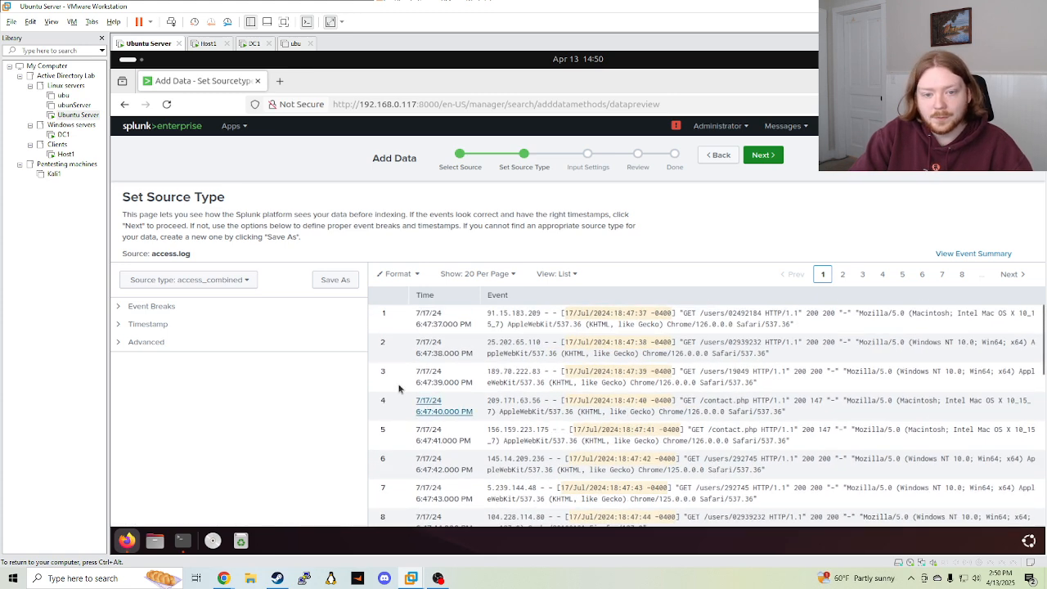
click(780, 156)
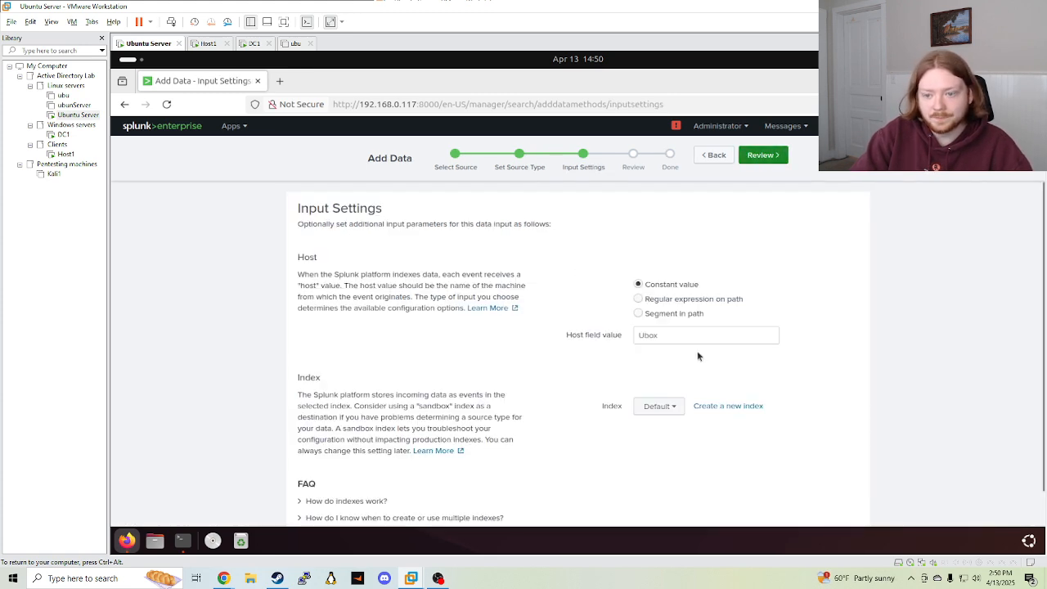
Create and save a new index named sample_data for the access.log upload
scroll(696, 352, down, 2)
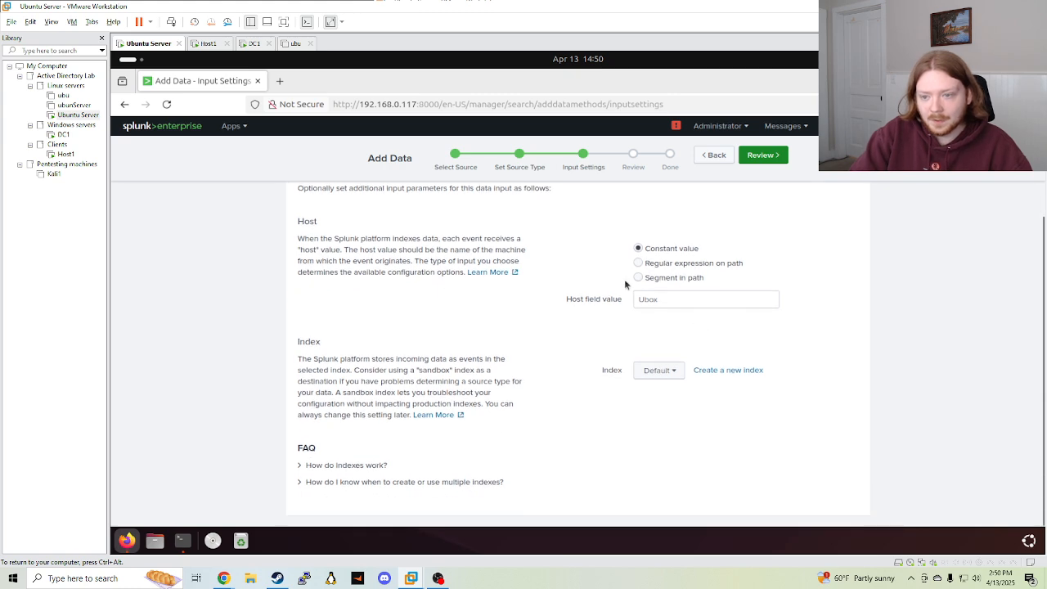
click(763, 371)
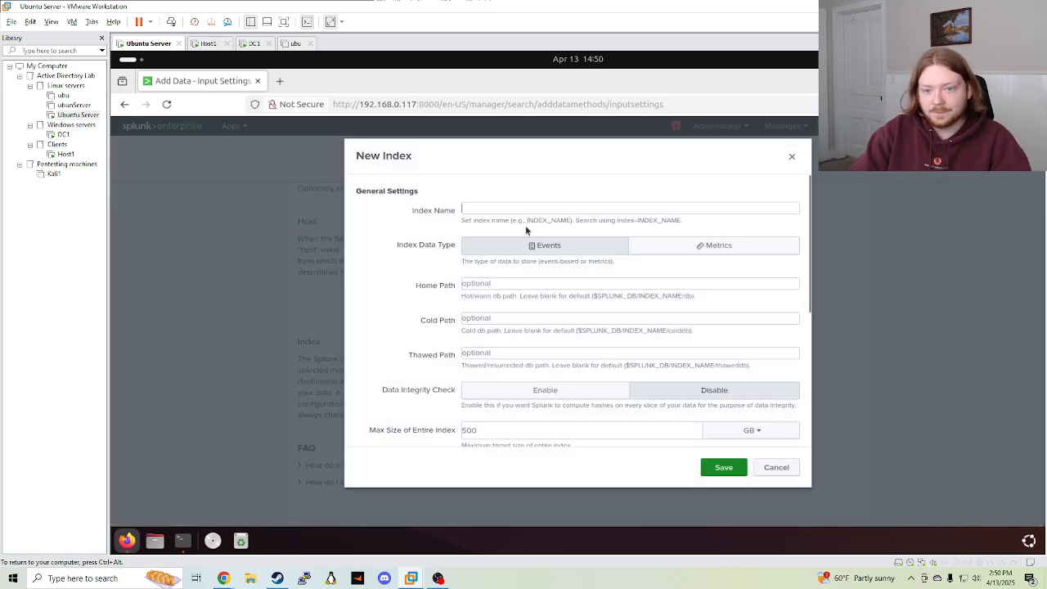
text(sample_data)
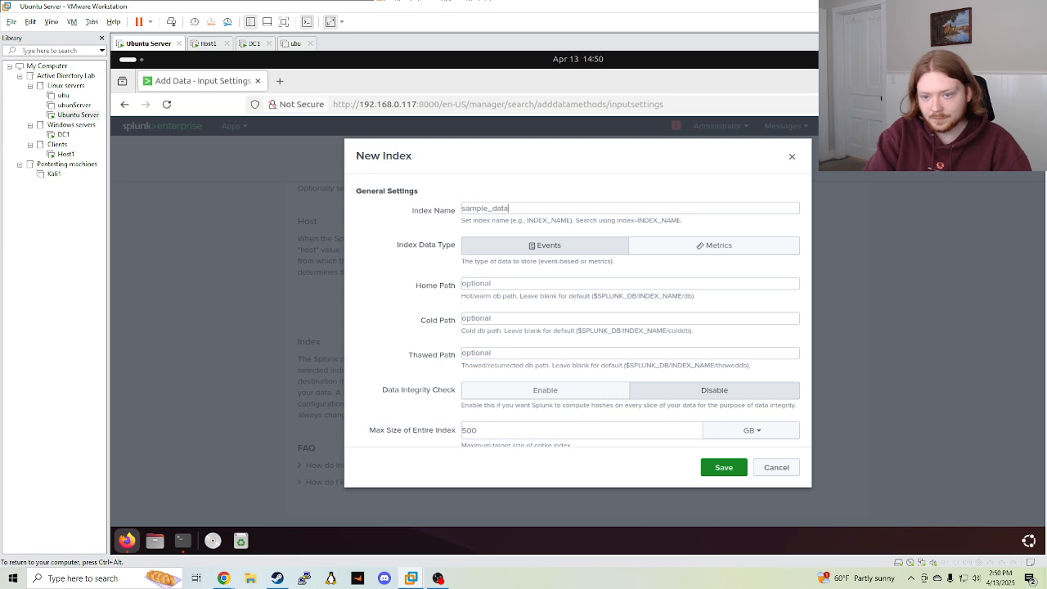
click(716, 468)
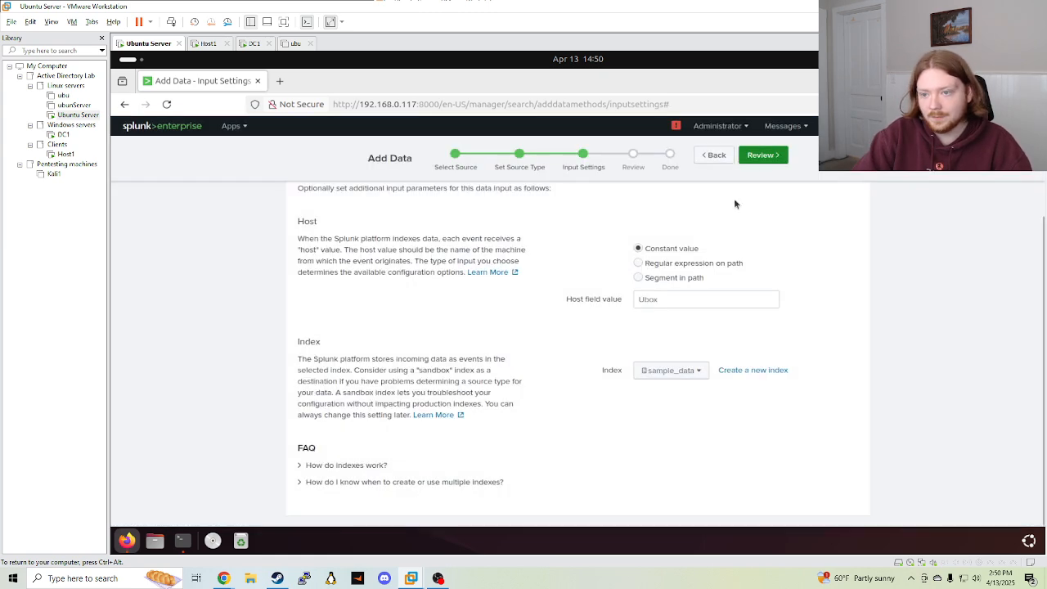
Review and submit the access.log upload, then start searching the data
click(761, 155)
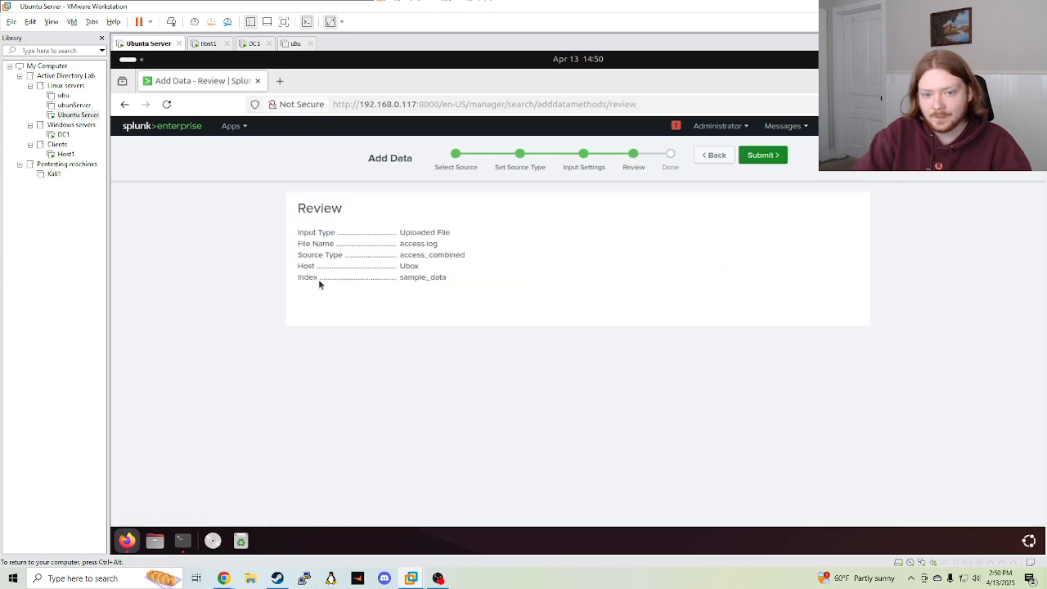
click(774, 161)
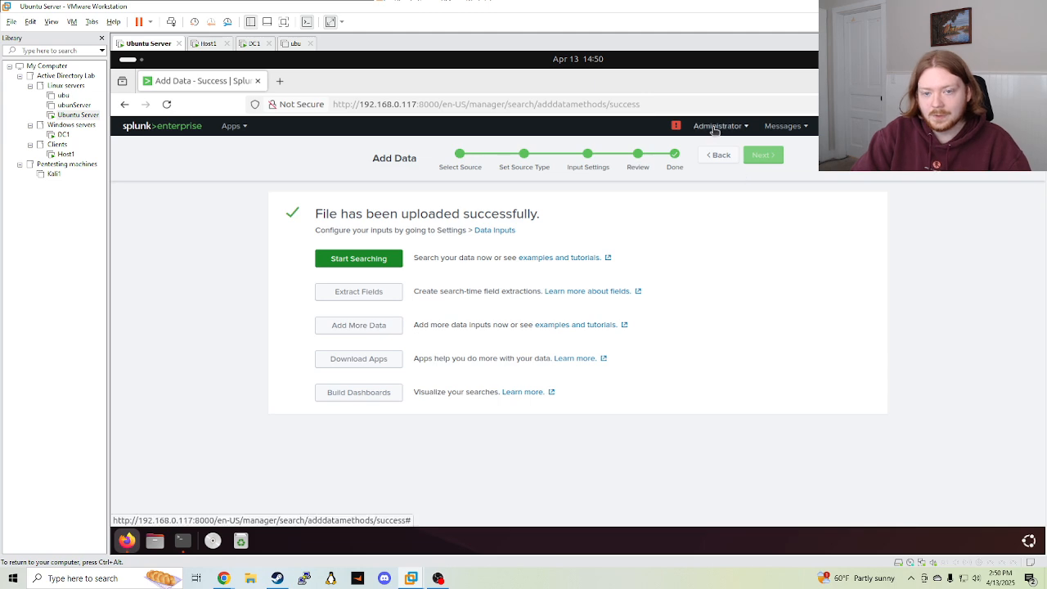
click(396, 260)
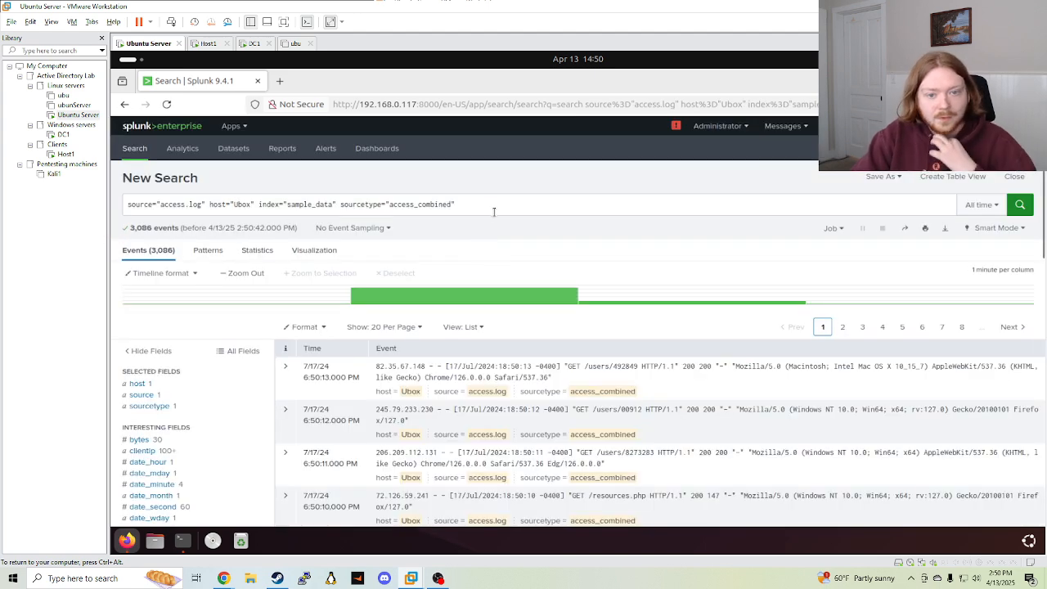
Clear the search bar and open the Search & Reporting app from Home
click(494, 206)
key(ctrl+a)
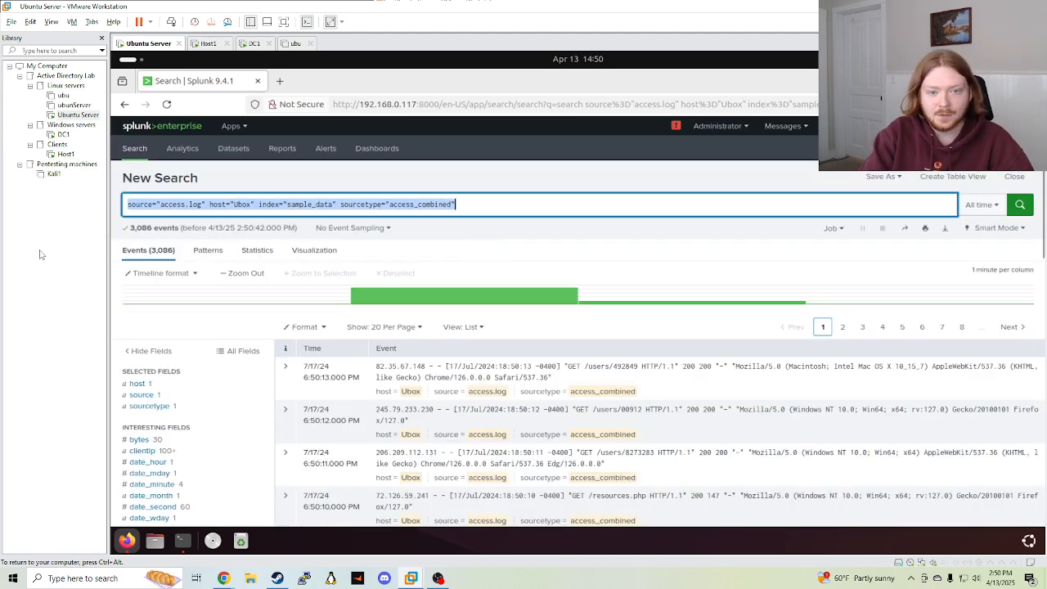
key(BackSpace)
click(145, 133)
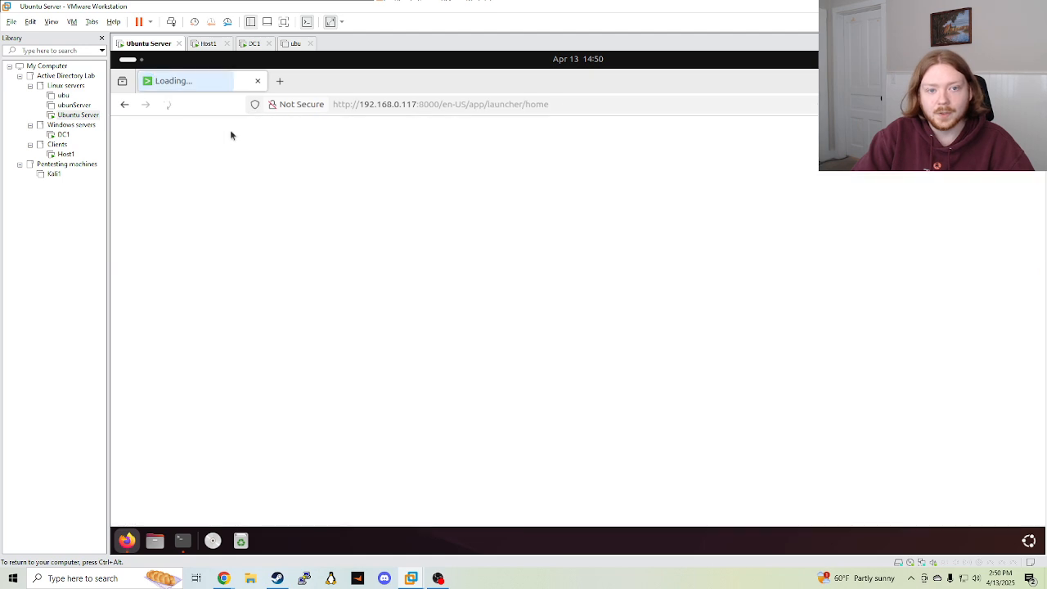
click(231, 127)
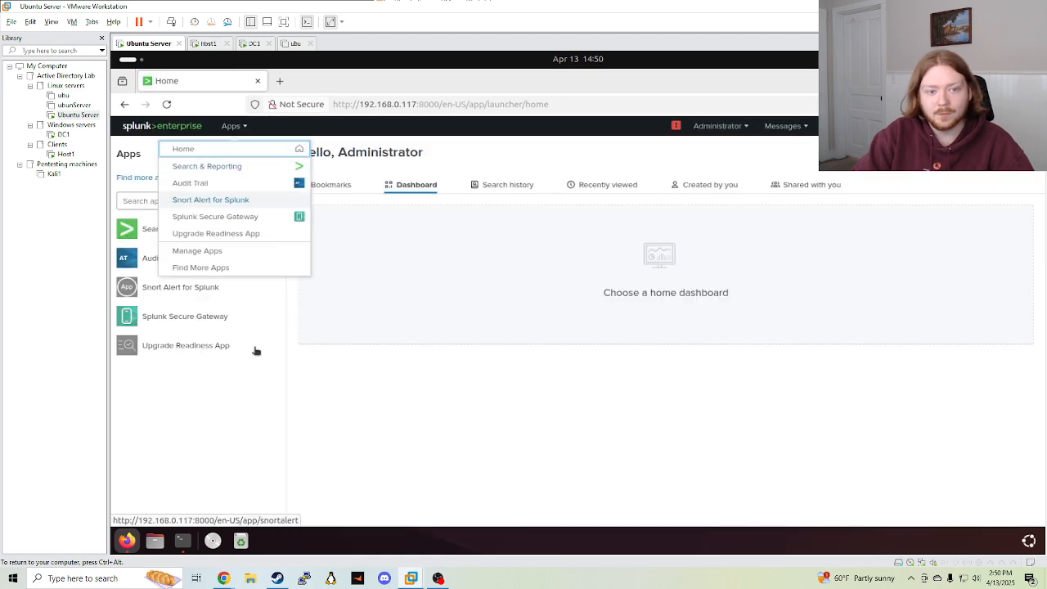
click(181, 233)
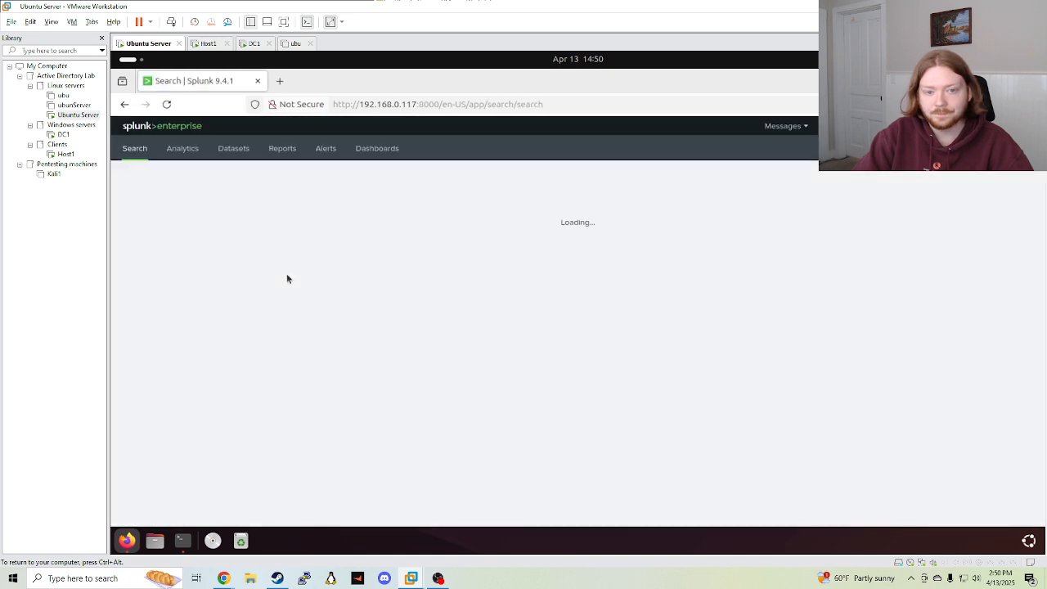
Search index=sample_data with the time range set to All time
text(inde)
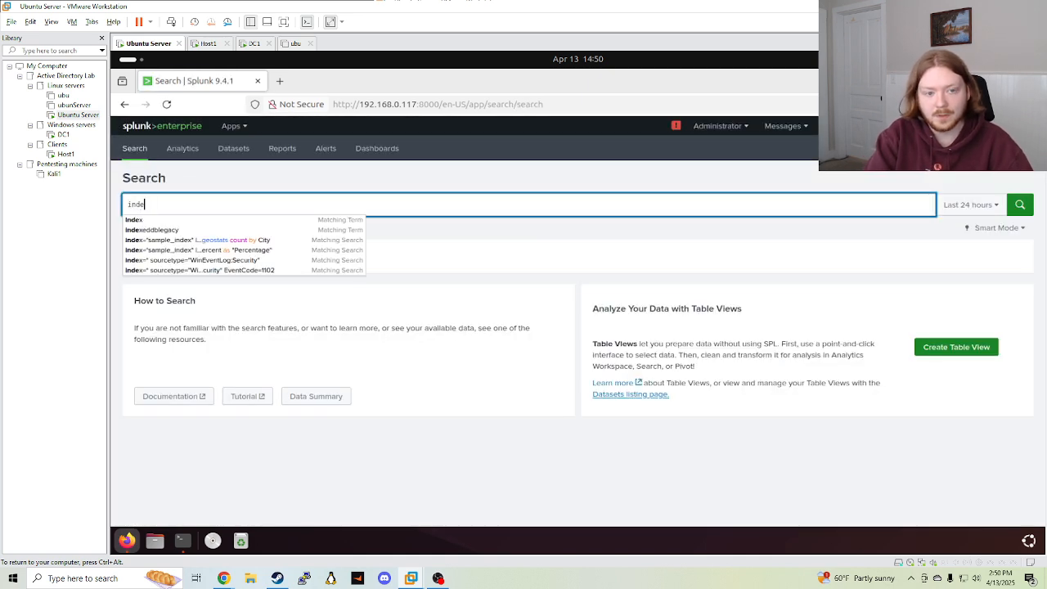
text(x=)
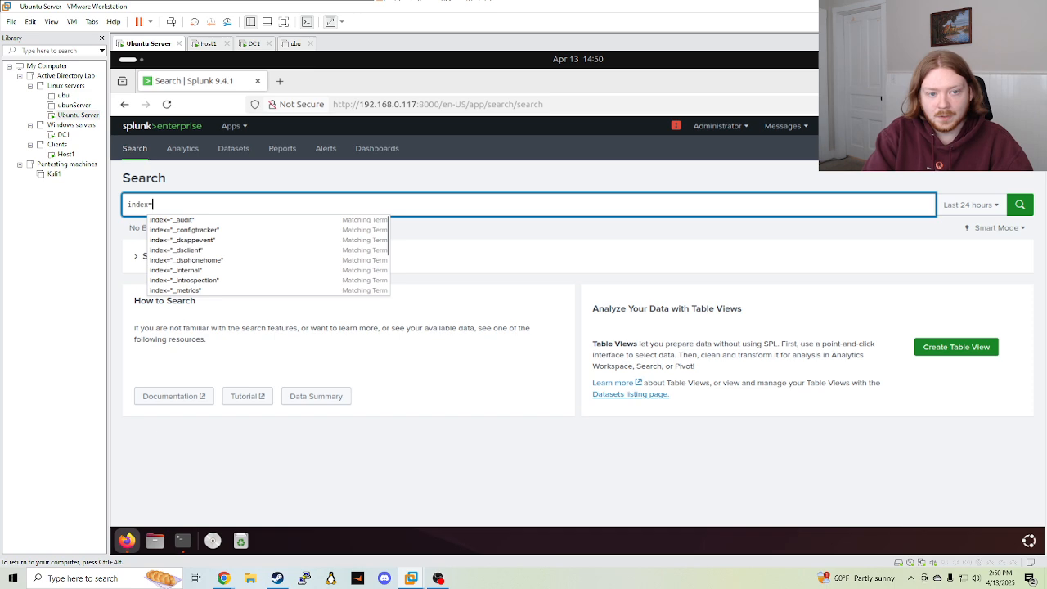
text(sample_da)
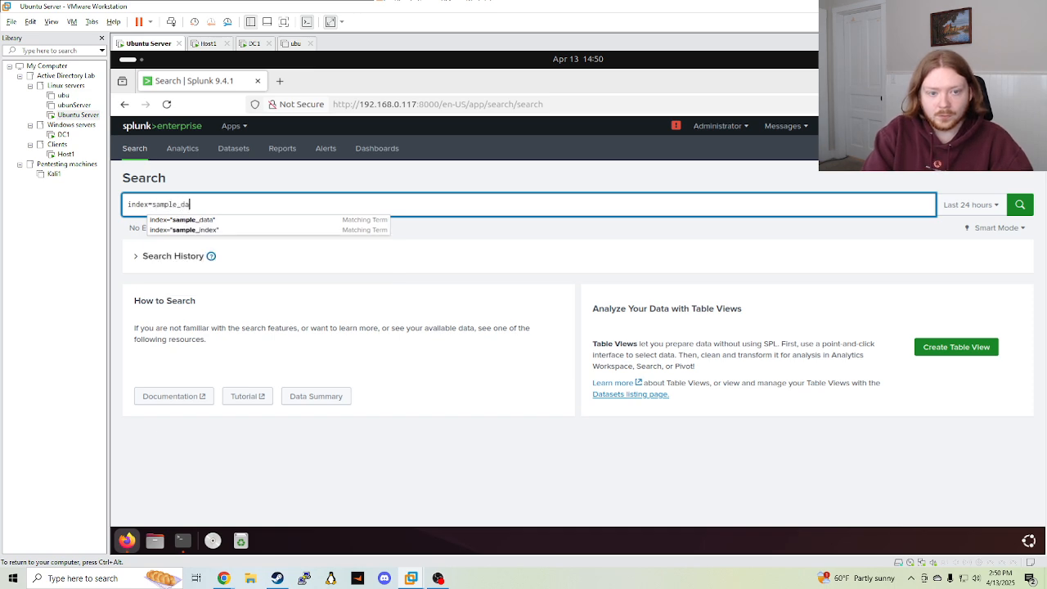
text(ta")
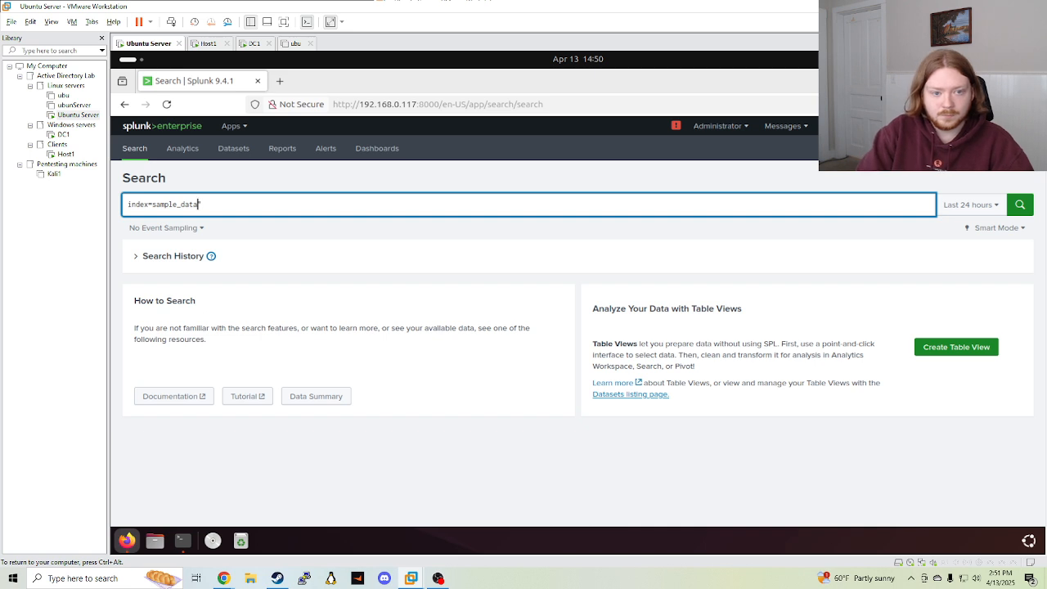
key(Return)
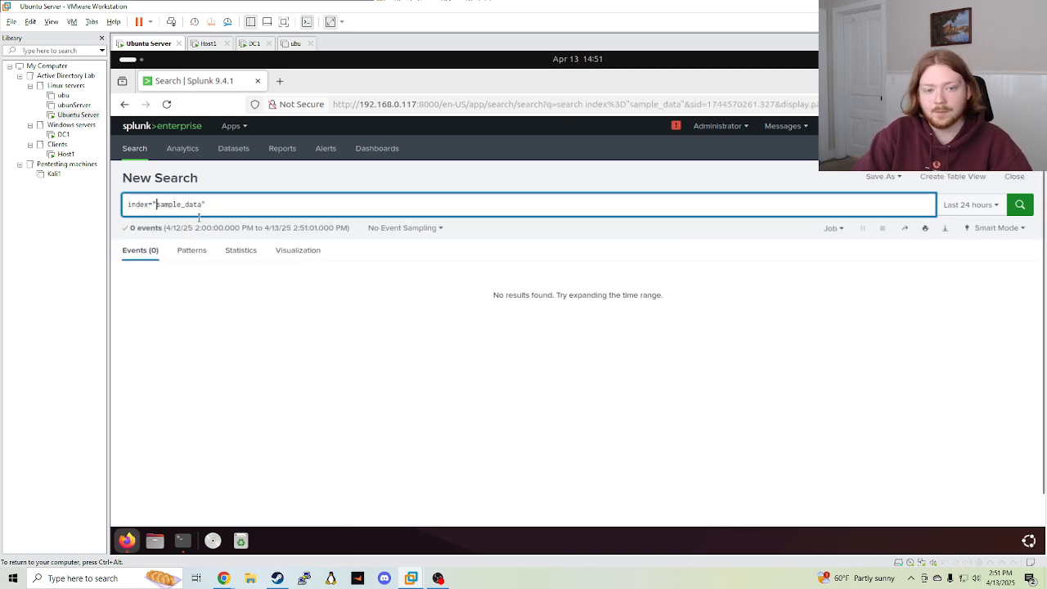
click(969, 205)
click(936, 267)
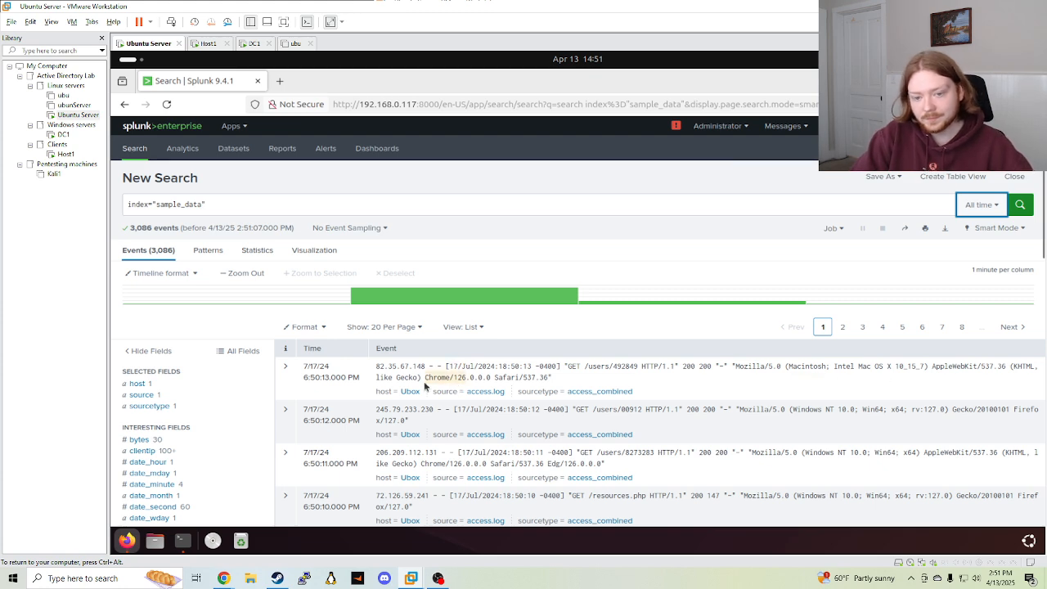
click(980, 204)
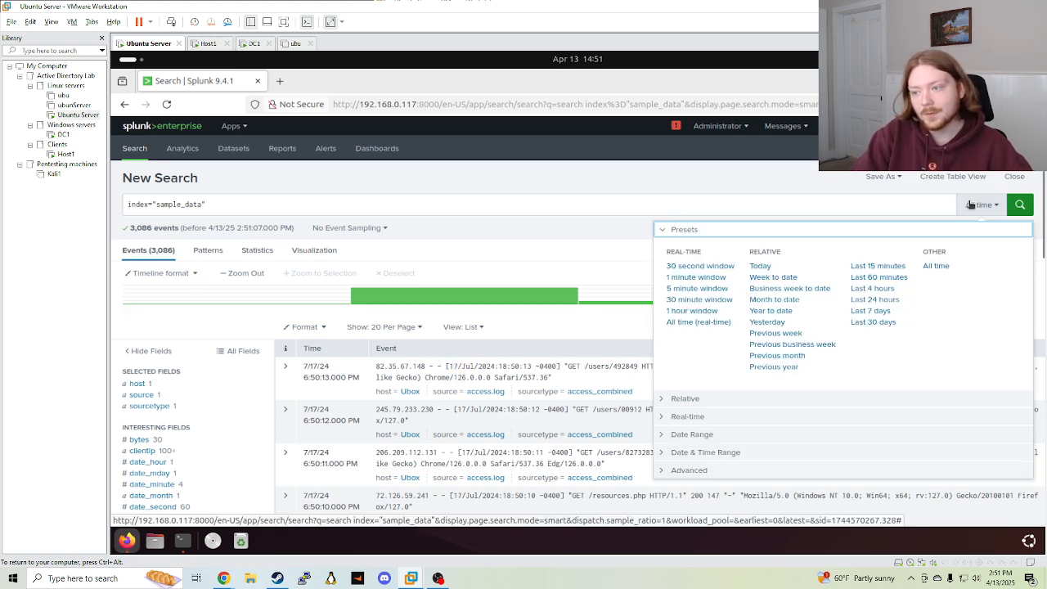
Keep the All time range and scroll through the sample_data events
click(937, 267)
scroll(491, 396, down, 5)
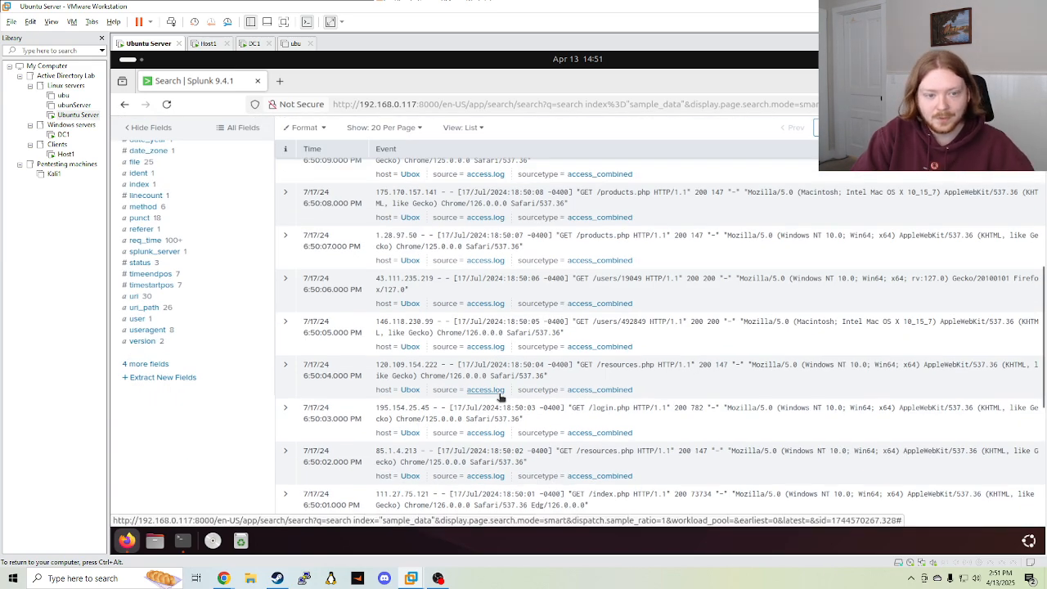
scroll(501, 401, down, 3)
scroll(501, 401, up, 10)
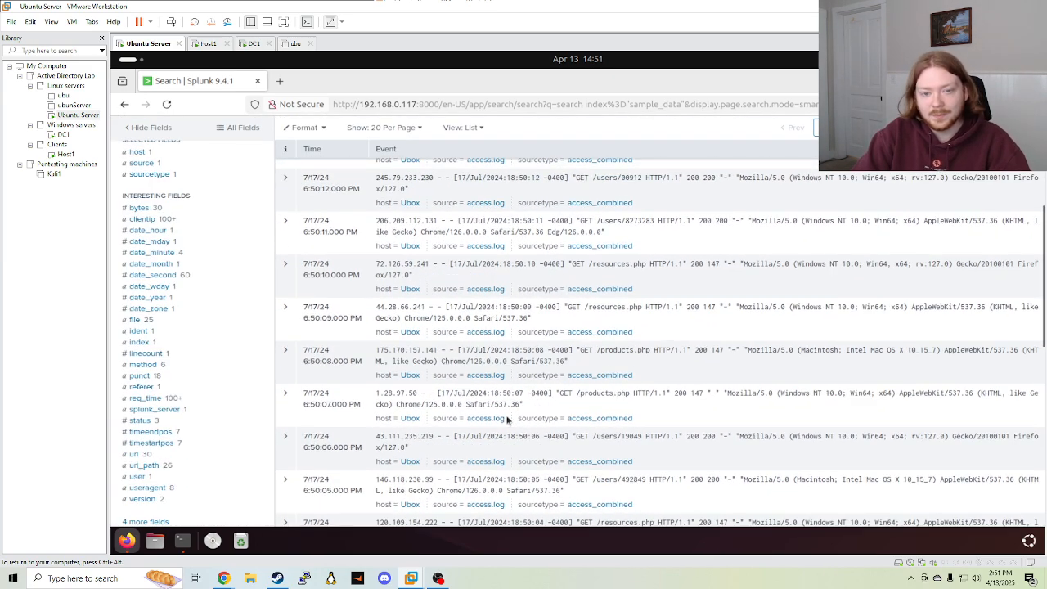
scroll(389, 377, down, 2)
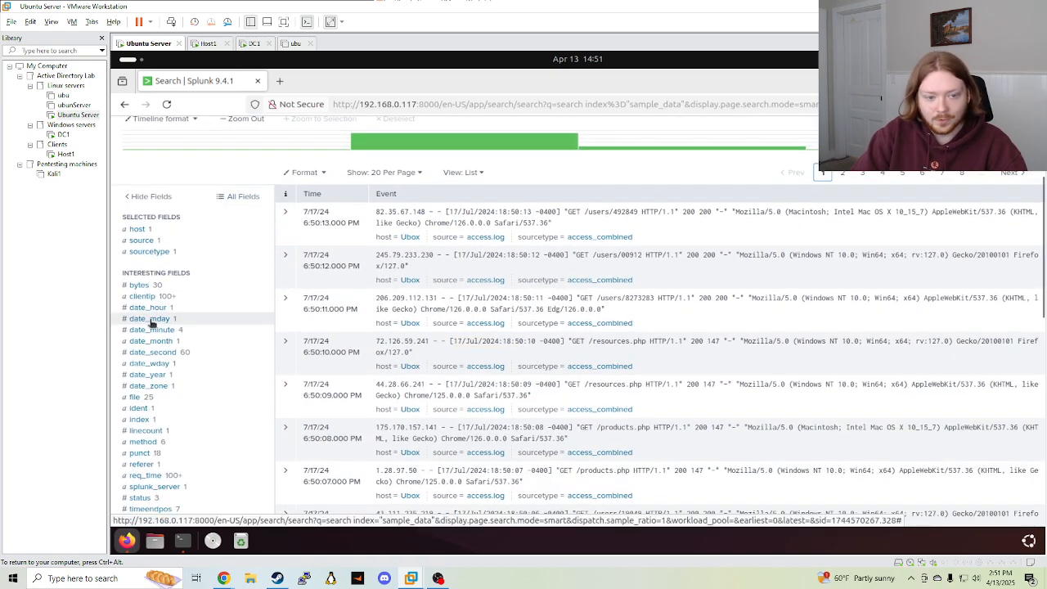
scroll(156, 333, down, 1)
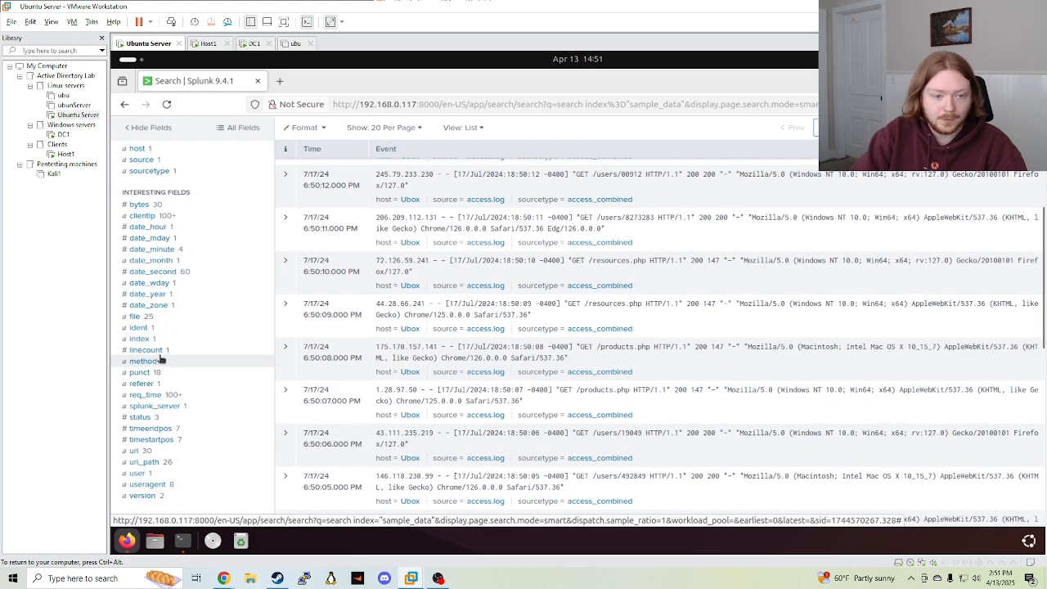
scroll(147, 229, up, 2)
Inspect the source, sourcetype and host field summaries, then go to Dashboards
click(140, 241)
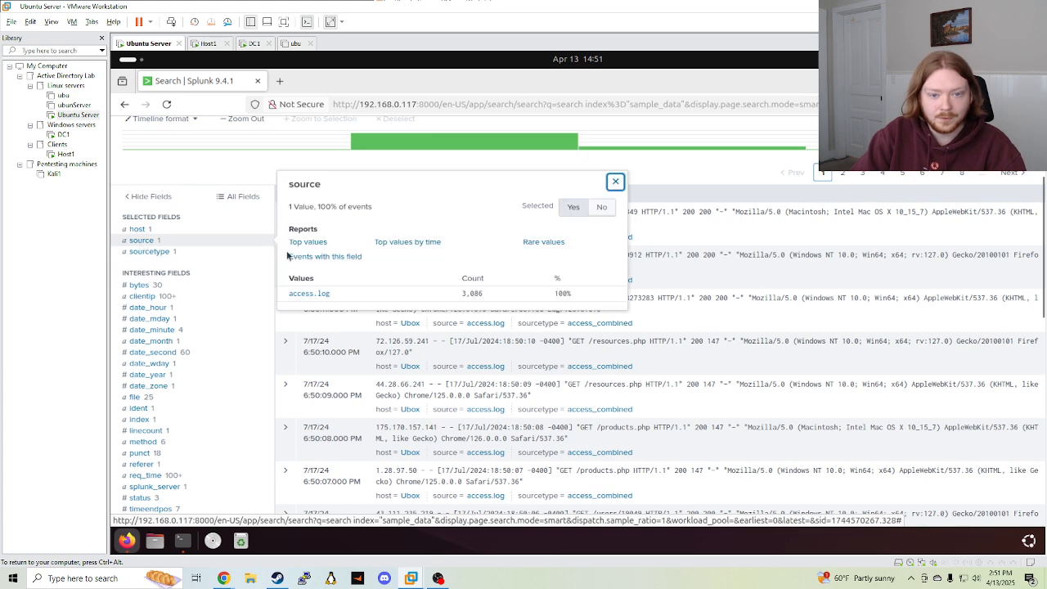
click(151, 251)
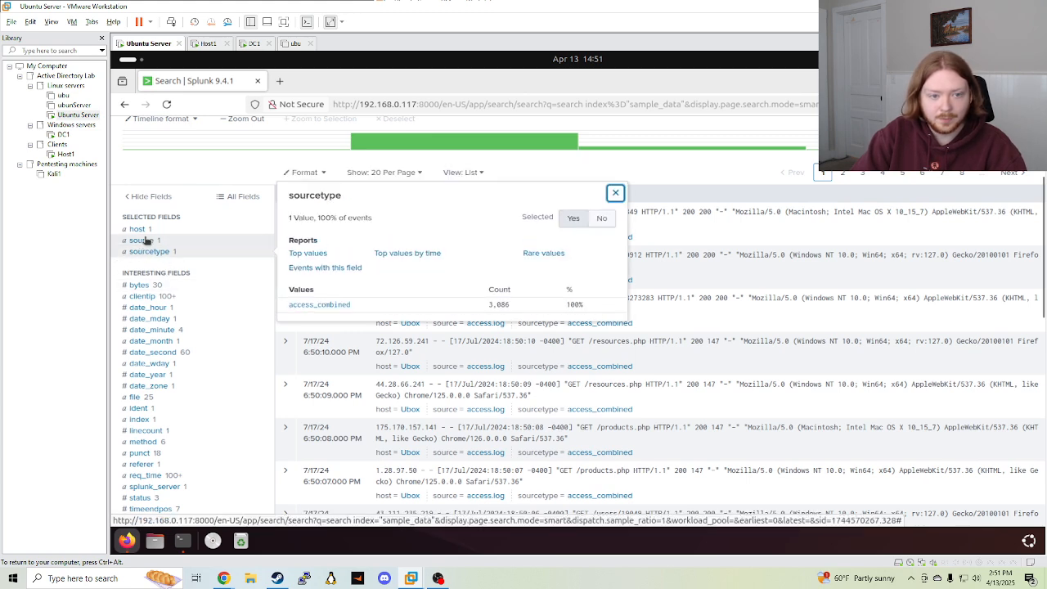
click(139, 231)
scroll(188, 278, down, 2)
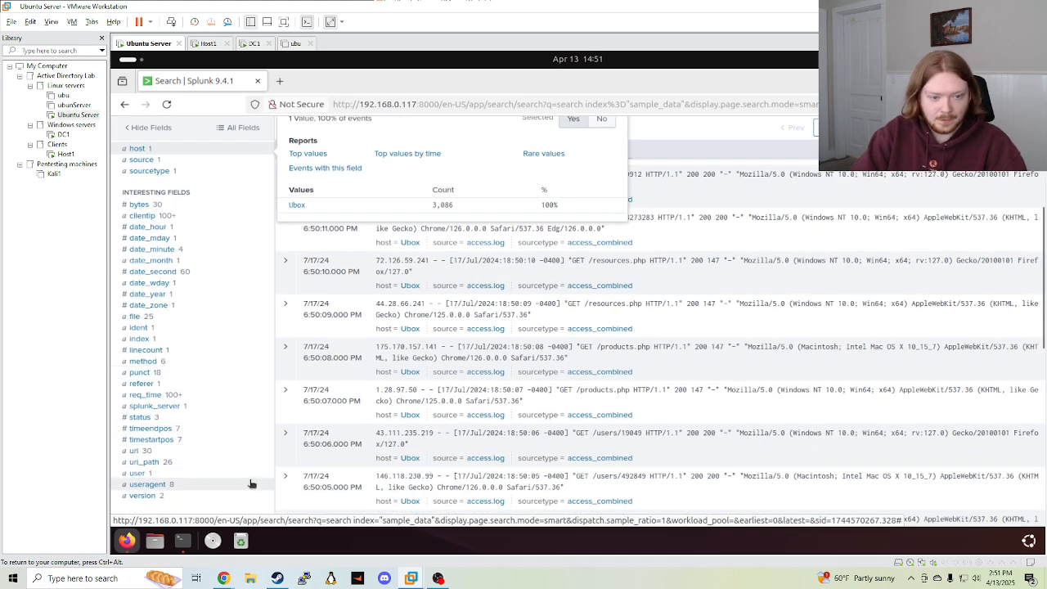
scroll(323, 419, up, 3)
click(615, 324)
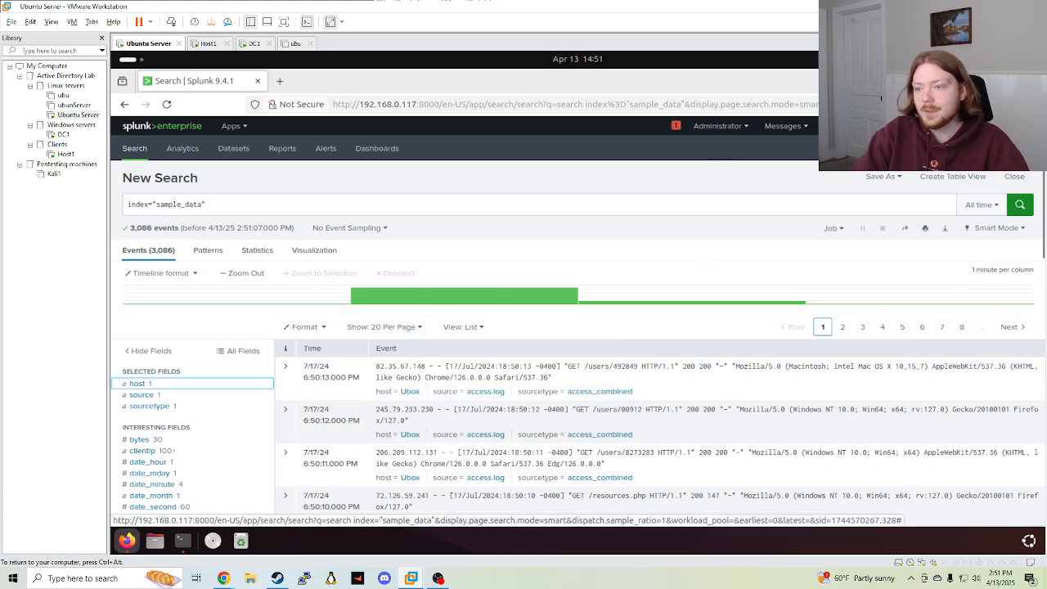
click(384, 149)
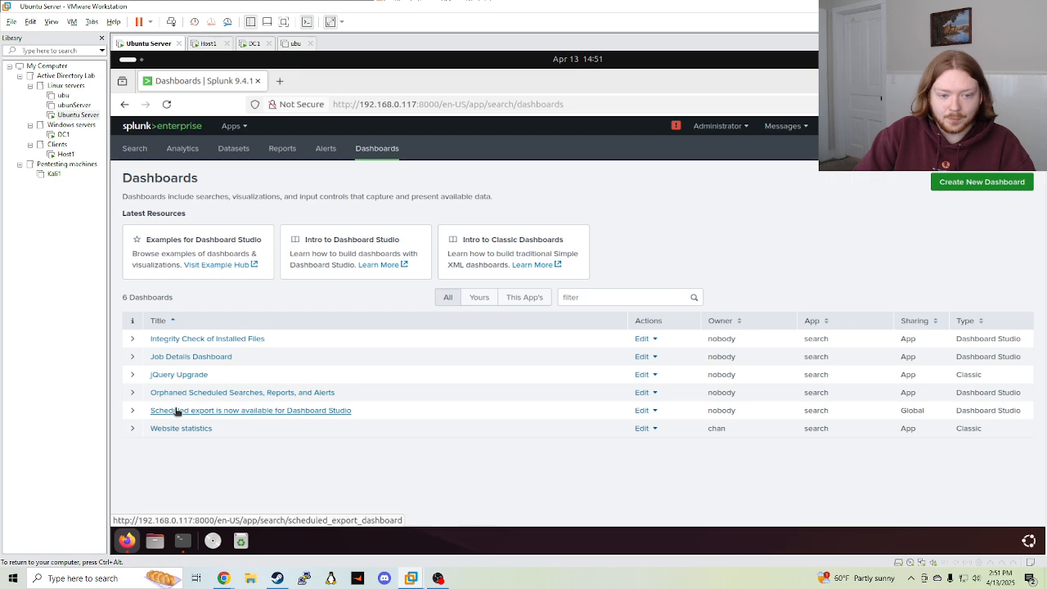
Expand and collapse the Website statistics dashboard details, then return to a blank Search page
click(136, 429)
click(134, 428)
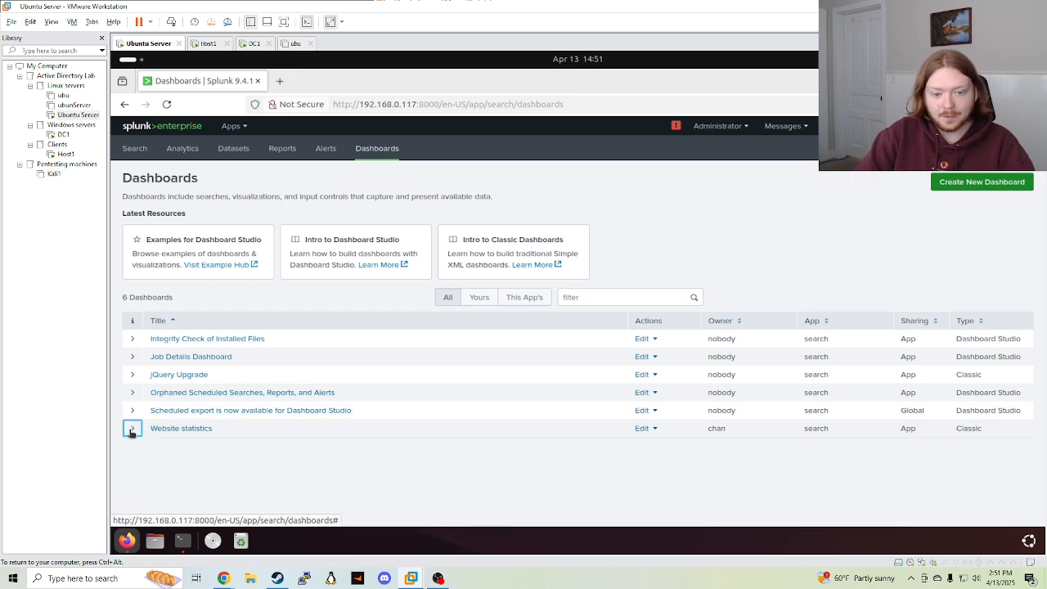
click(134, 429)
click(133, 428)
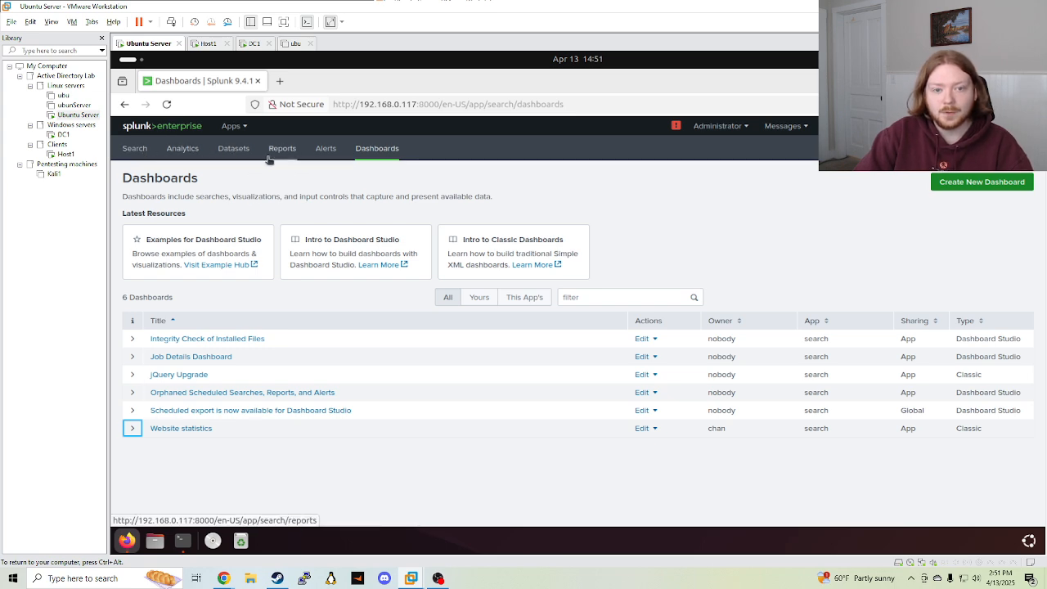
click(135, 148)
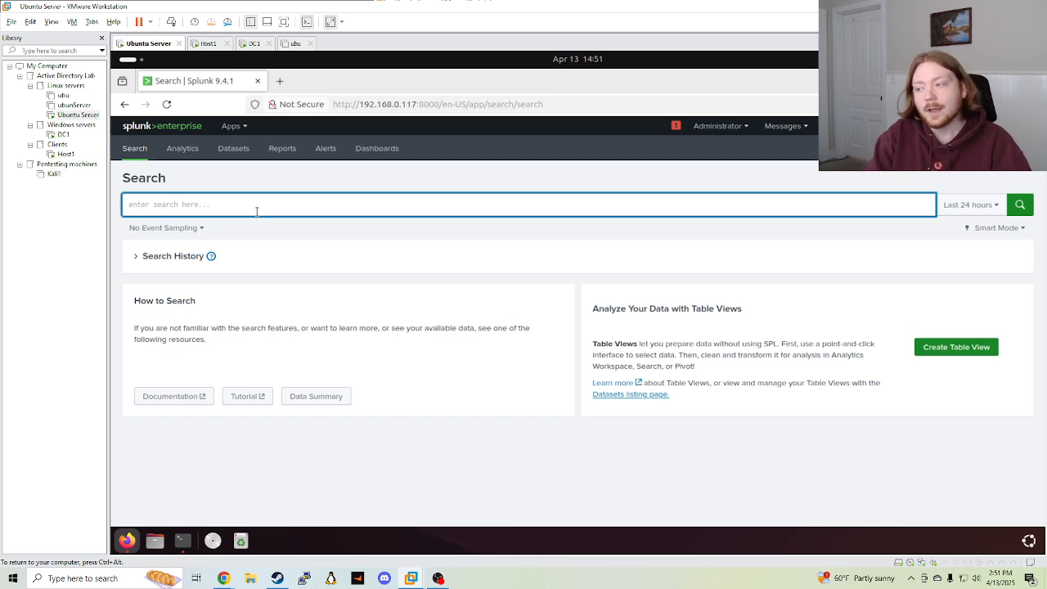
Run the search index="sample_data" | top limit=5 uri_path
text(index)
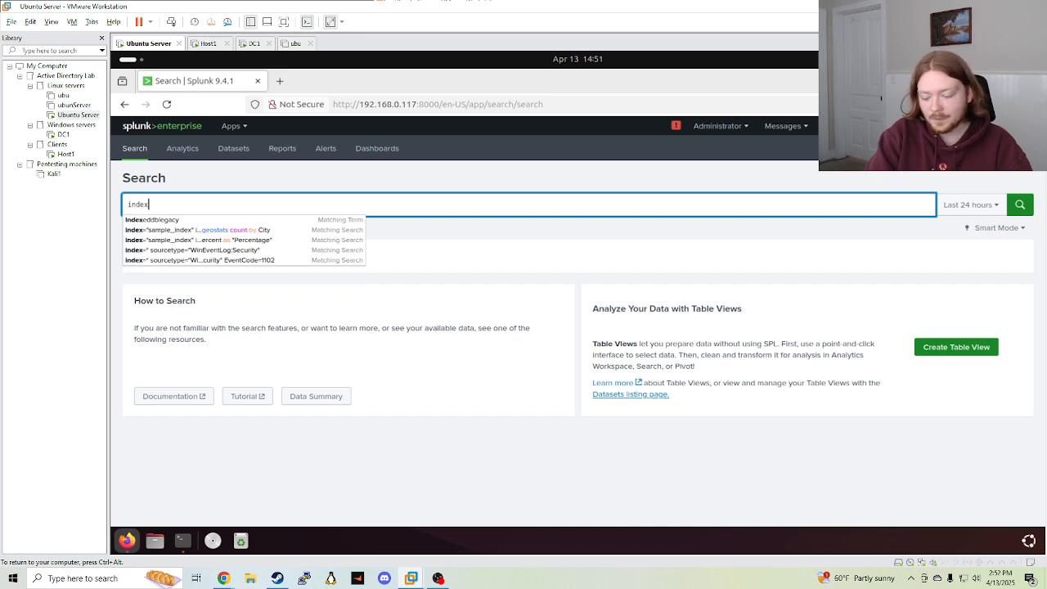
text(="sample_)
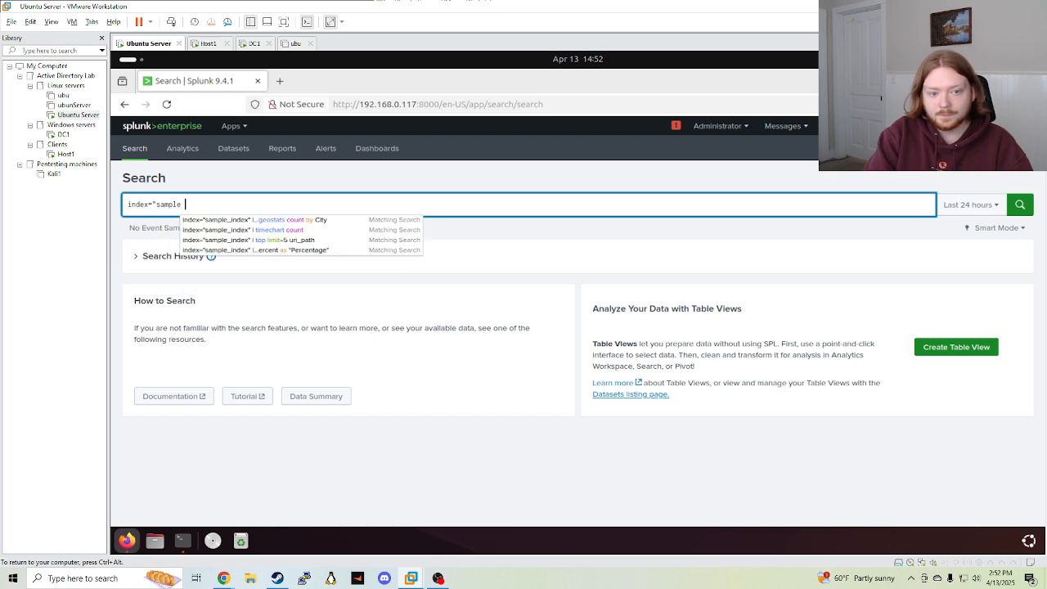
key(BackSpace)
text(e_da)
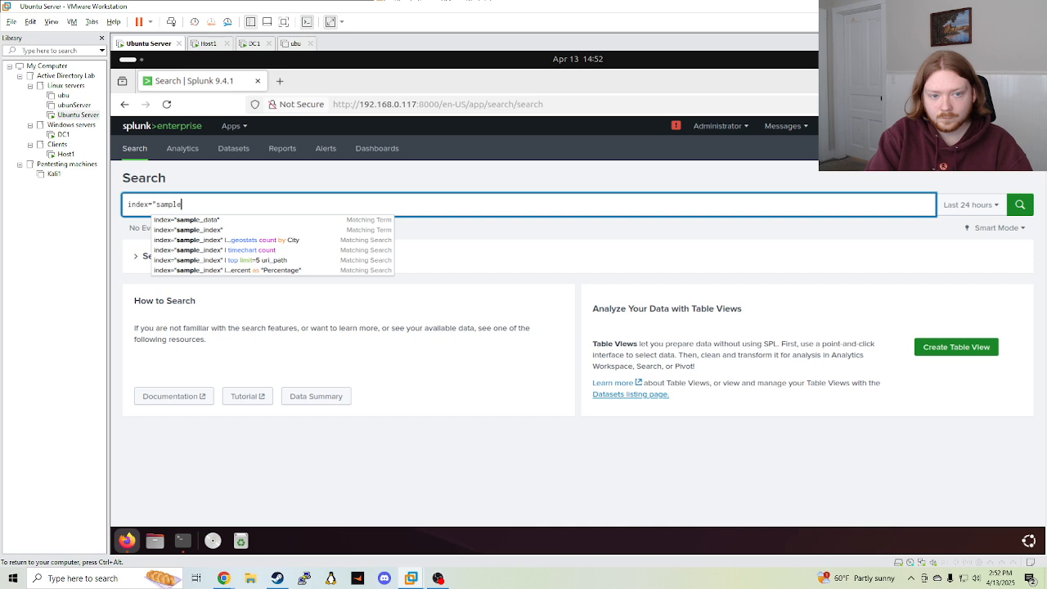
text(ta")
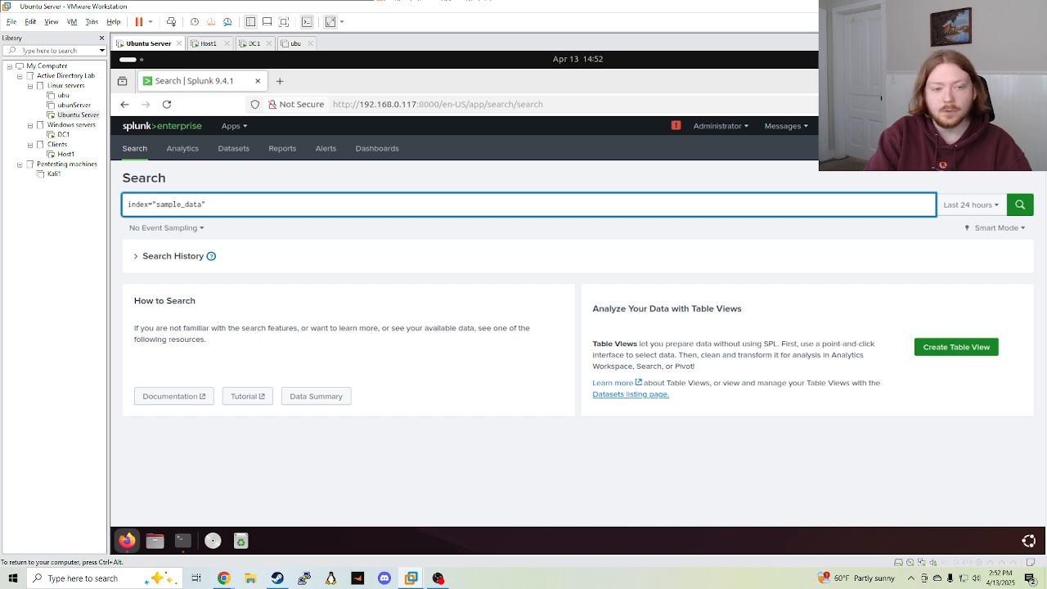
text(| U)
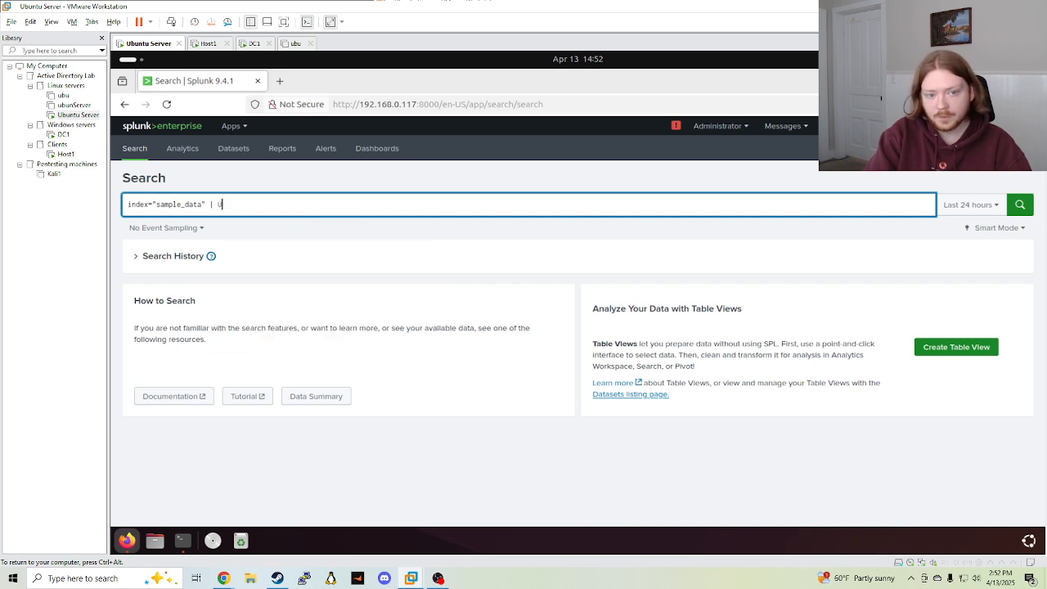
text(RI pa)
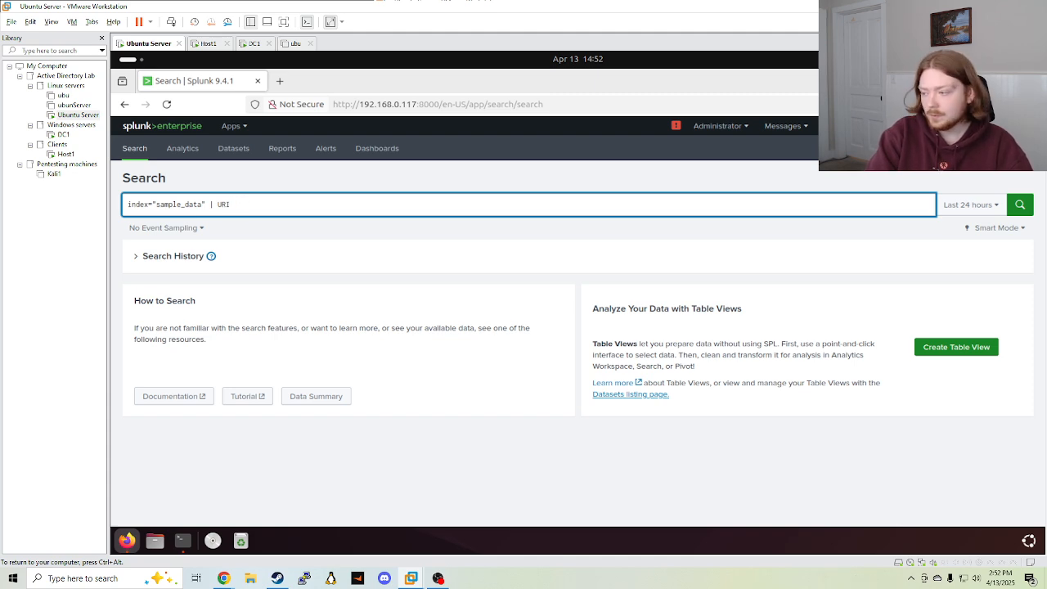
key(BackSpace)
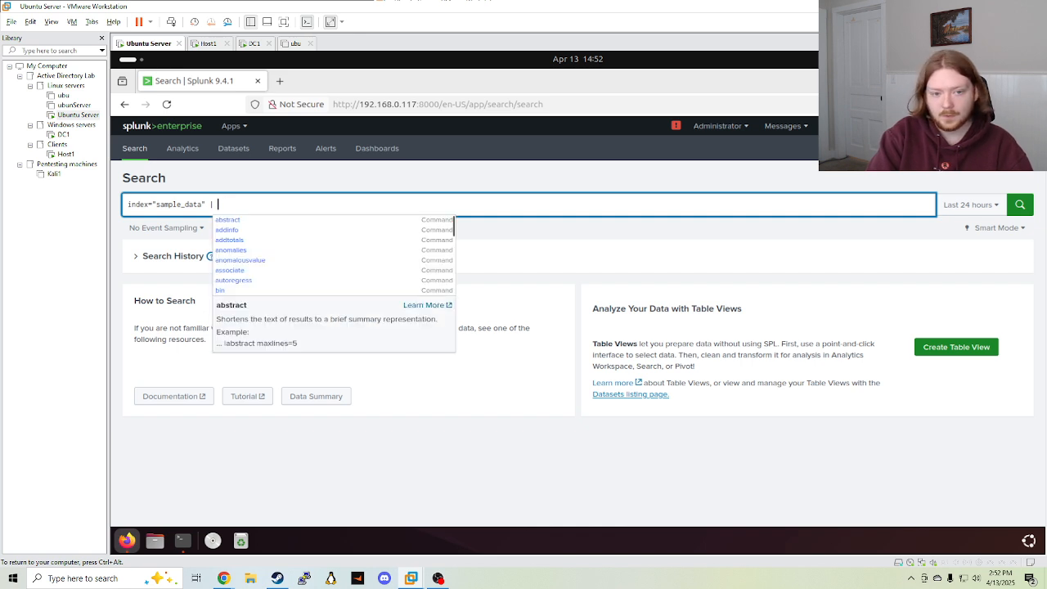
text(top limit)
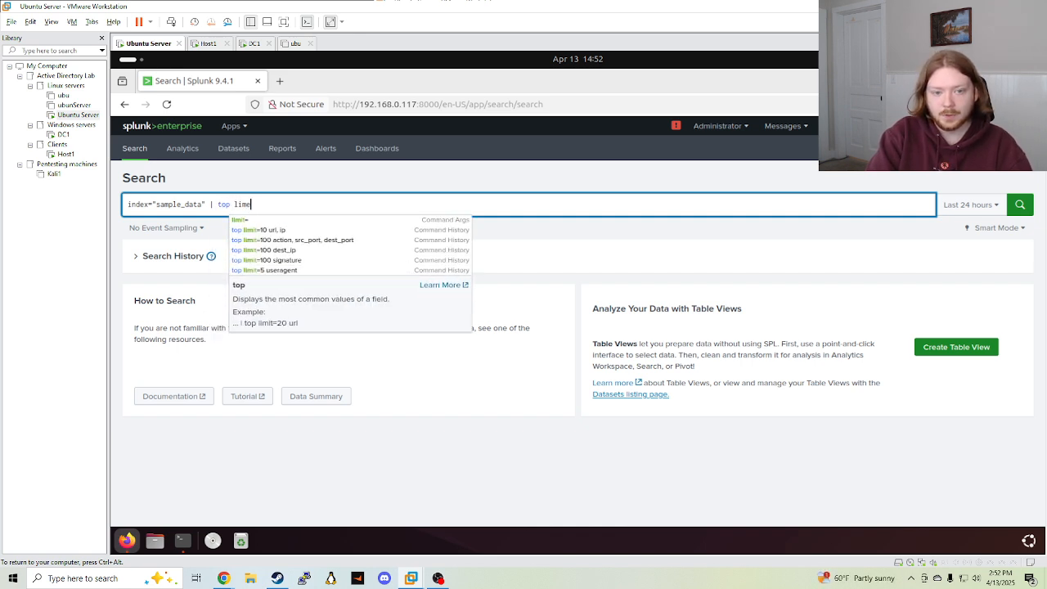
text(=5)
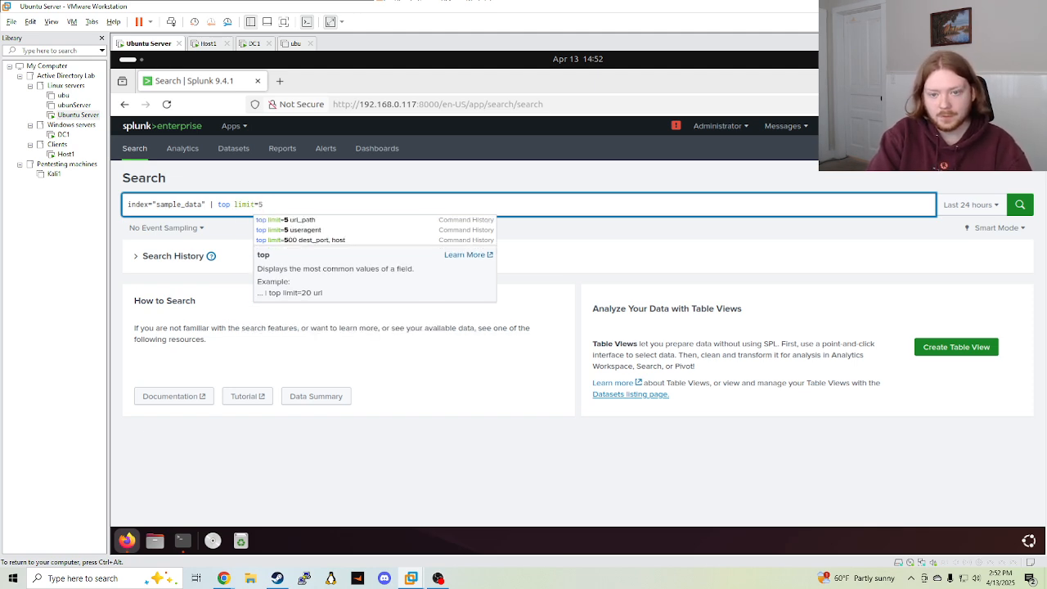
click(281, 220)
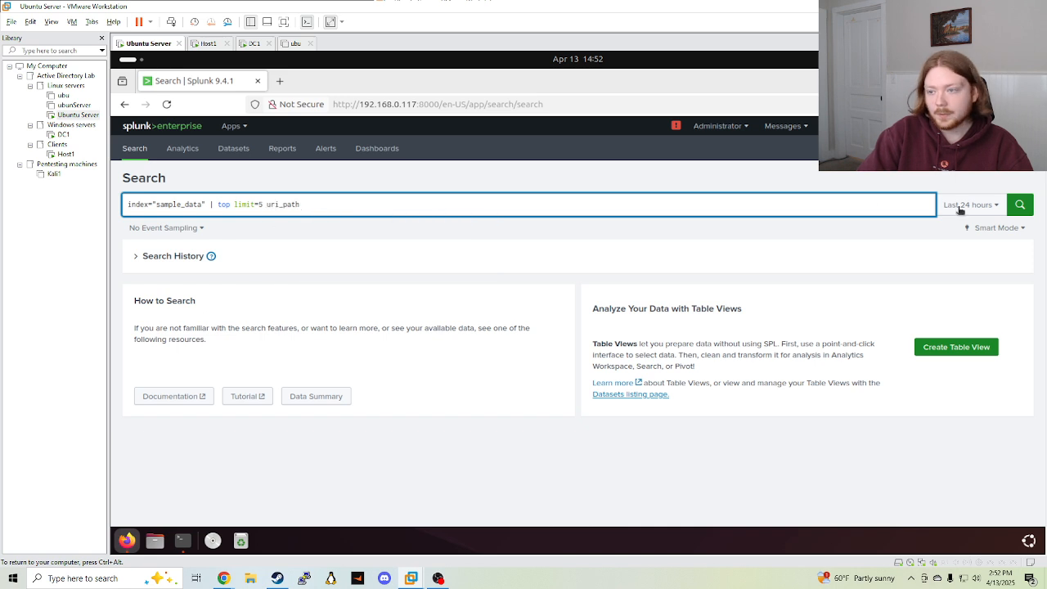
key(Return)
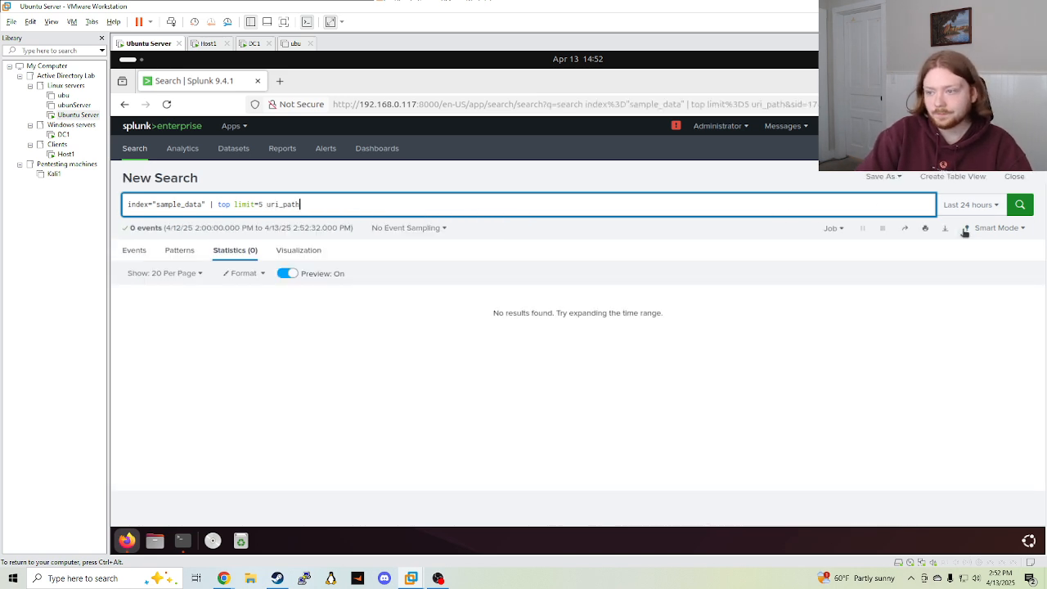
Set the range to All time and show the top uri_path results as a column chart
click(968, 206)
click(931, 265)
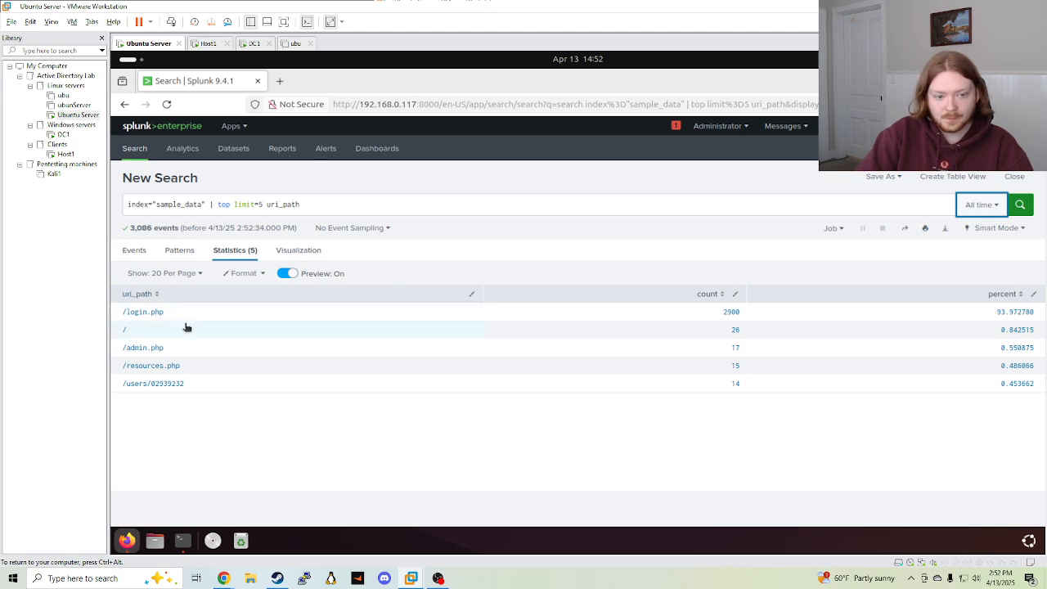
click(294, 256)
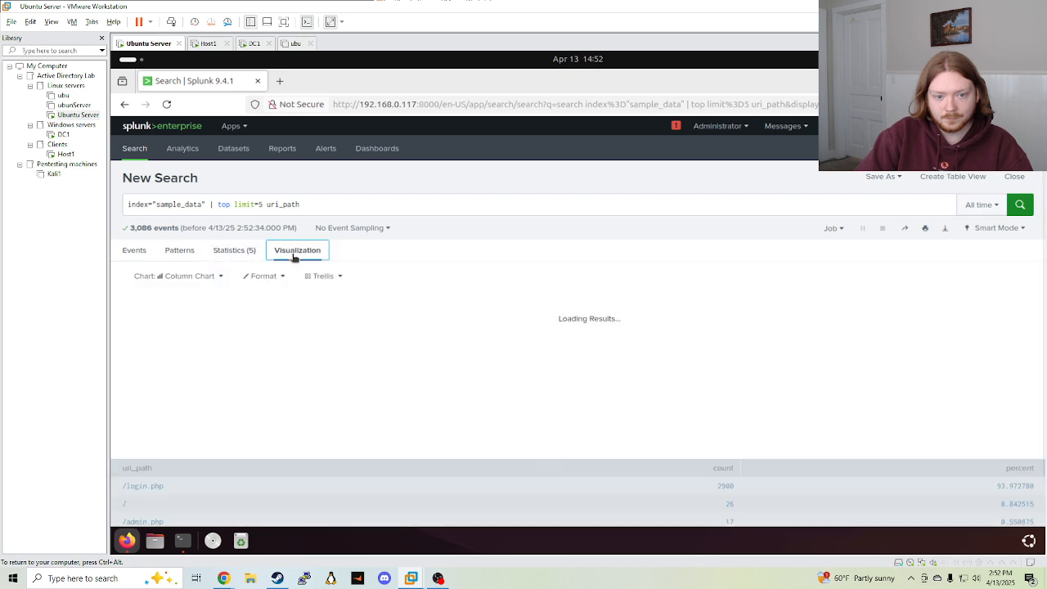
click(235, 253)
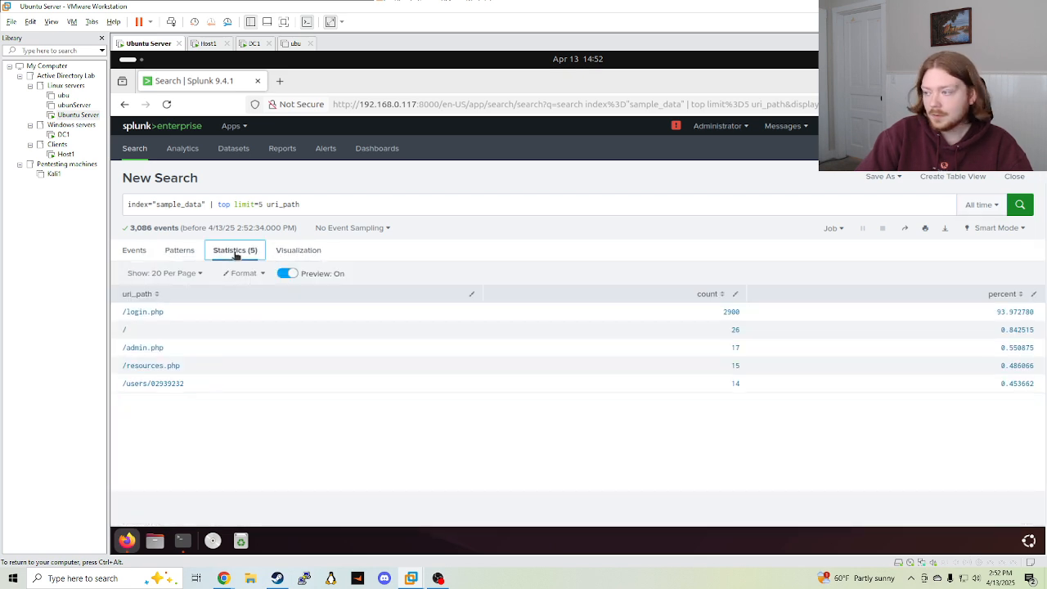
click(151, 316)
click(171, 297)
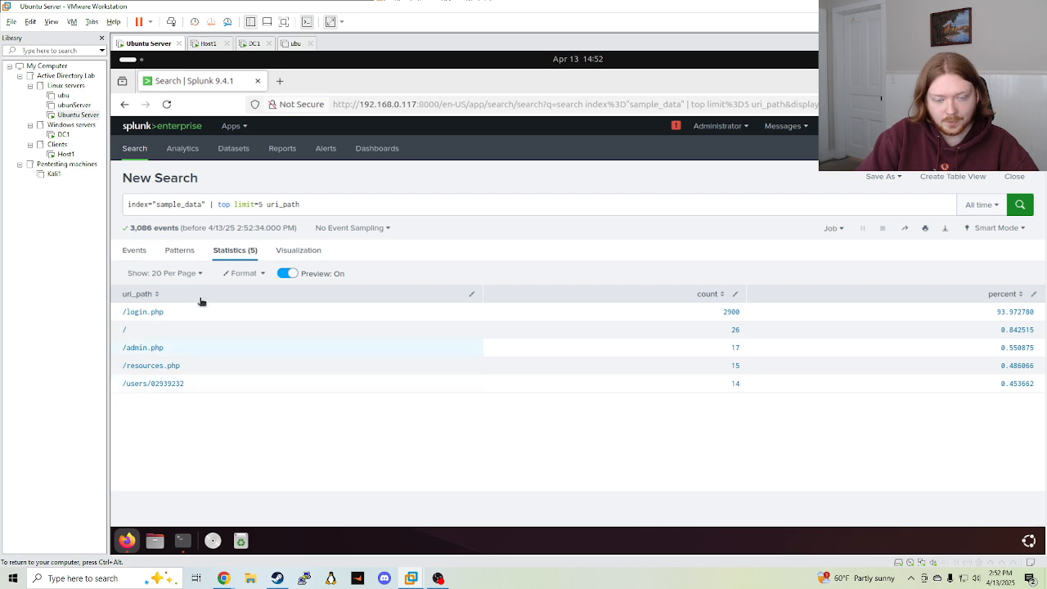
click(292, 255)
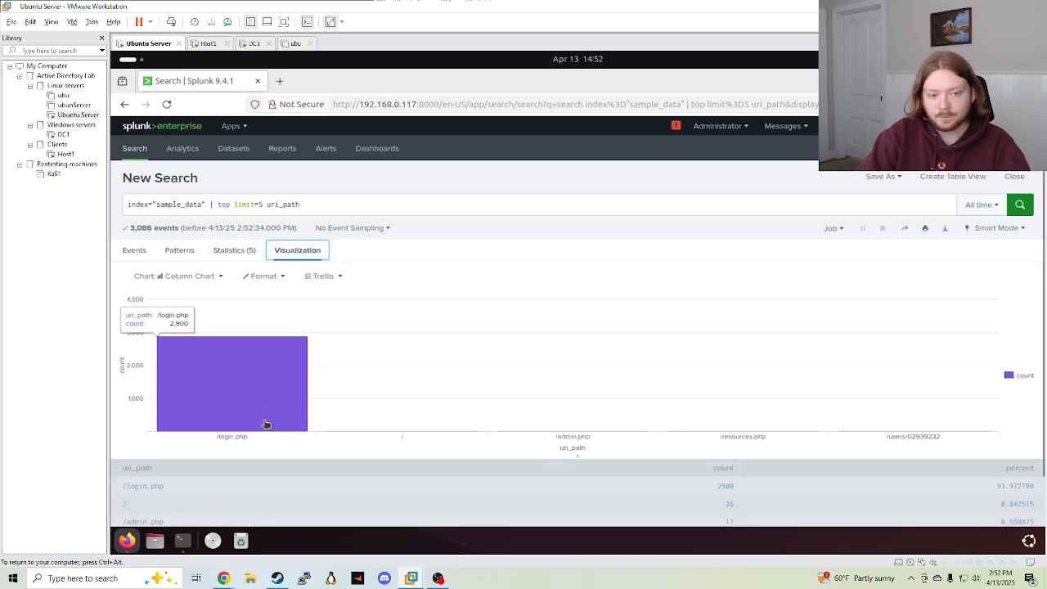
Switch the chart to a pie chart and choose Save As > New Dashboard
click(196, 277)
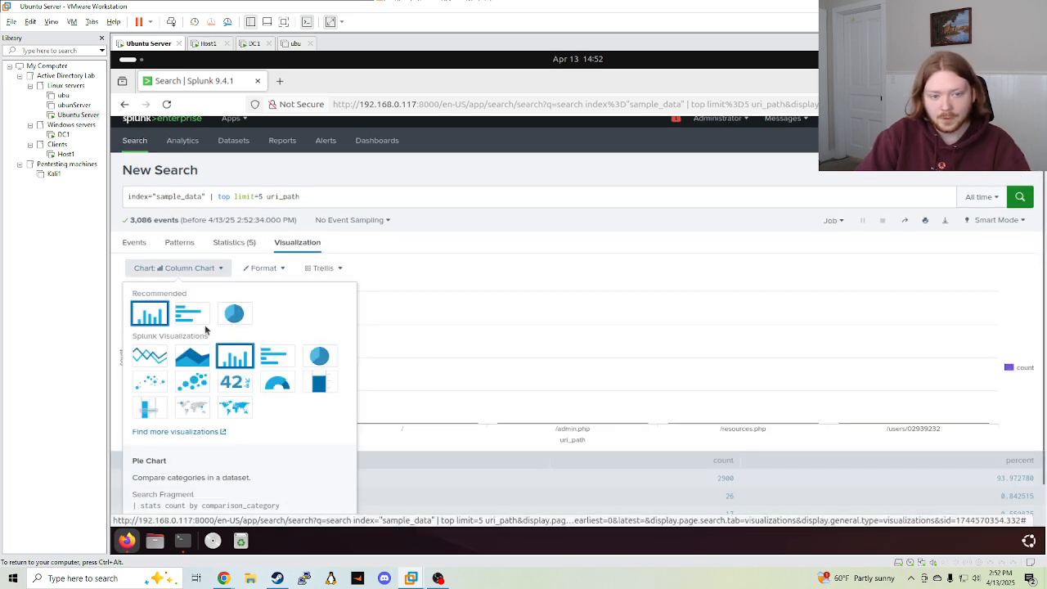
click(235, 313)
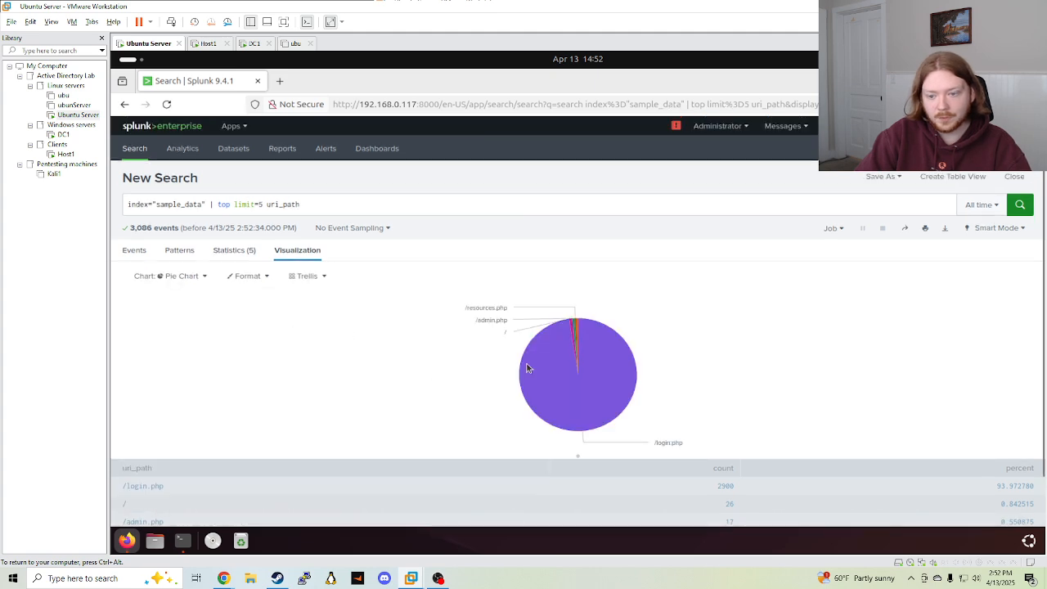
mouse_move(529, 370)
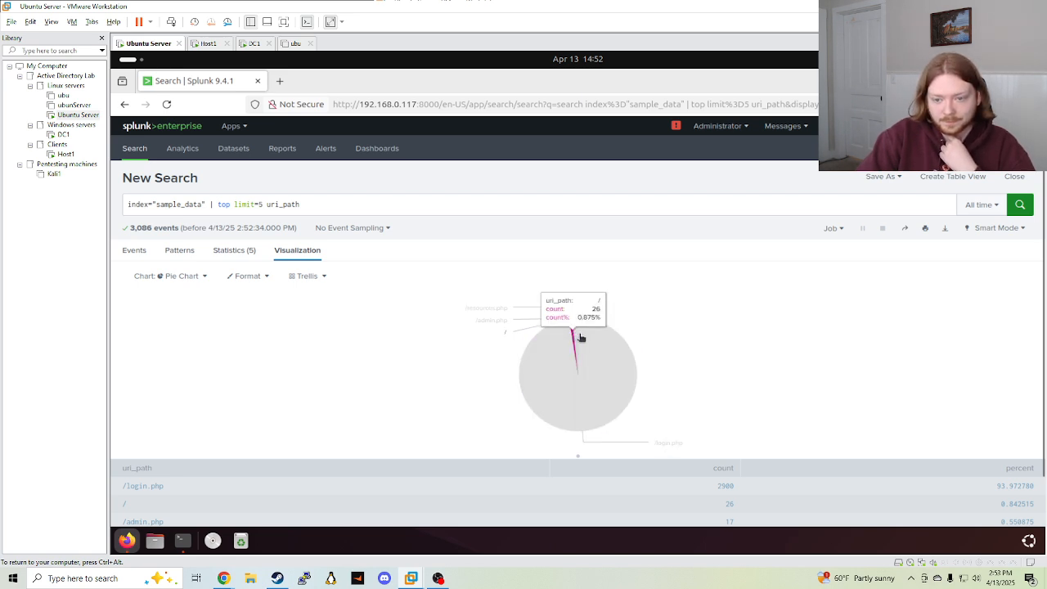
scroll(728, 352, down, 1)
scroll(496, 385, up, 1)
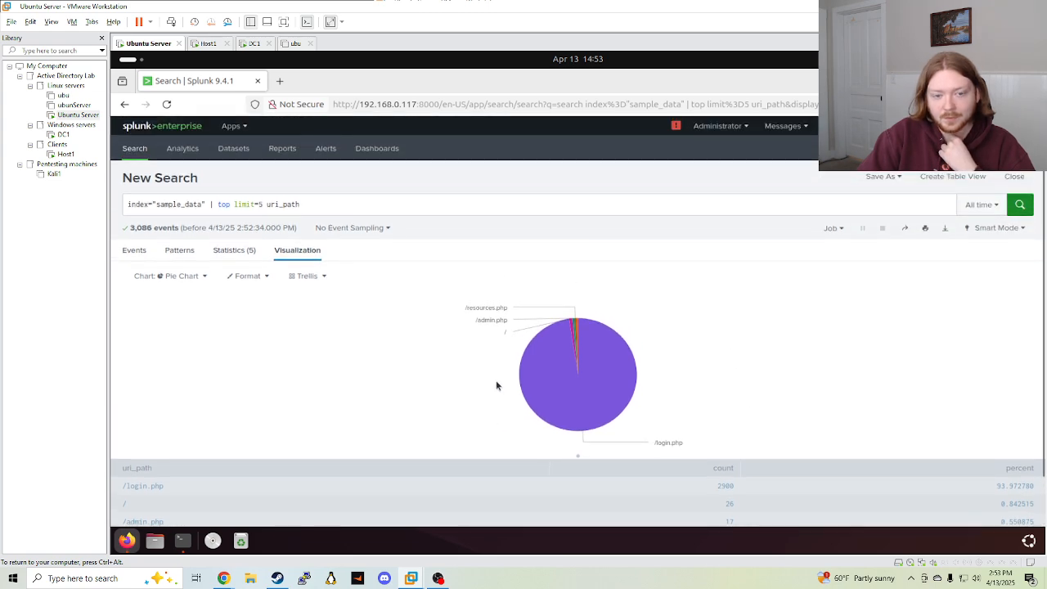
click(881, 176)
click(871, 248)
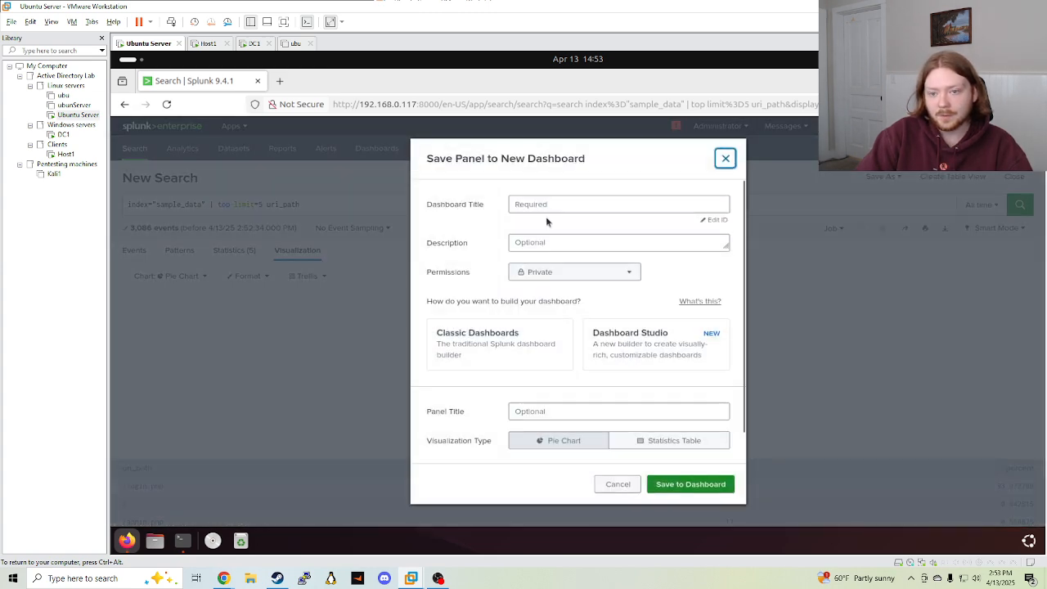
Title the dashboard 'Website Data' and the panel 'Request by URI path'
click(566, 202)
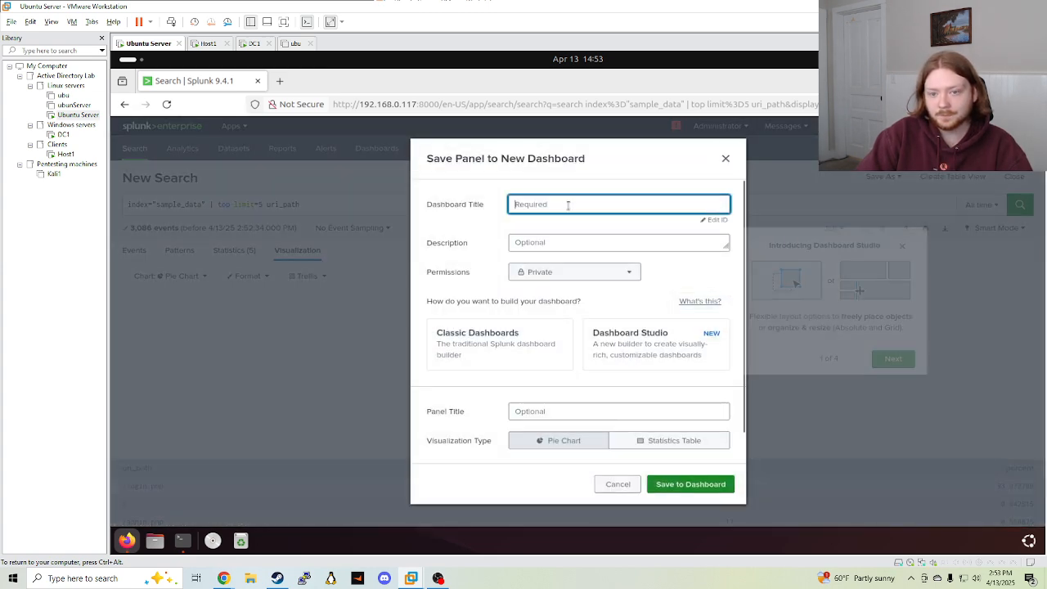
text(WEbs)
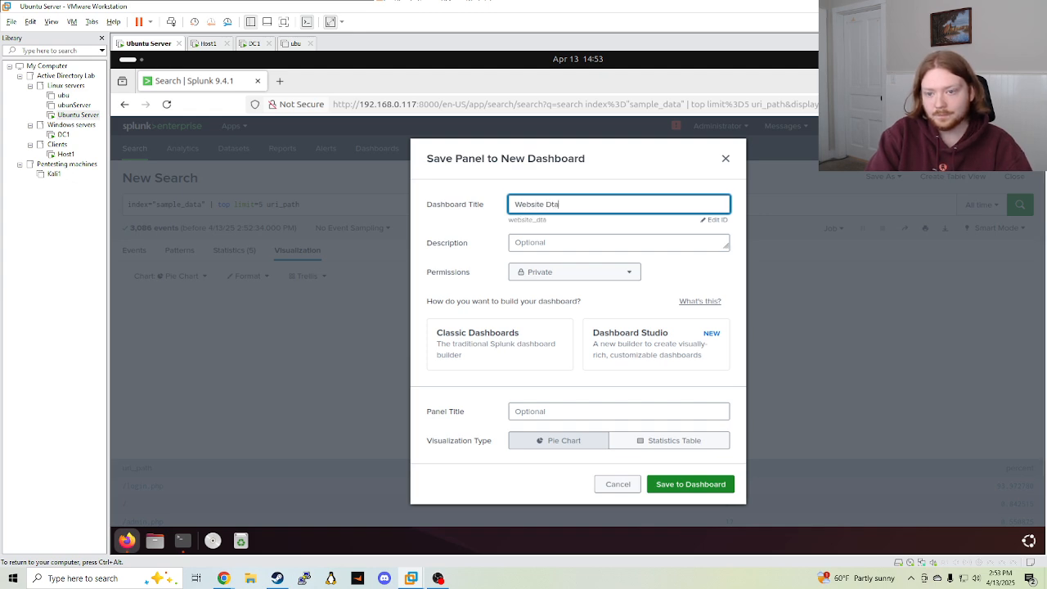
scroll(597, 313, down, 1)
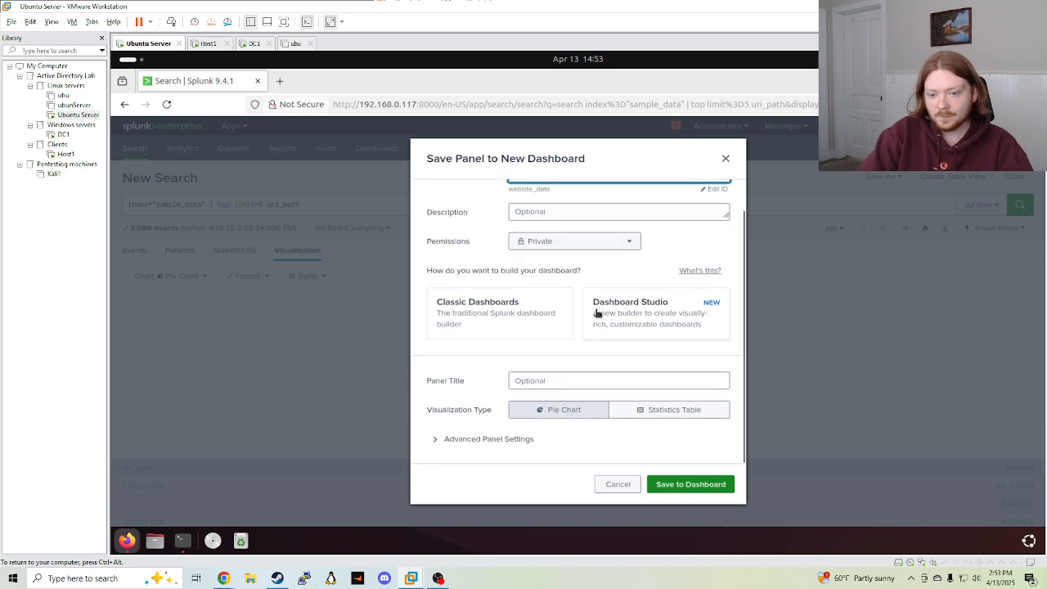
click(566, 378)
text(URI)
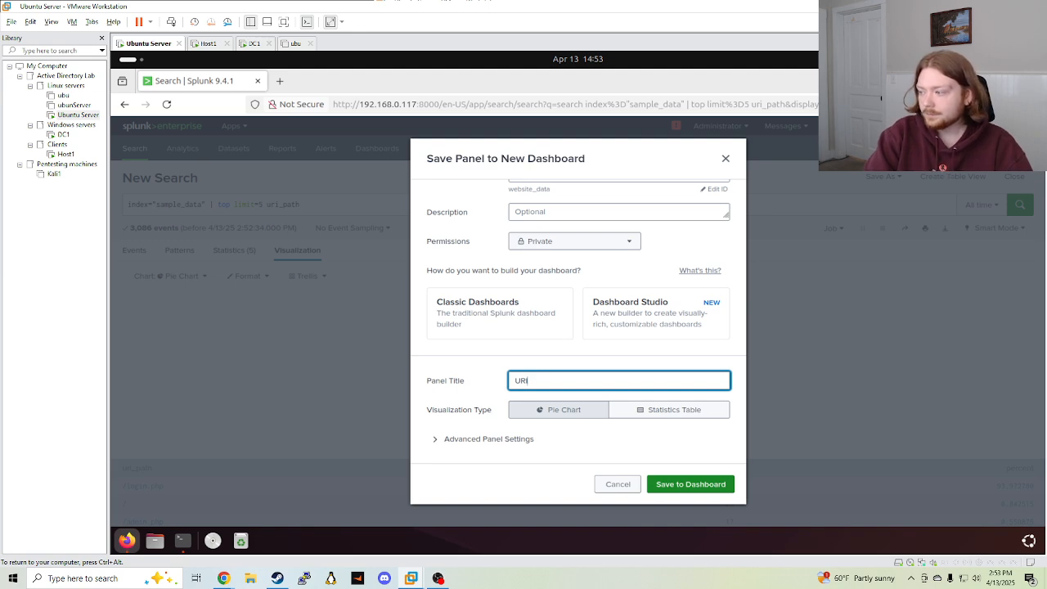
key(BackSpace)
key(BackSpace)
key(BackSpace)
text(Rquest by)
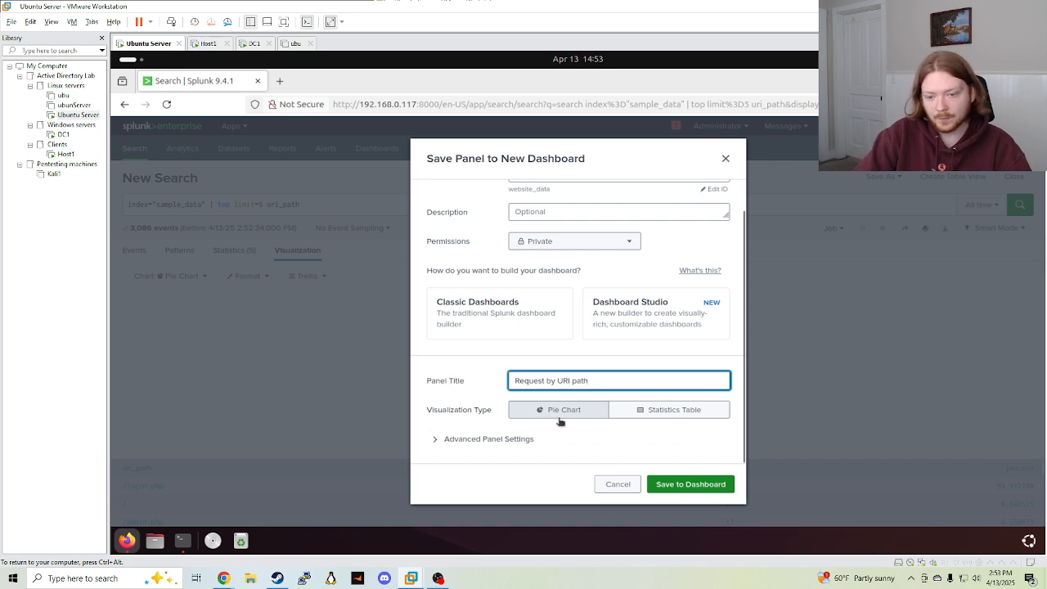
Choose Classic Dashboards and save the panel to the new dashboard
scroll(654, 454, down, 2)
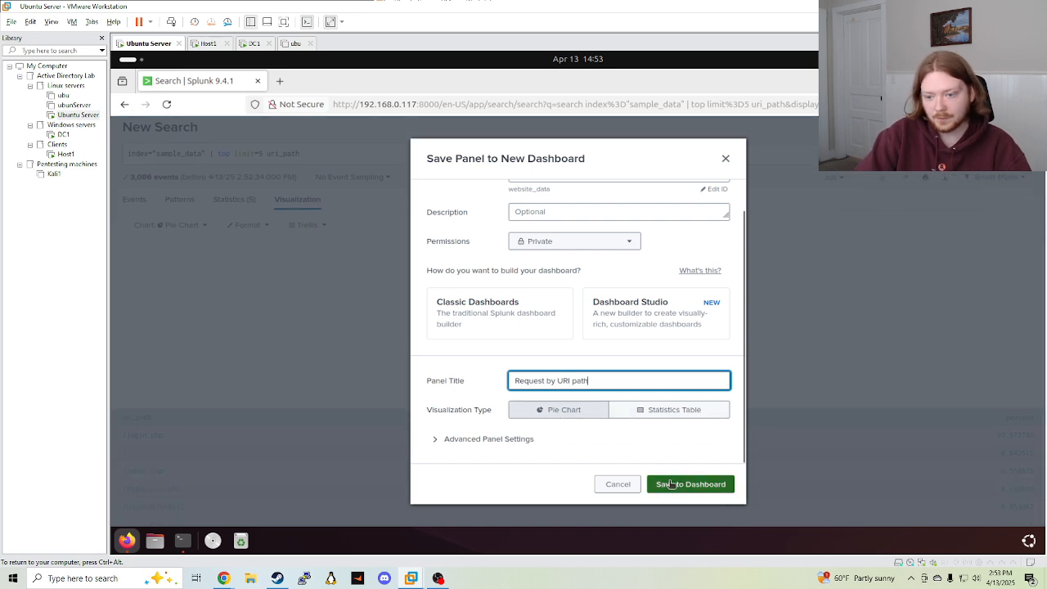
click(664, 485)
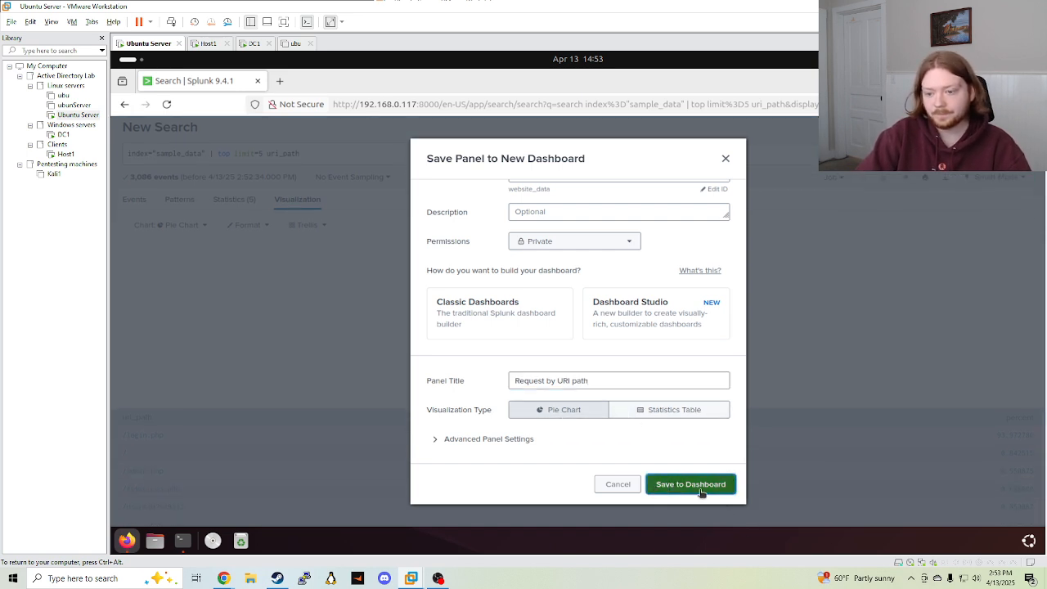
click(701, 482)
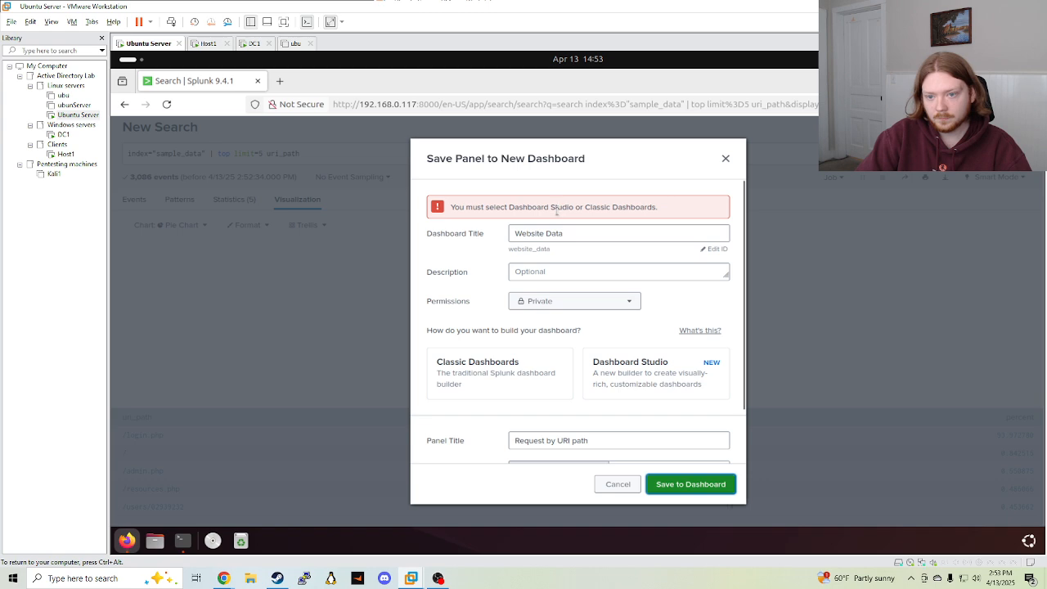
click(554, 370)
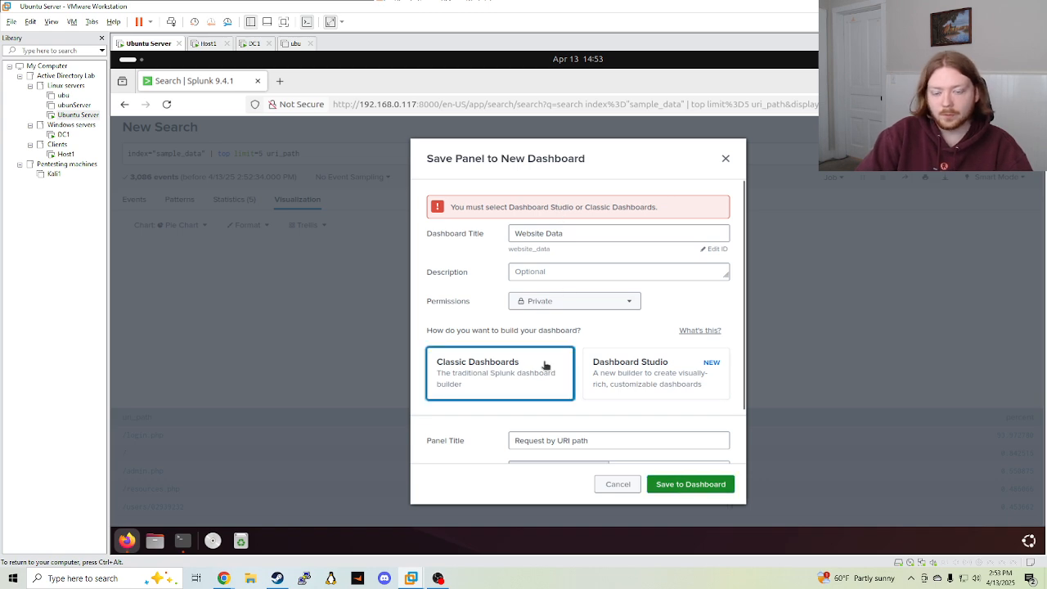
scroll(537, 398, down, 2)
click(691, 484)
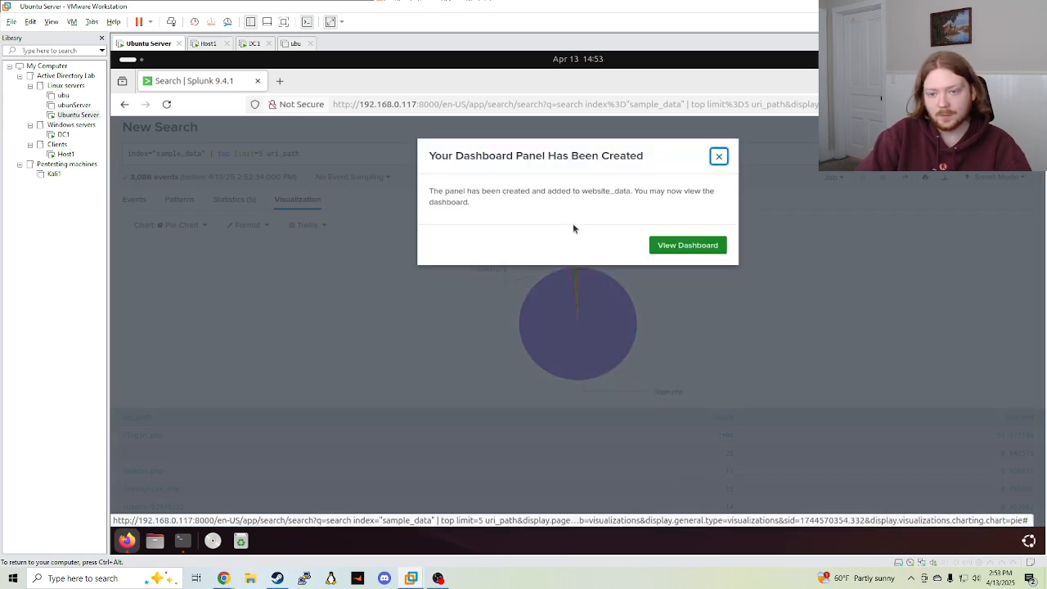
View the Website Data dashboard's Request by URI path pie chart, then go back to Search
click(678, 245)
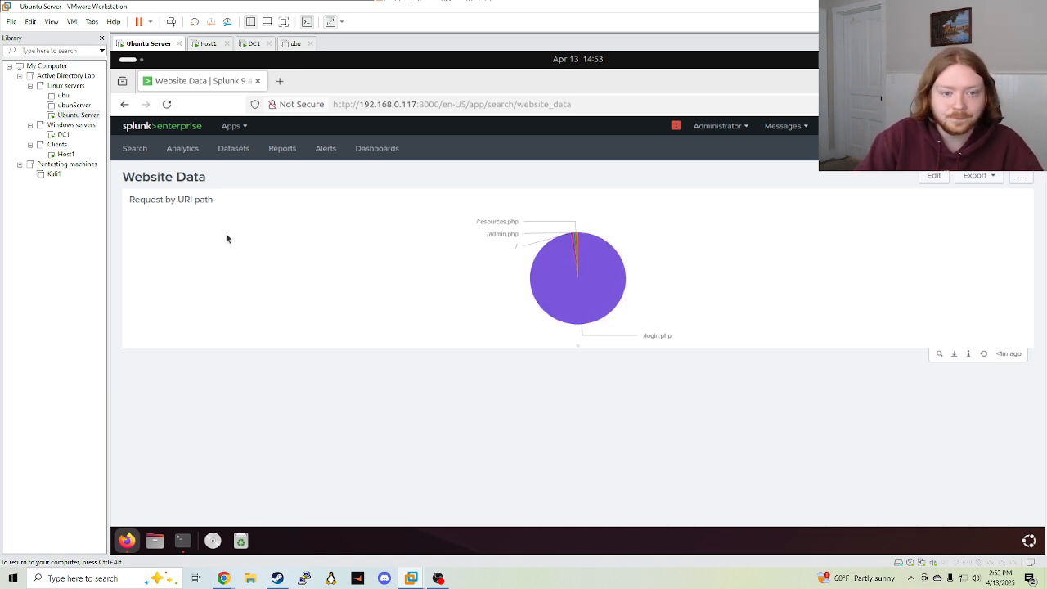
drag(126, 184, 252, 173)
click(252, 172)
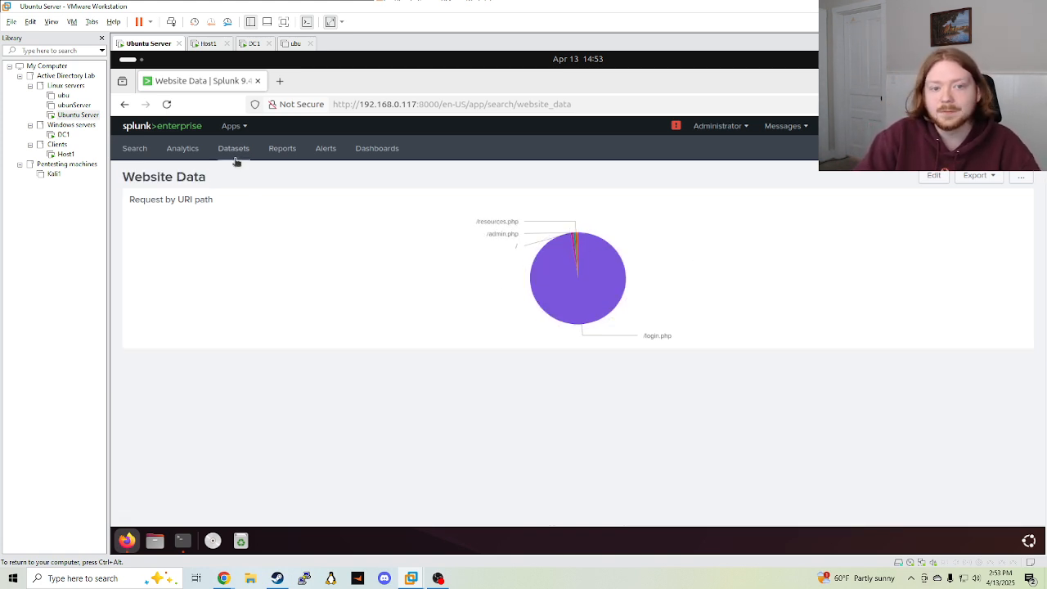
click(136, 149)
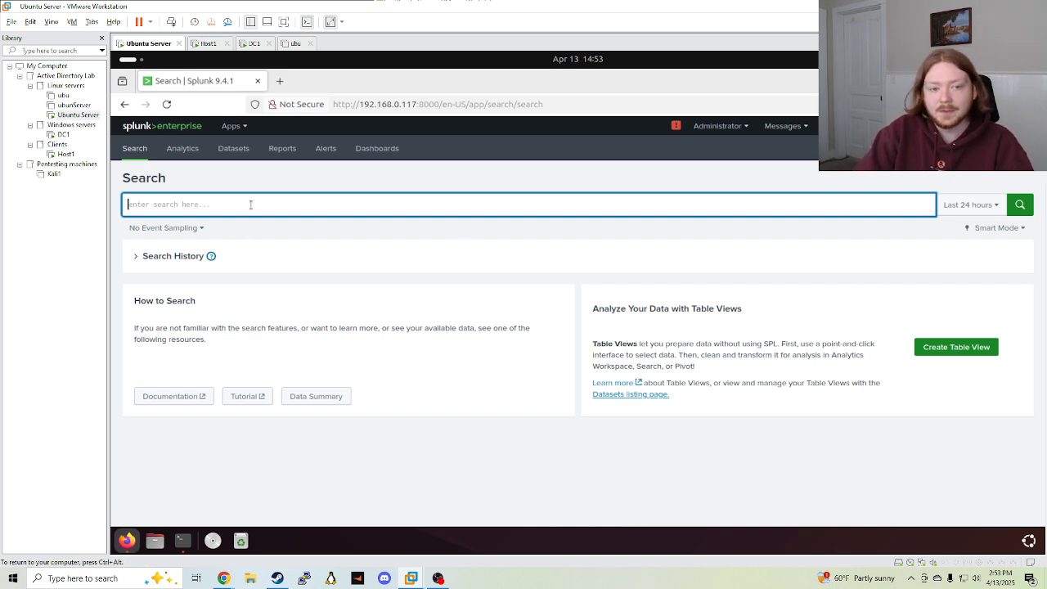
Run index="sample_data" | timechart count over All time and check the 5-second buckets
text(index)
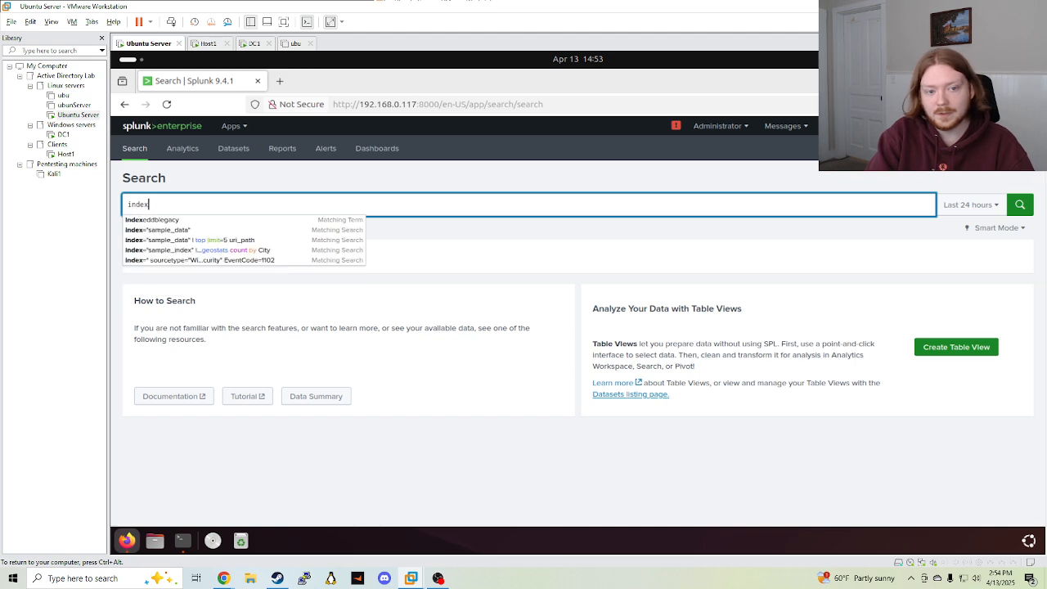
text(=")
key(BackSpace)
key(BackSpace)
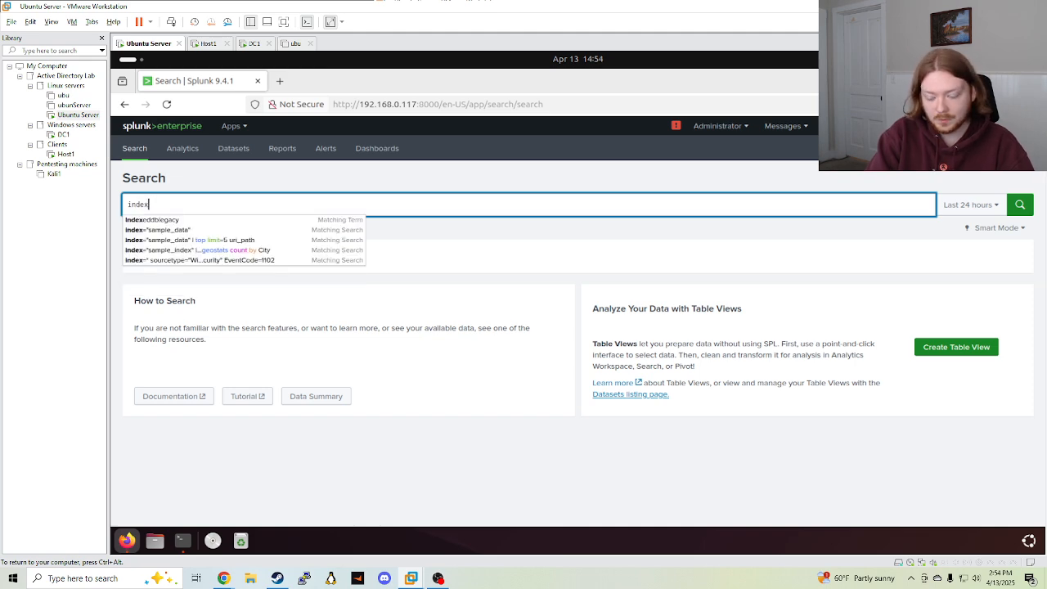
text(="sample_)
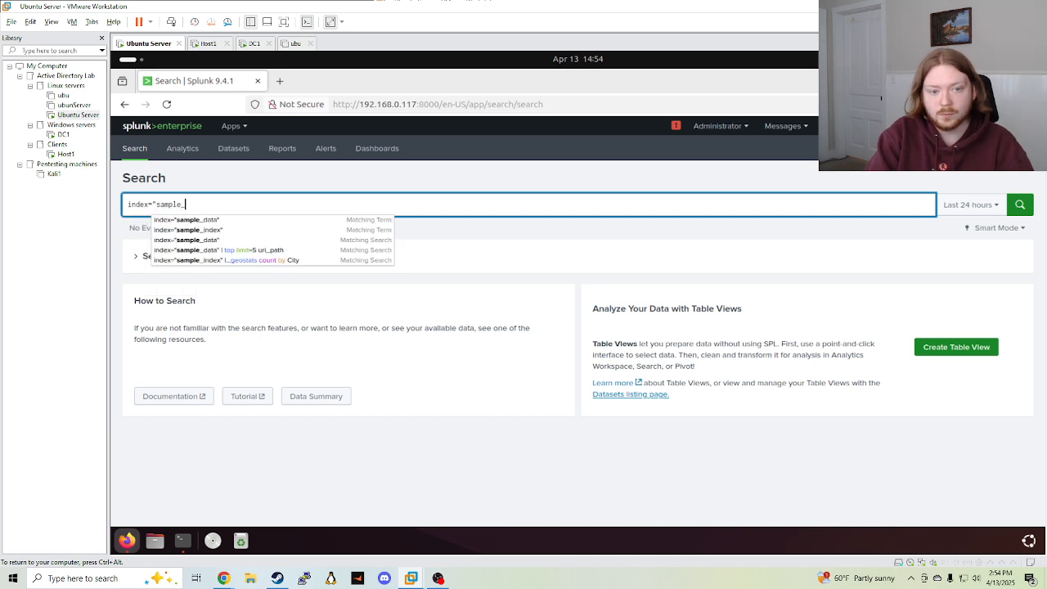
text(data")
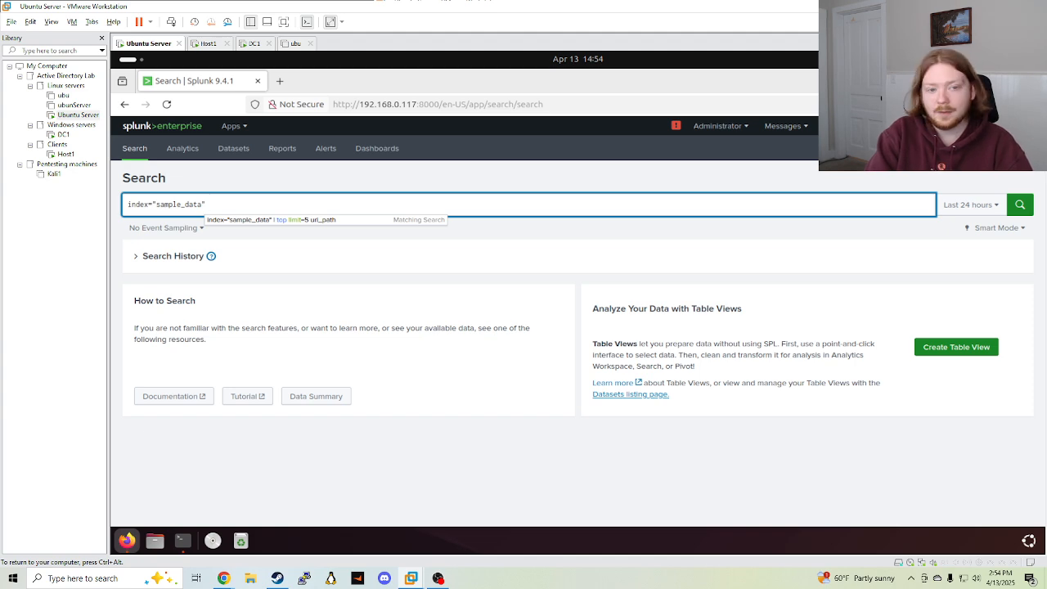
key(shift+Return)
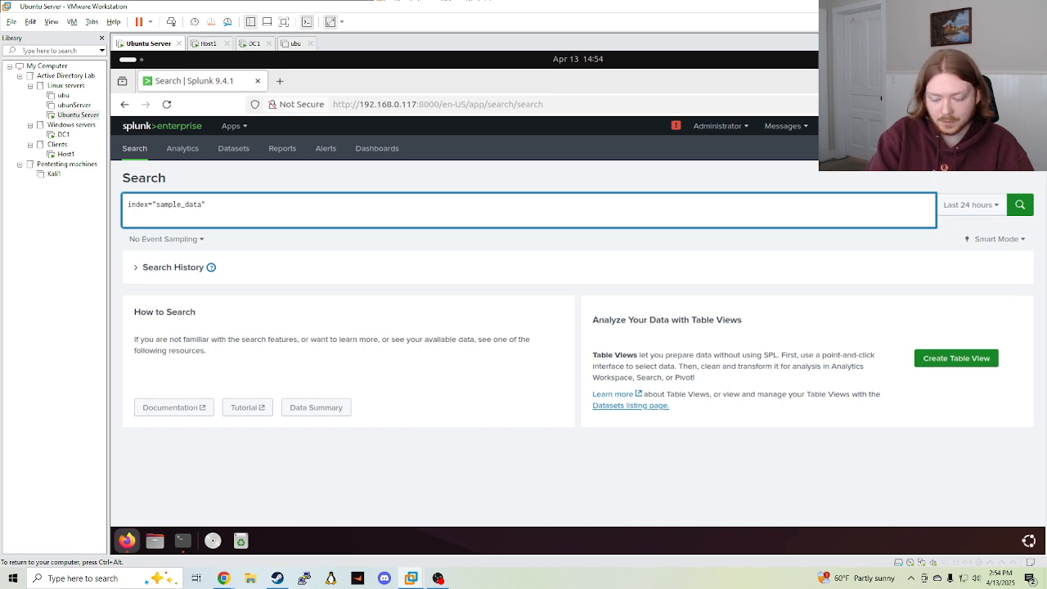
text(|)
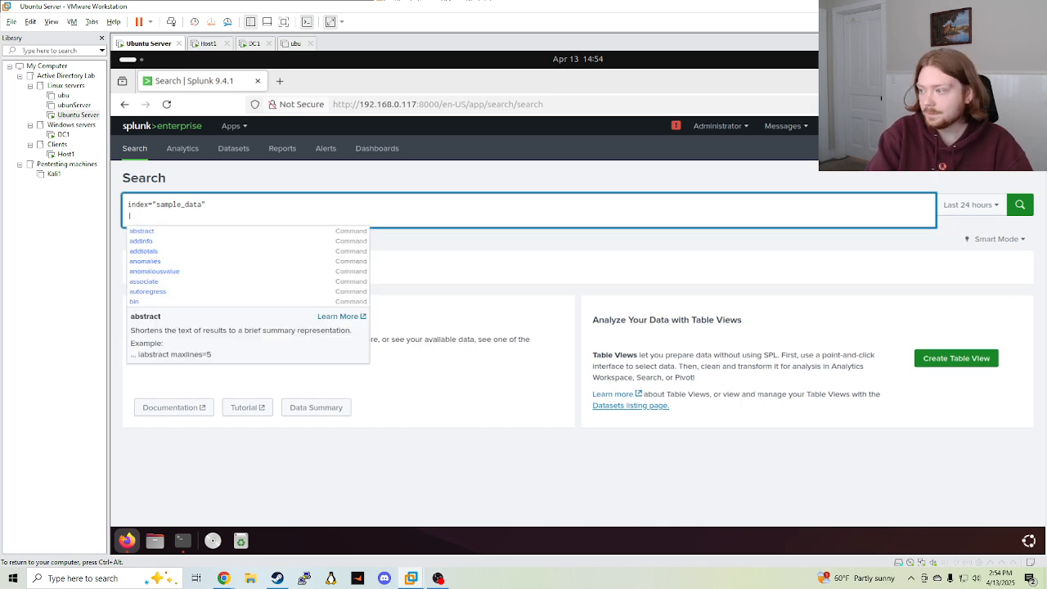
text( timechar)
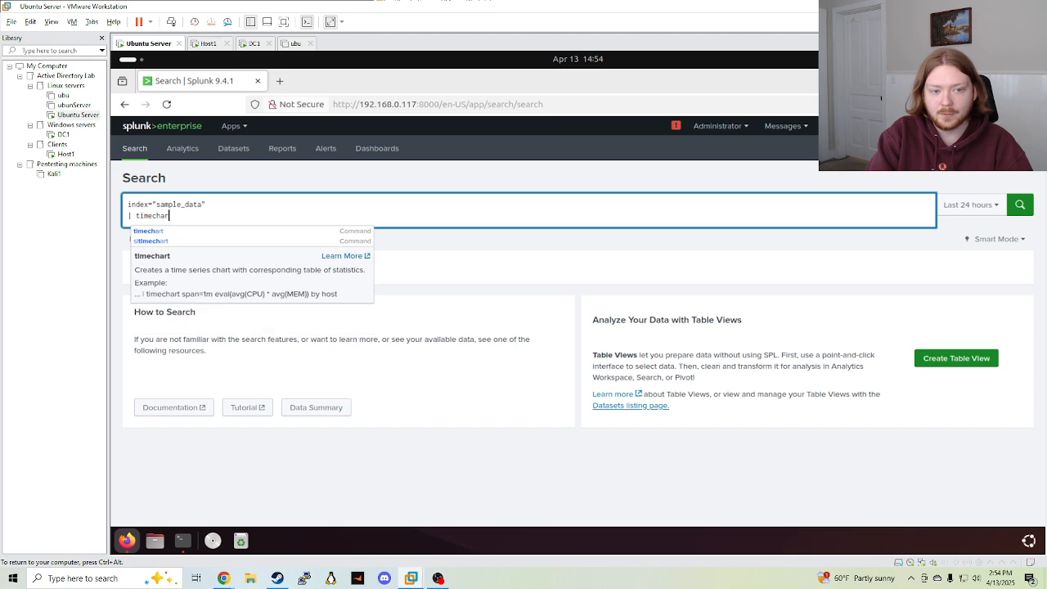
text(t count)
key(Return)
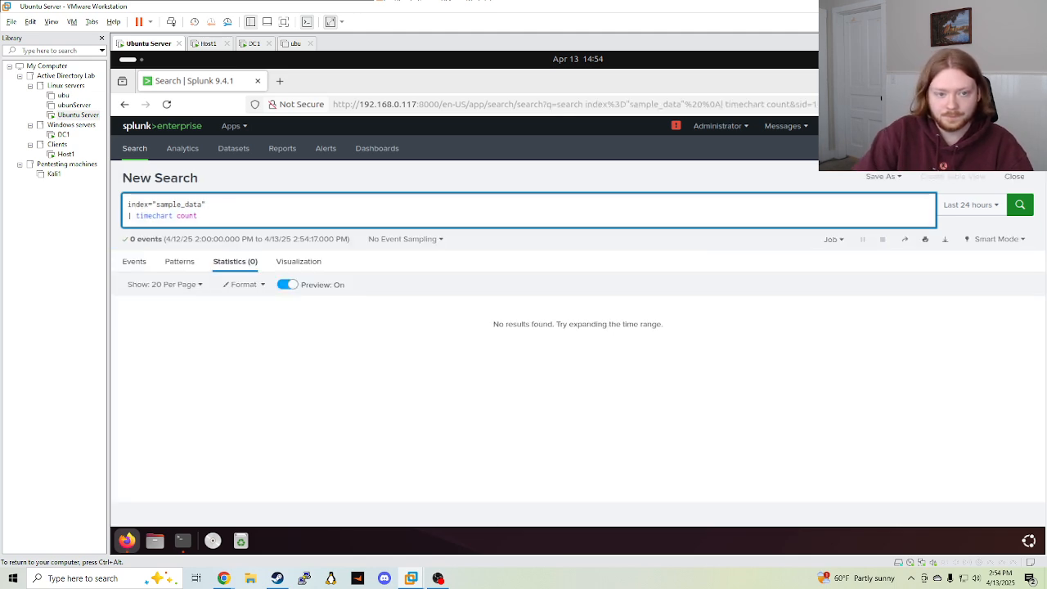
click(969, 204)
click(935, 265)
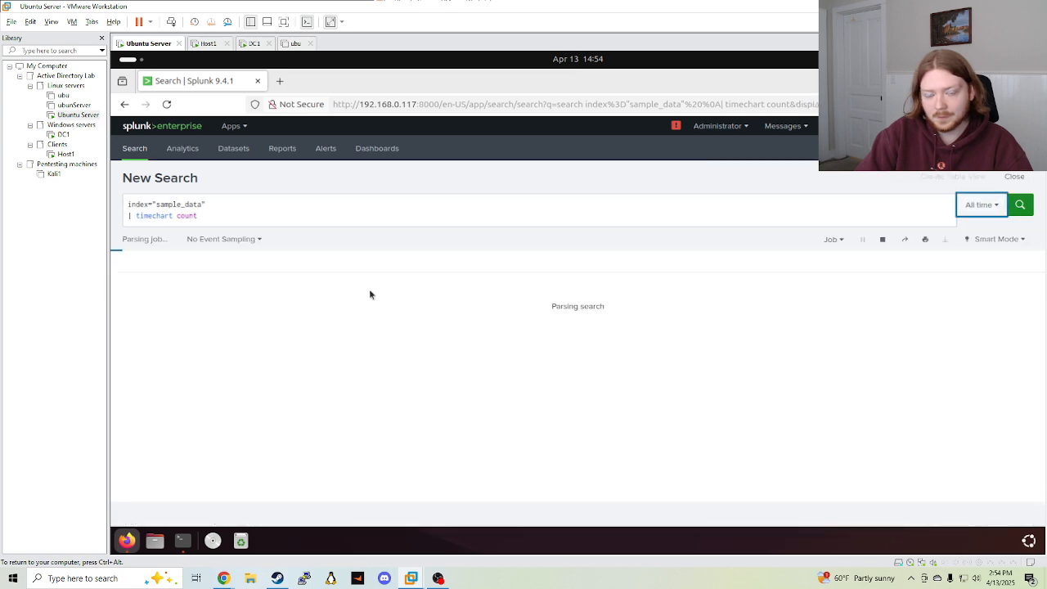
scroll(238, 377, down, 3)
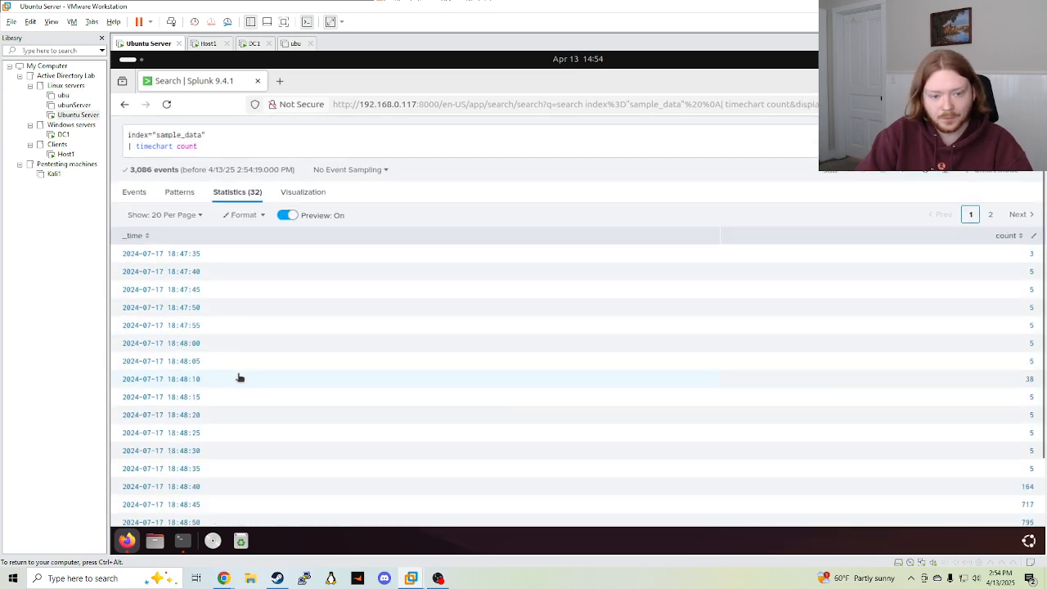
scroll(176, 470, up, 3)
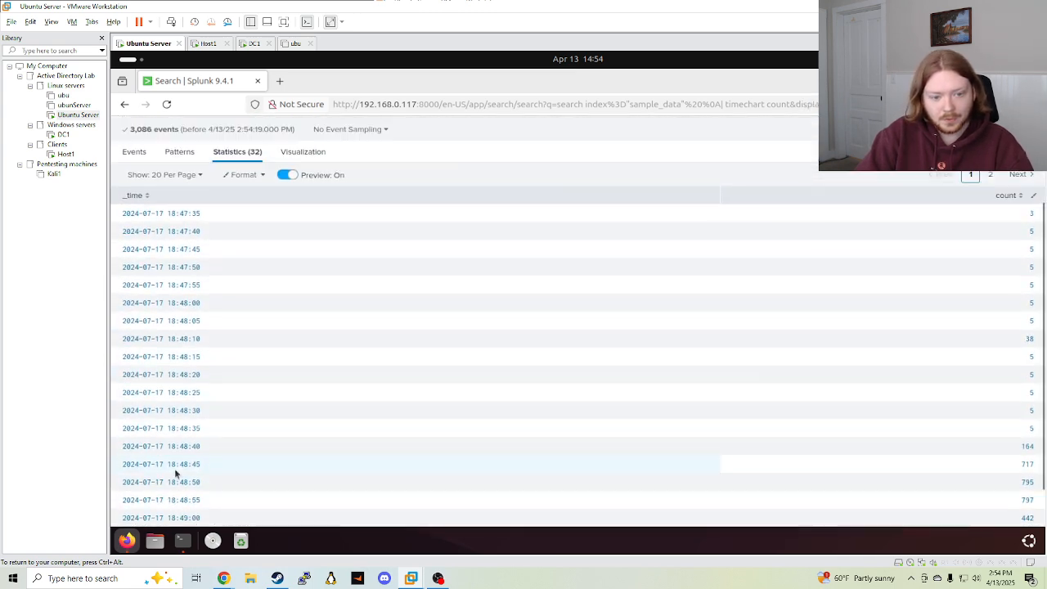
Display the sample_data timechart as an area chart
click(303, 259)
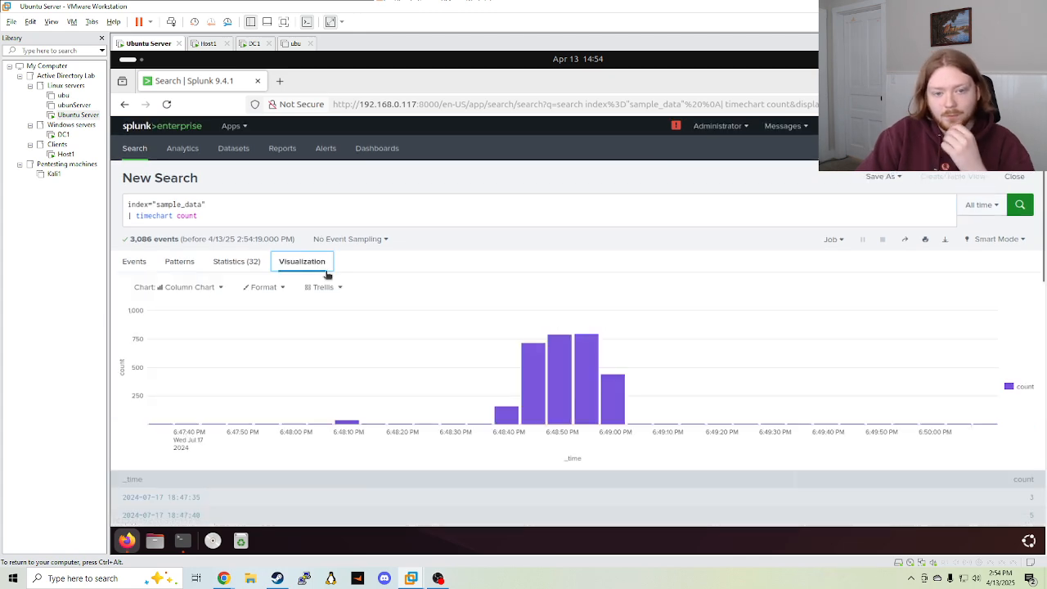
mouse_move(511, 422)
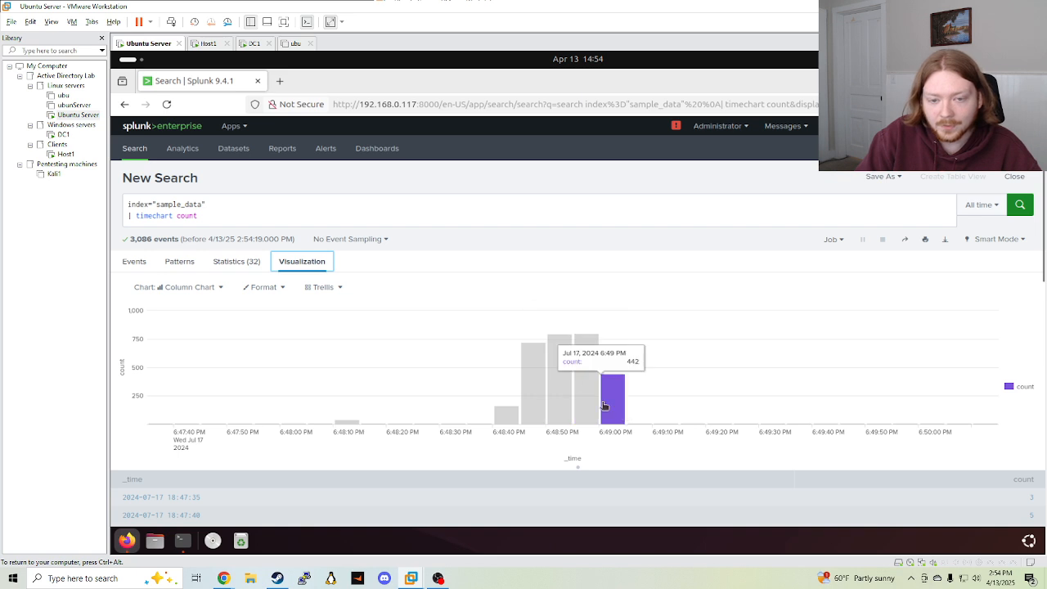
click(188, 289)
click(203, 314)
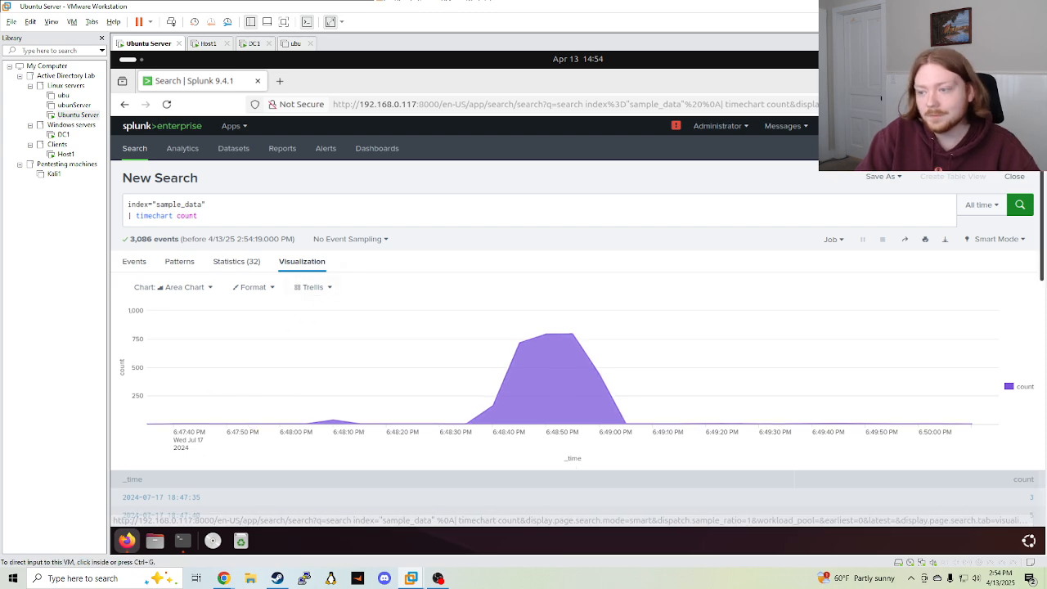
Open the Save As options to add the area chart to an existing dashboard
click(217, 220)
scroll(364, 273, down, 1)
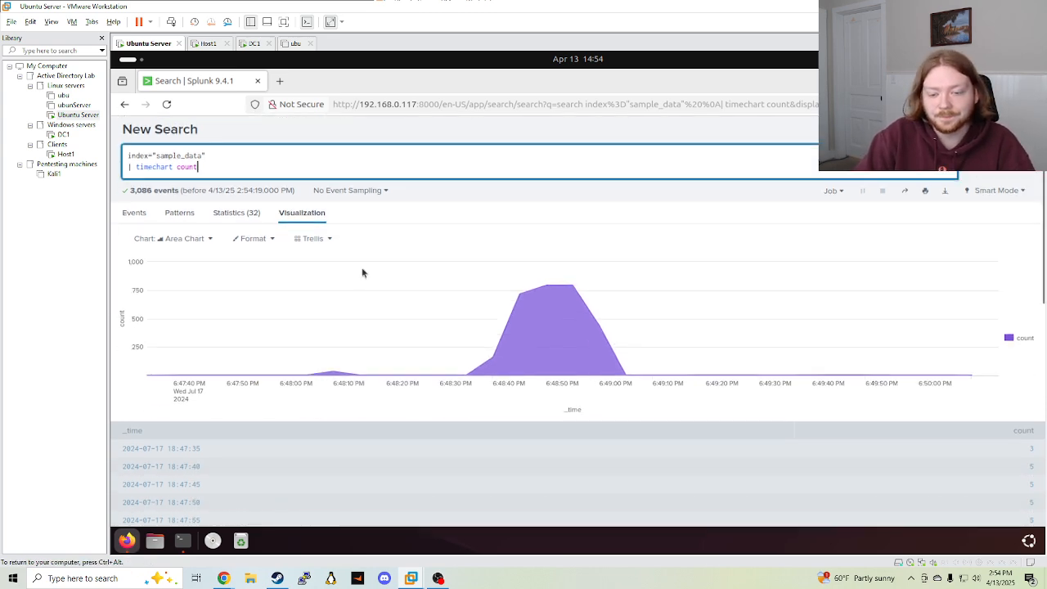
scroll(397, 310, up, 1)
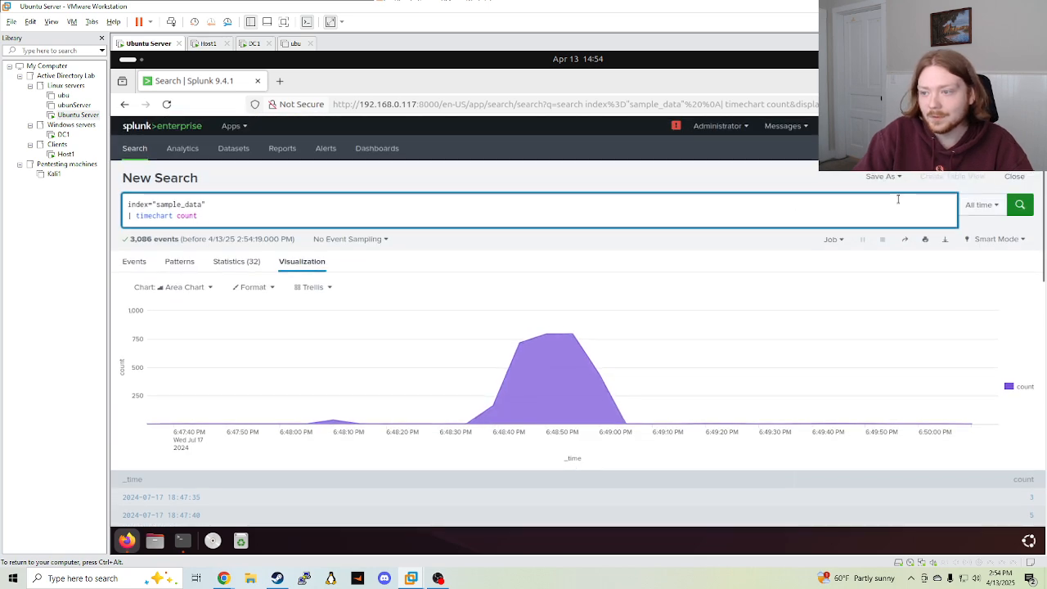
click(886, 177)
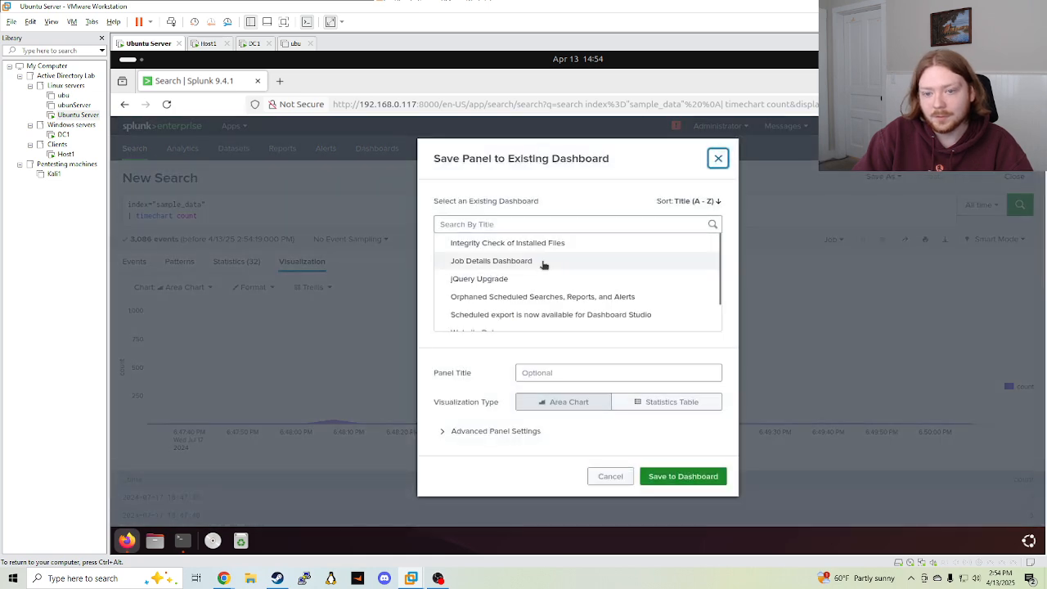
Save the area chart to the Website Data dashboard as the panel 'Http Connections over Time' and view it
scroll(537, 280, down, 1)
click(489, 305)
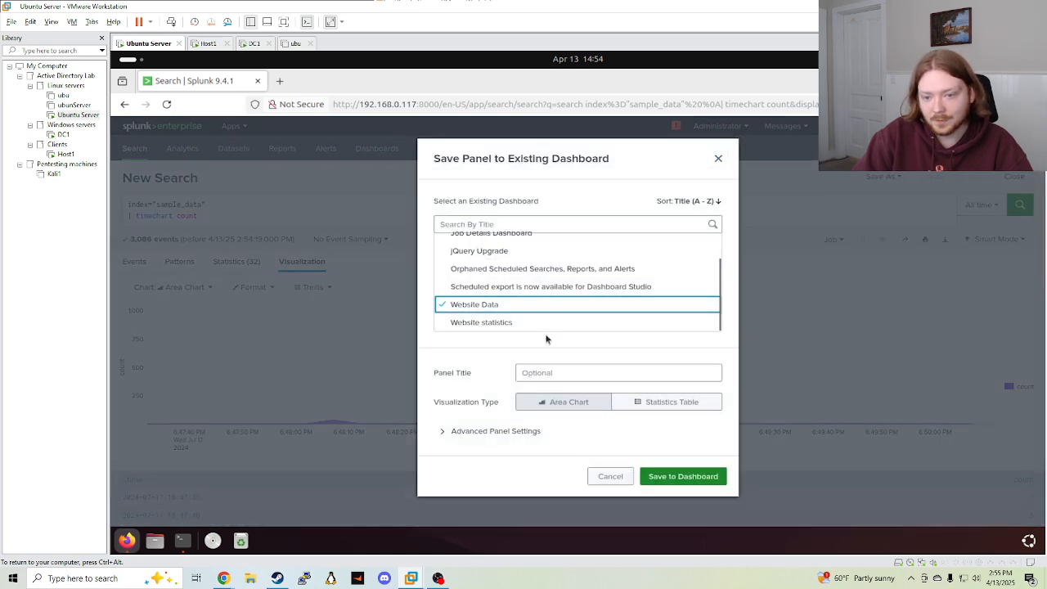
click(537, 378)
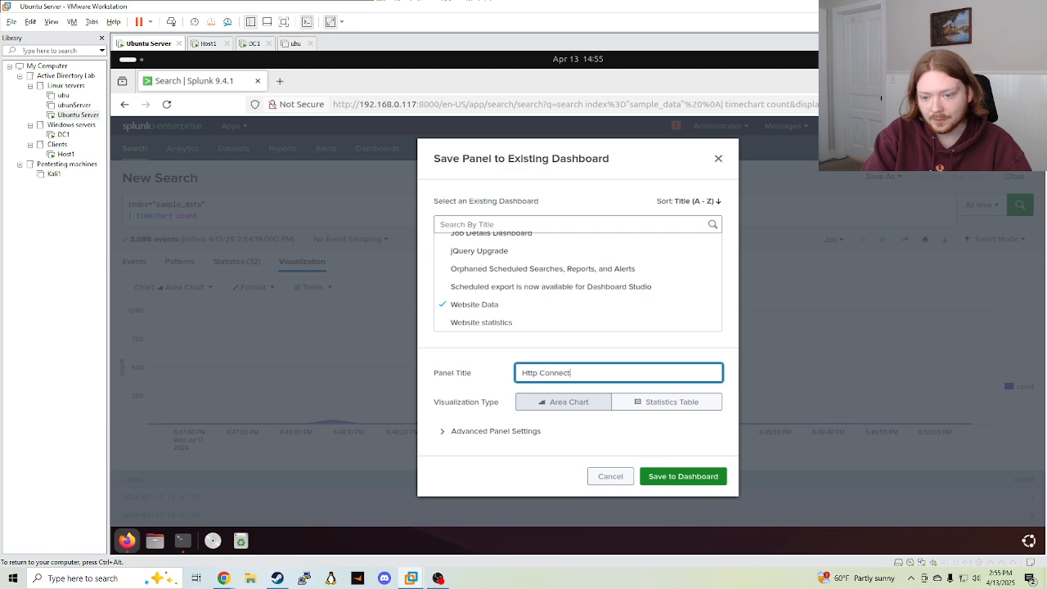
text(Http Connections over Time)
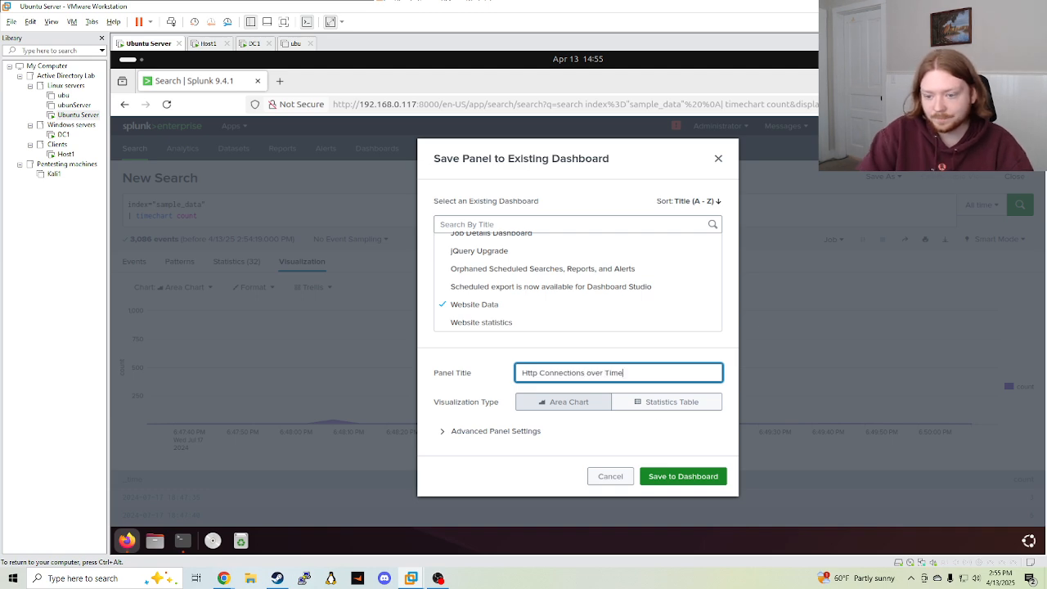
click(675, 477)
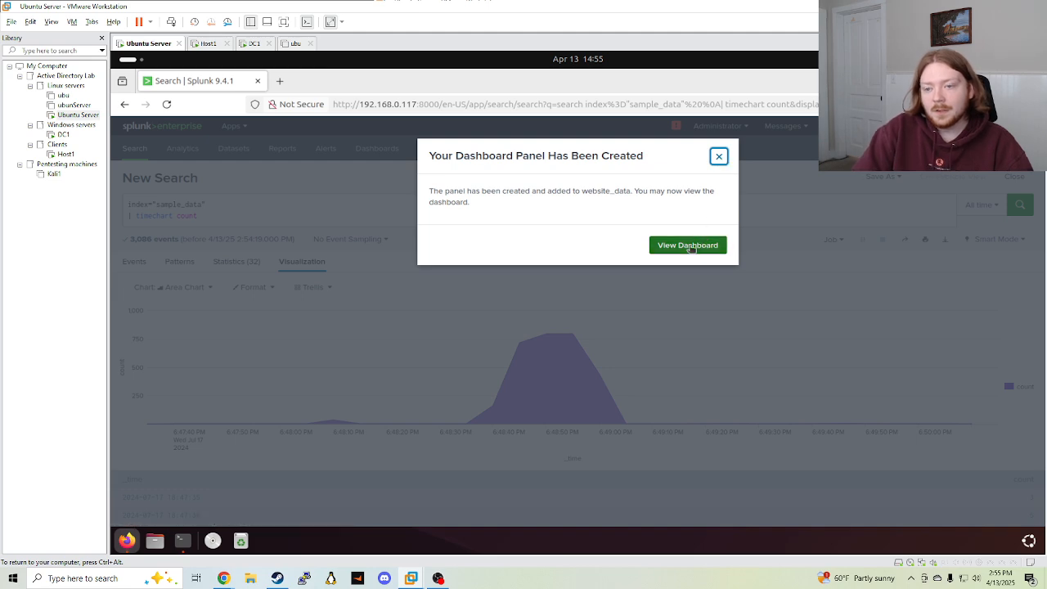
click(689, 246)
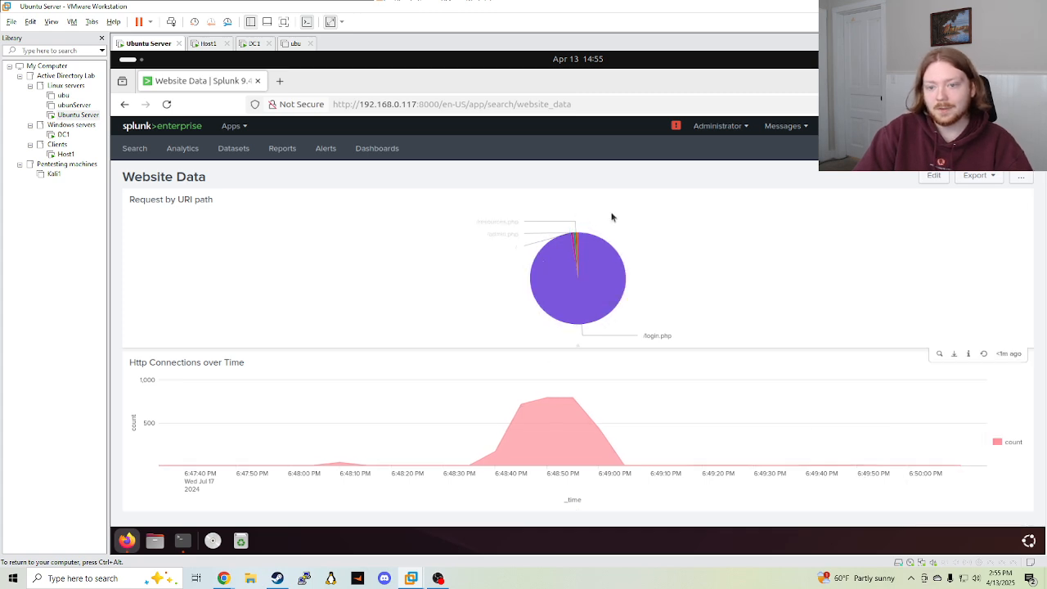
Review the two-panel Website Data dashboard, then go back to the Search page
mouse_move(579, 247)
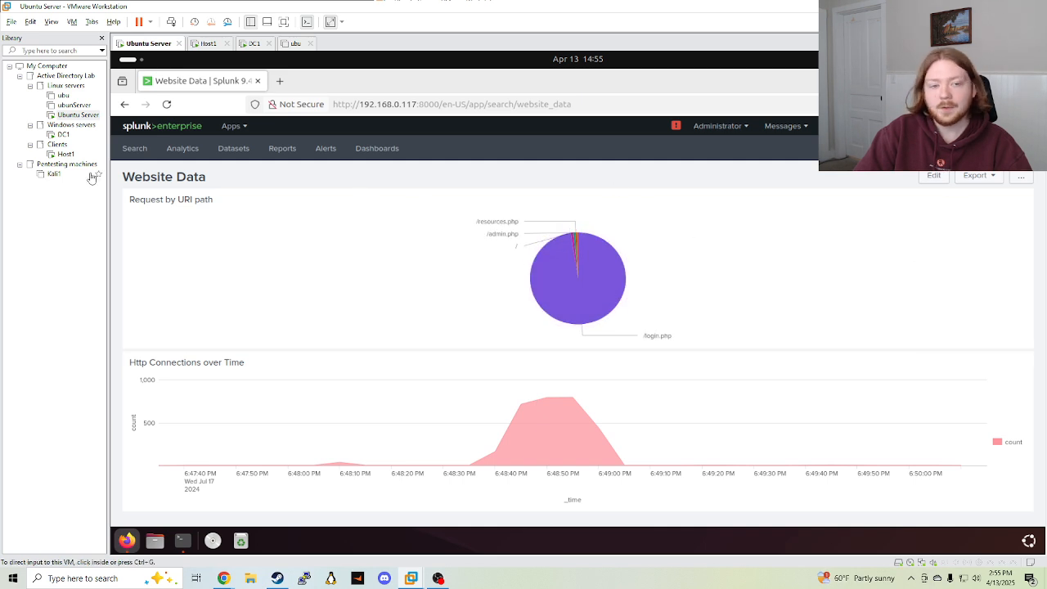
click(141, 150)
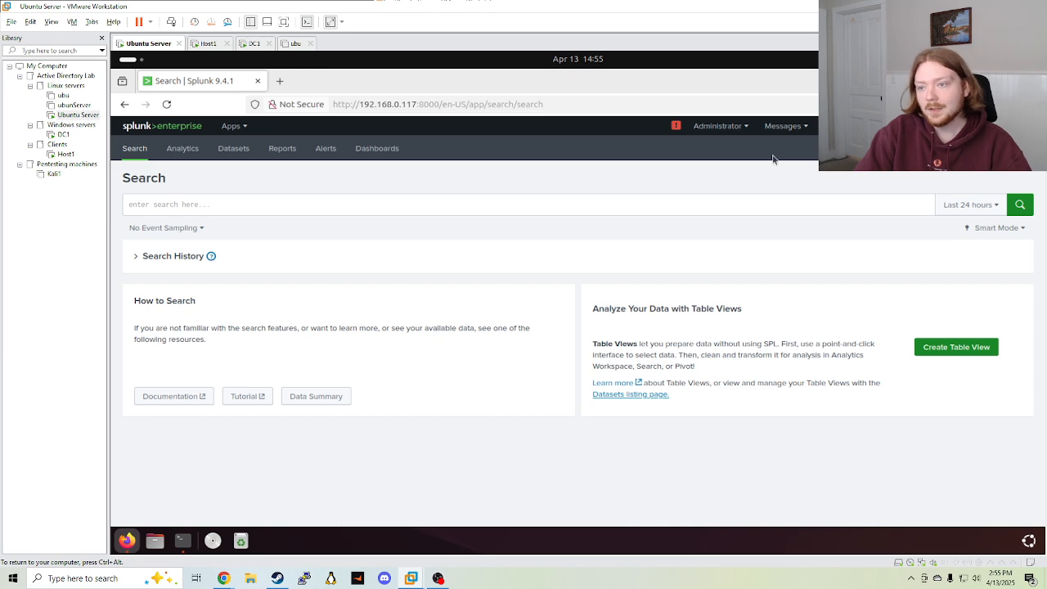
Set the time range to All time and start a query with index="sample_data"
click(968, 205)
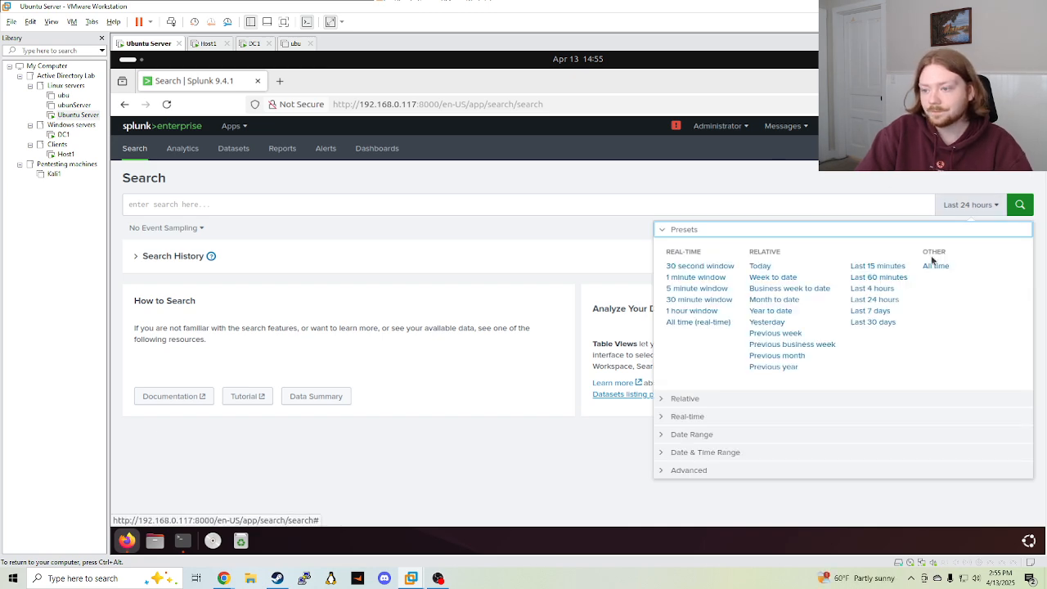
click(934, 262)
click(469, 210)
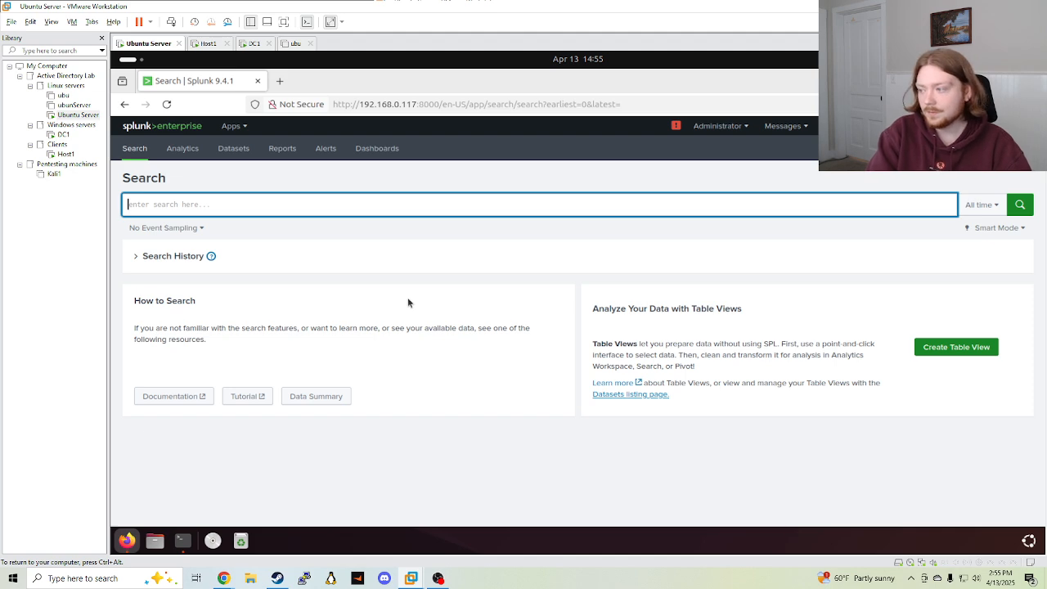
text(index)
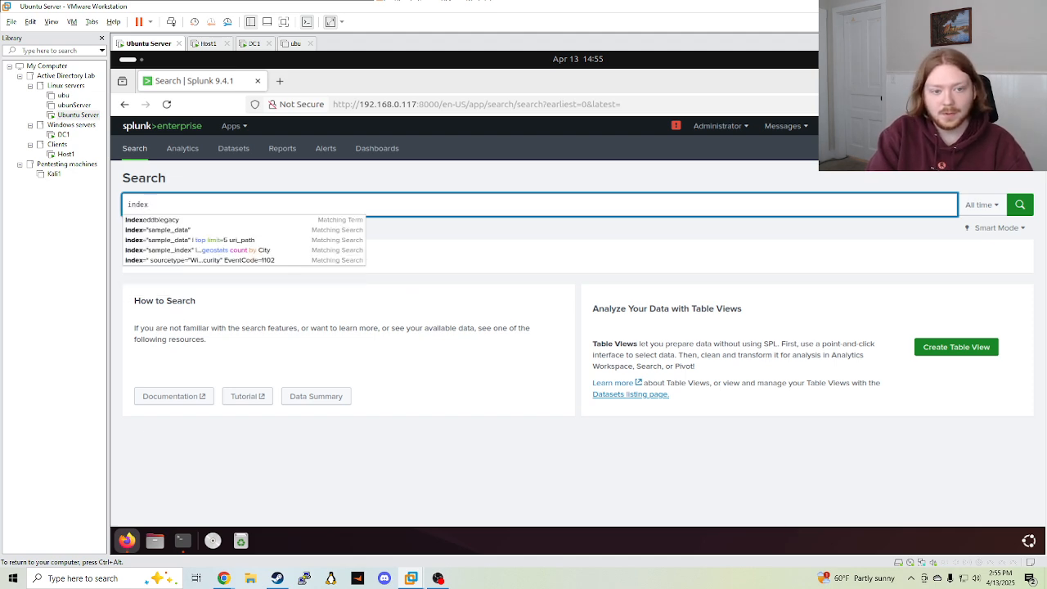
text(="sample_)
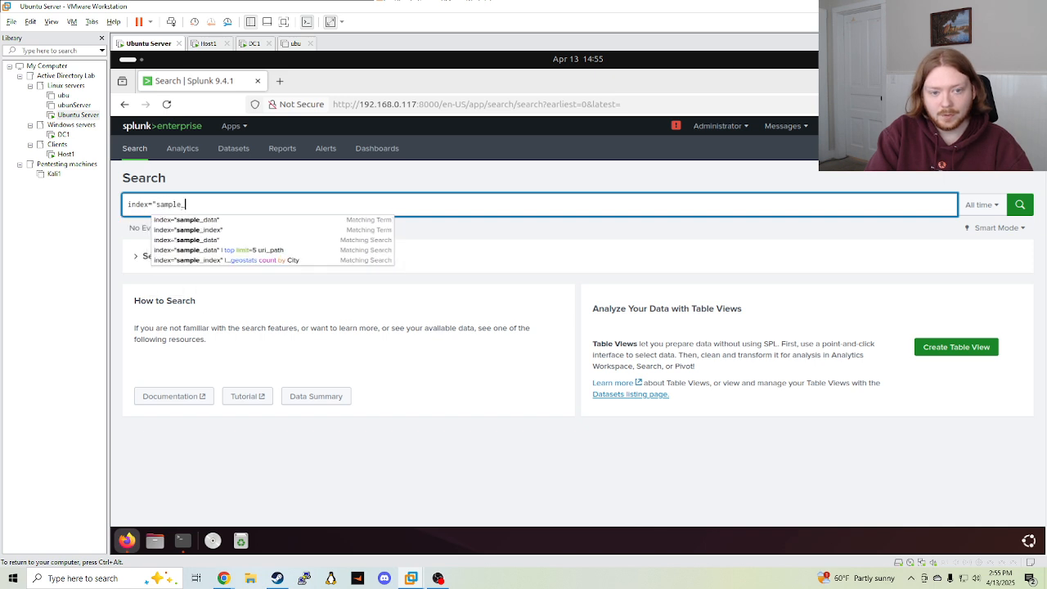
text(data")
key(shift+Return)
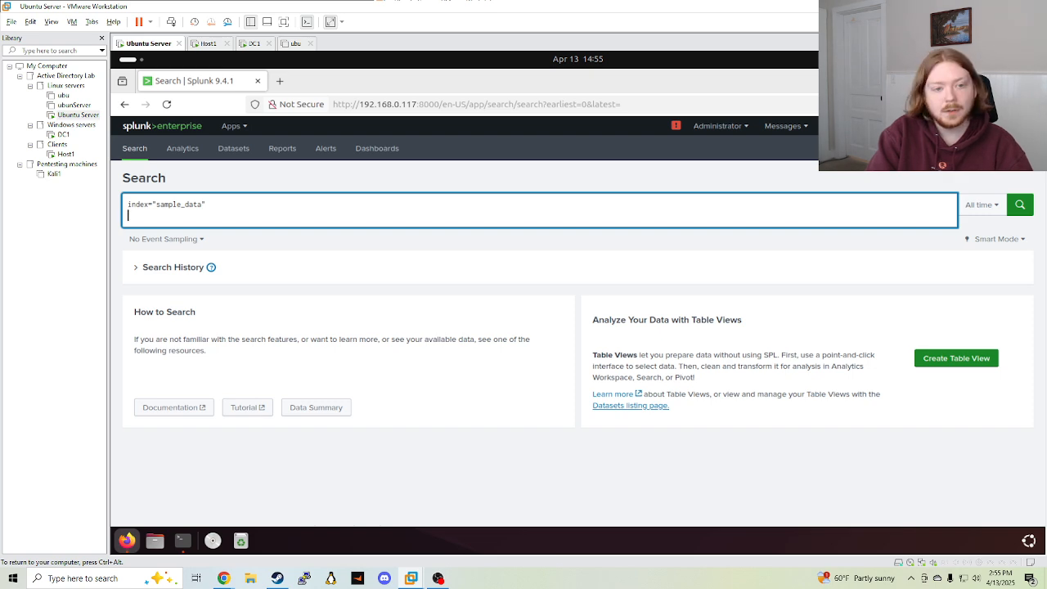
key(BackSpace)
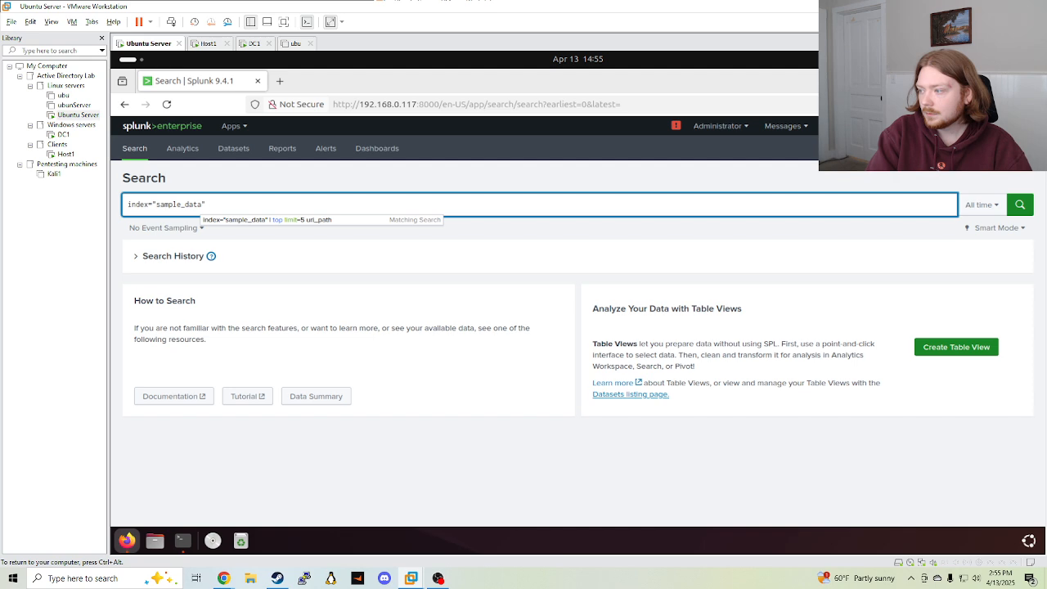
Add '| iplocation clientip' and '| geostats count By City' lines and run the search
text(IP)
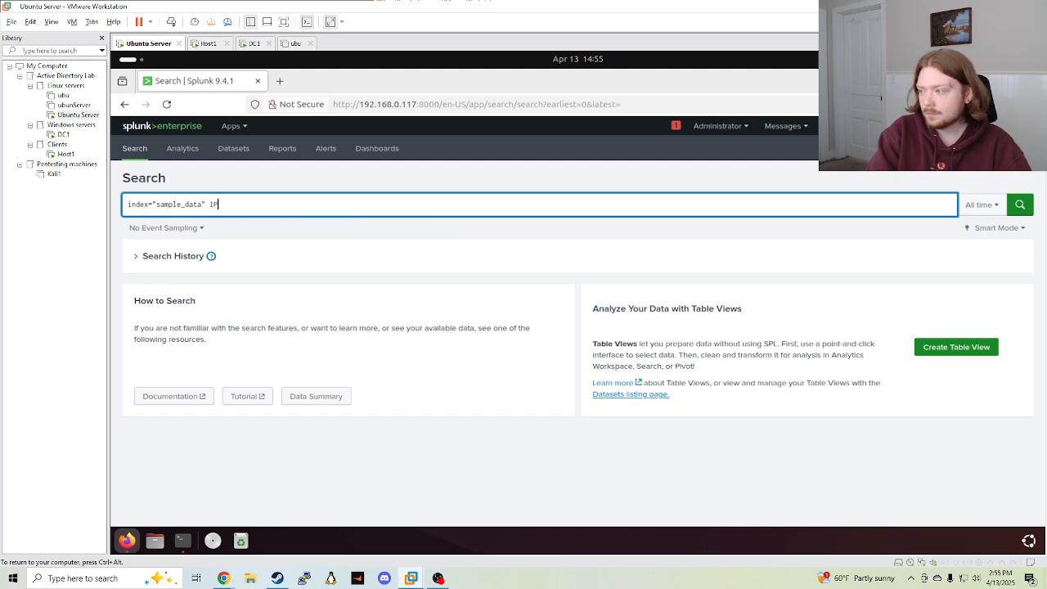
key(BackSpace)
key(BackSpace)
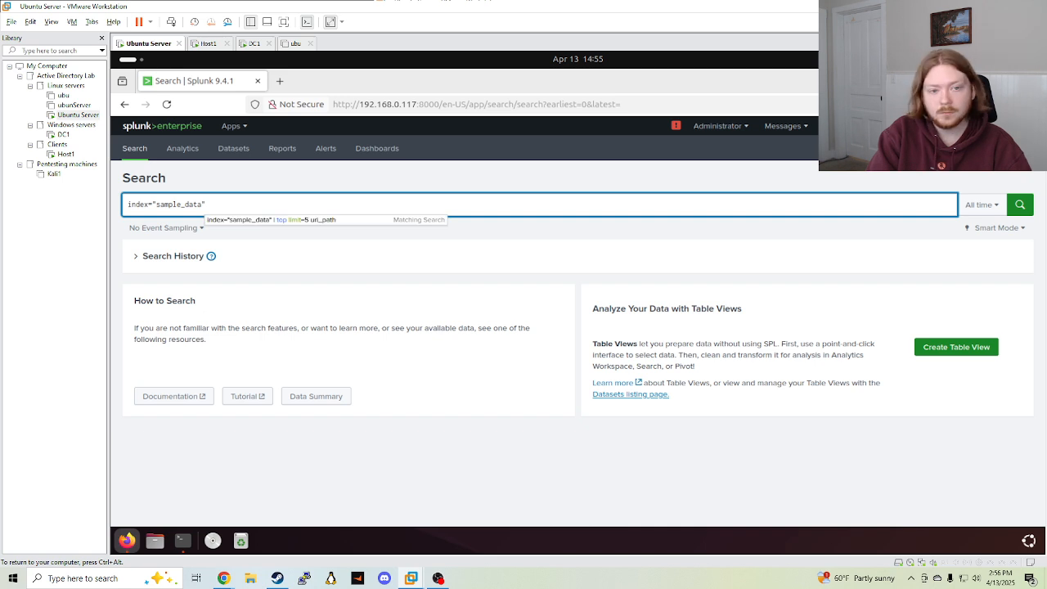
key(shift+Return)
text(|)
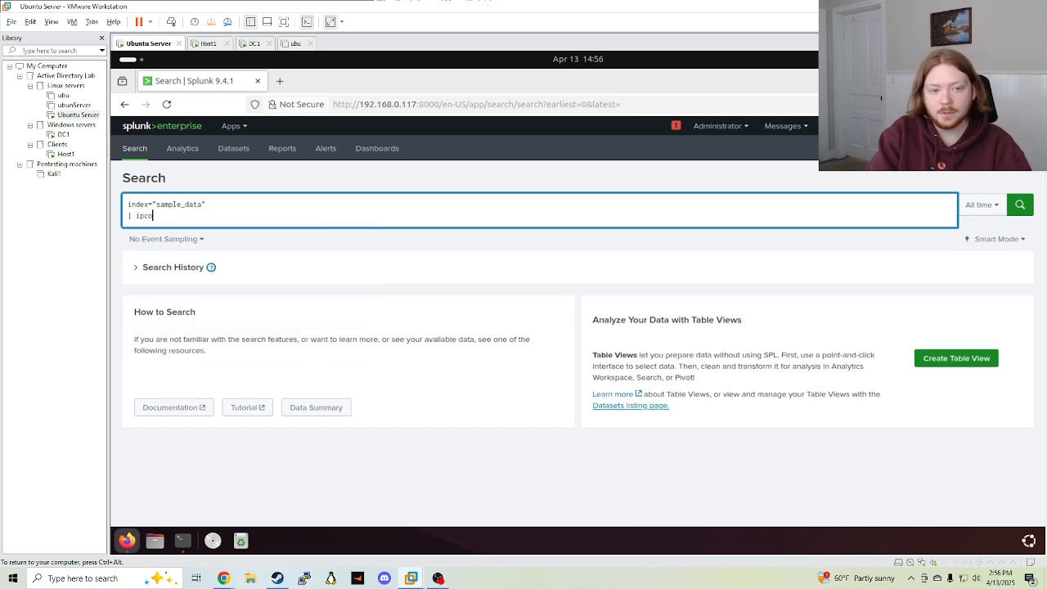
text( iplocation)
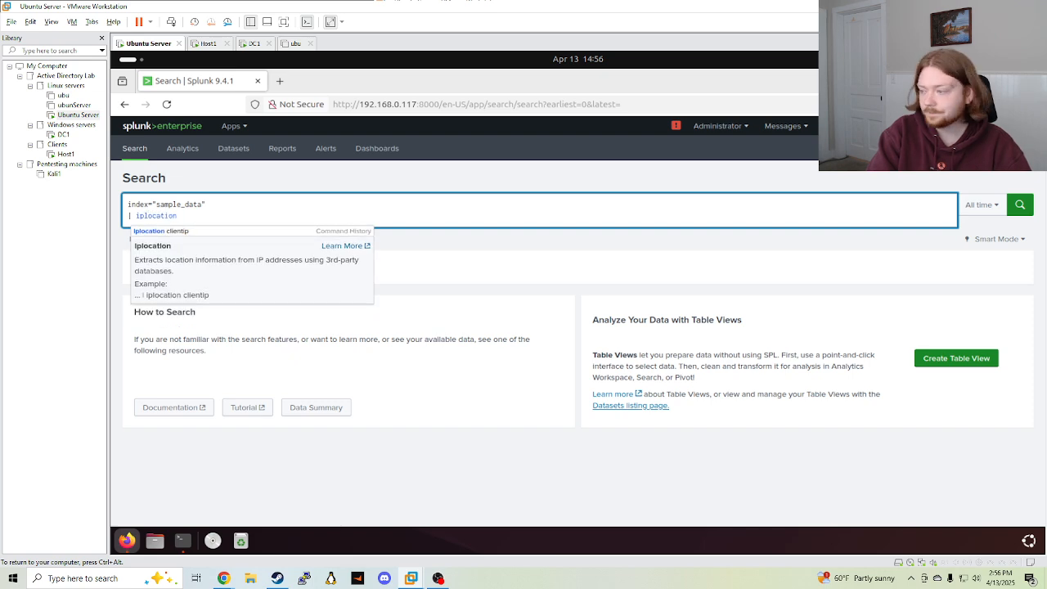
text( clienti)
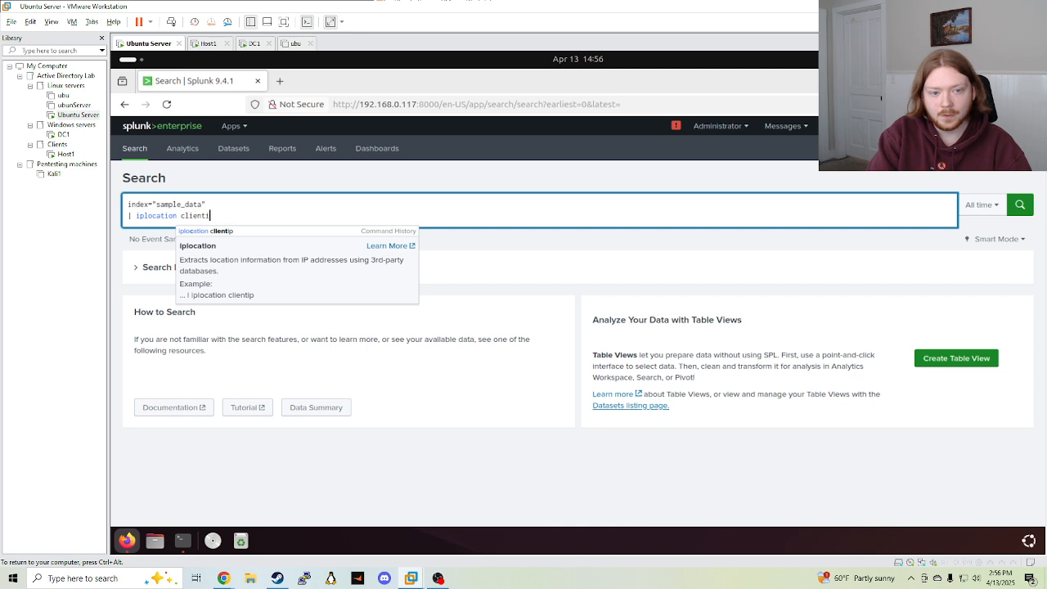
text(p)
key(shift+Return)
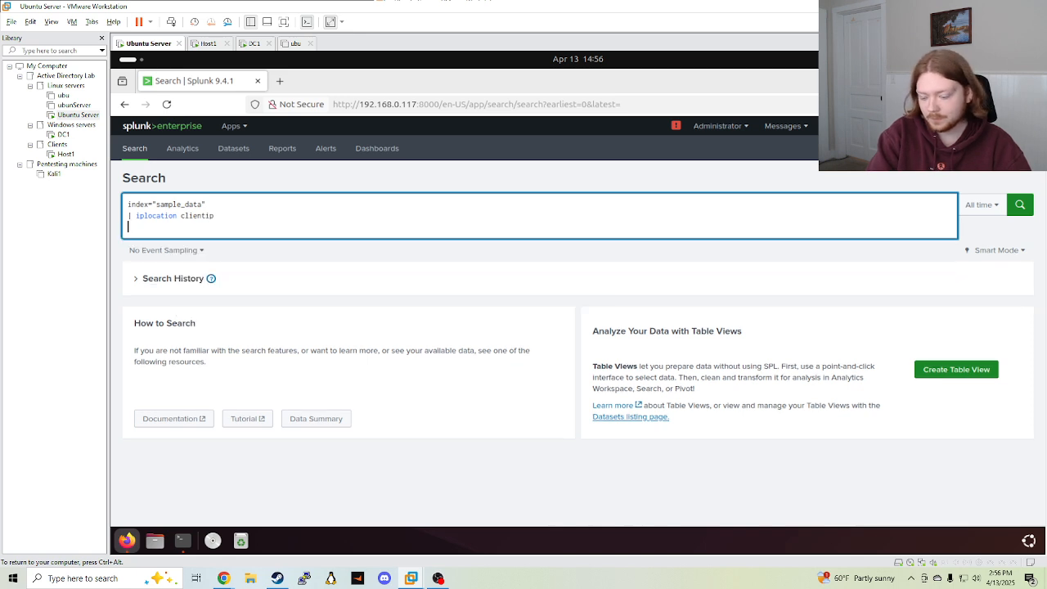
text(|)
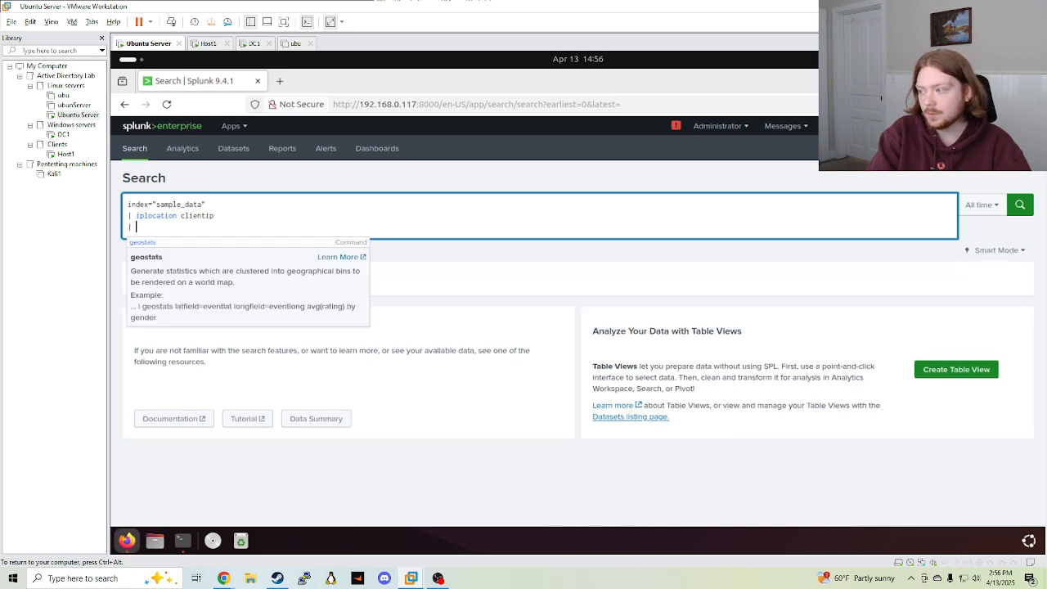
text( geostats)
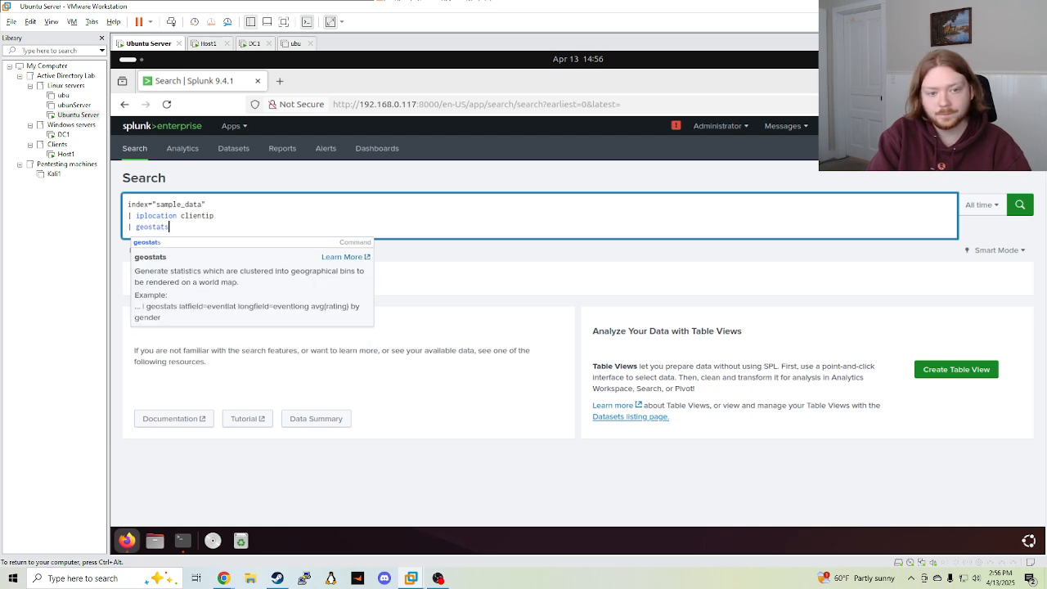
text( count By)
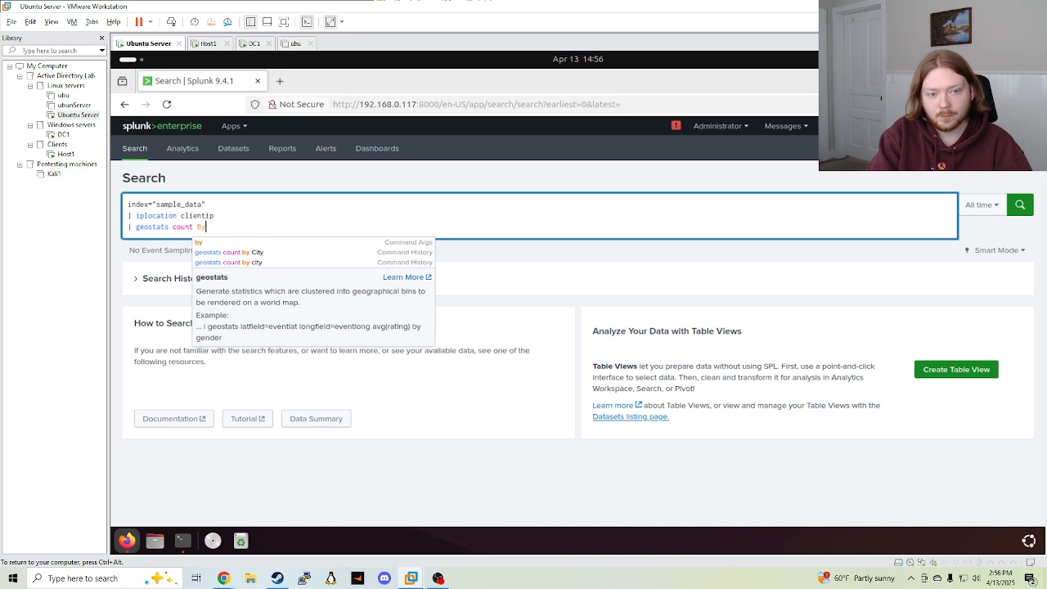
text( Cityu)
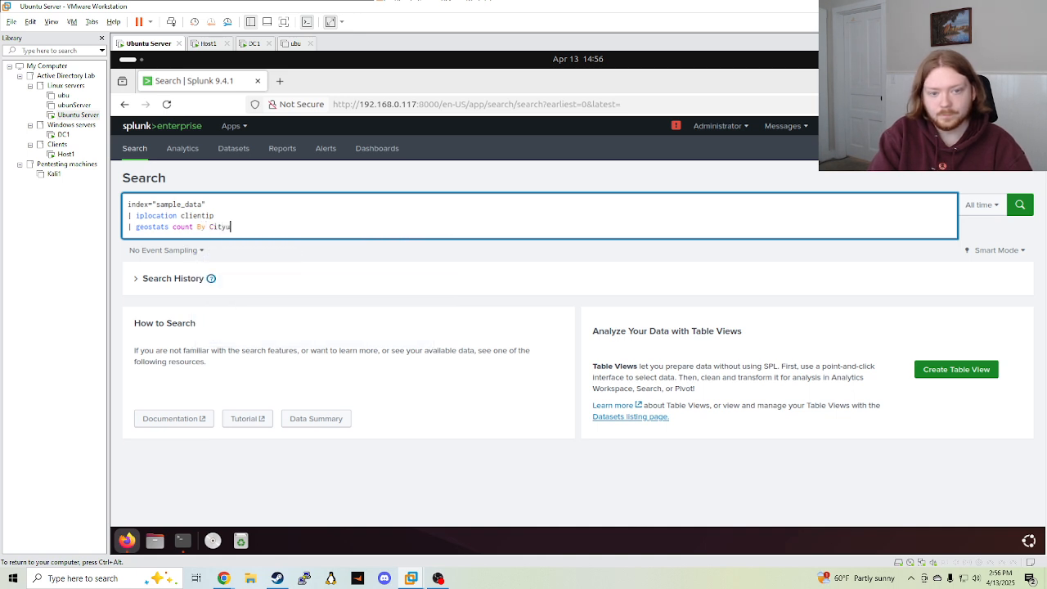
key(BackSpace)
key(Return)
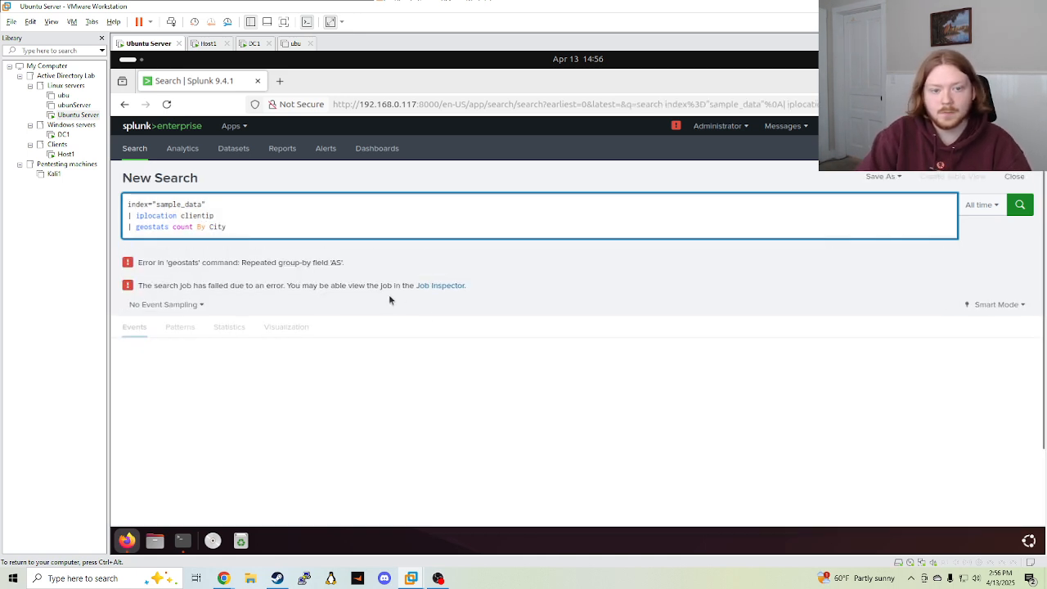
Change 'By' to lowercase 'by' in the geostats line and rerun the search
click(203, 226)
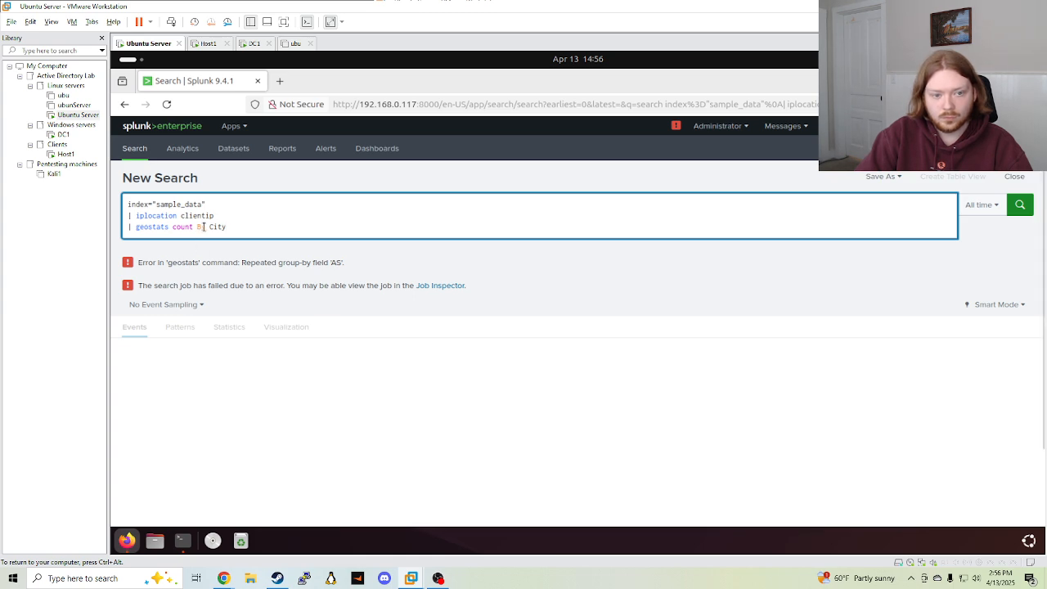
click(996, 203)
click(996, 204)
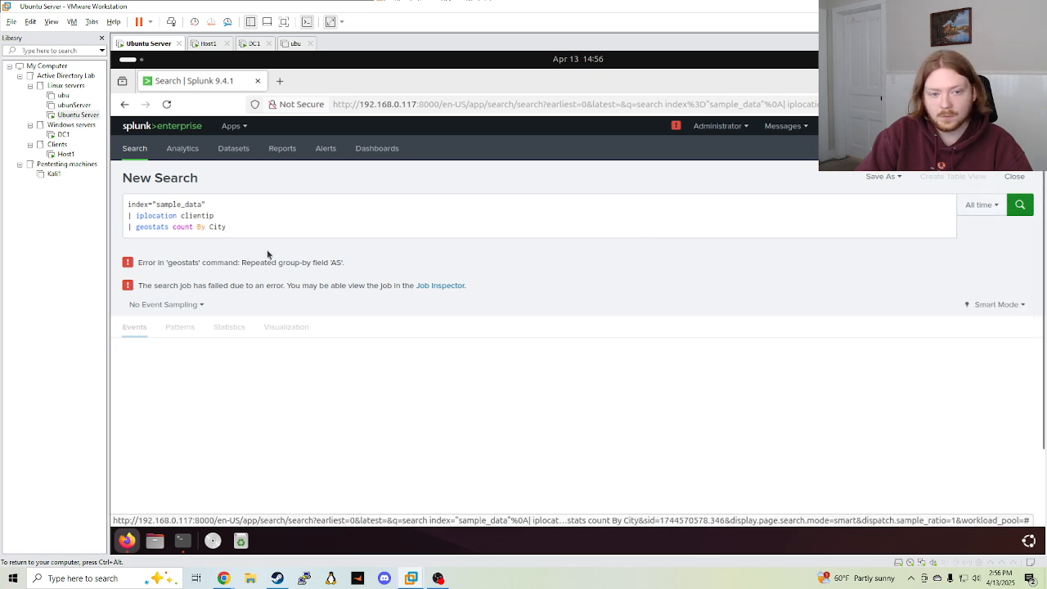
click(204, 229)
key(BackSpace)
text(b)
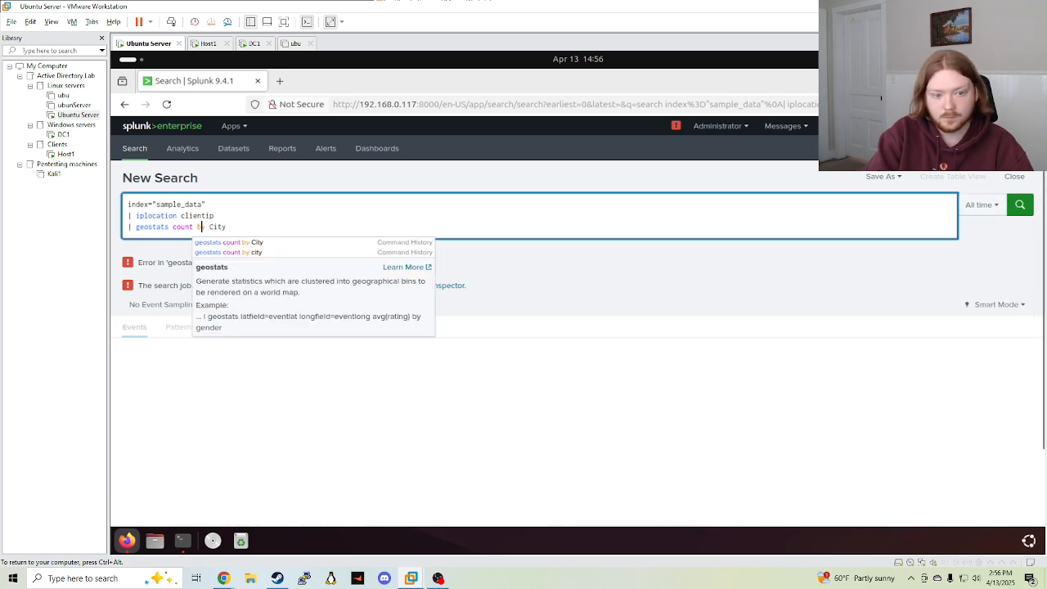
key(Return)
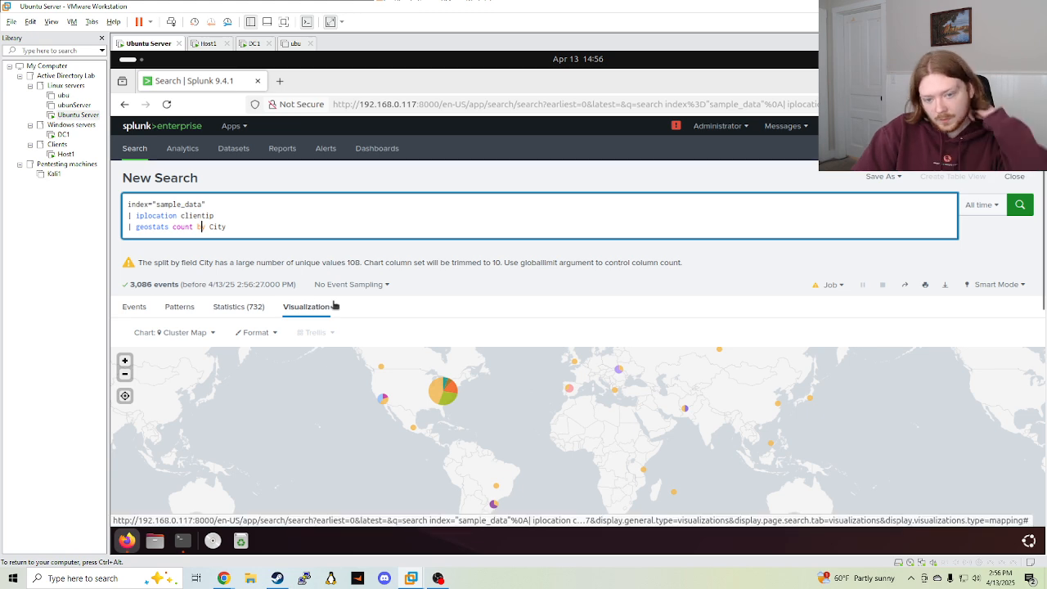
Scroll through the 3,086-event city cluster map and results table, then bring up Save As
scroll(344, 301, down, 2)
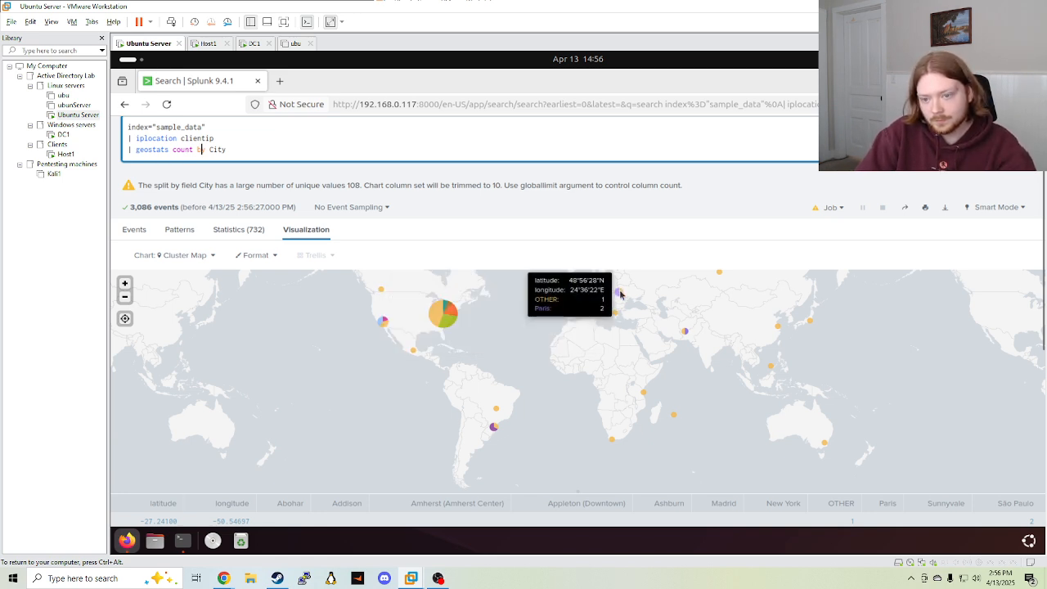
scroll(479, 413, down, 2)
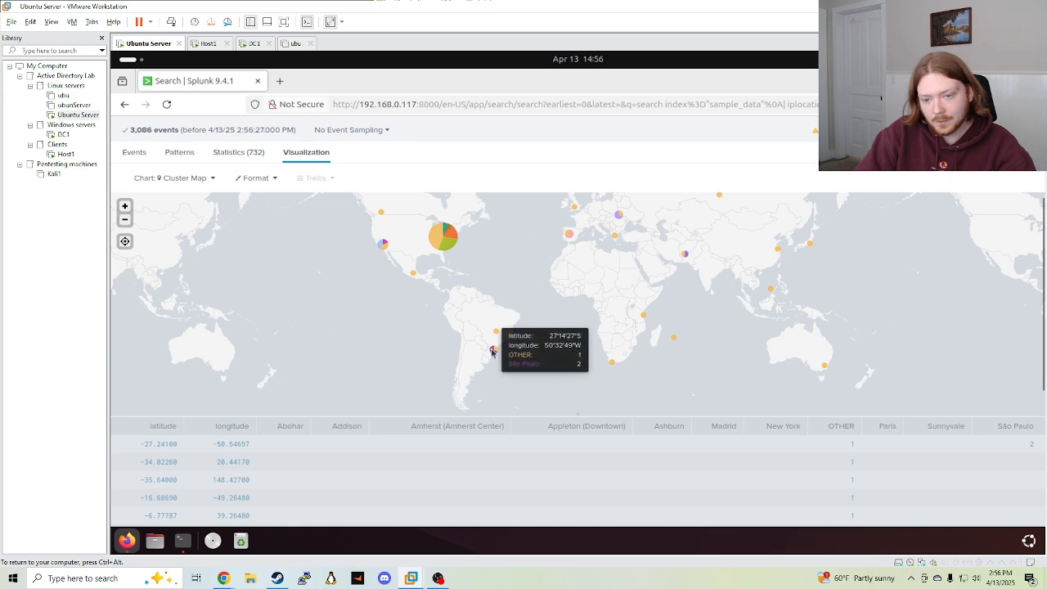
scroll(270, 452, down, 4)
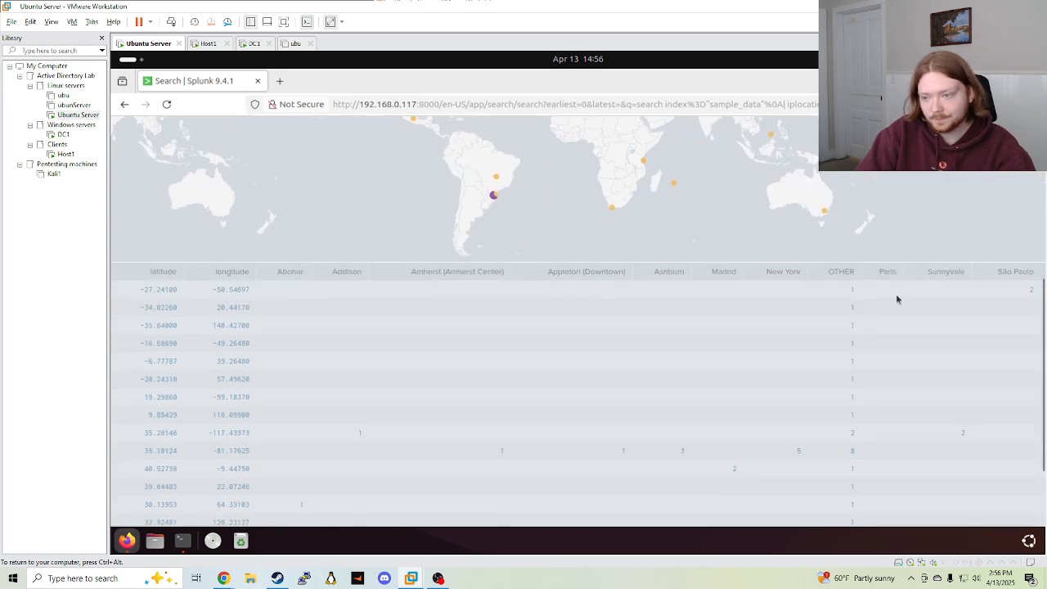
scroll(844, 365, down, 3)
scroll(229, 466, up, 10)
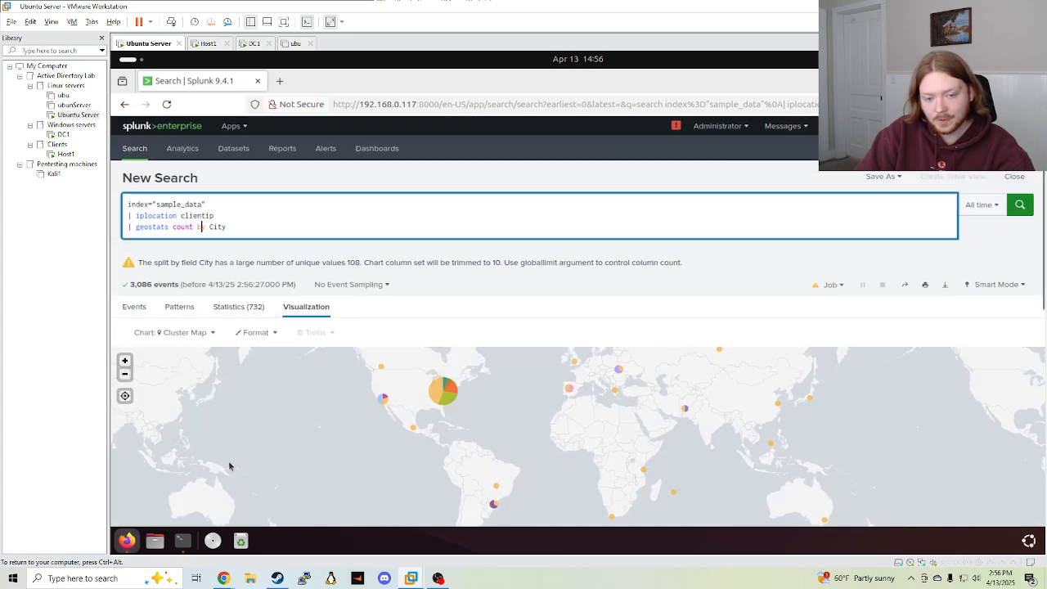
scroll(500, 410, down, 4)
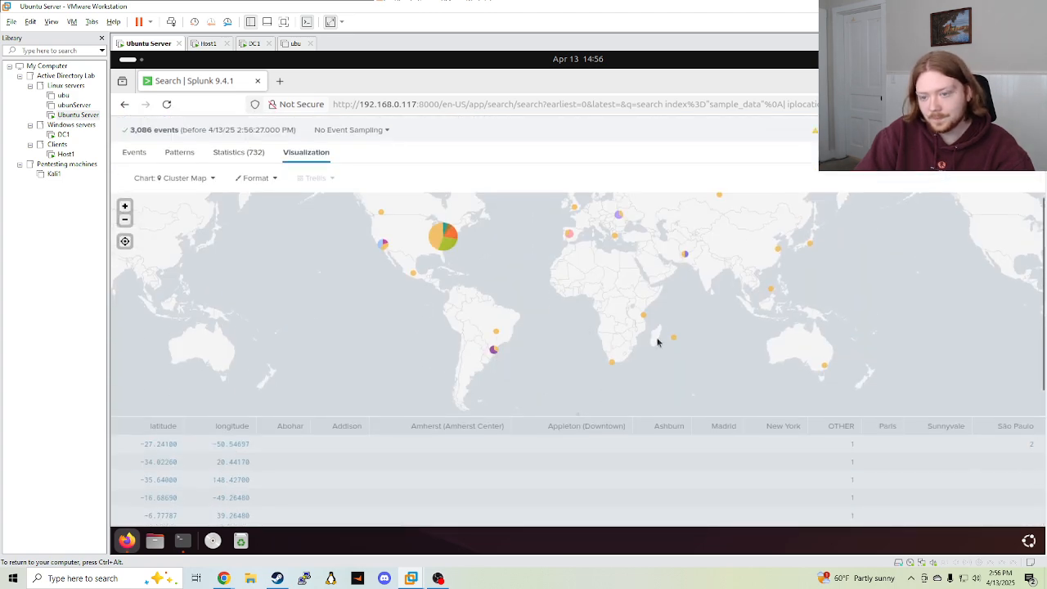
scroll(624, 232, up, 4)
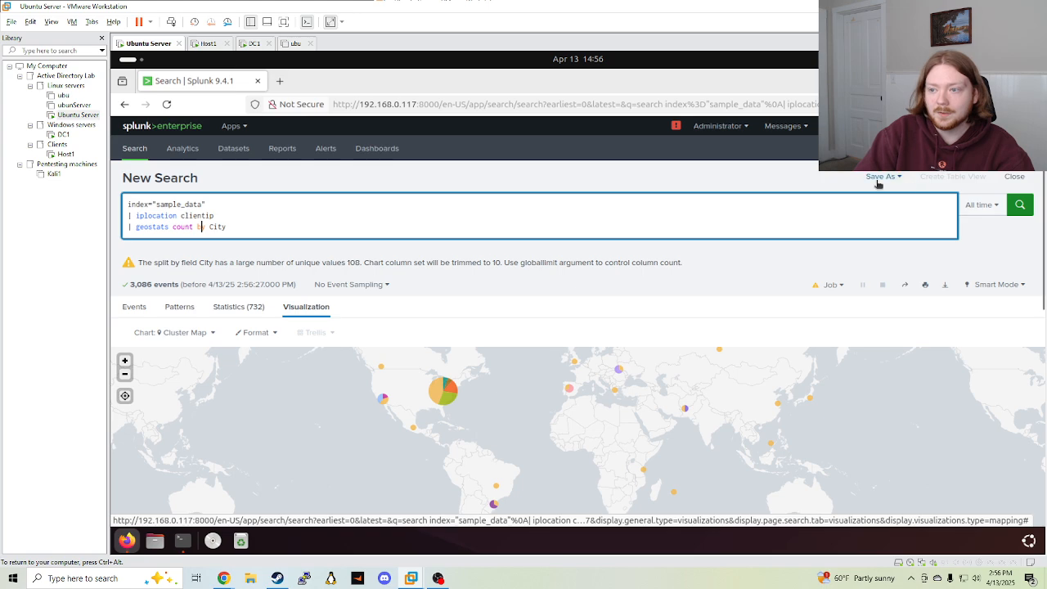
click(881, 176)
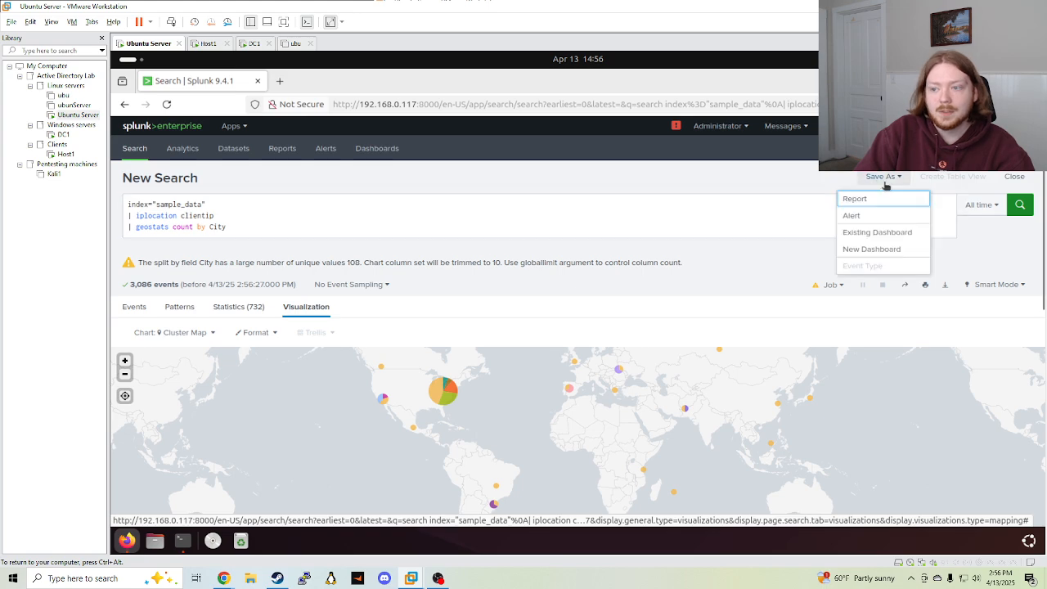
Save the cluster map to the existing Website Data dashboard as panel 'Heatmap', then clear the query
click(875, 236)
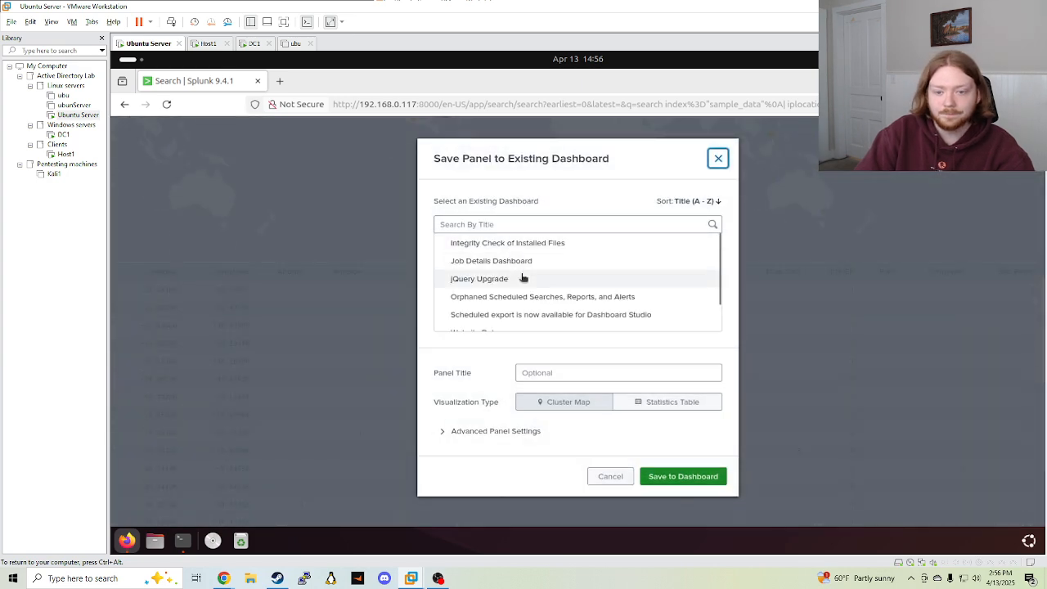
scroll(523, 278, down, 2)
click(507, 306)
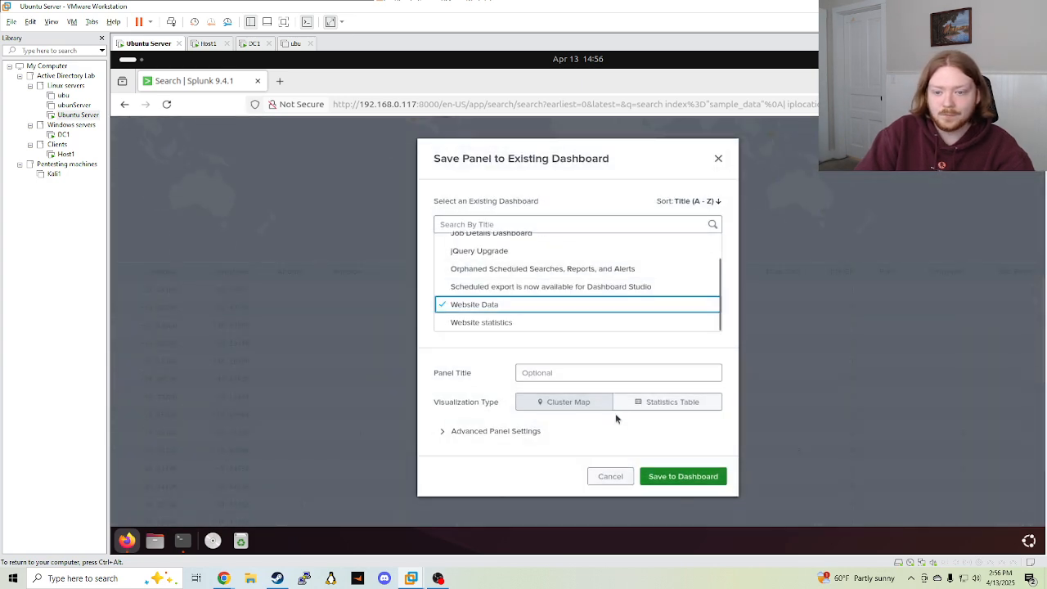
click(563, 373)
text(Heatmap)
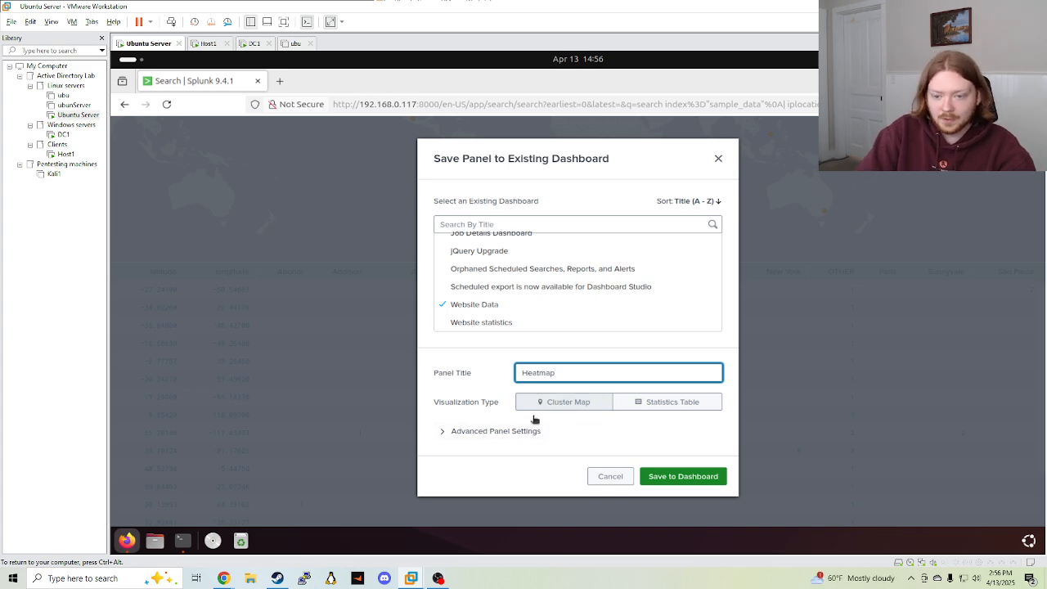
click(691, 476)
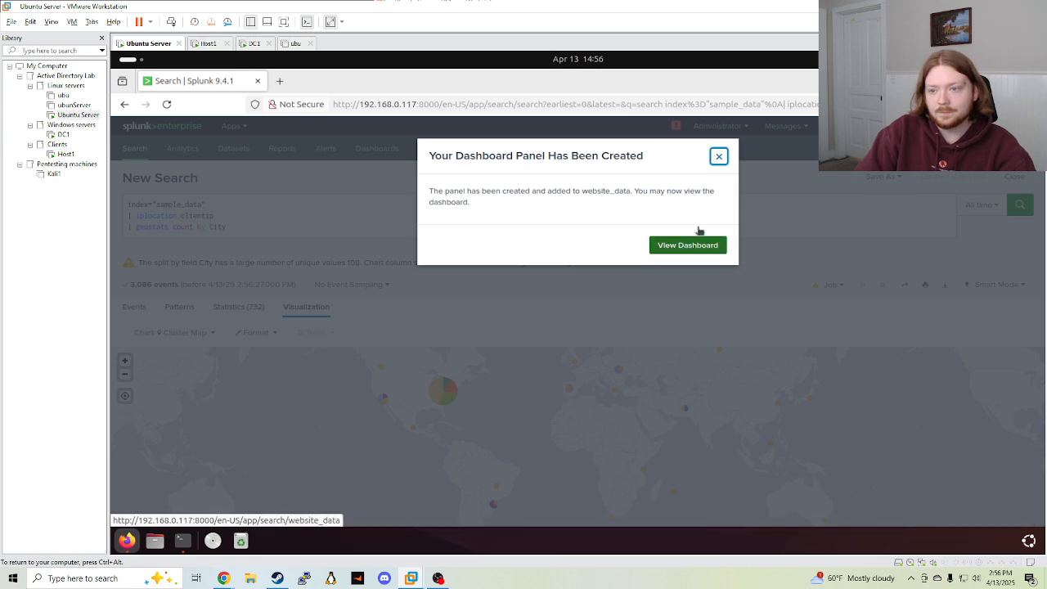
click(718, 156)
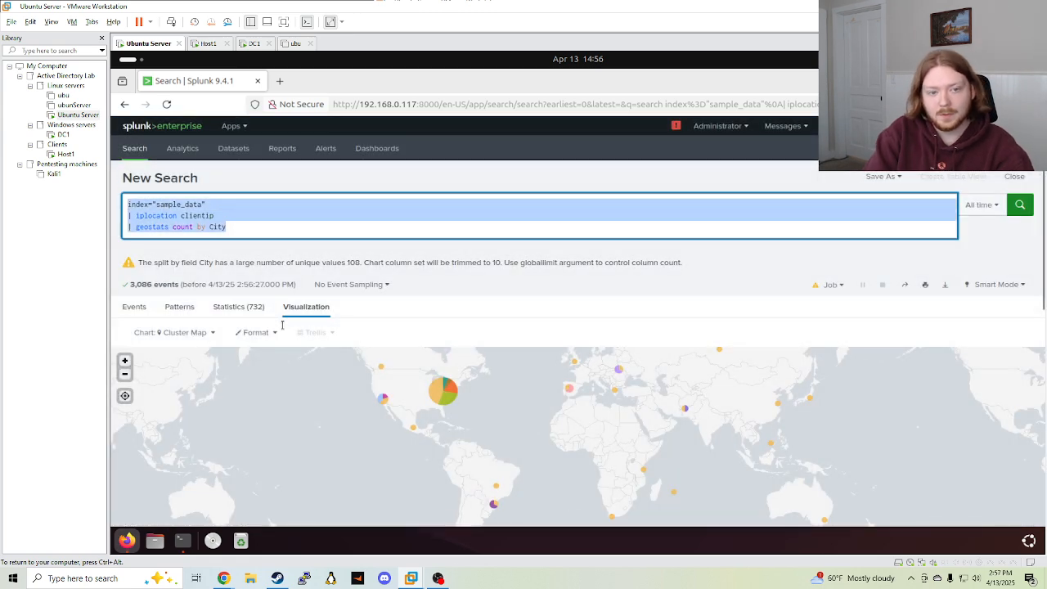
key(BackSpace)
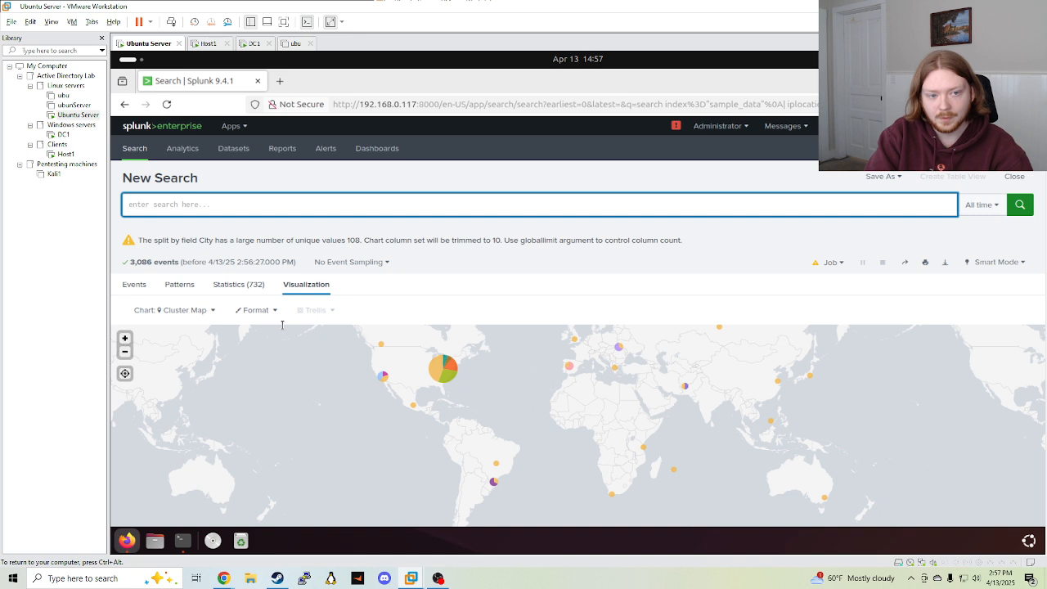
Restore the query, replace the iplocation and geostats lines with '| top limit=5 useragent'
key(ctrl+z)
click(221, 197)
drag(234, 228, 121, 223)
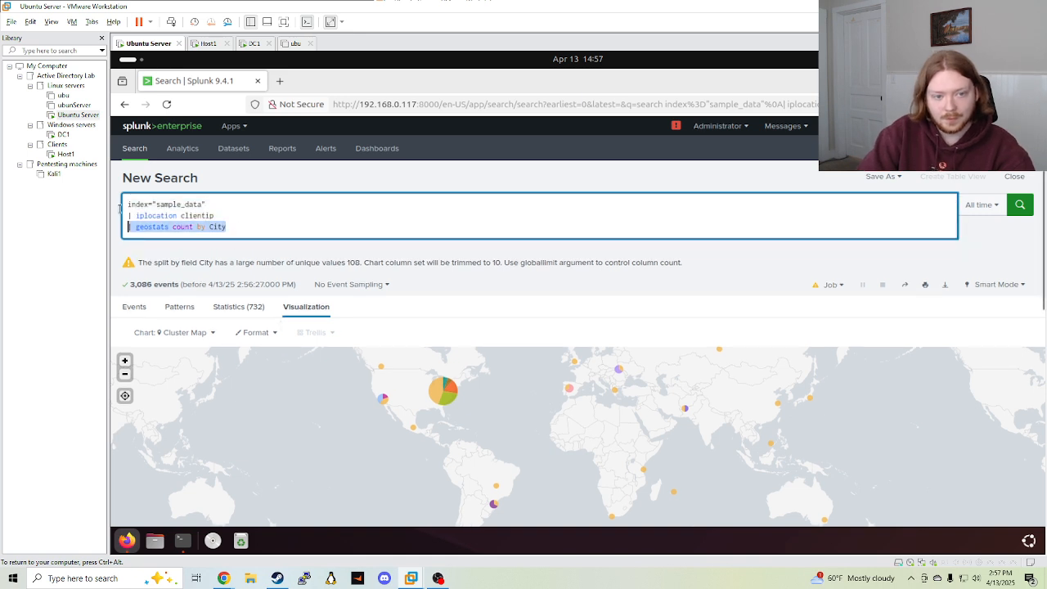
drag(237, 228, 121, 211)
key(BackSpace)
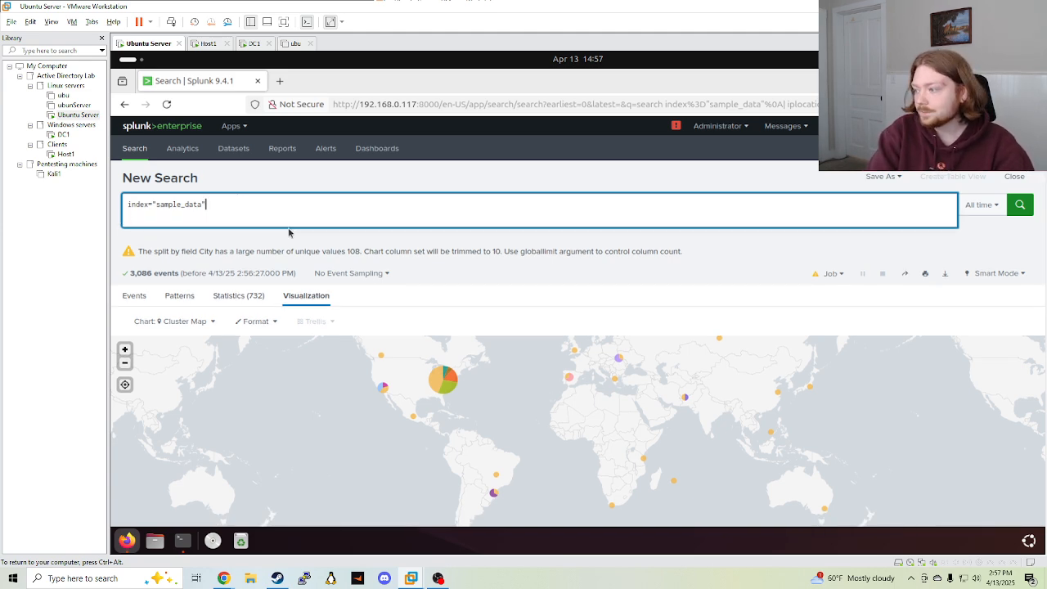
text(|)
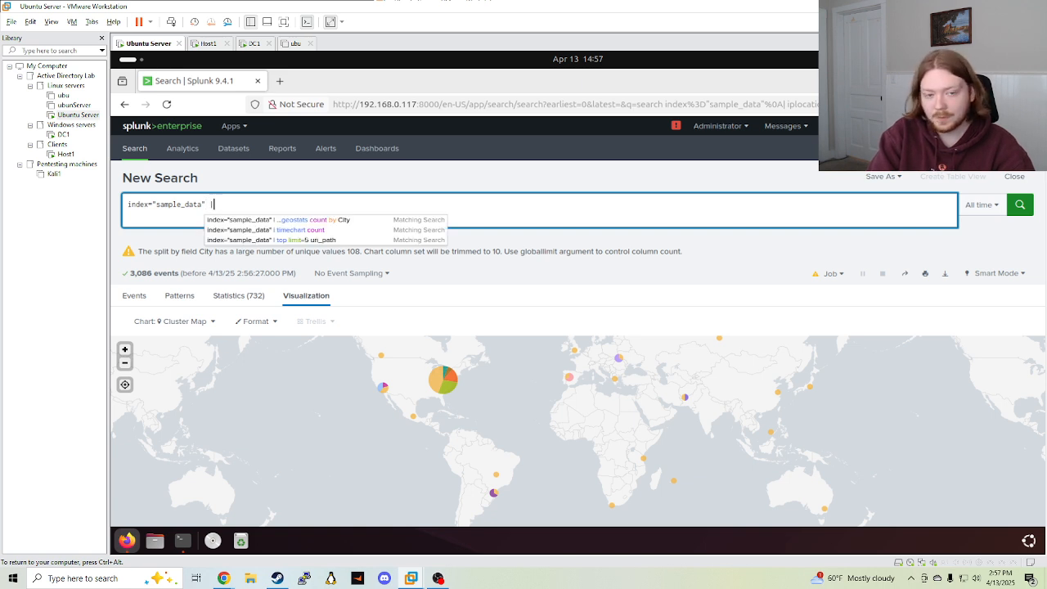
text( top l)
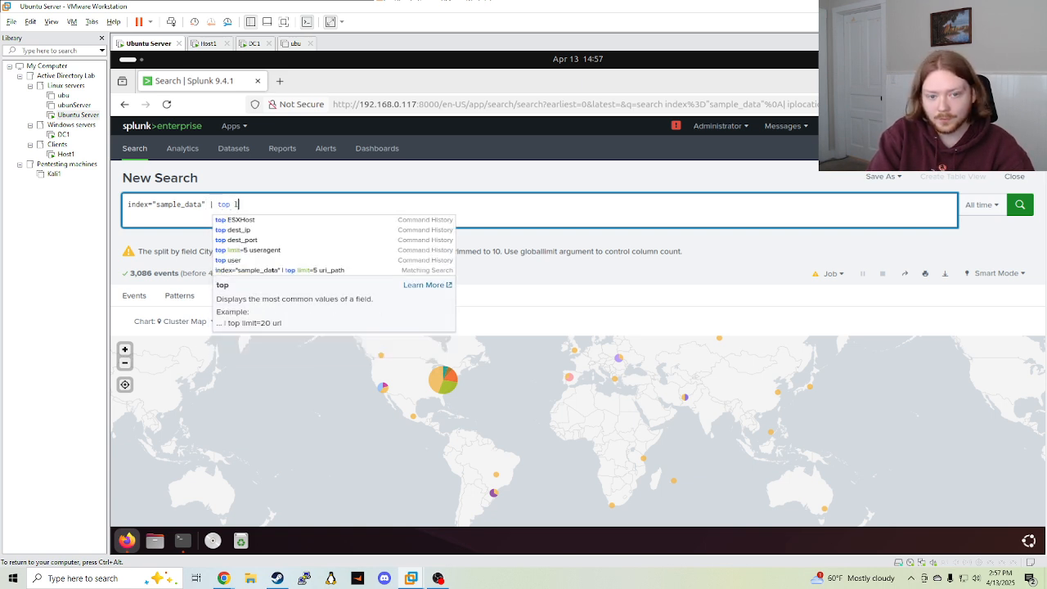
text(imit=5)
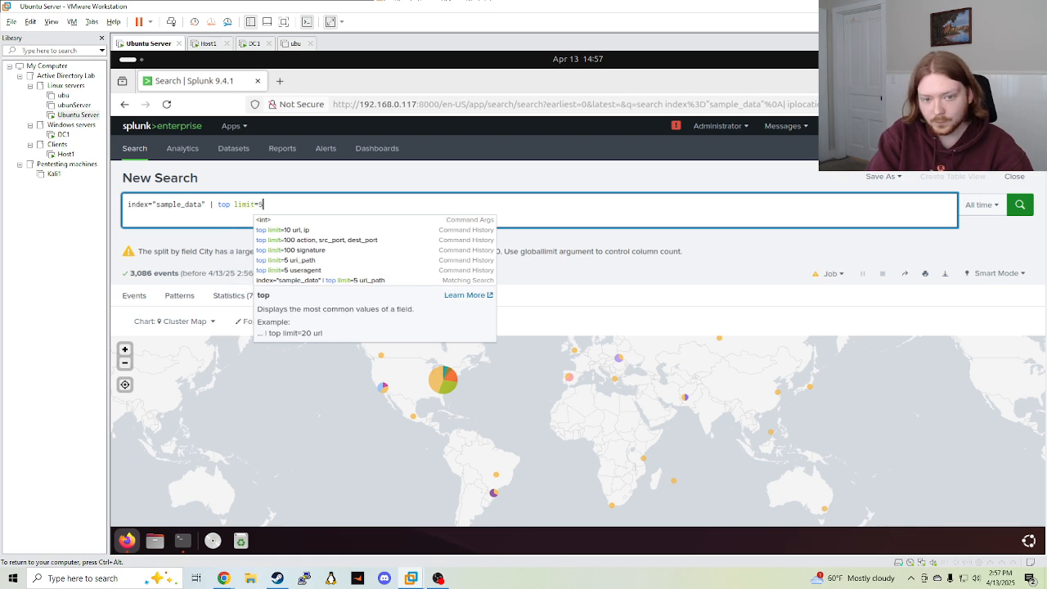
text( user)
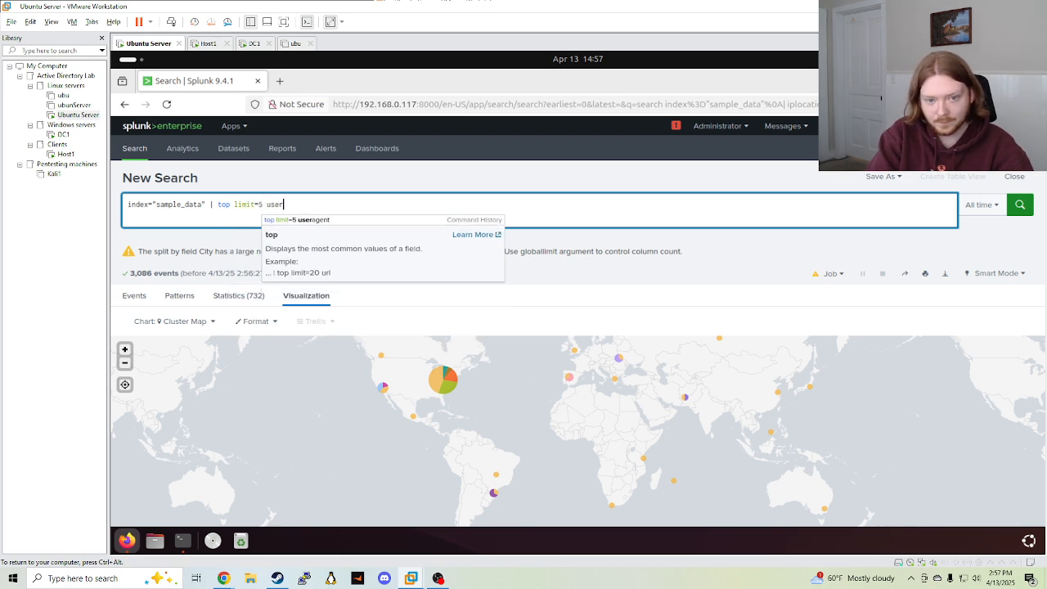
click(319, 220)
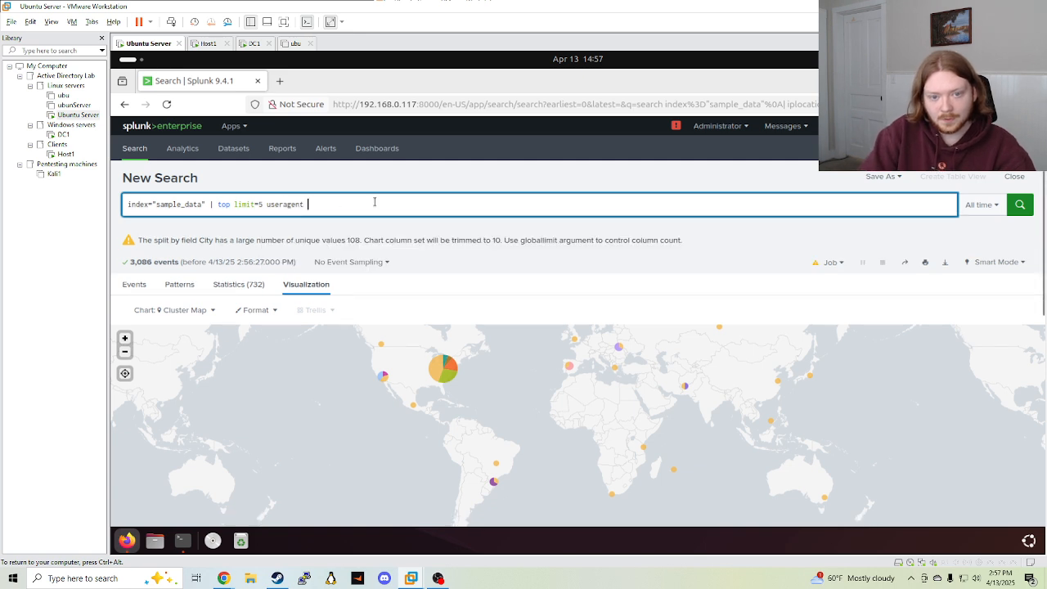
Add renames of useragent to 'User Agent' and count to 'Count of Events'
key(shift+Return)
text(|)
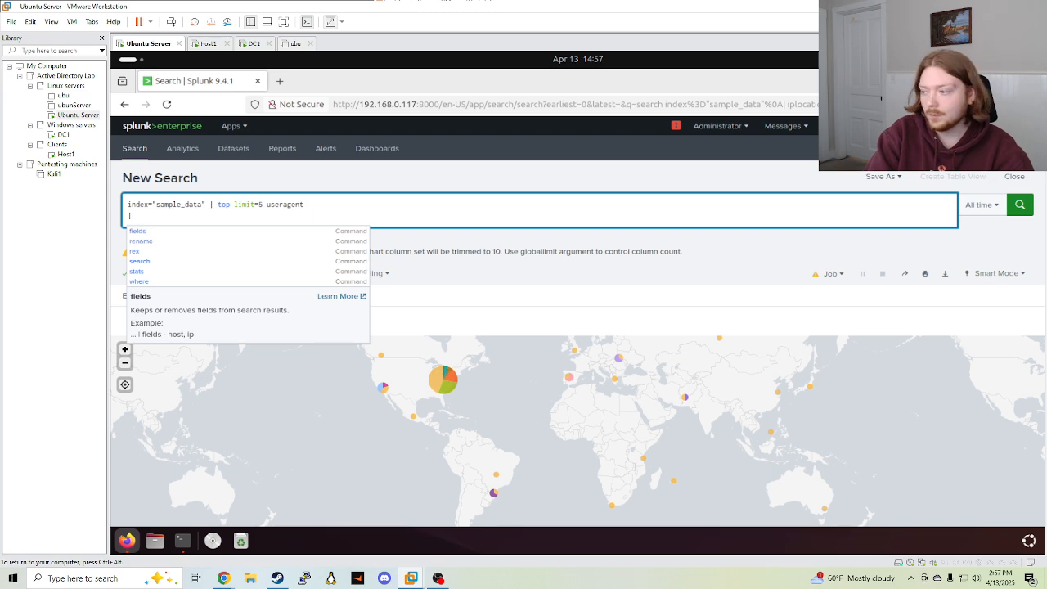
text( rename)
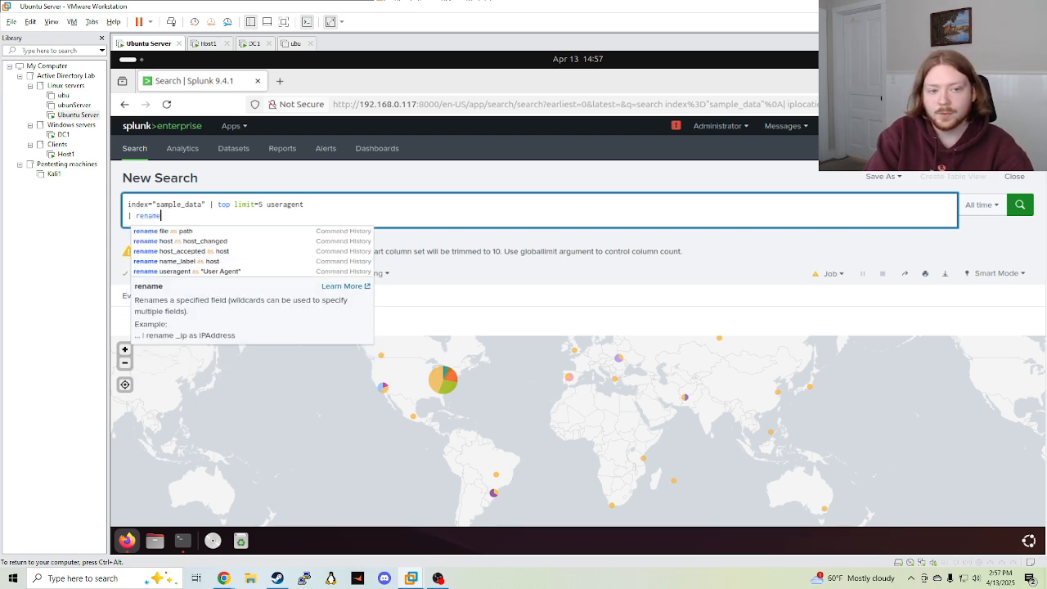
text( user)
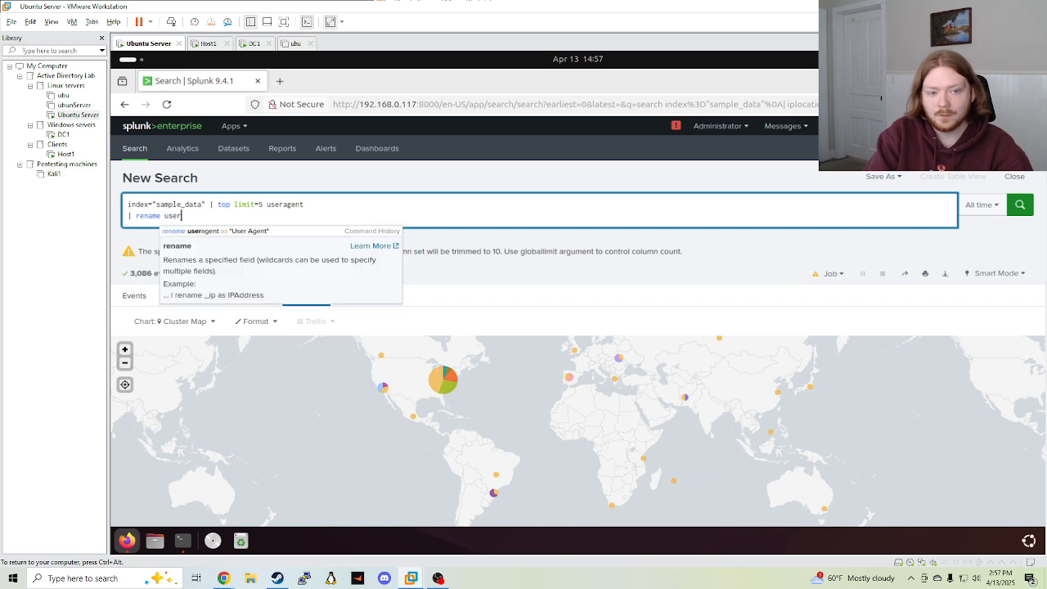
click(274, 231)
key(shift+Return)
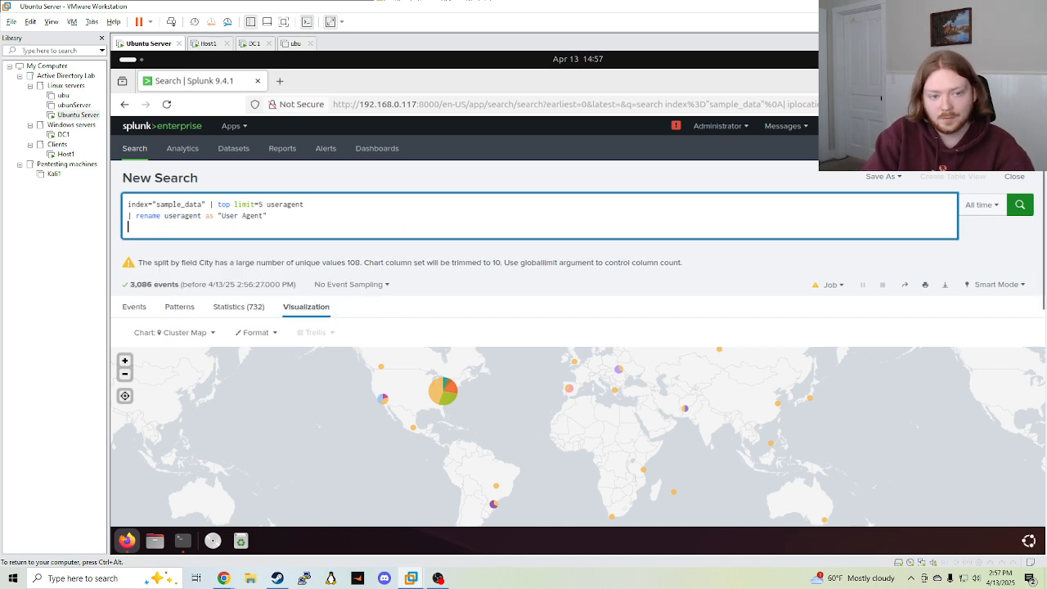
text(| rename)
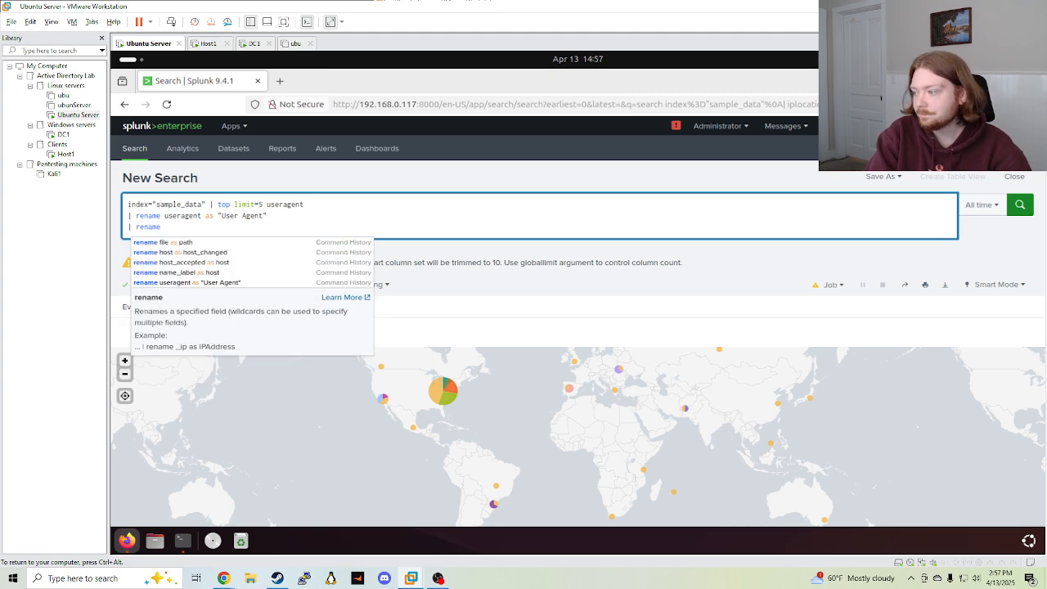
text( coun)
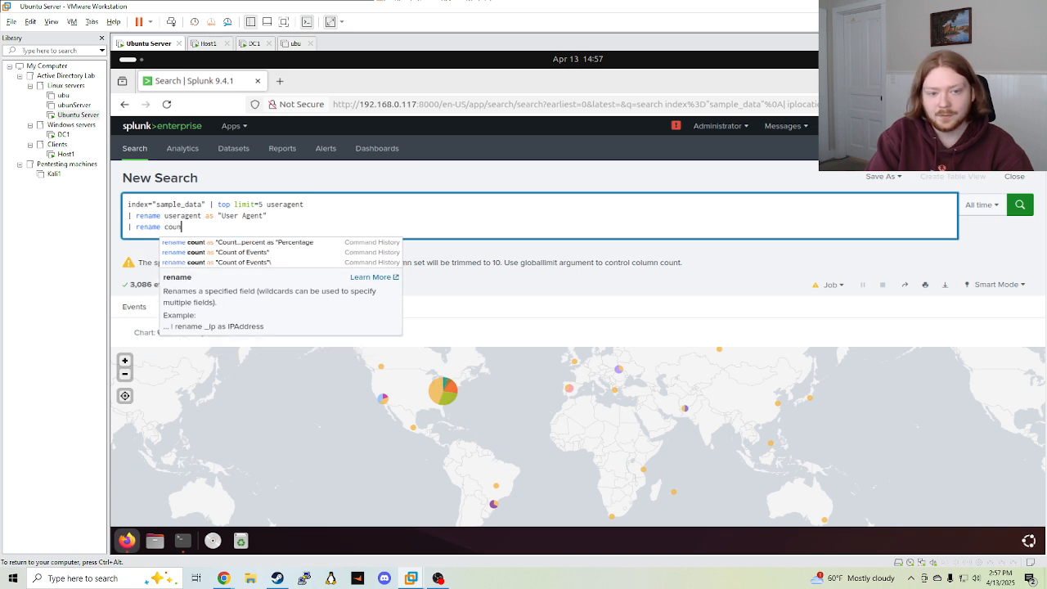
text(t)
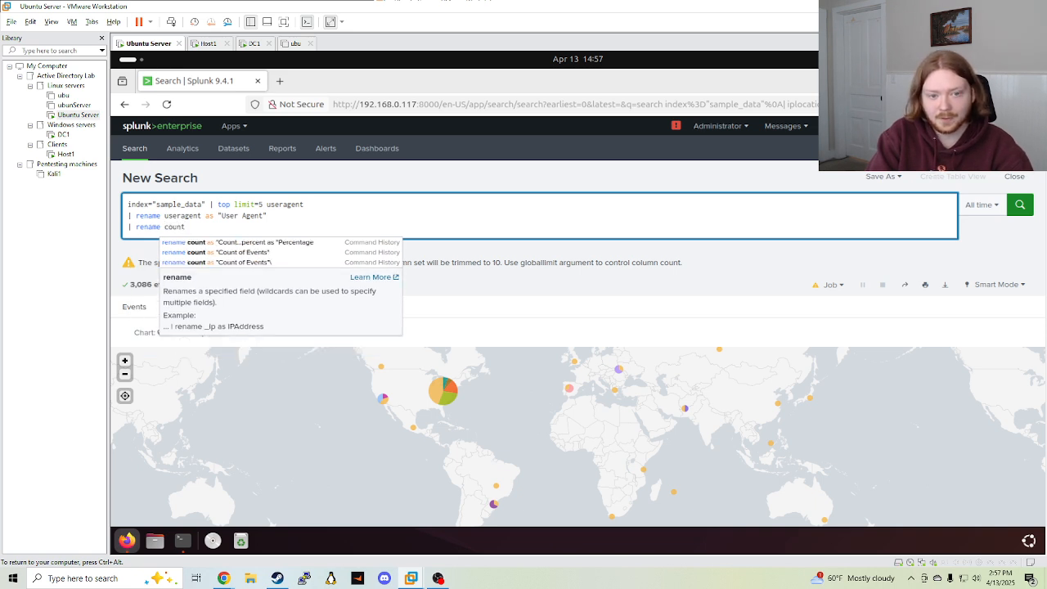
click(242, 252)
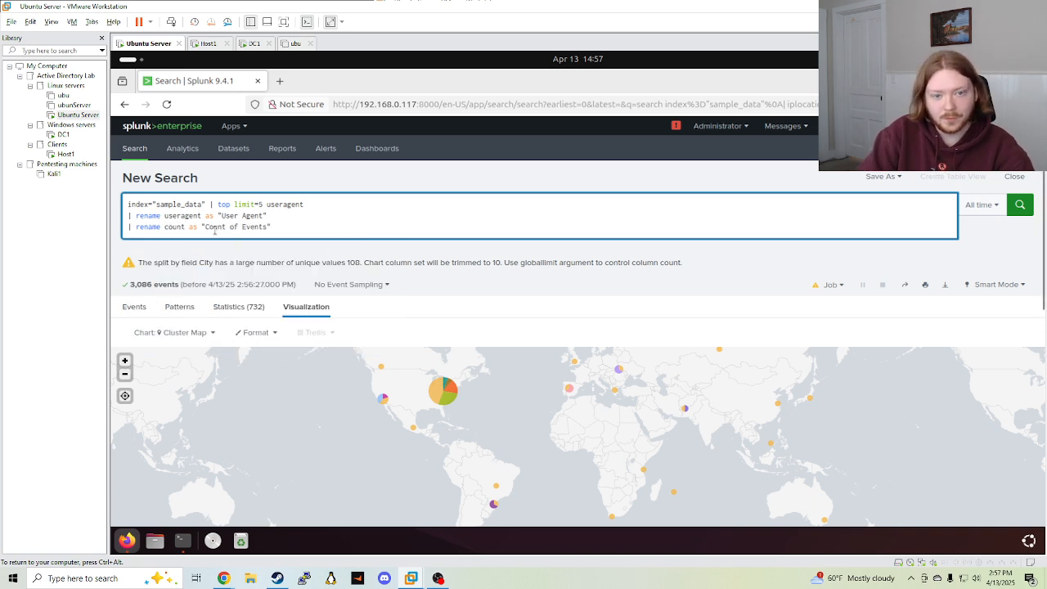
Add '| rename percent as "Percentage"' and run the search
drag(215, 230, 272, 227)
click(286, 223)
text(|)
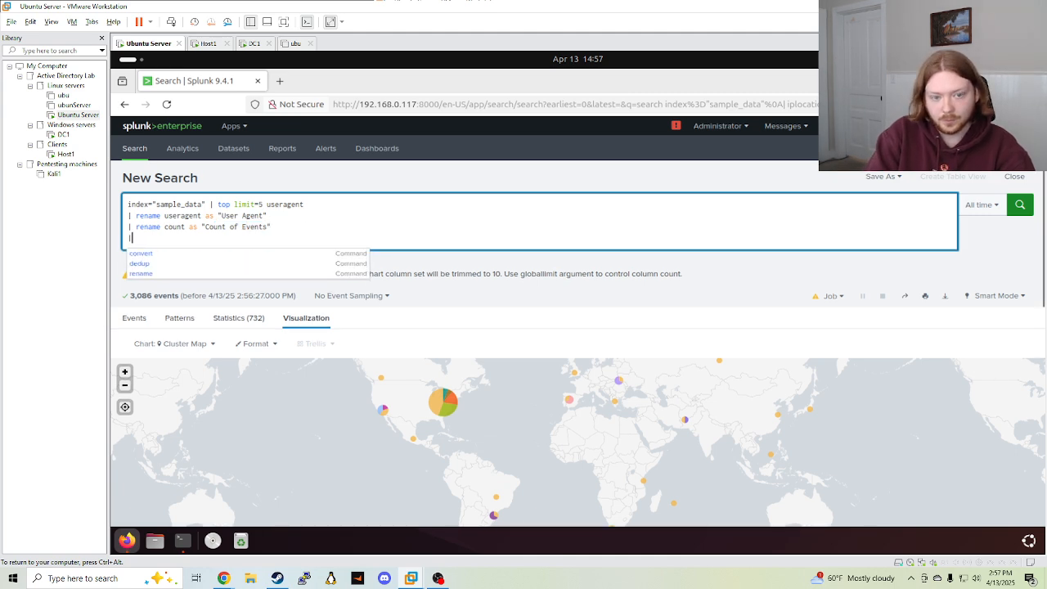
text( rename pe)
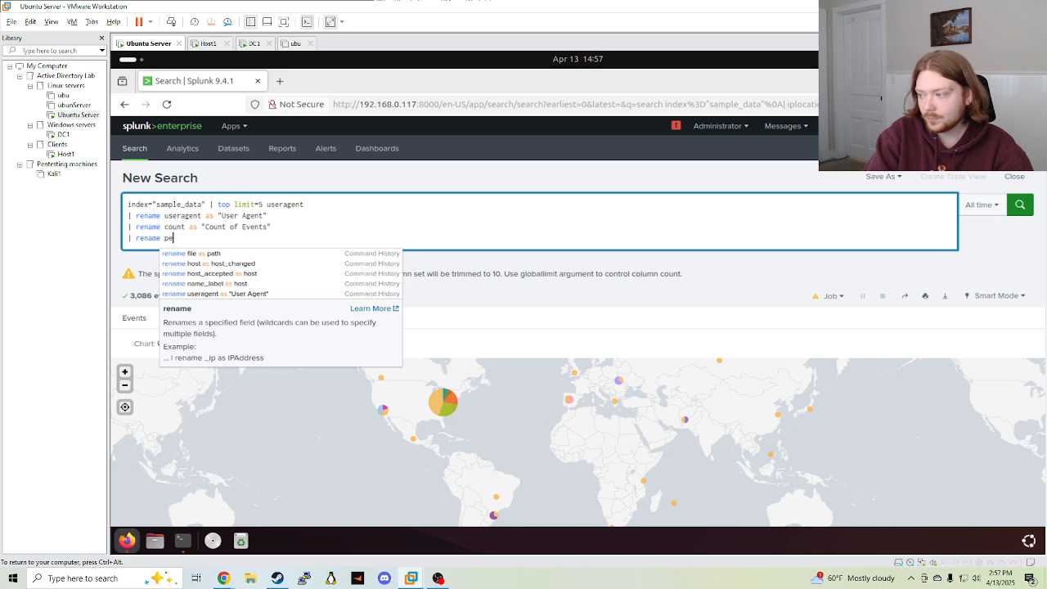
text(rcent a)
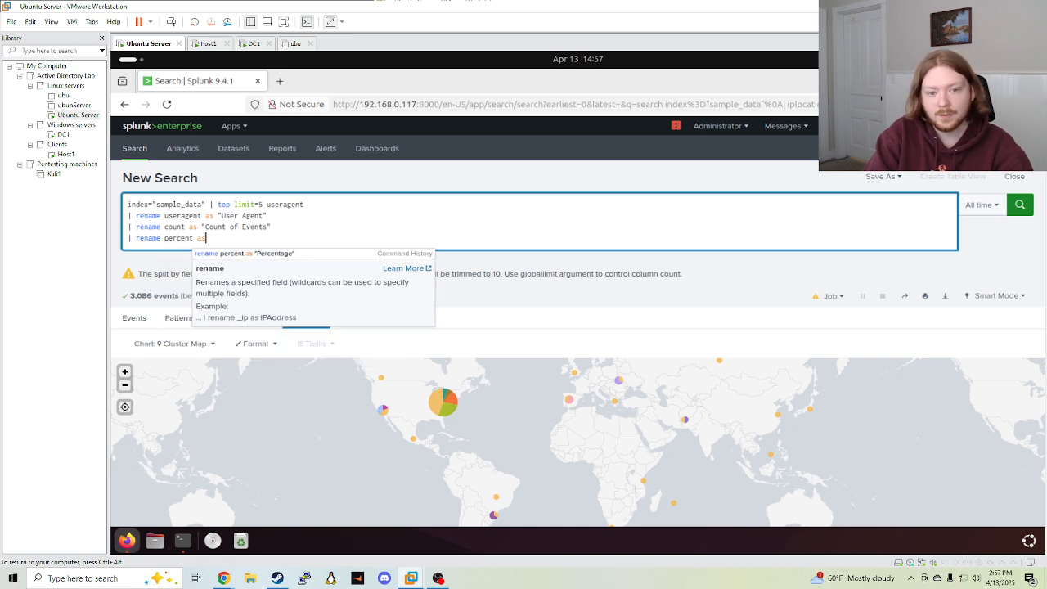
text(s)
click(237, 253)
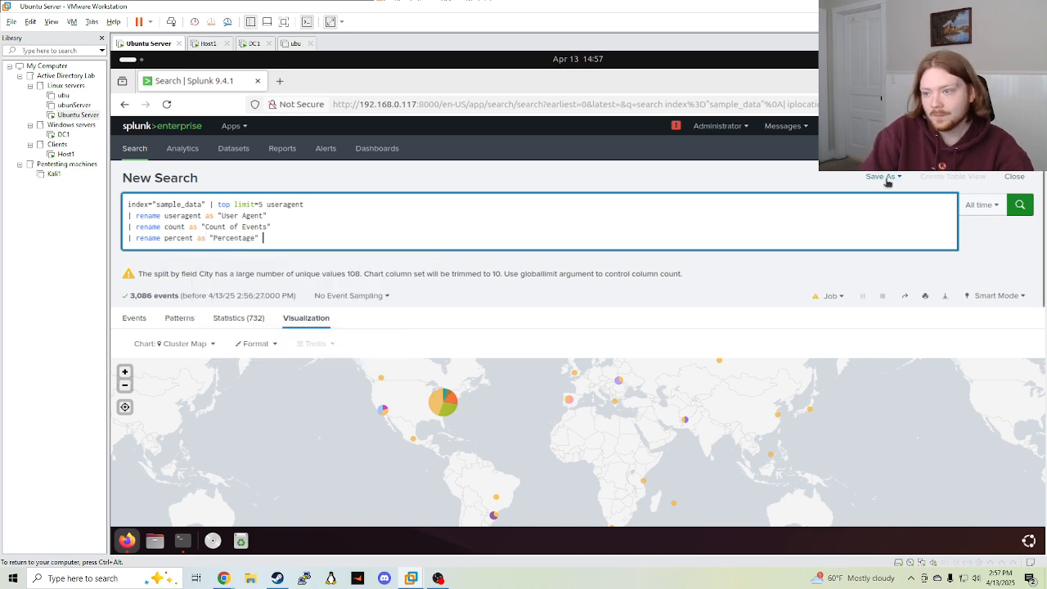
key(Return)
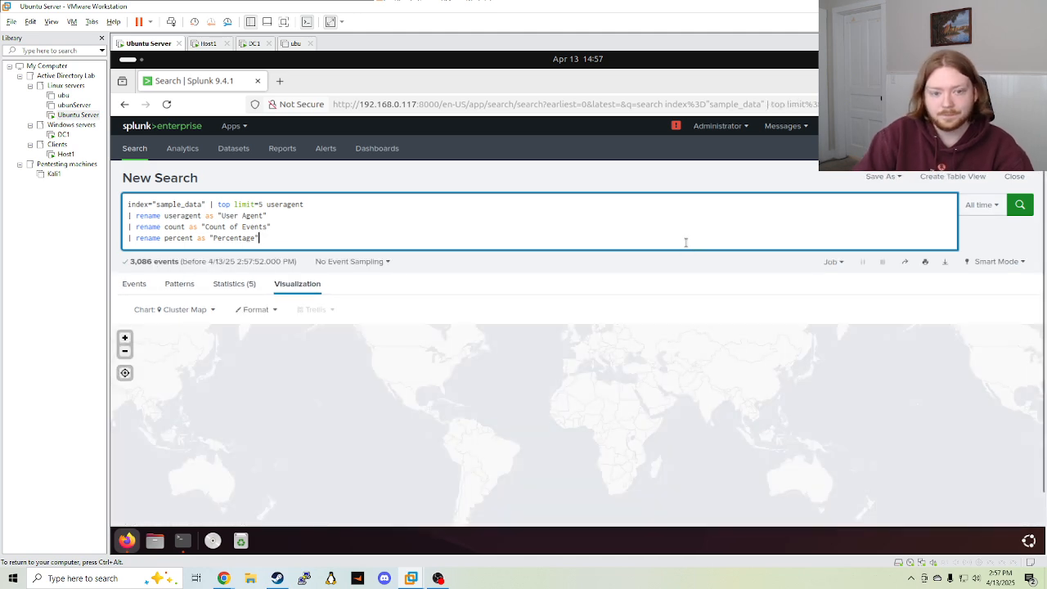
View the Statistics table of five user agents, led by Mozilla/5.0 (Hydra) at 2,891 events, then open Save As
click(180, 286)
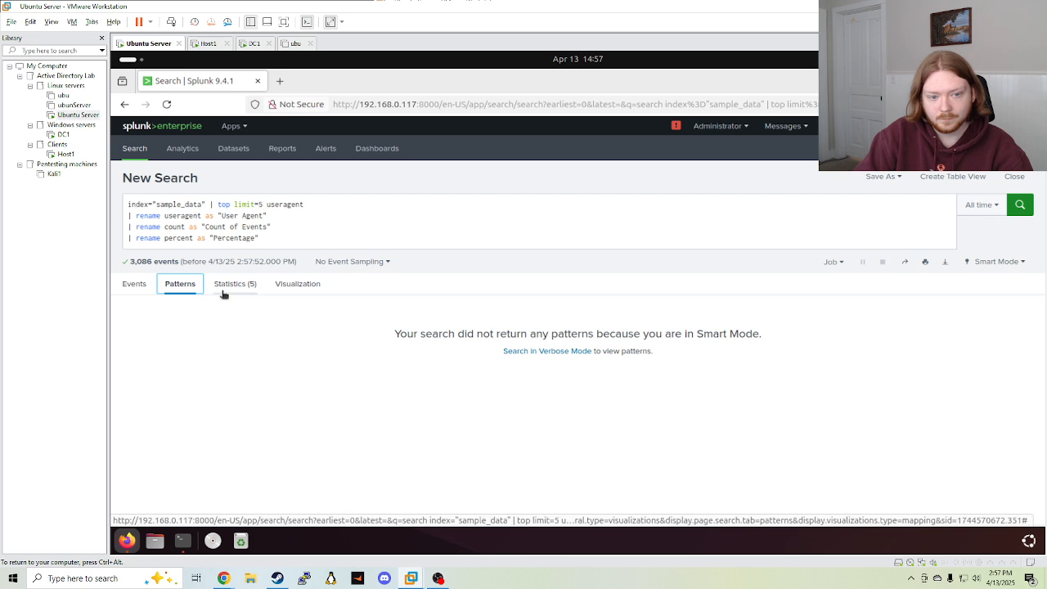
click(229, 286)
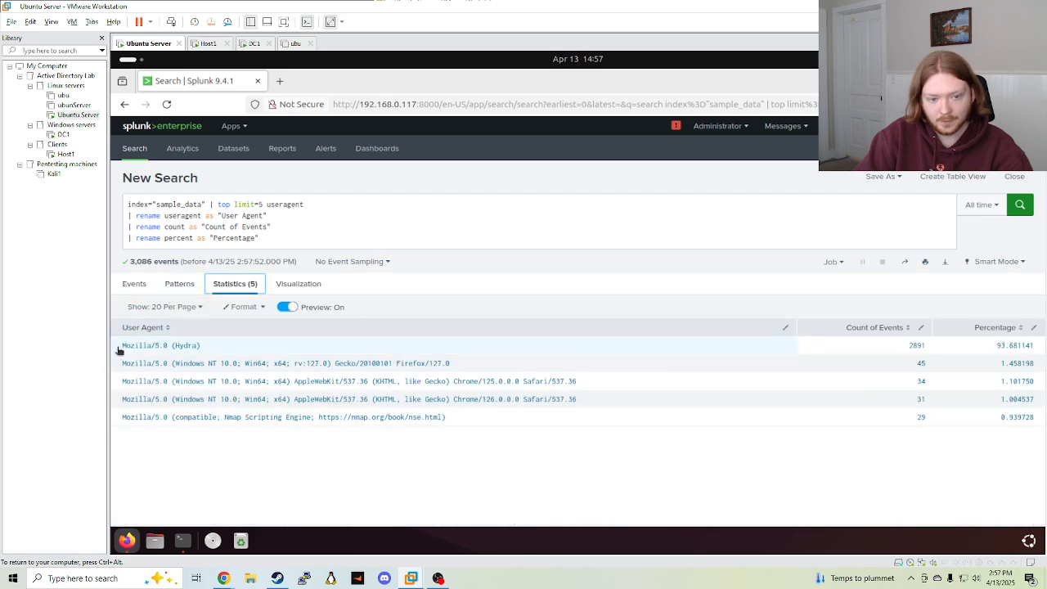
drag(122, 345, 453, 453)
click(347, 433)
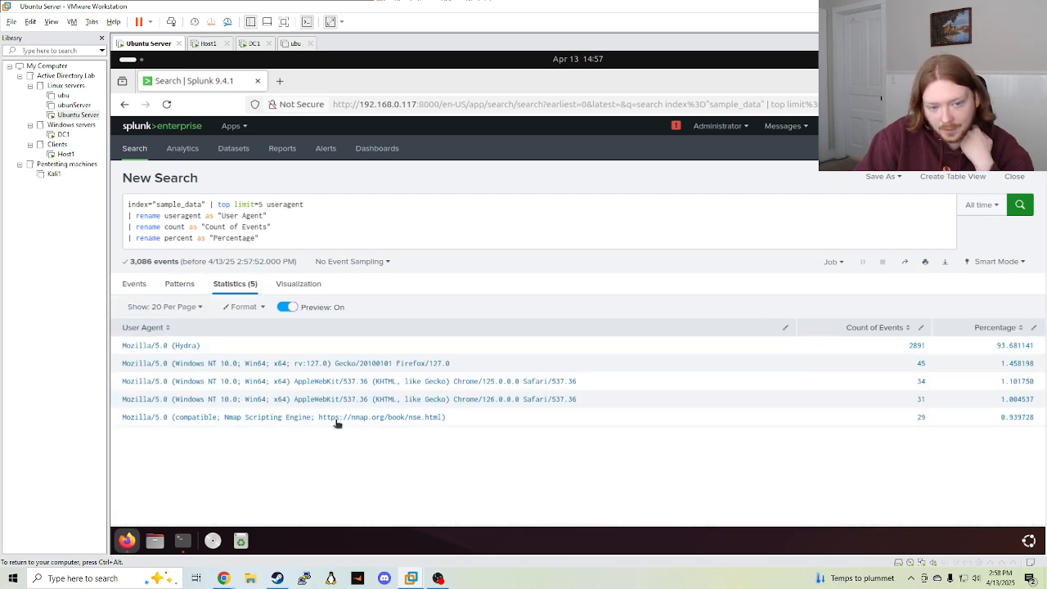
drag(171, 345, 122, 352)
click(215, 352)
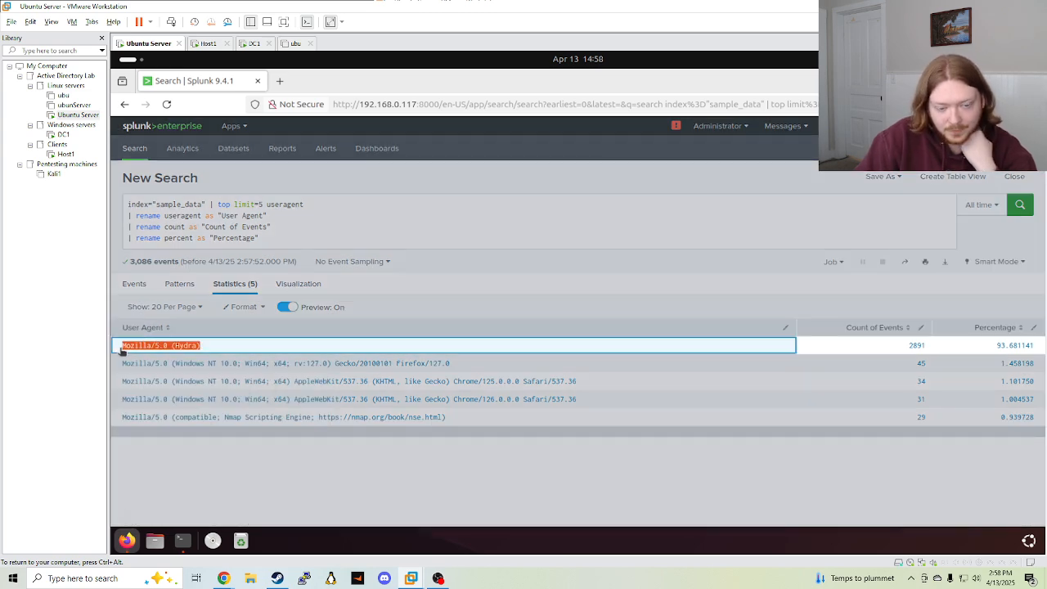
click(249, 488)
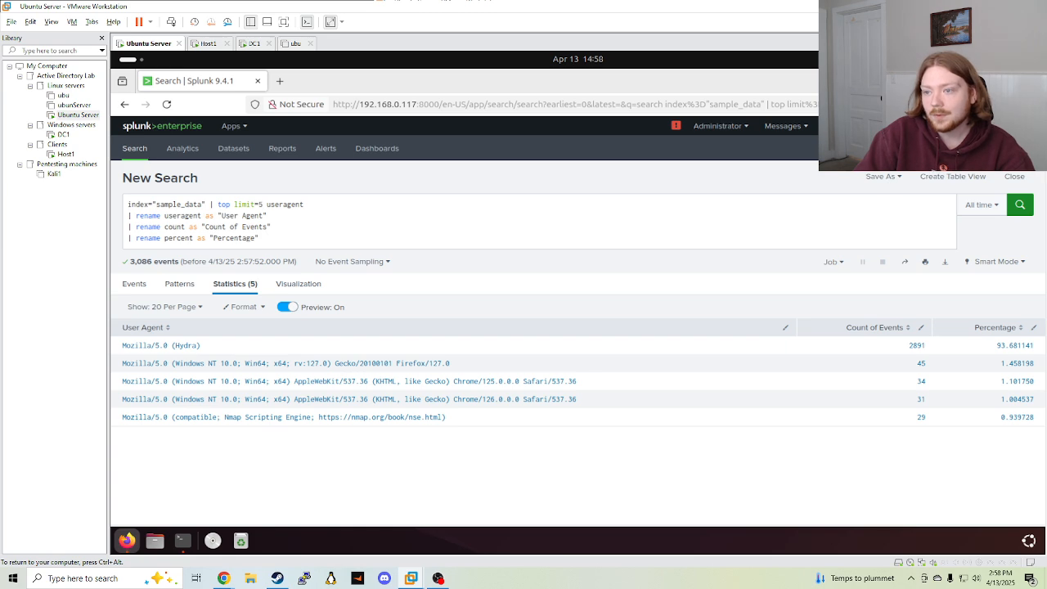
double_click(235, 238)
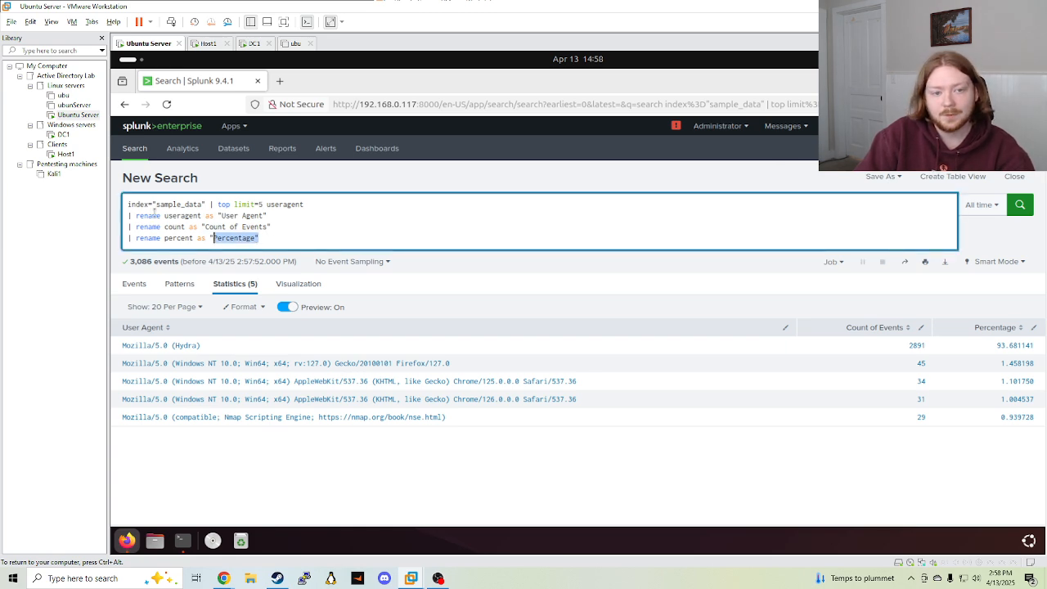
click(139, 215)
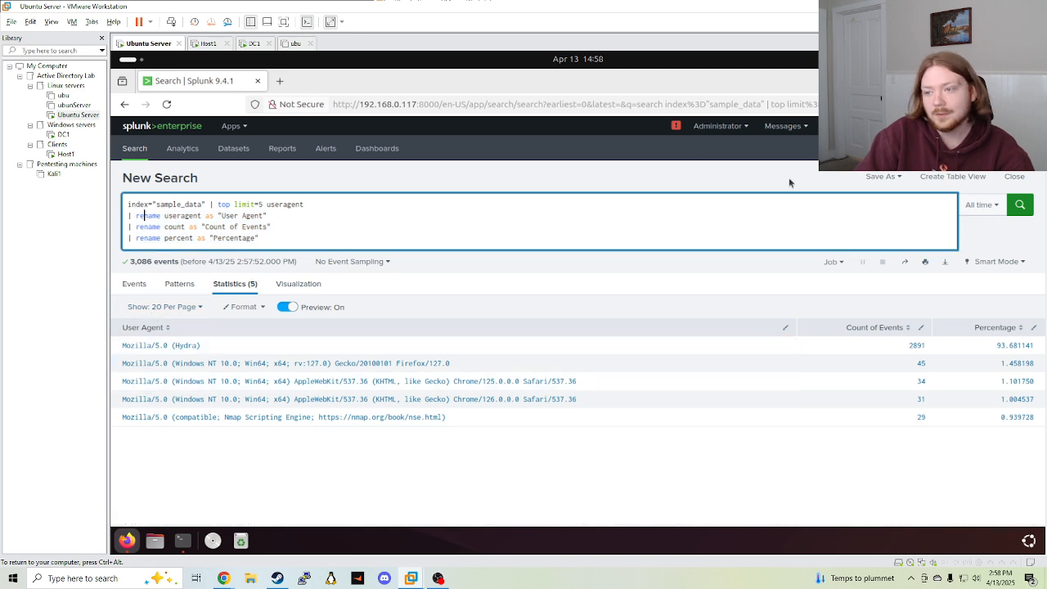
click(883, 177)
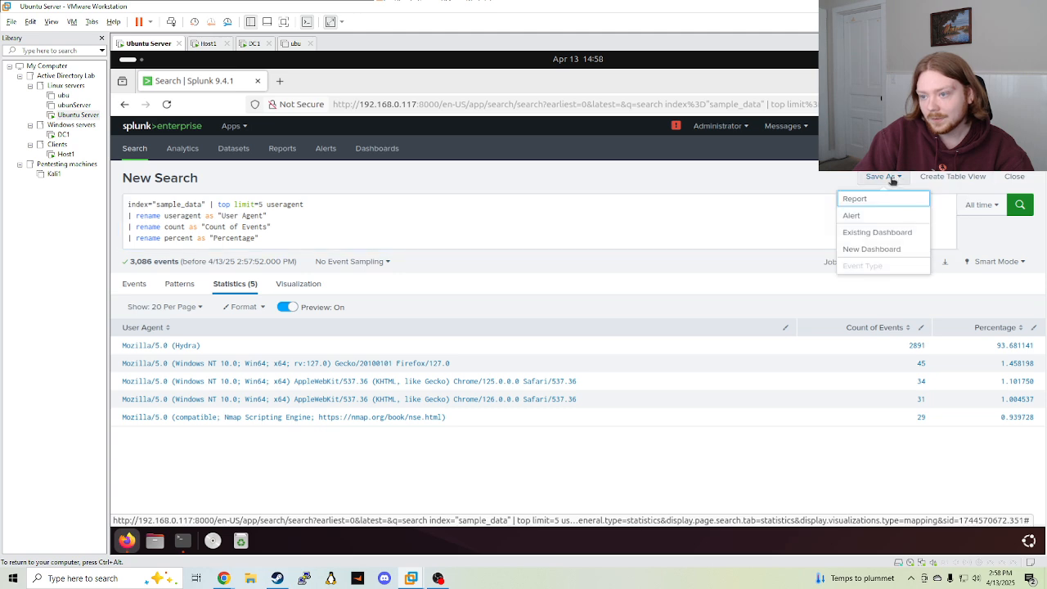
Save the table to the existing Website Data dashboard as panel 'User Agents'
click(855, 237)
scroll(493, 297, down, 1)
click(496, 306)
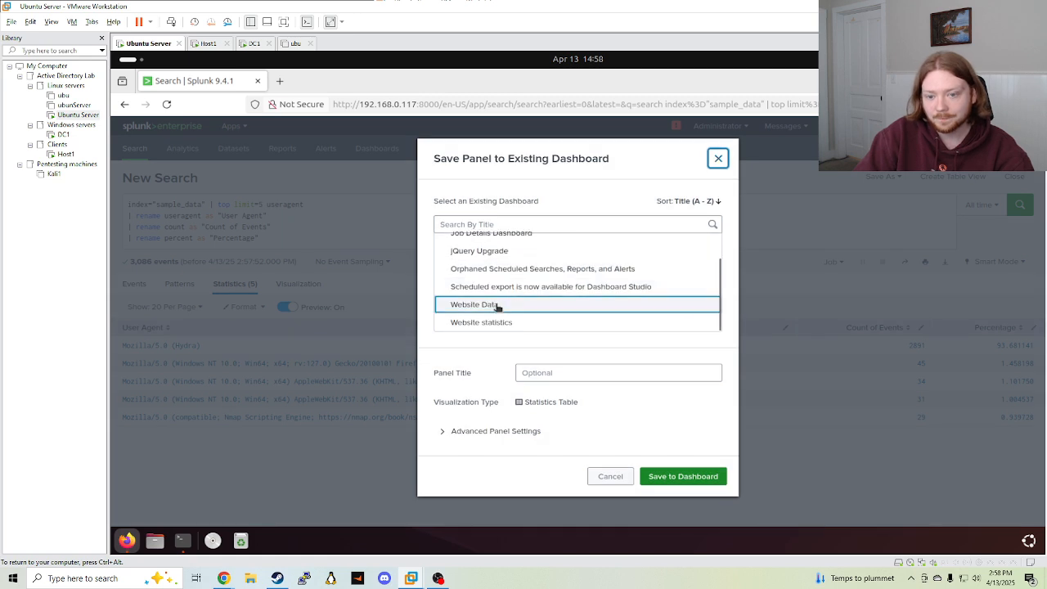
click(496, 306)
click(557, 373)
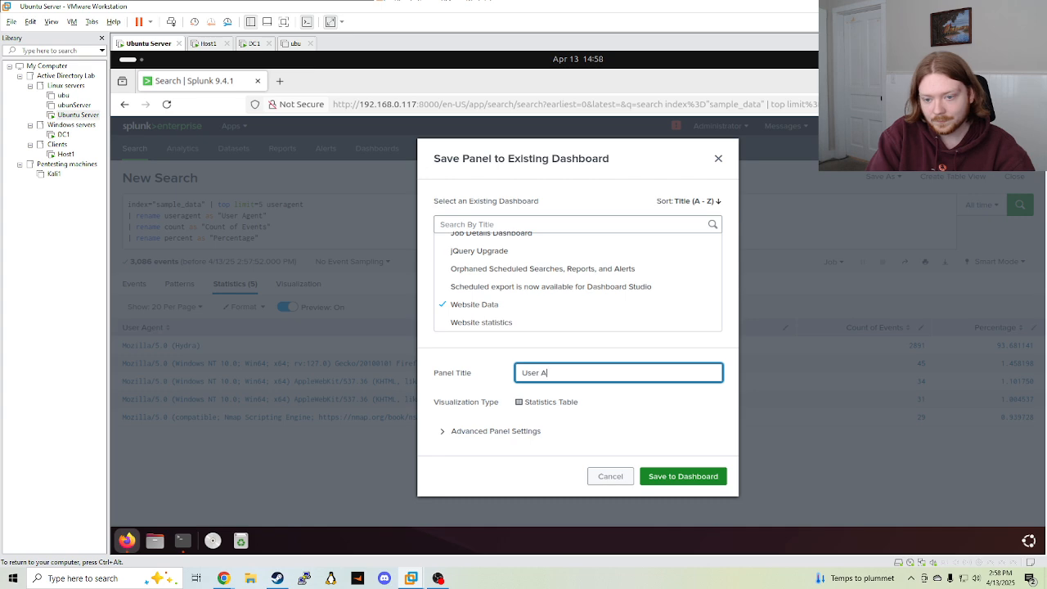
text(User Agents)
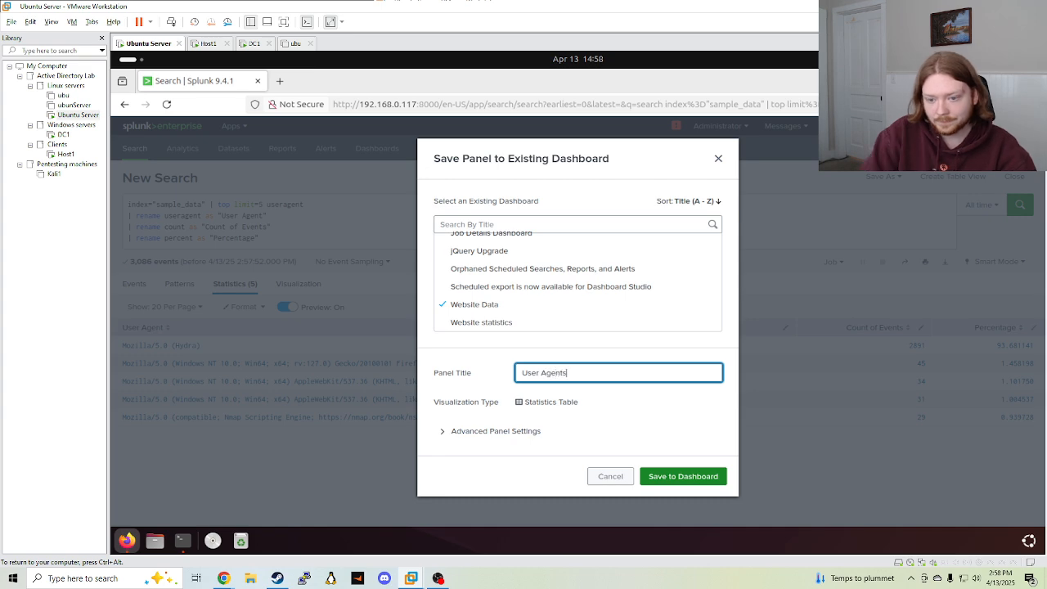
click(682, 478)
Open the Website Data dashboard, look over its panels, and enter edit mode
click(680, 248)
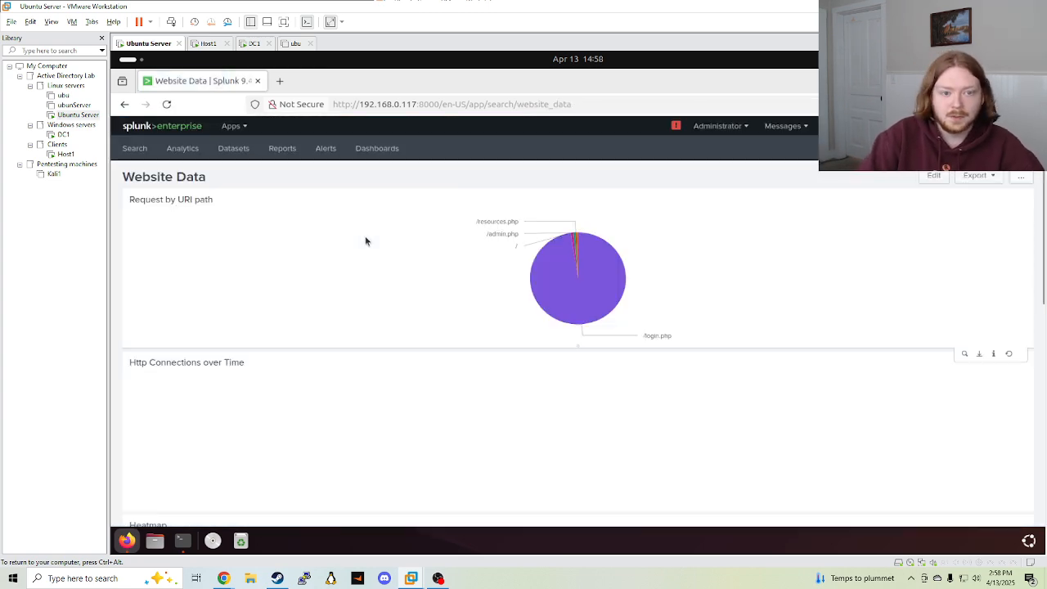
scroll(360, 236, down, 5)
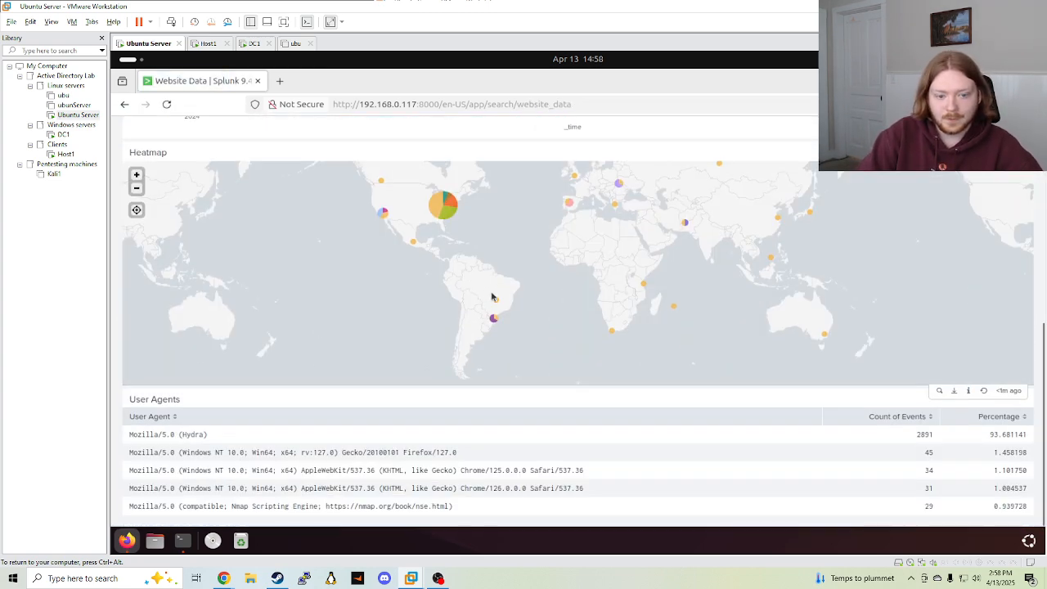
scroll(491, 297, up, 5)
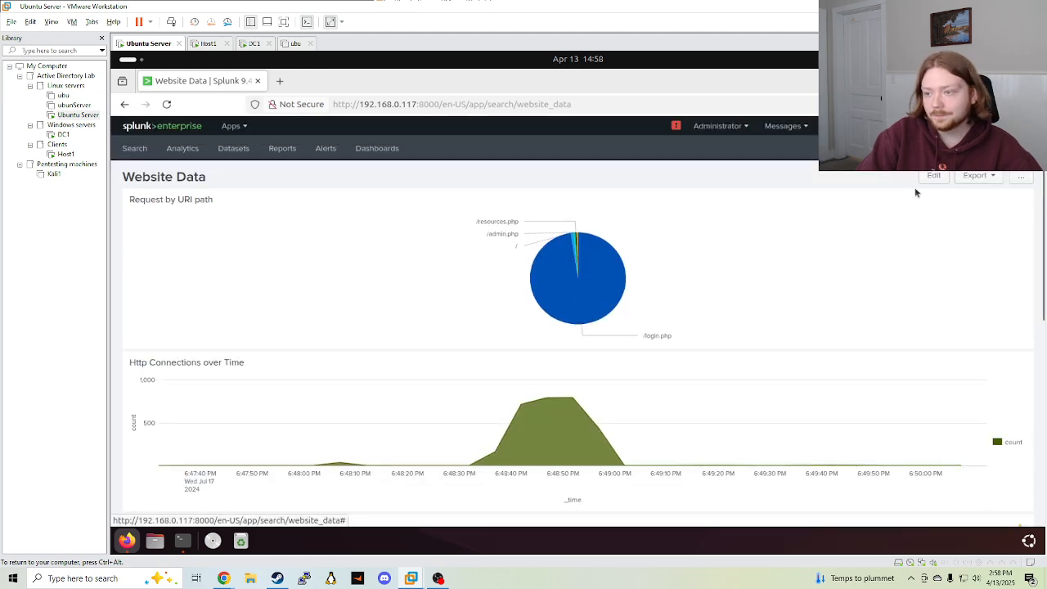
click(938, 176)
scroll(524, 290, down, 5)
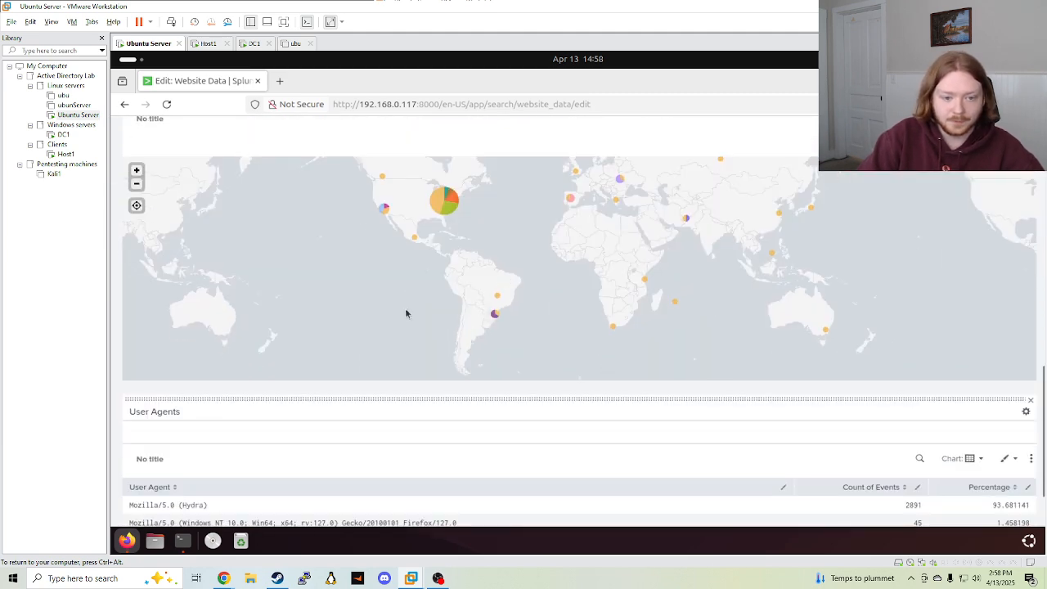
Drag the User Agents panel up next to the Request by URI path pie chart and check the layout
drag(269, 397, 327, 143)
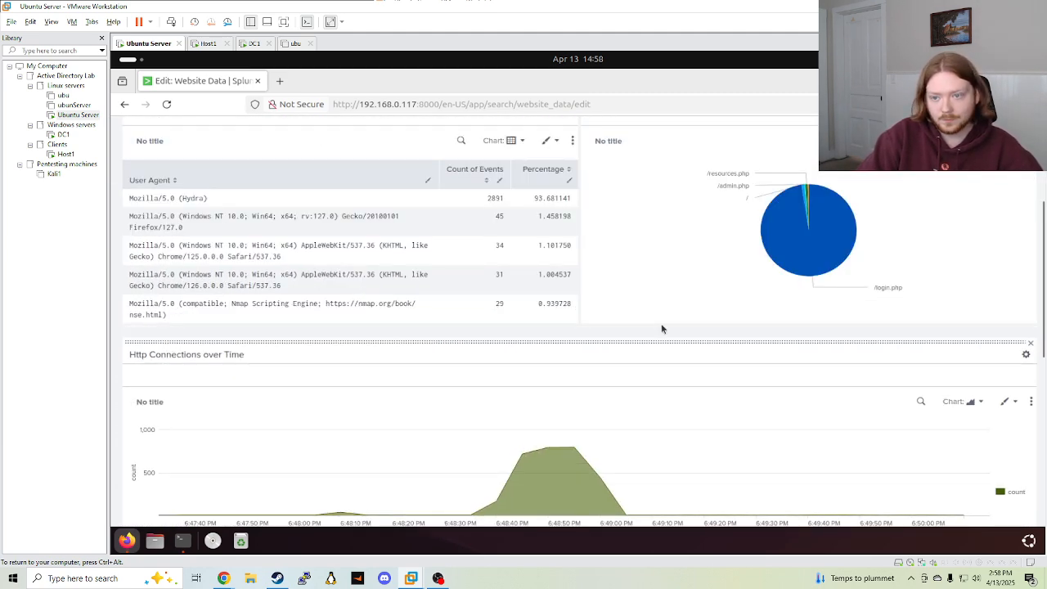
scroll(715, 247, down, 2)
scroll(603, 421, down, 4)
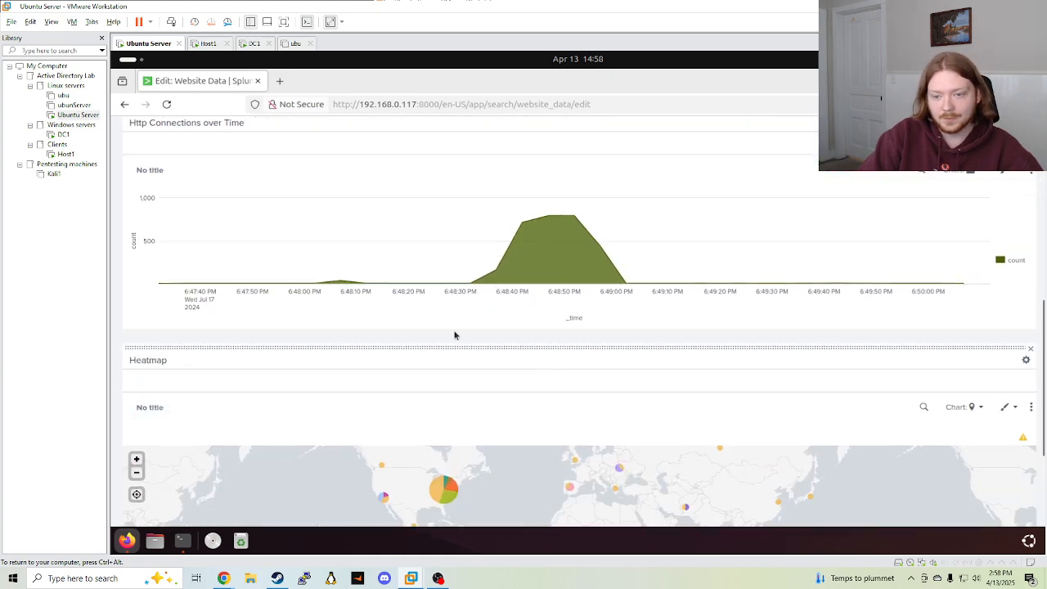
scroll(485, 353, up, 10)
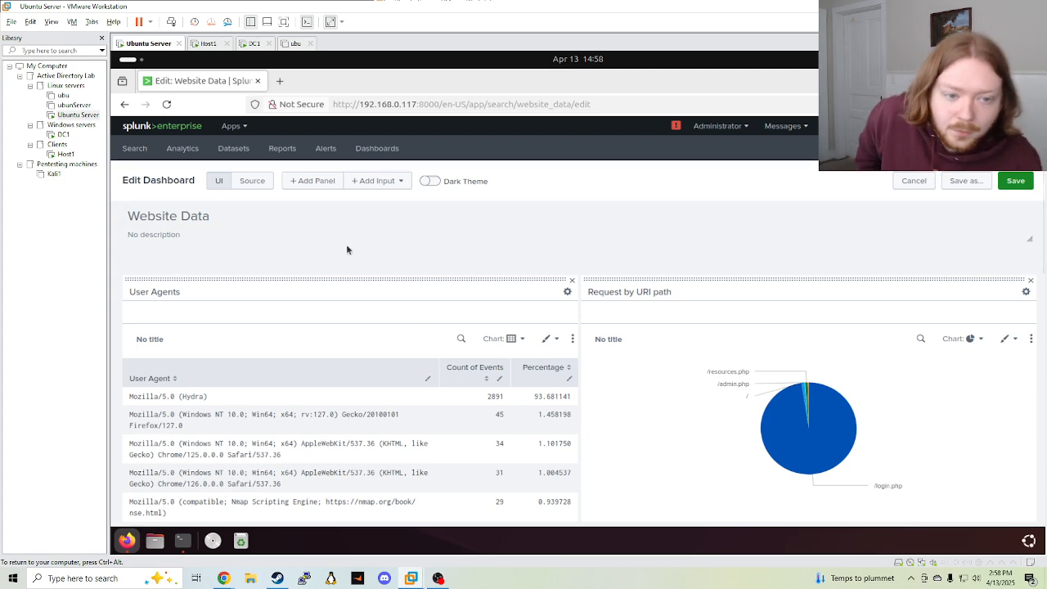
scroll(348, 278, down, 2)
scroll(444, 273, up, 2)
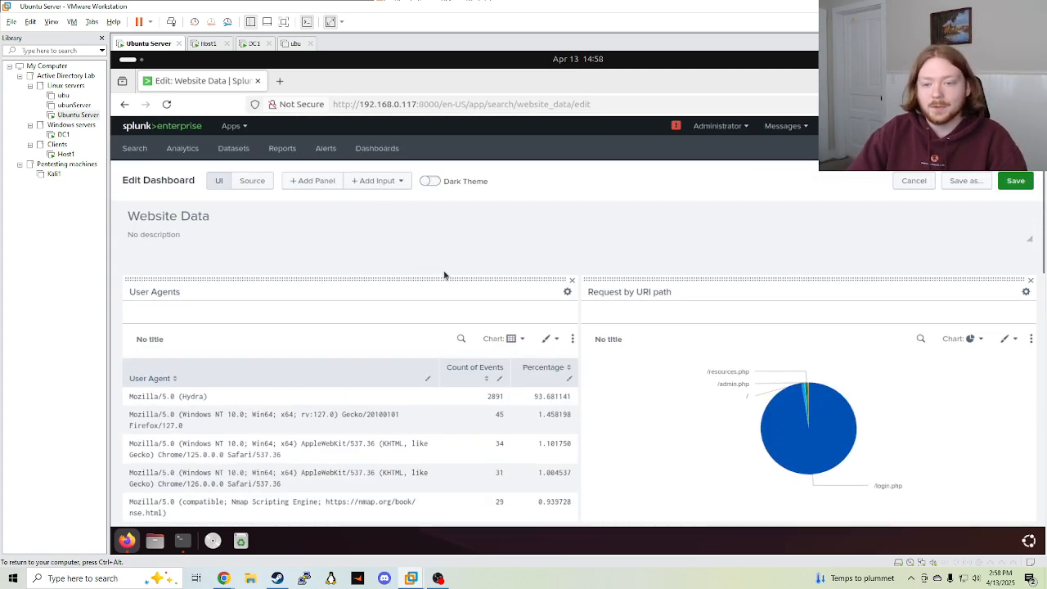
scroll(442, 303, down, 2)
scroll(802, 287, down, 4)
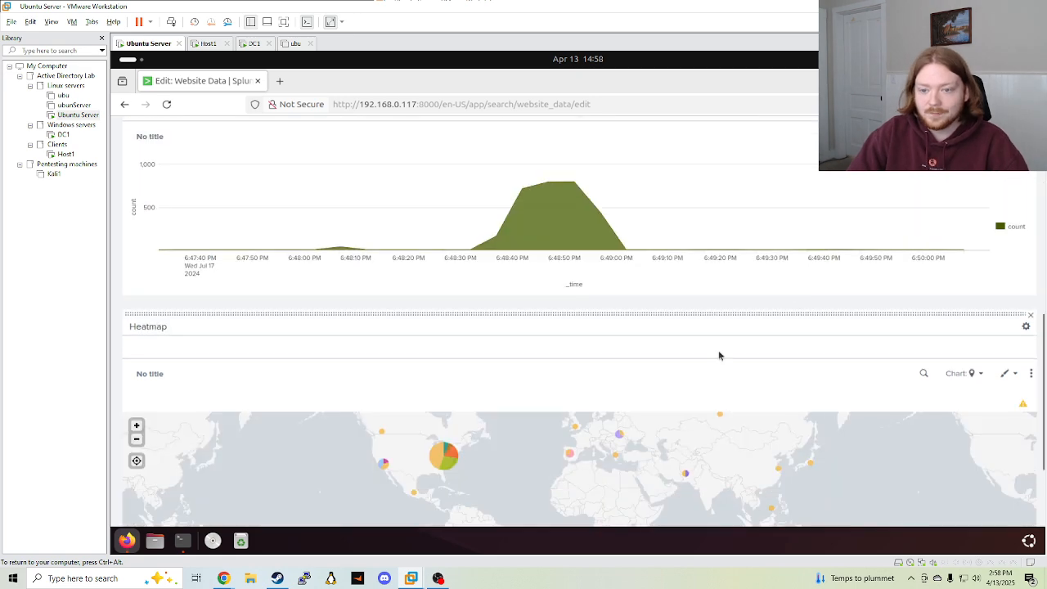
scroll(719, 351, up, 6)
Save the four-panel Website Data layout and return to the Splunk home page
click(1015, 178)
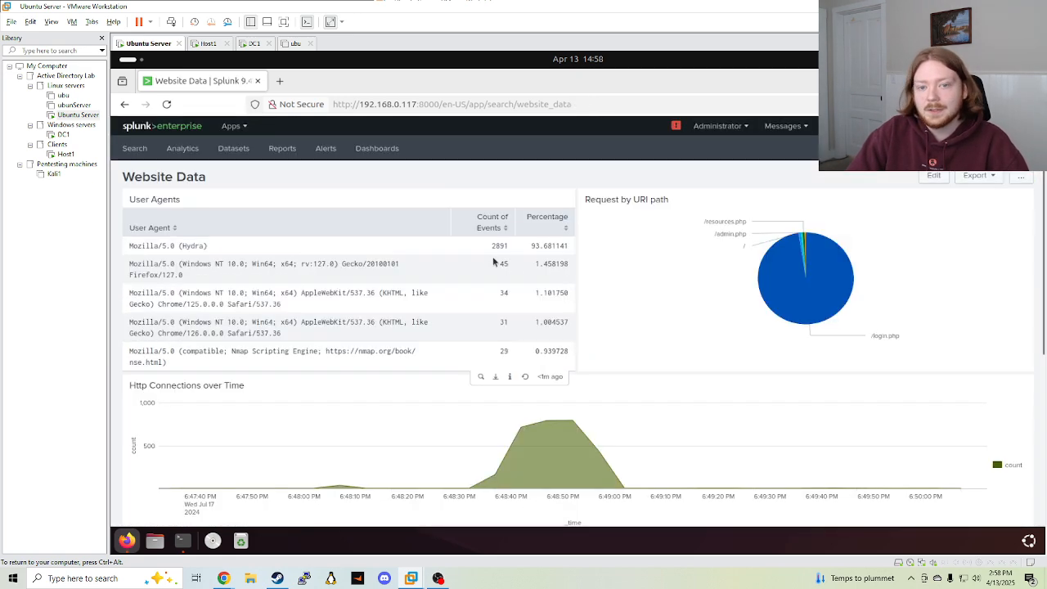
scroll(515, 261, down, 3)
scroll(521, 264, up, 3)
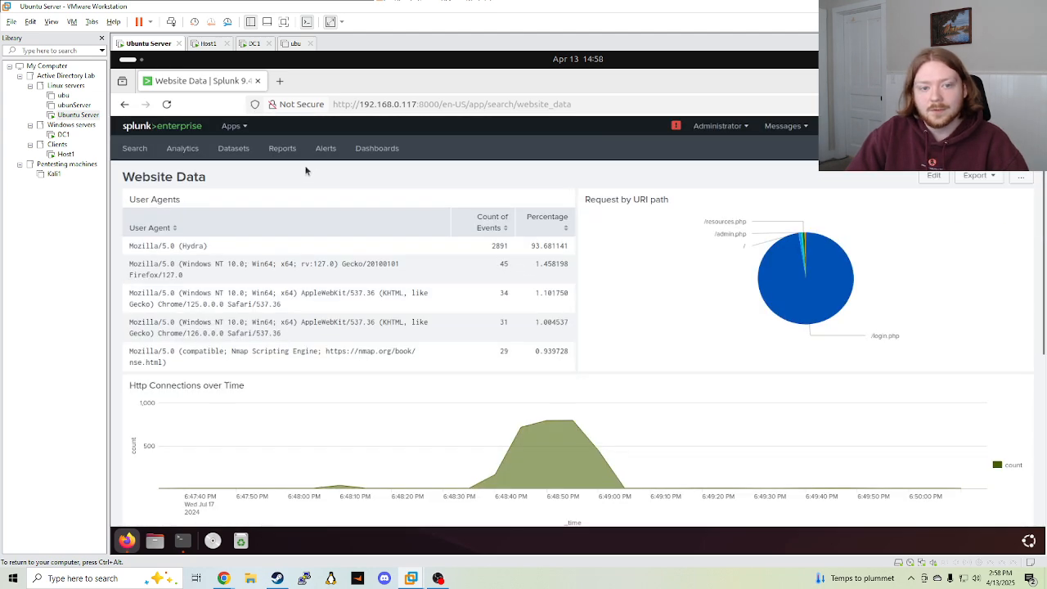
click(139, 130)
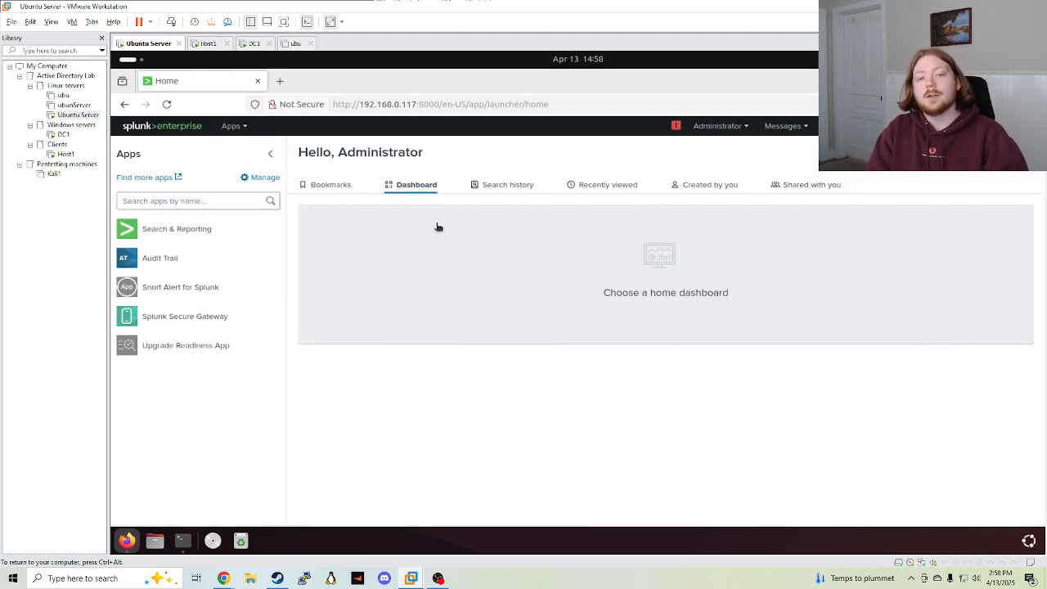
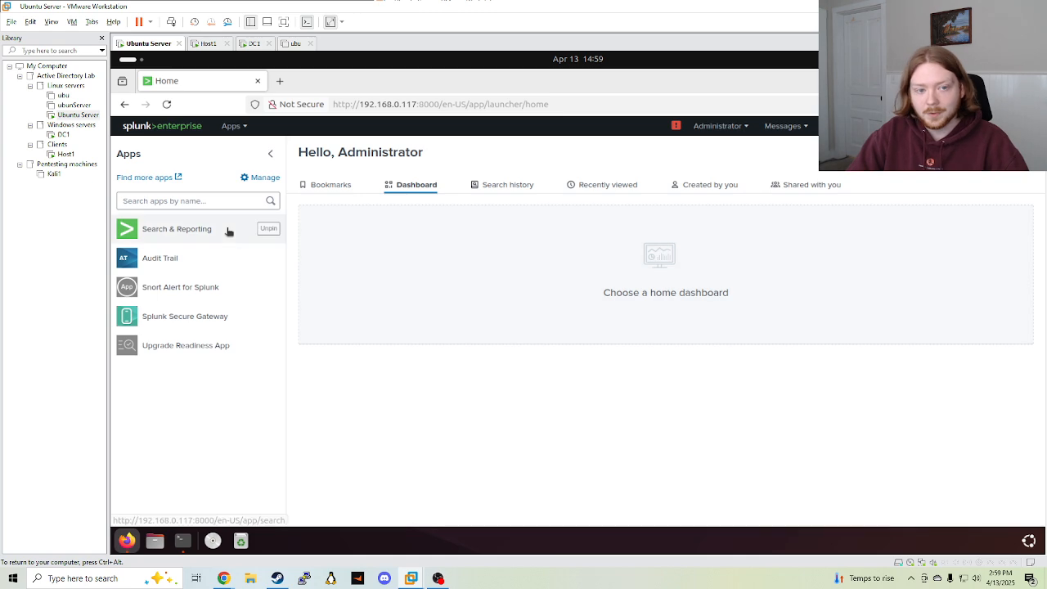
Switch to the Host1 VM and sign in to Windows with the account password
click(64, 155)
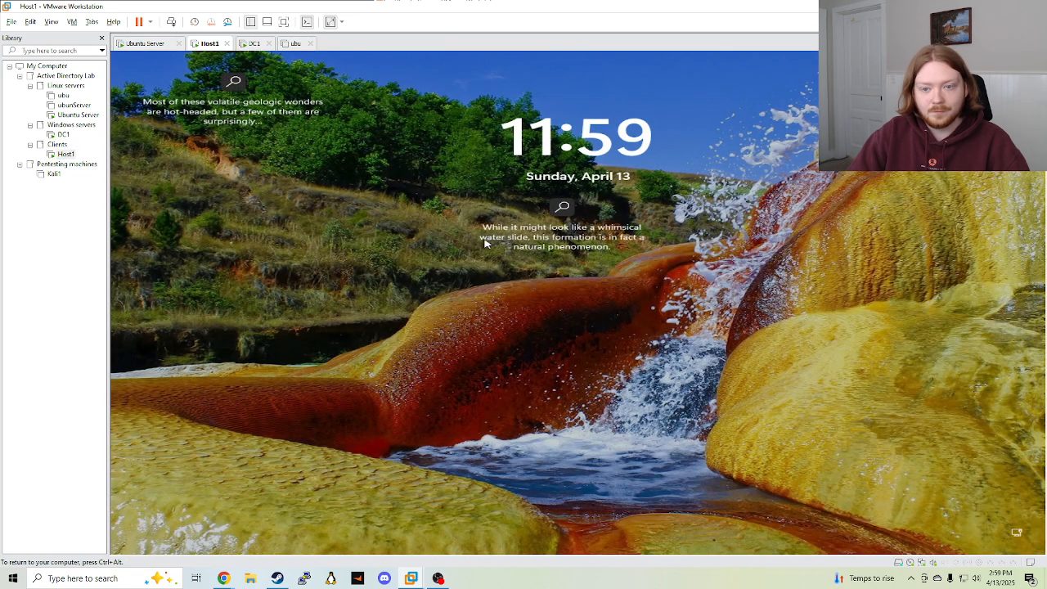
click(594, 394)
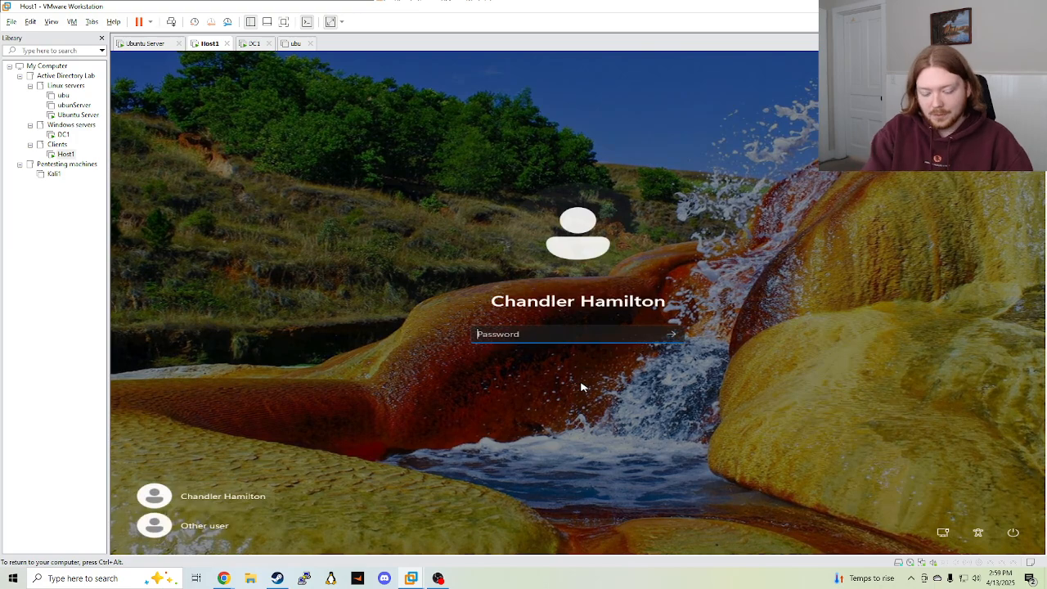
text(•••••••••)
key(Return)
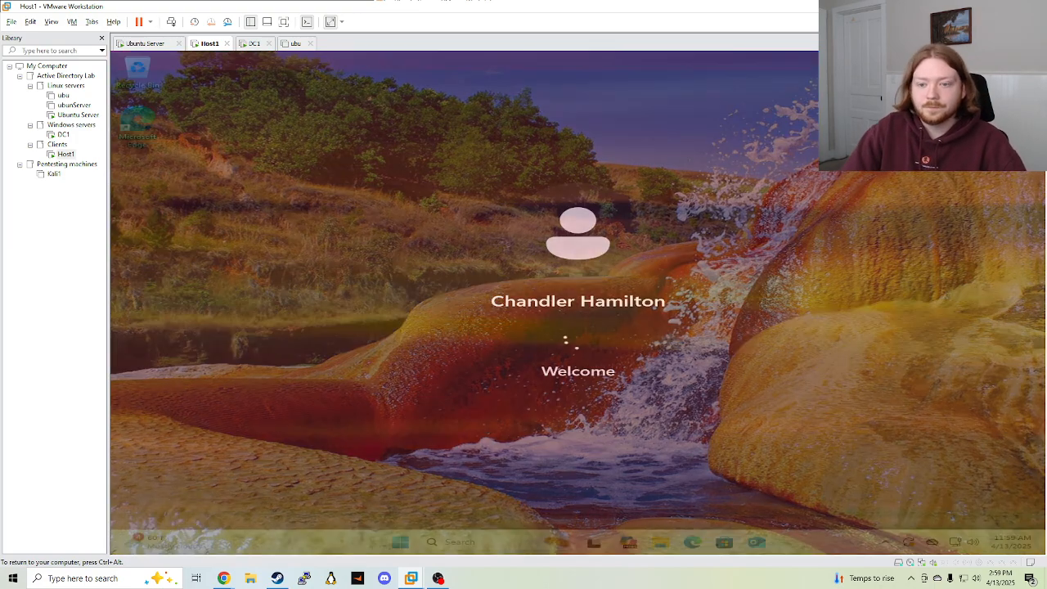
Confirm the Splunk forwarder installer is in Host1's Downloads folder, then launch Microsoft Edge
click(514, 545)
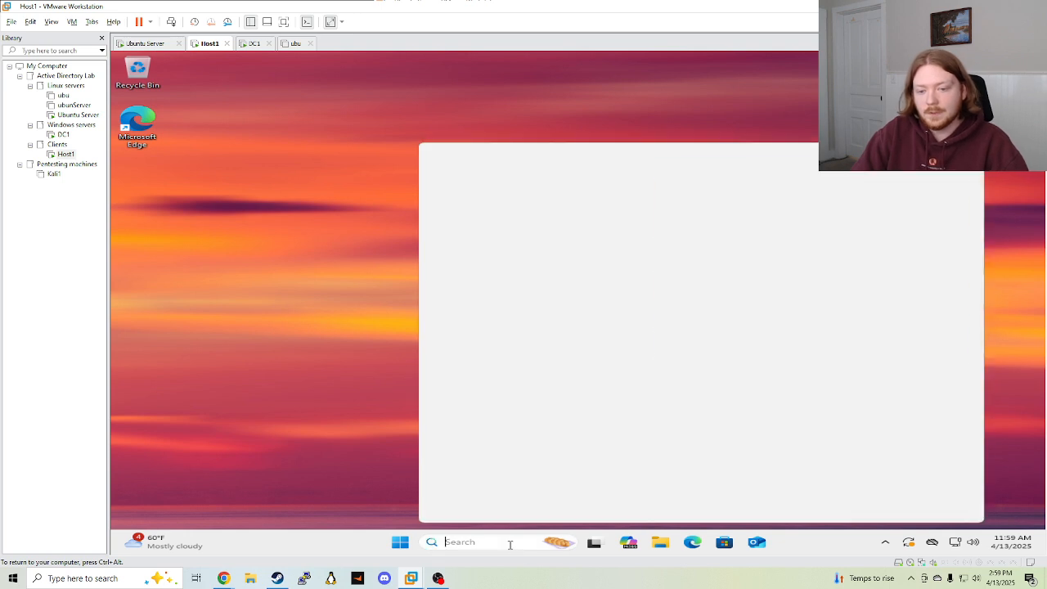
click(661, 543)
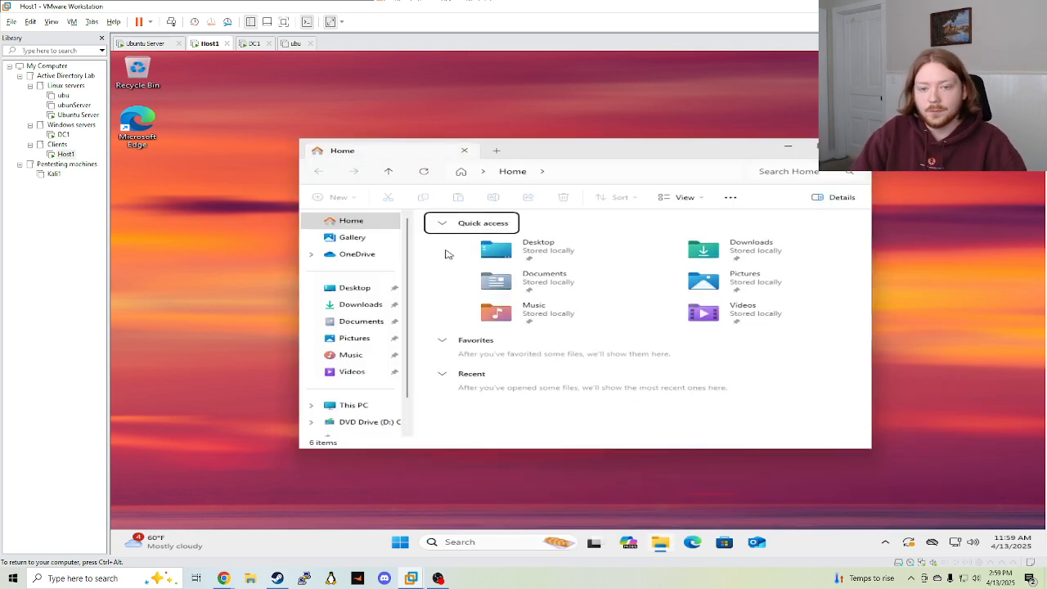
click(360, 304)
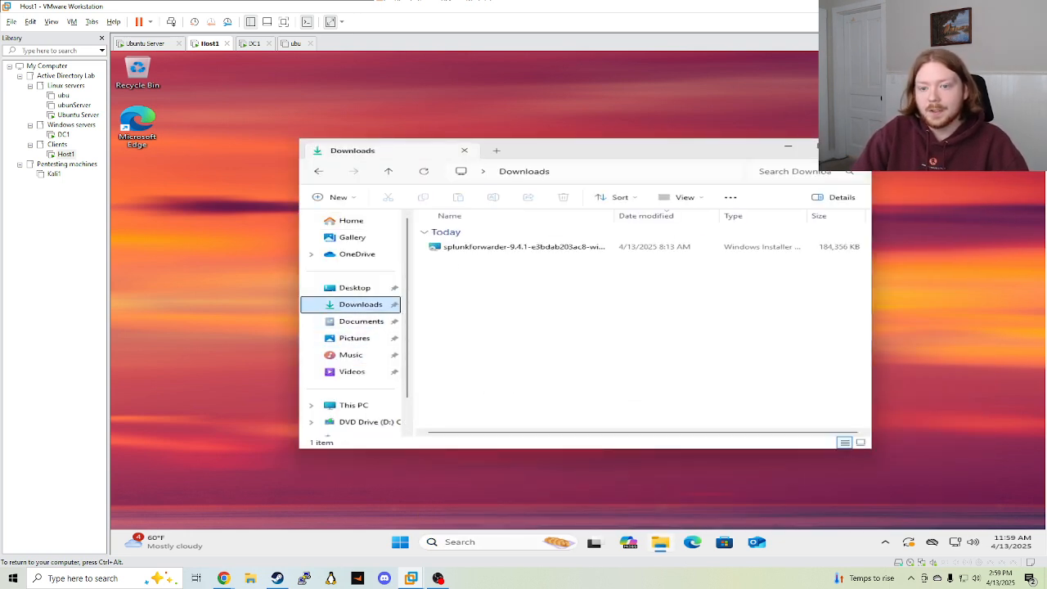
click(852, 146)
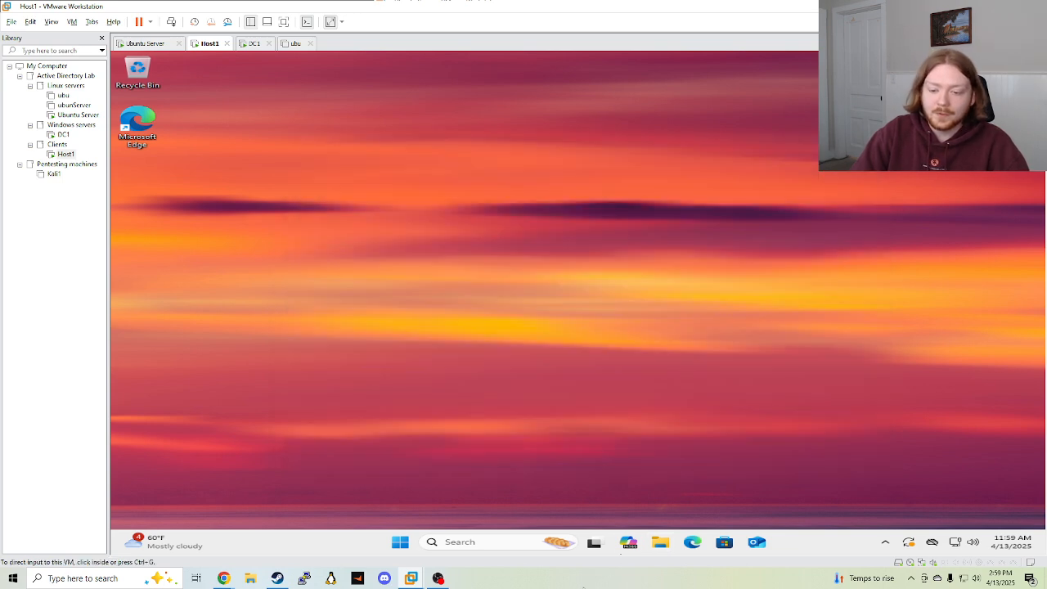
click(693, 544)
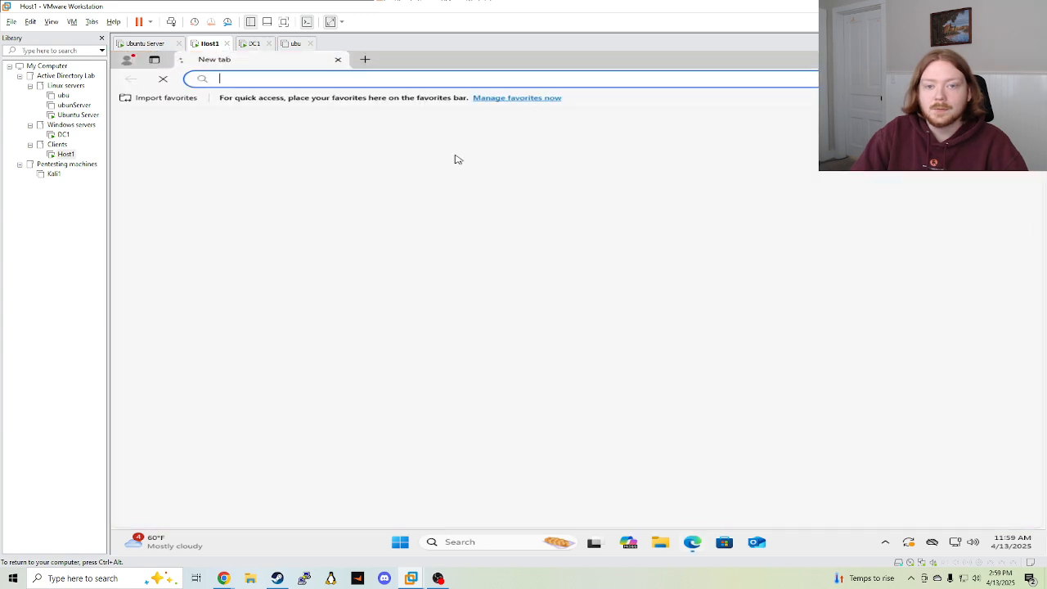
text(splu)
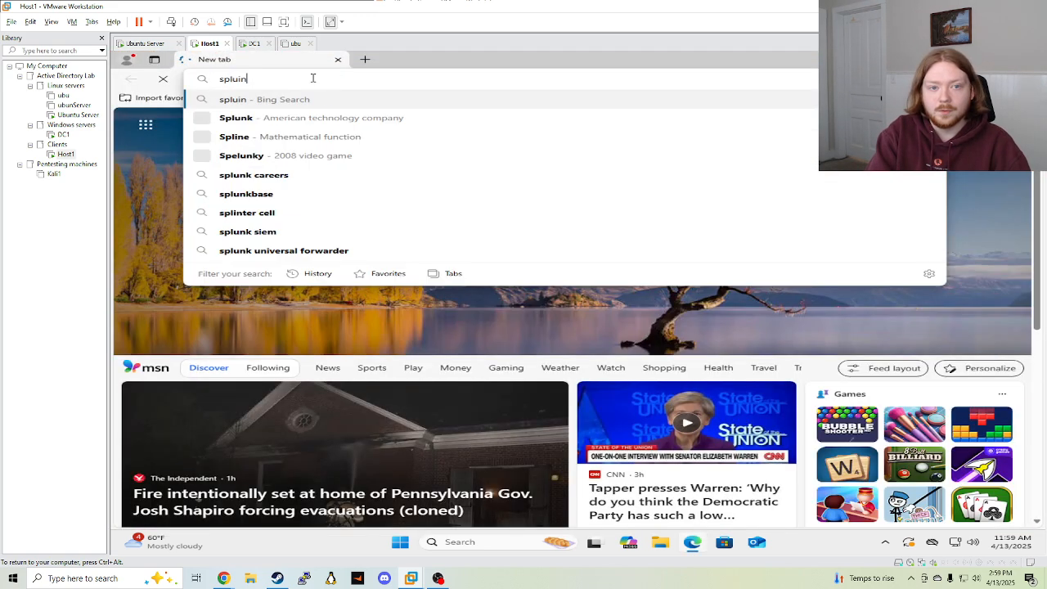
text(nk)
key(Return)
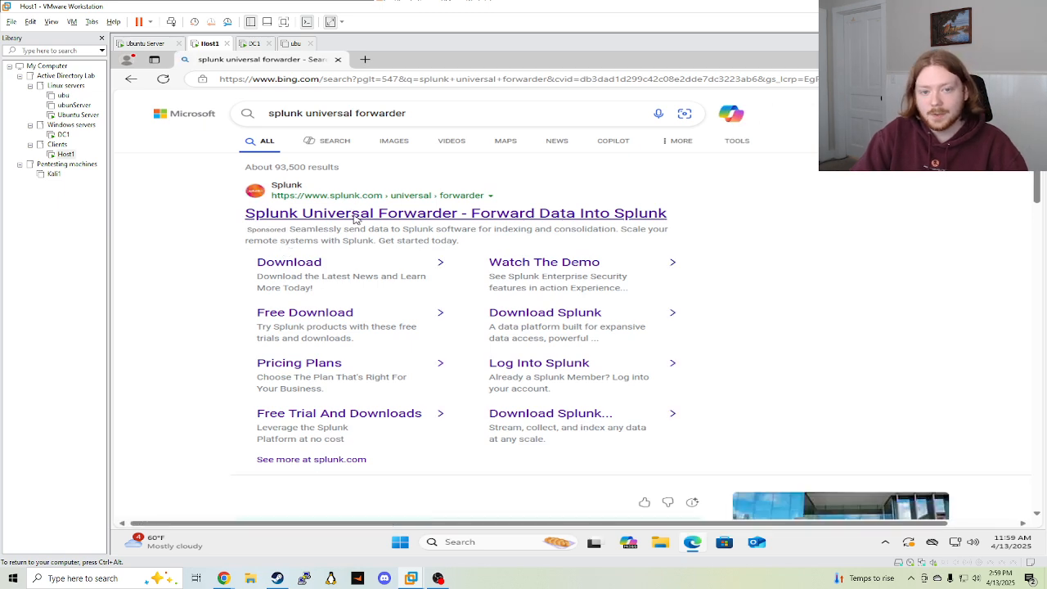
click(354, 216)
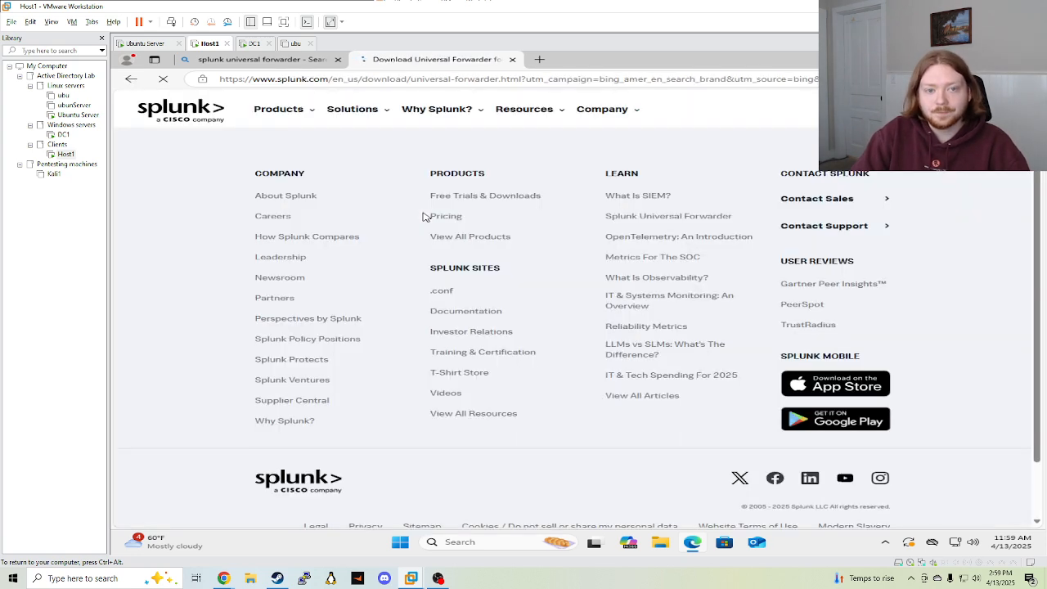
scroll(430, 233, down, 3)
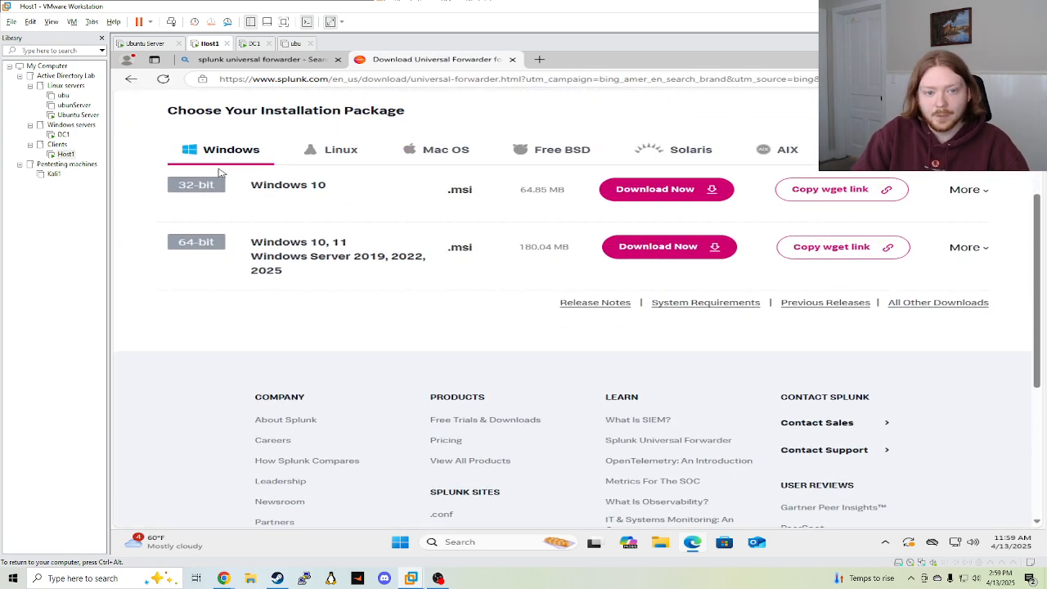
drag(172, 242, 241, 237)
click(242, 300)
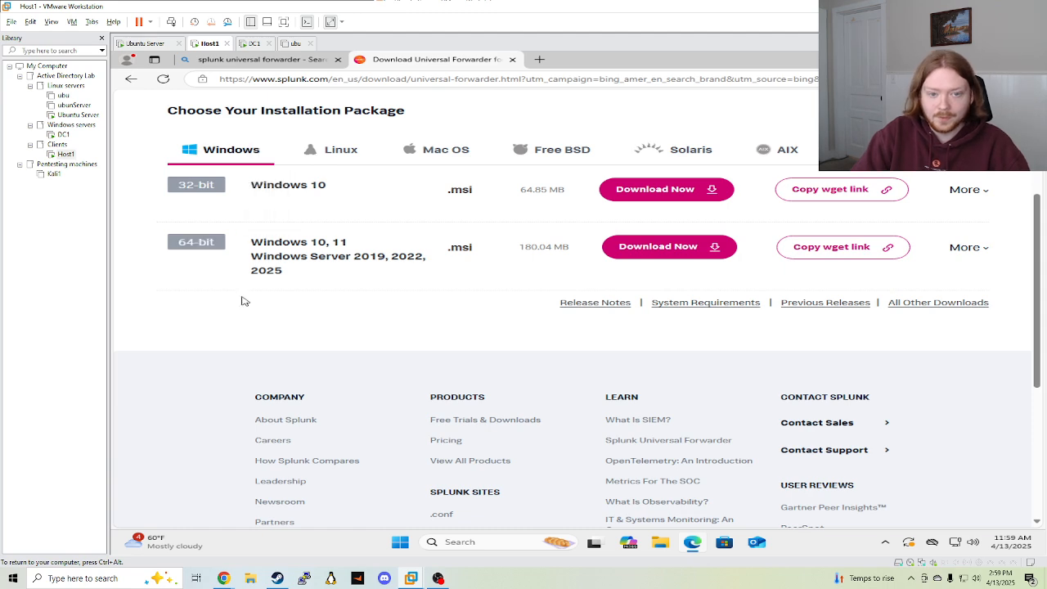
scroll(649, 250, up, 2)
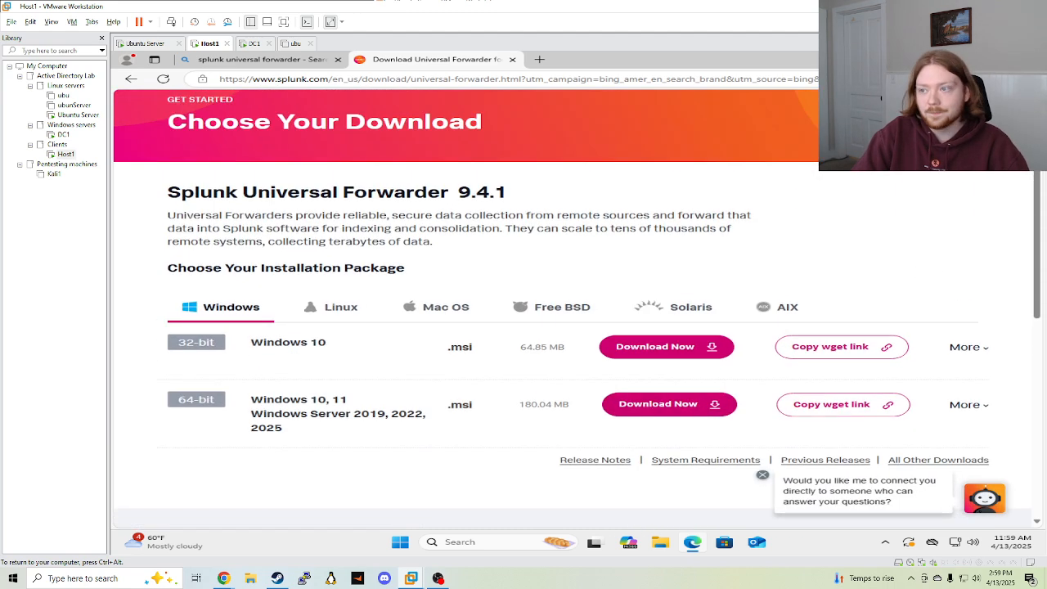
click(1031, 60)
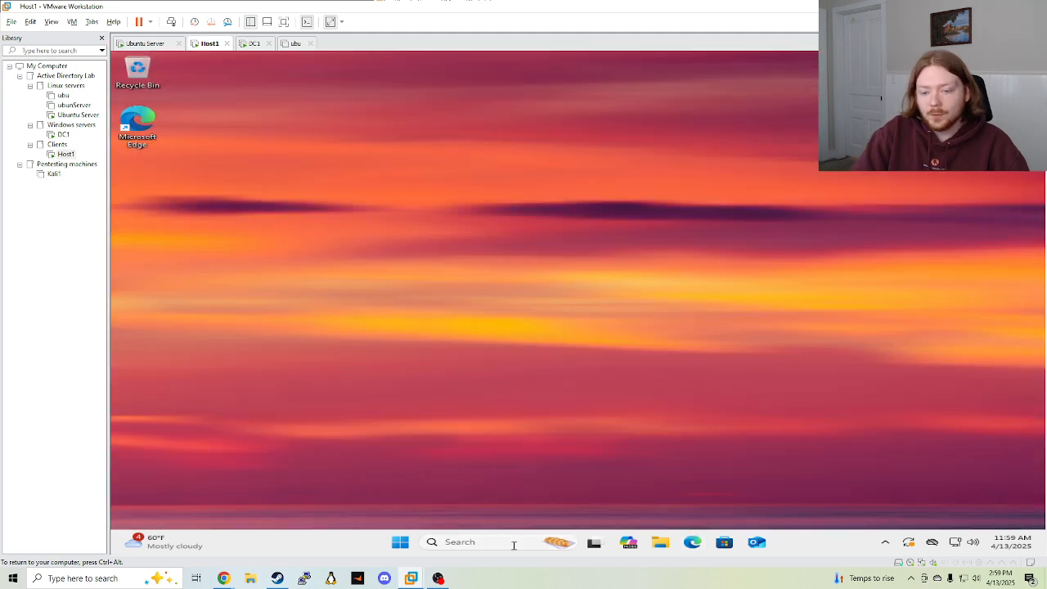
Search for 'windows defender' and open the Windows Defender Firewall settings
click(514, 542)
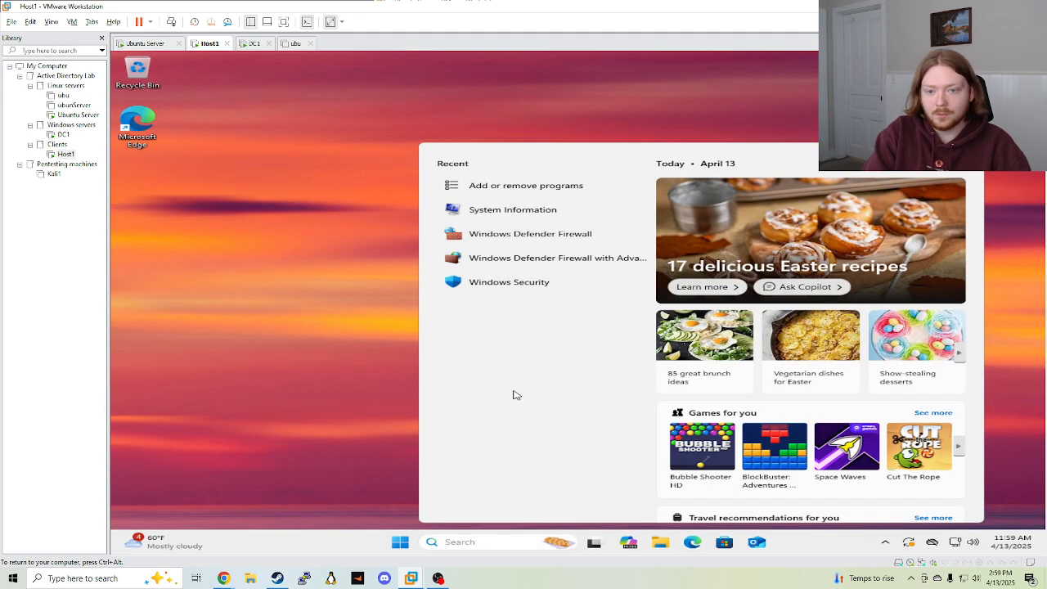
text(windo)
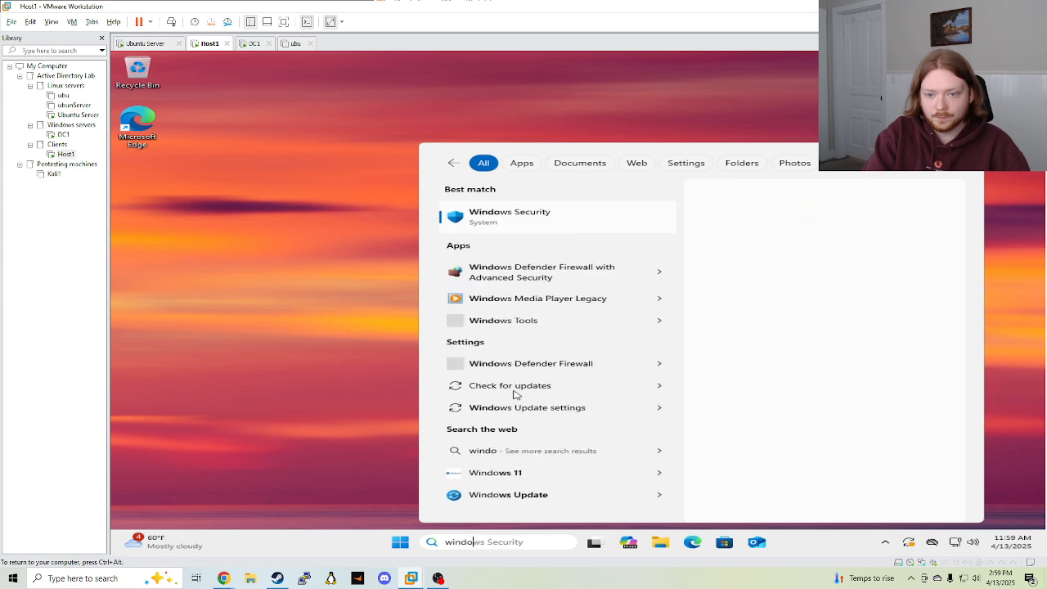
text(ws defender)
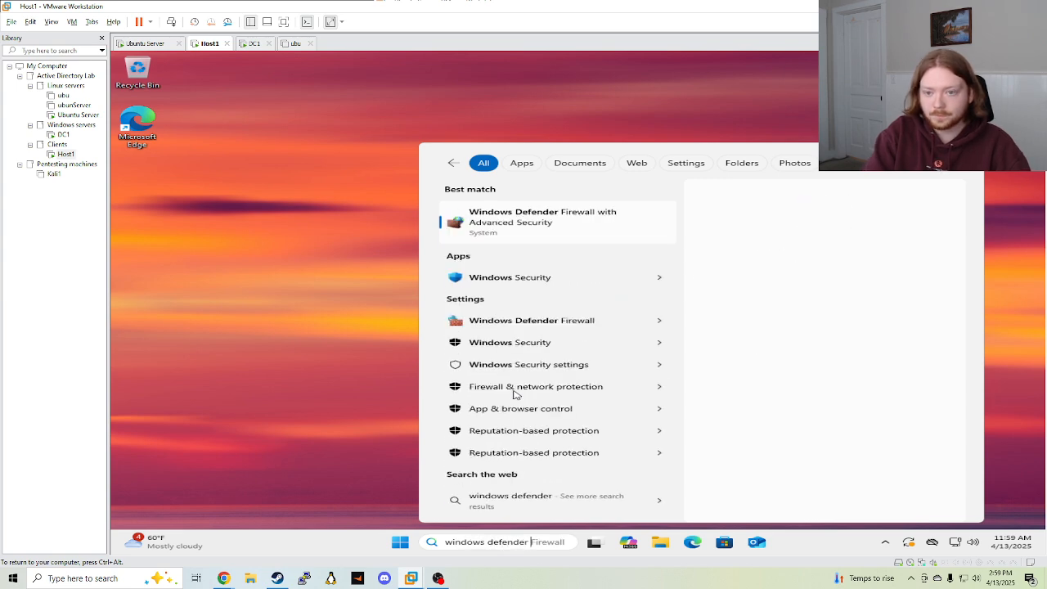
click(535, 324)
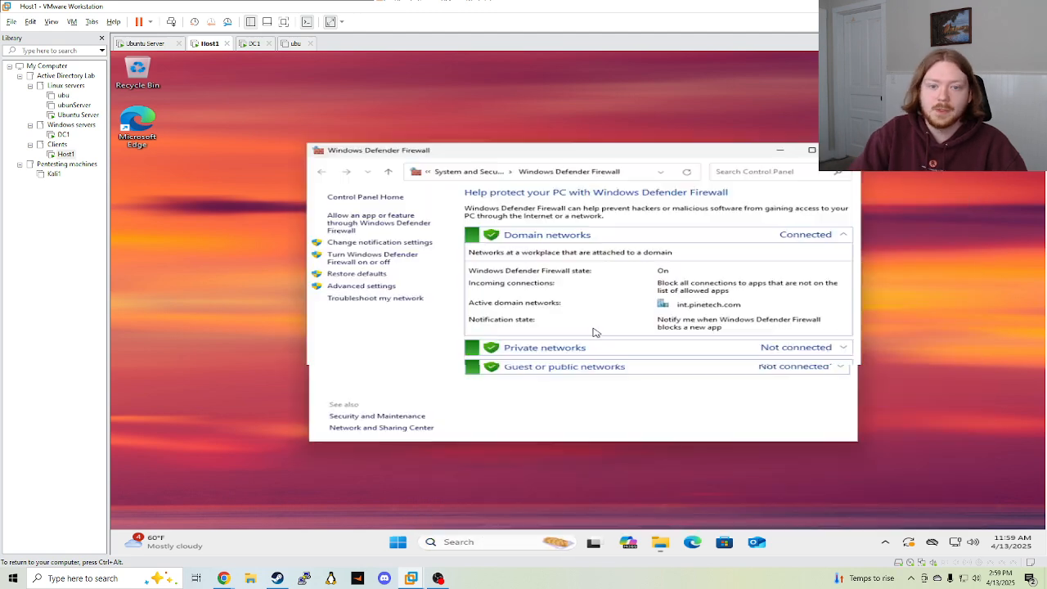
Request Advanced settings and try admin credentials in the UAC elevation prompt
click(355, 285)
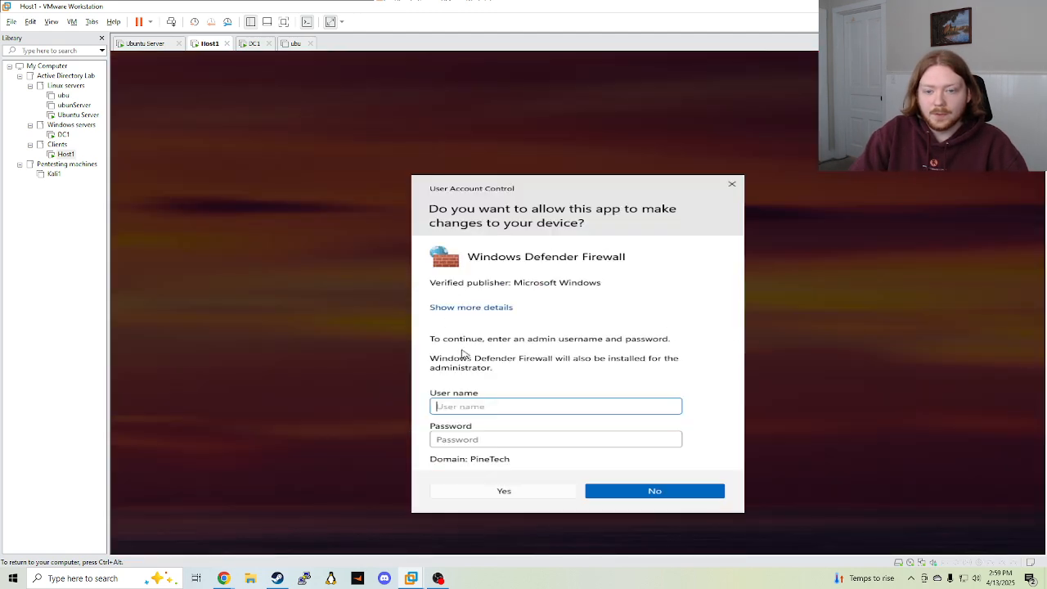
text(adminstrator)
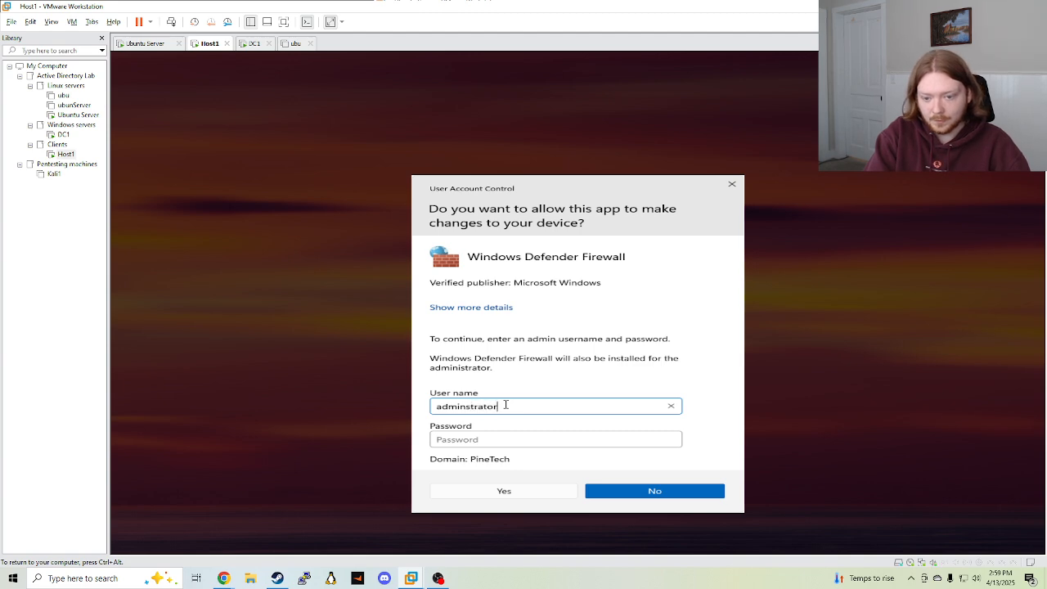
key(Tab)
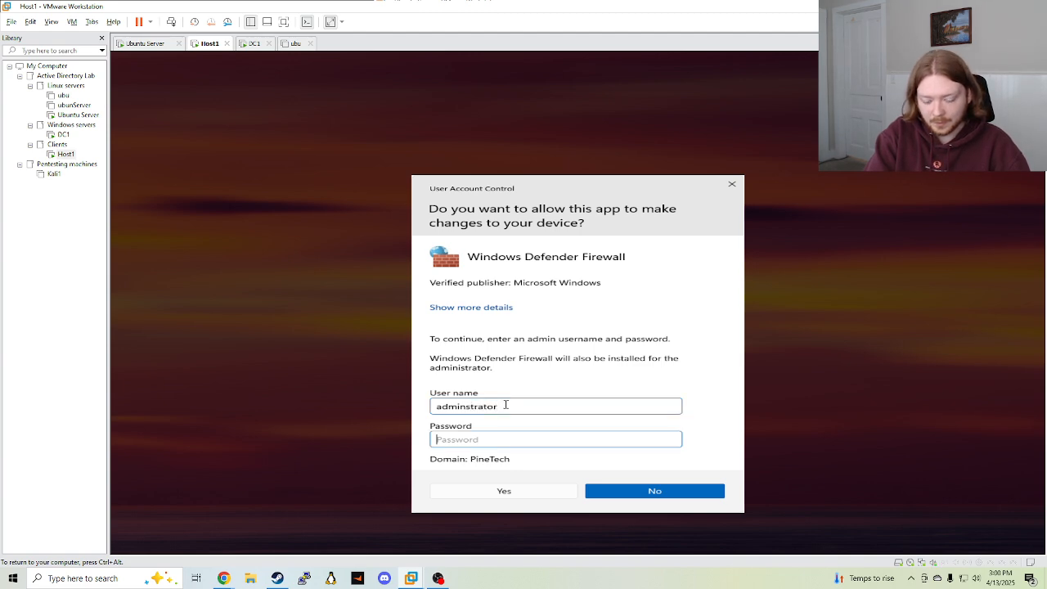
text(•••)
key(Return)
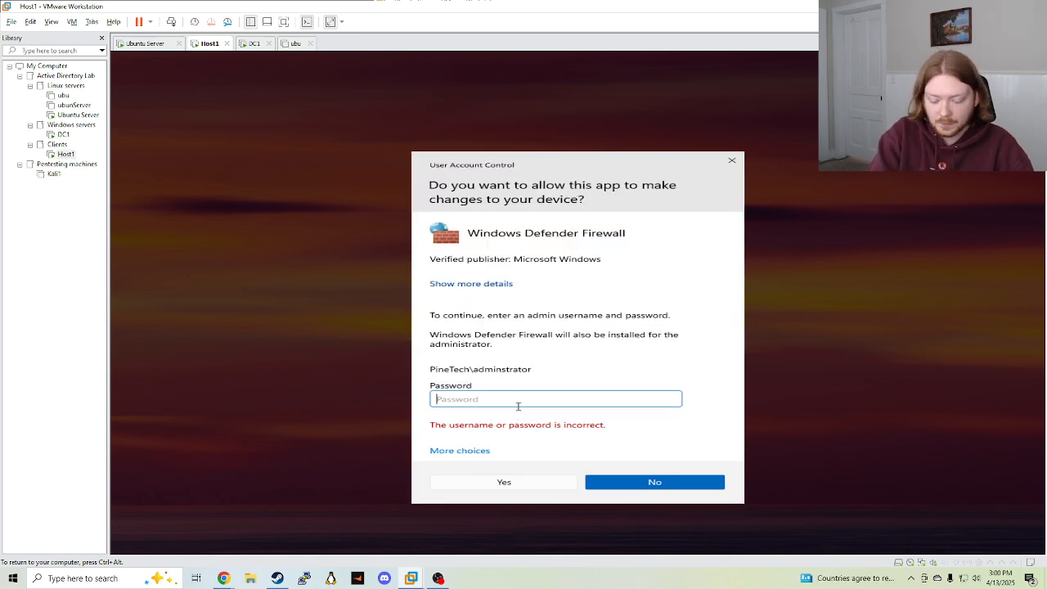
text(•)
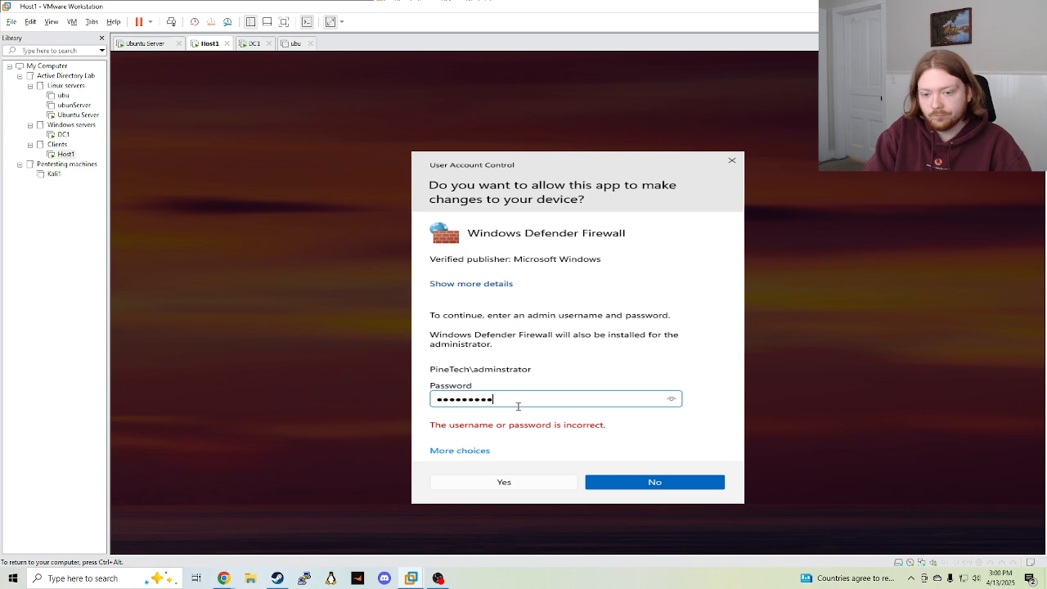
text(•••••••••)
key(Return)
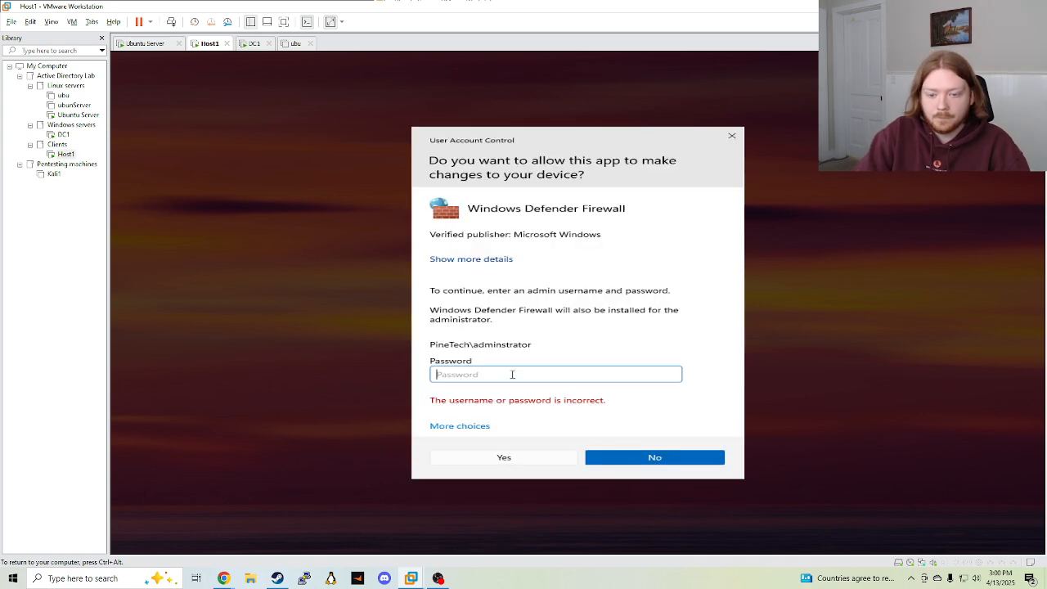
text(•)
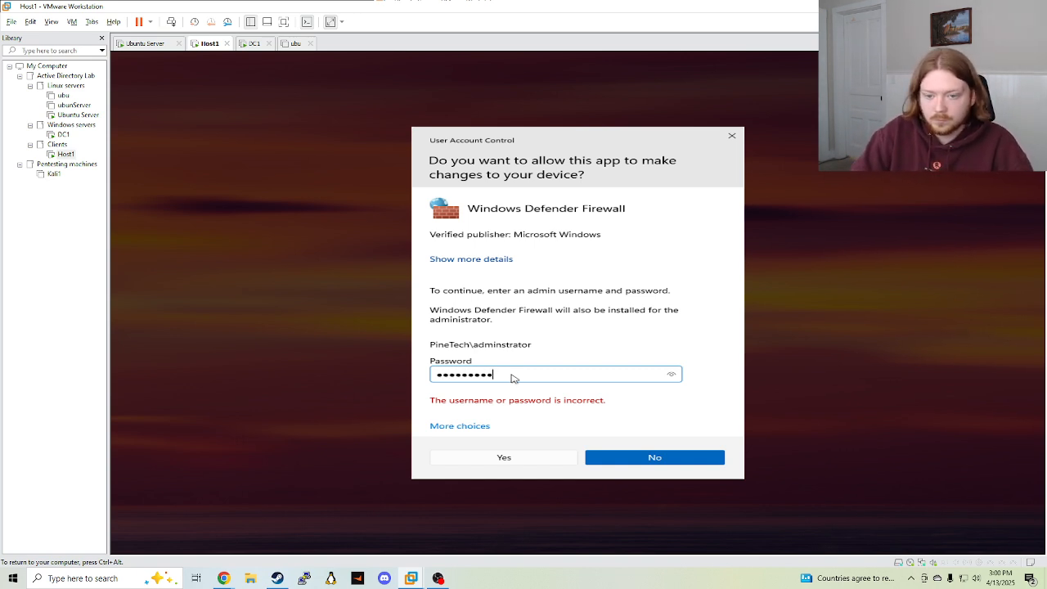
text(•••••••••)
key(Return)
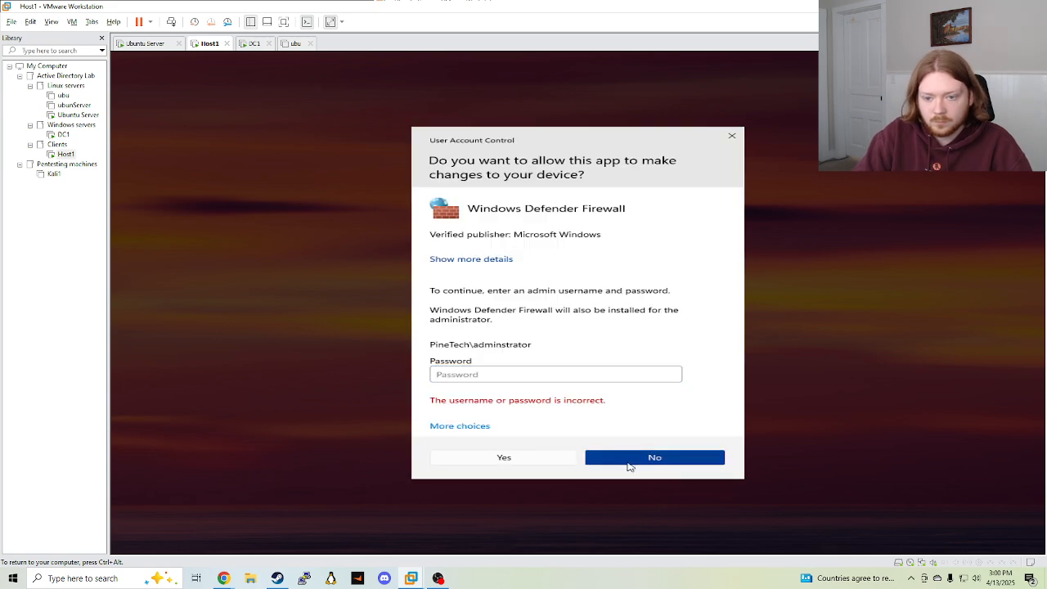
Reopen Advanced settings and approve elevation with the administrator account's credentials
click(619, 459)
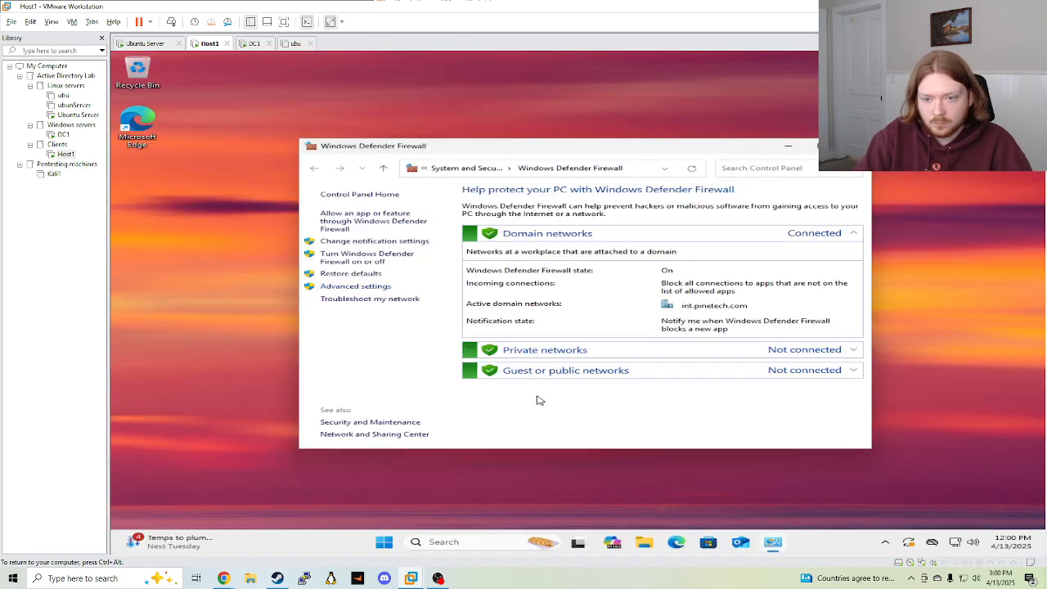
click(369, 286)
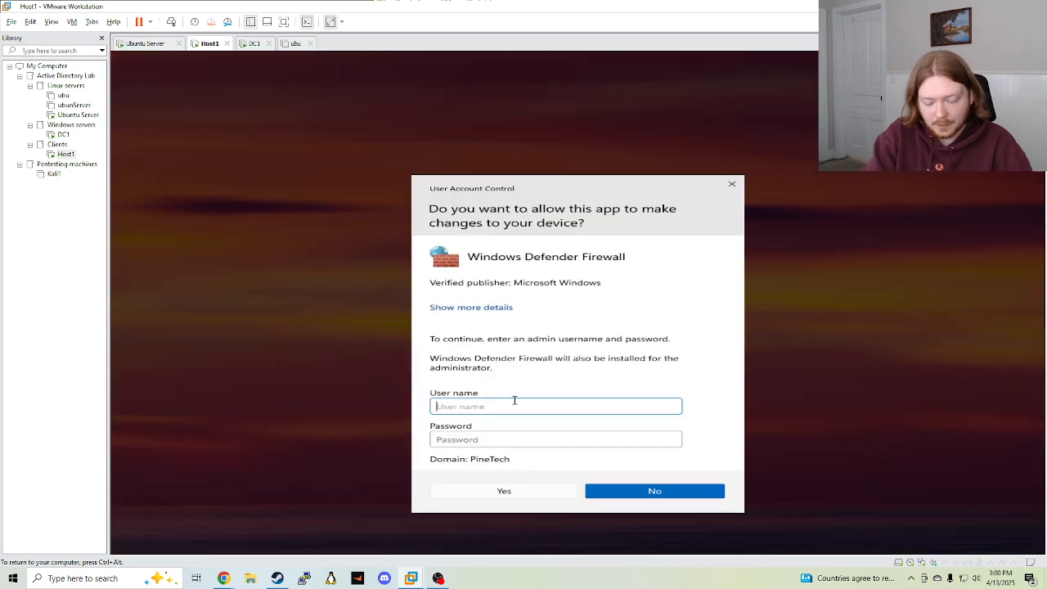
text(administrator)
key(Tab)
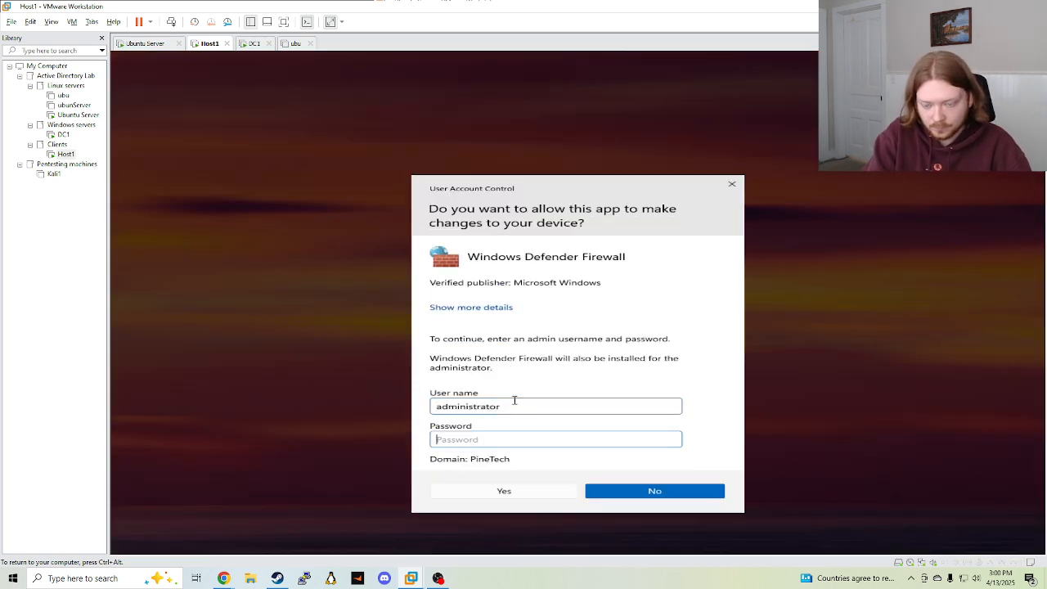
text(P)
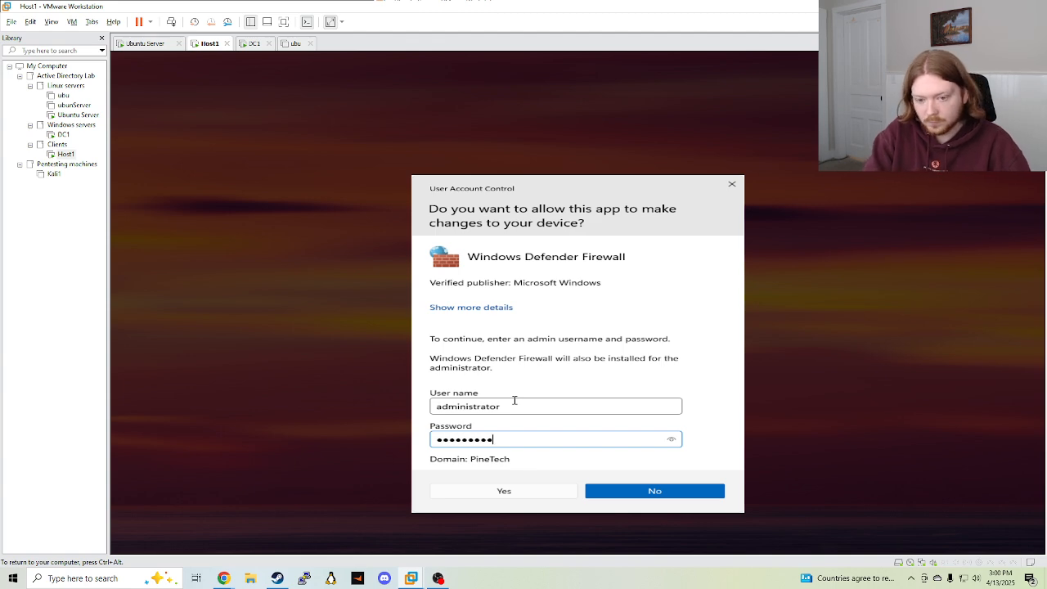
key(Return)
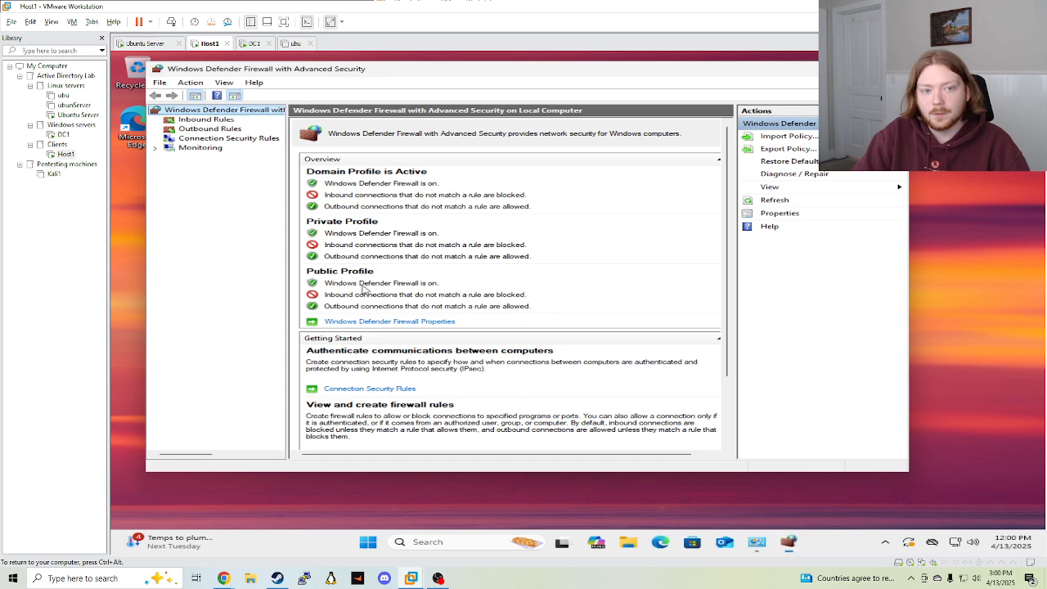
Start a new Port-type rule under Outbound Rules
click(178, 120)
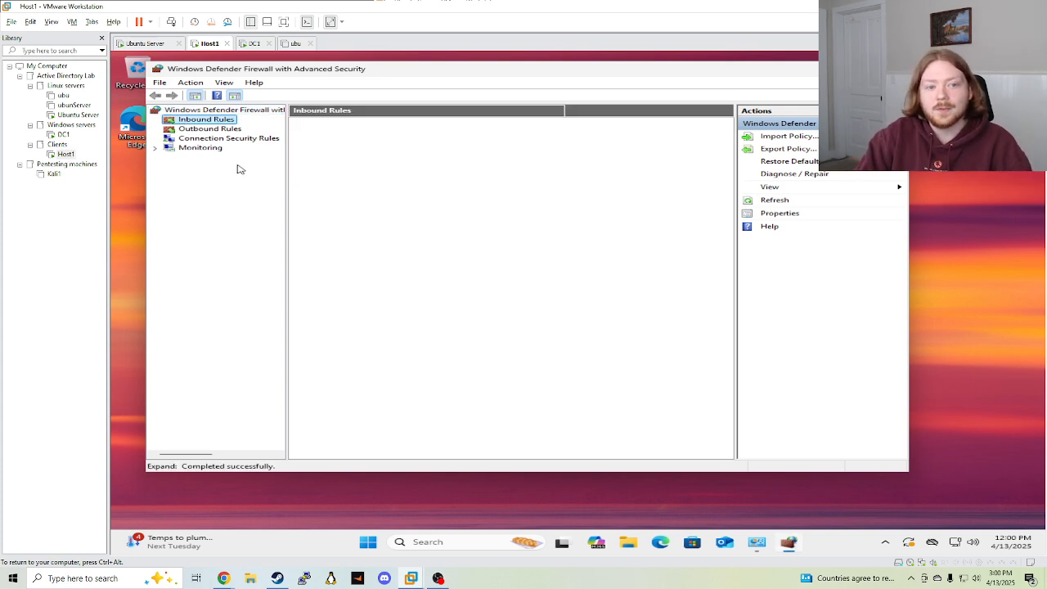
click(212, 129)
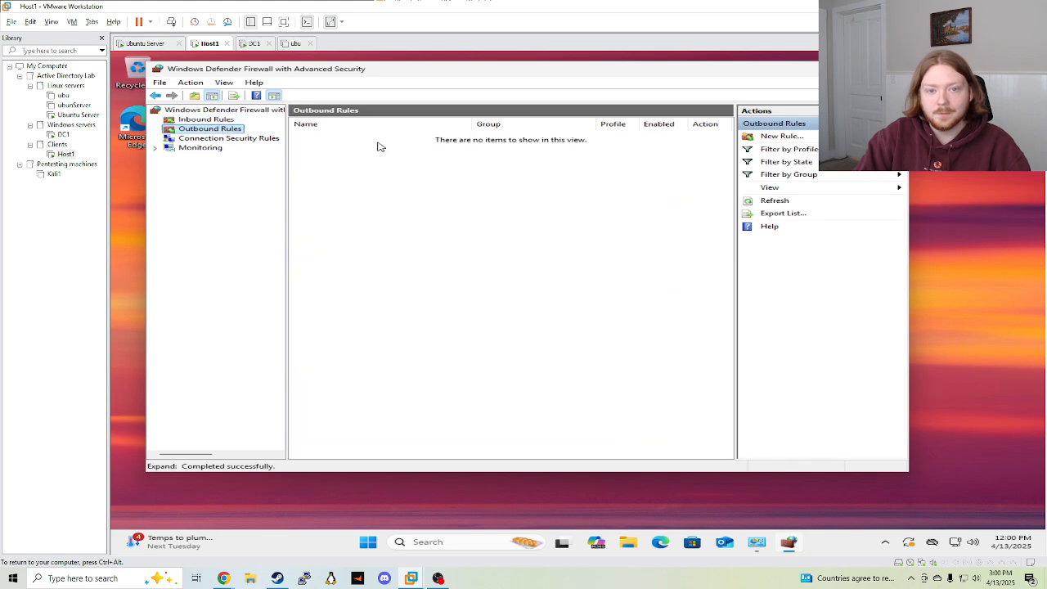
click(200, 120)
click(211, 129)
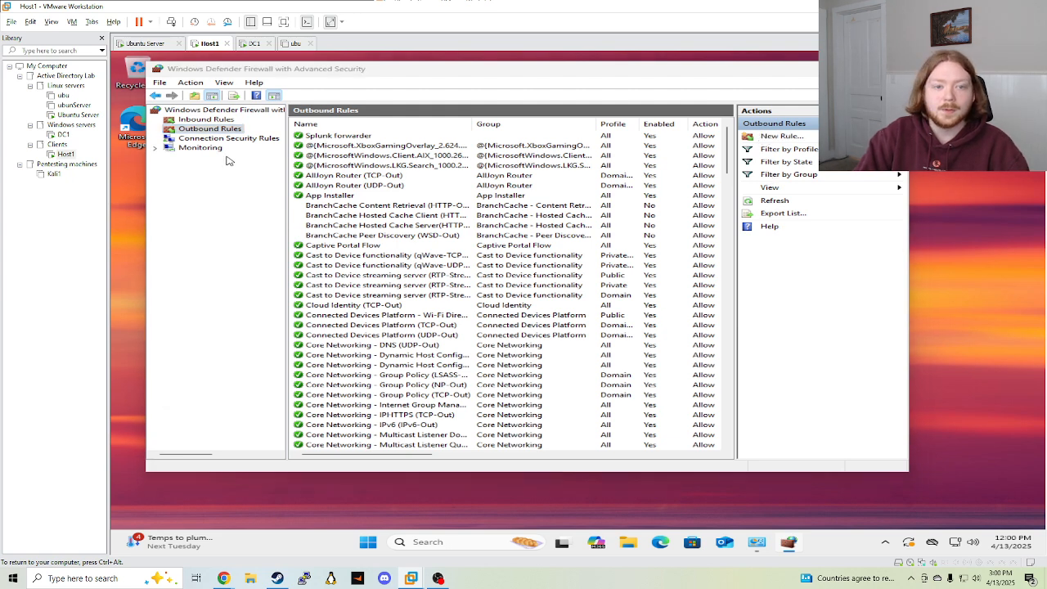
click(332, 201)
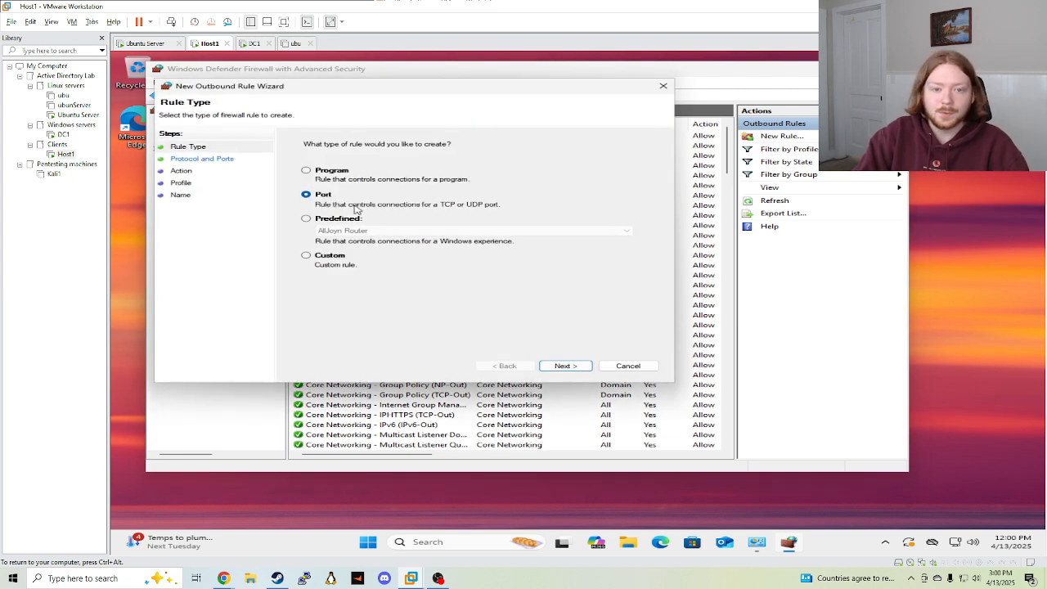
click(565, 367)
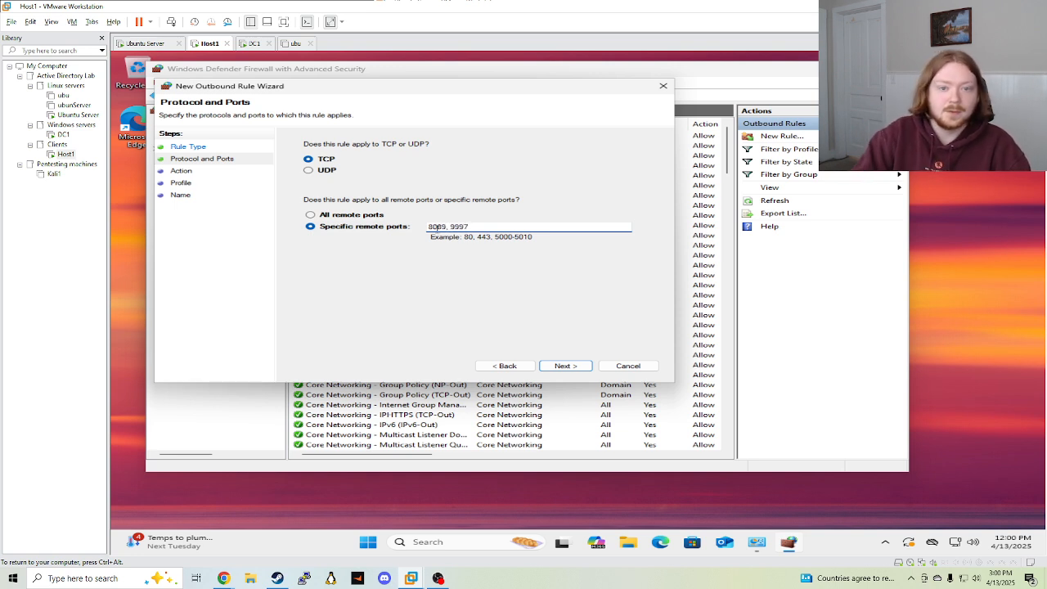
Allow TCP remote ports 8089, 9997 on all profiles and name the rule 'Splunk forward'
drag(431, 227, 526, 226)
click(526, 226)
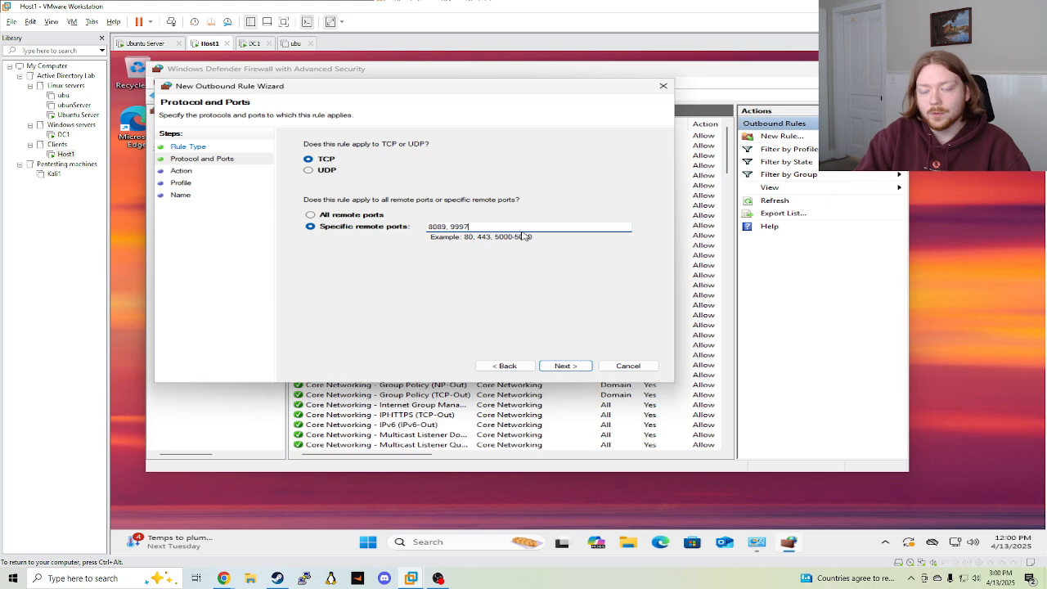
drag(440, 88, 525, 83)
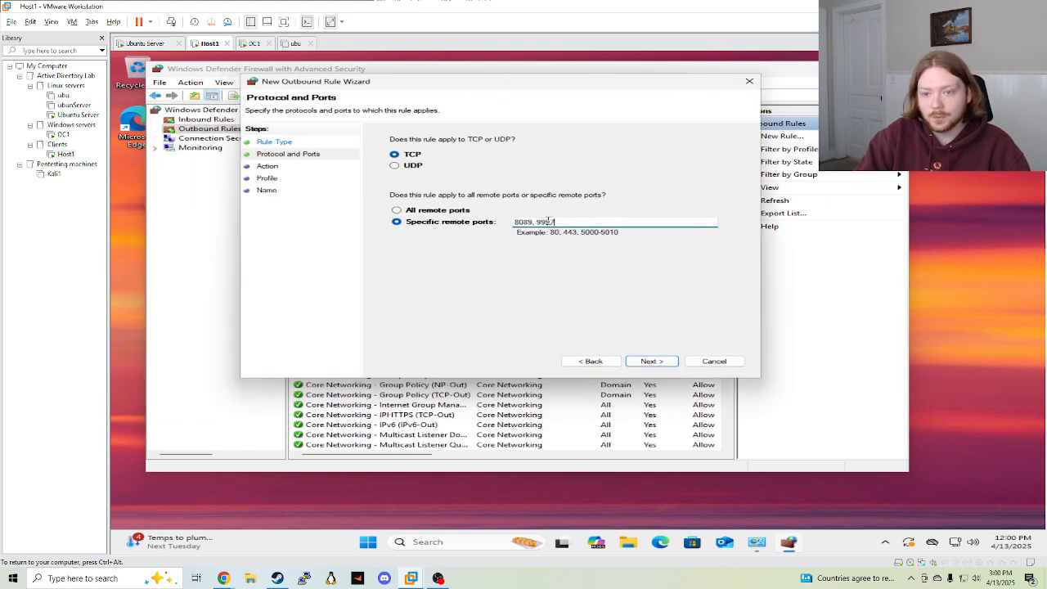
double_click(523, 221)
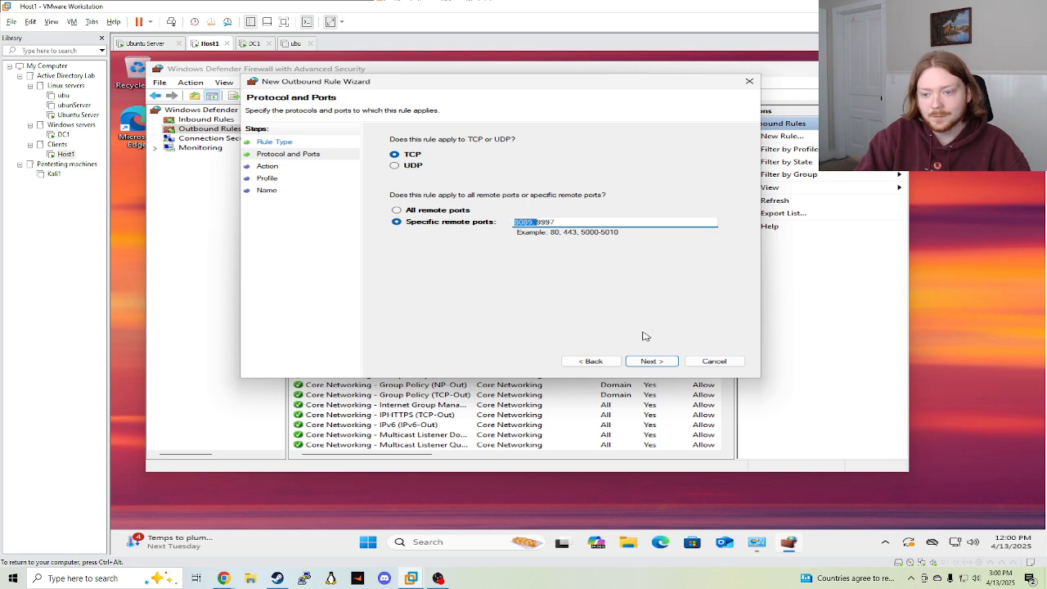
click(563, 222)
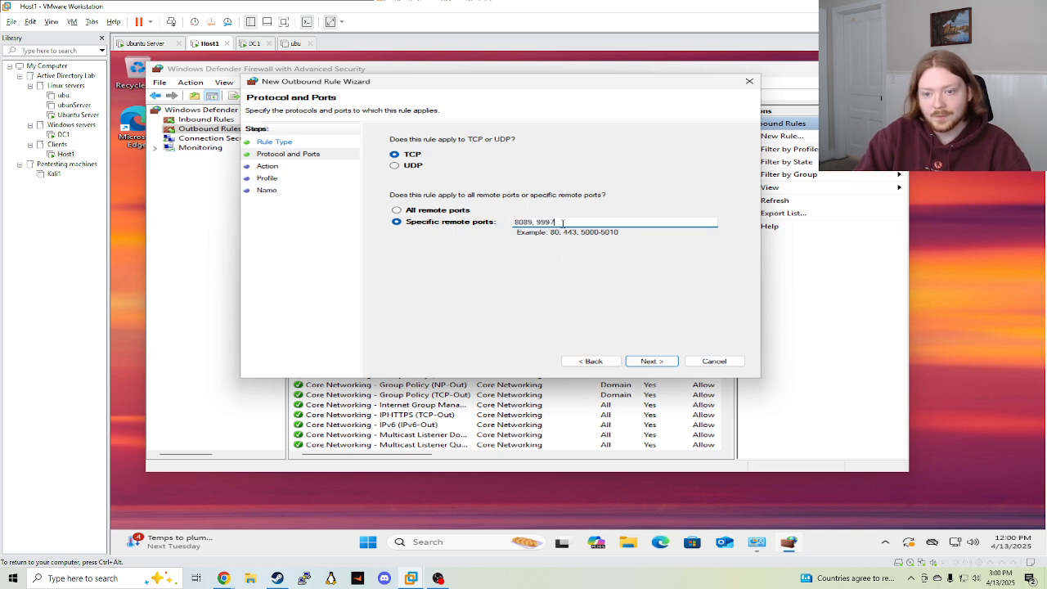
click(646, 360)
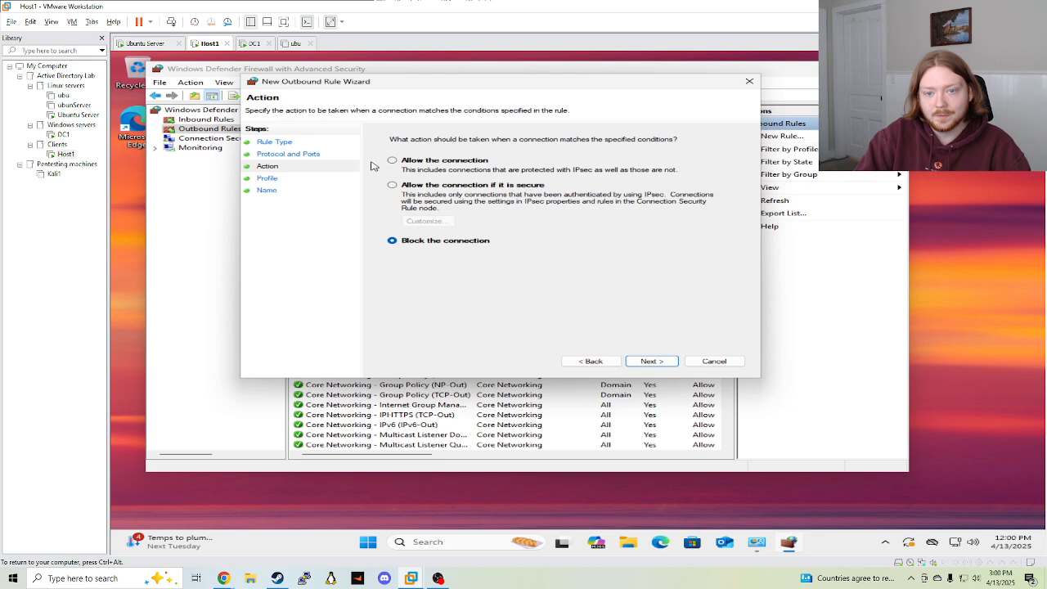
click(393, 161)
click(650, 361)
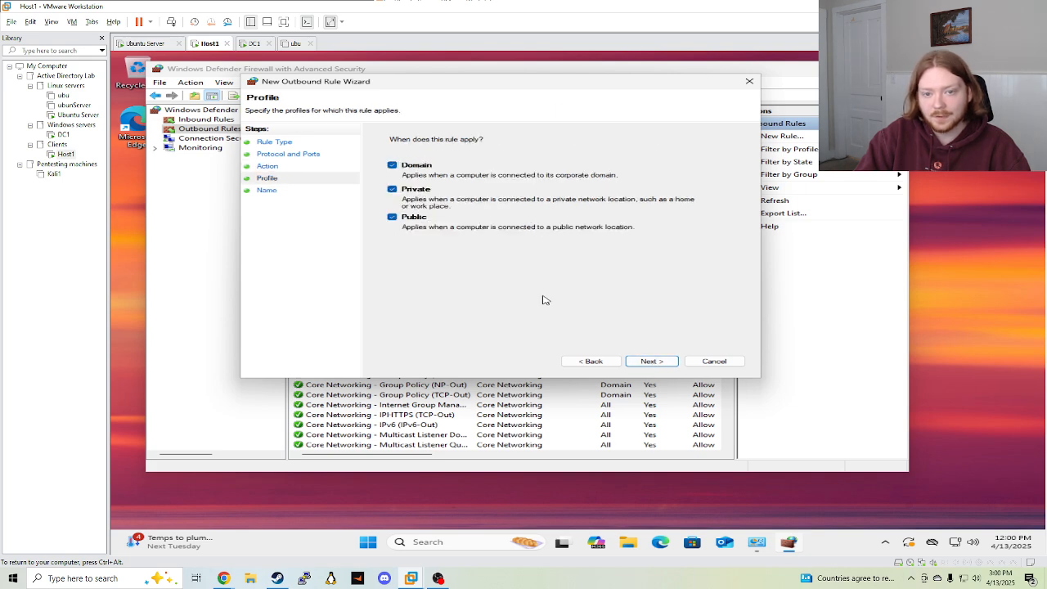
click(651, 362)
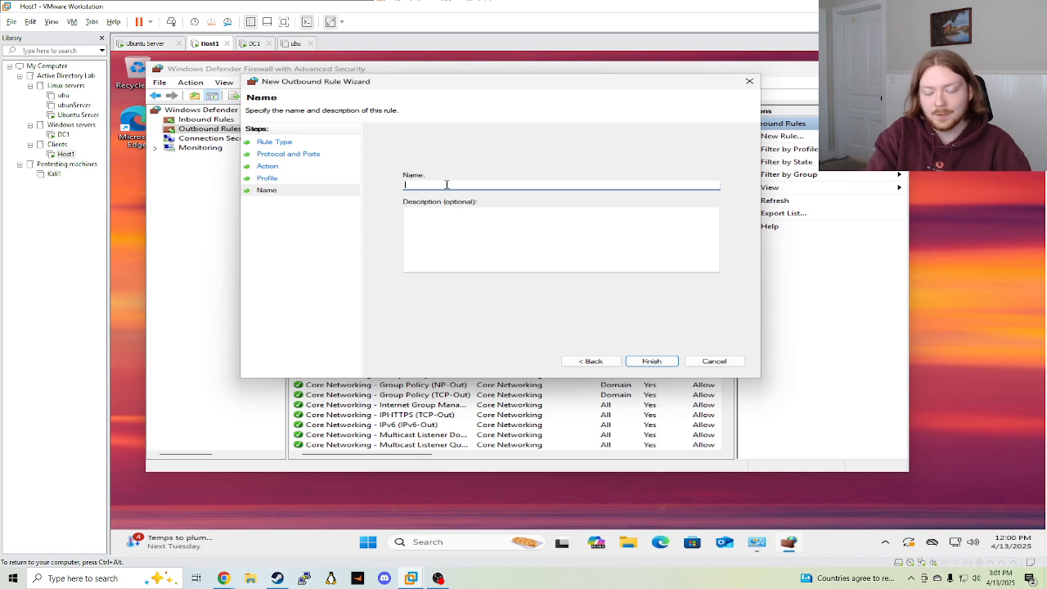
text(Splunk fo)
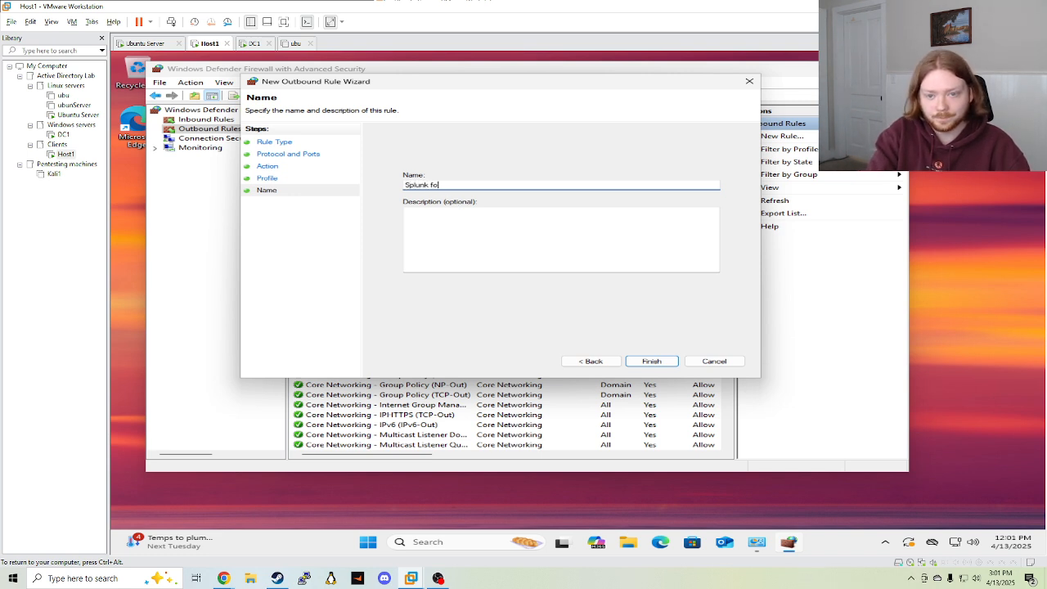
text(wrward)
click(651, 360)
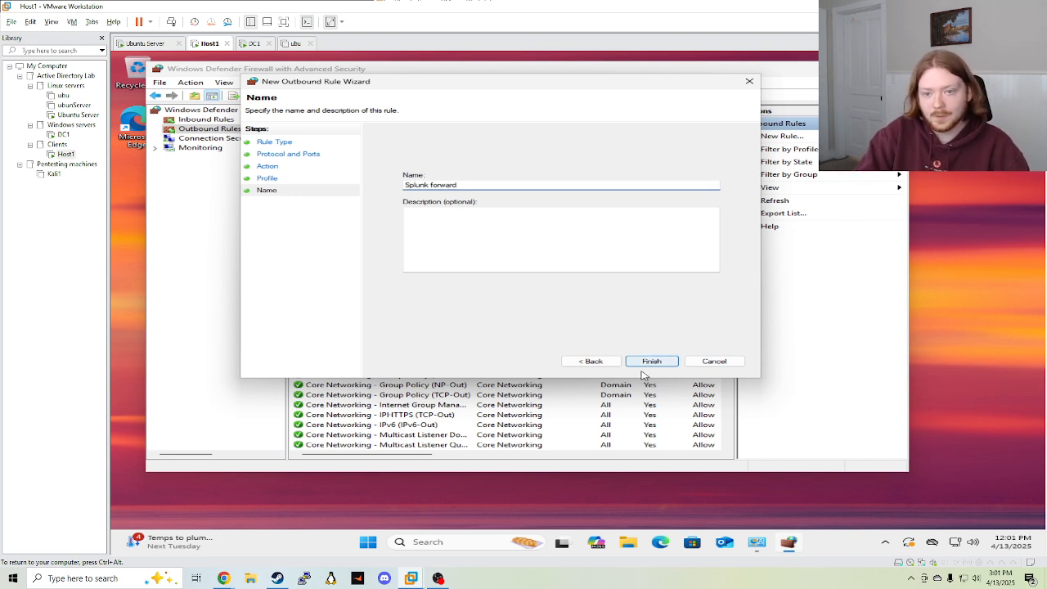
Create inbound Port rule 'Splunk Forward' allowing TCP local ports 8089, 9997 on all profiles
click(206, 119)
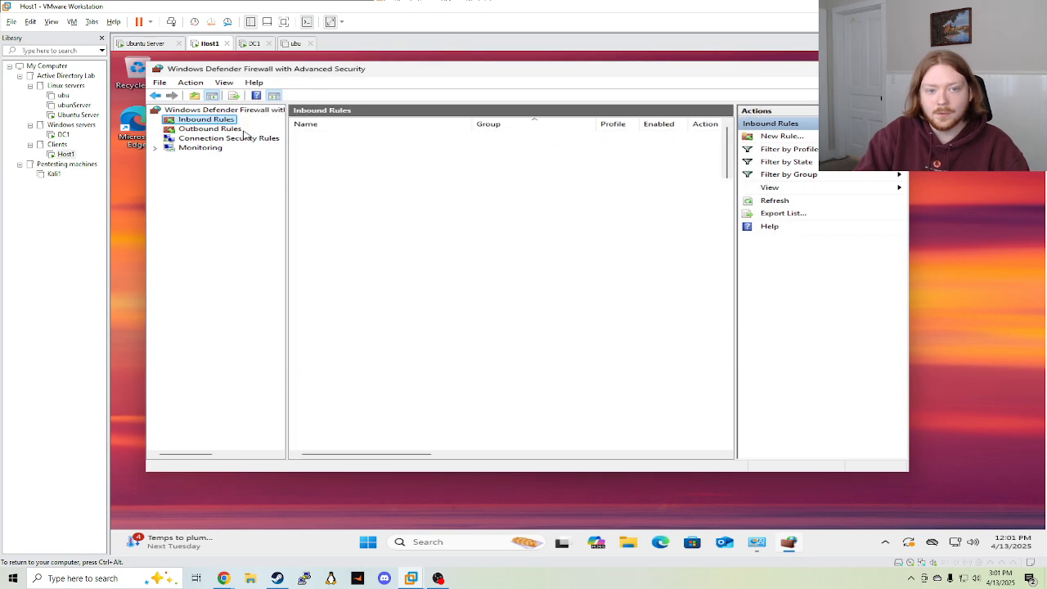
click(781, 137)
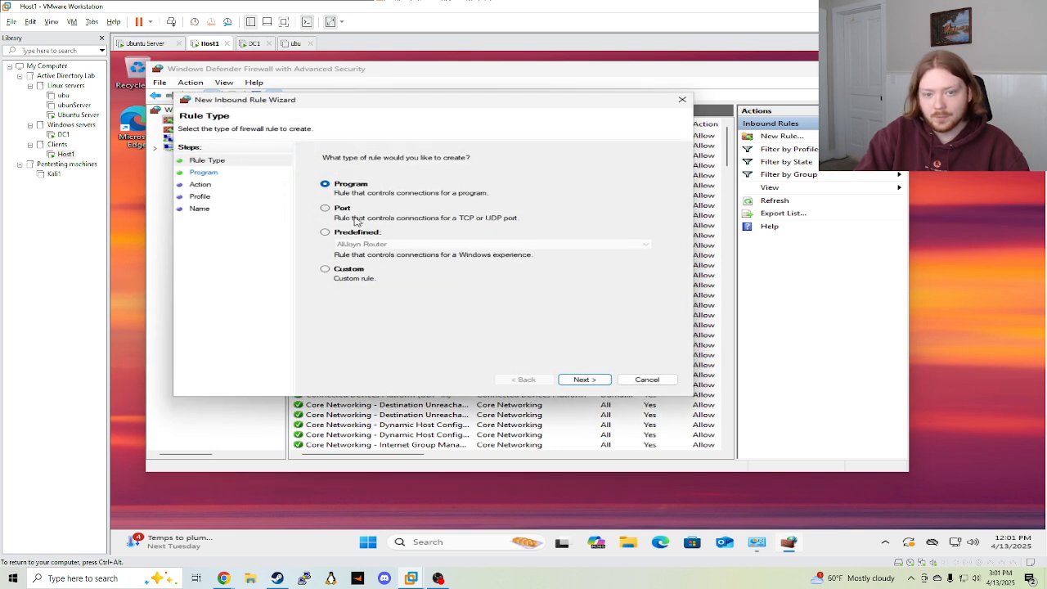
click(355, 220)
key(Return)
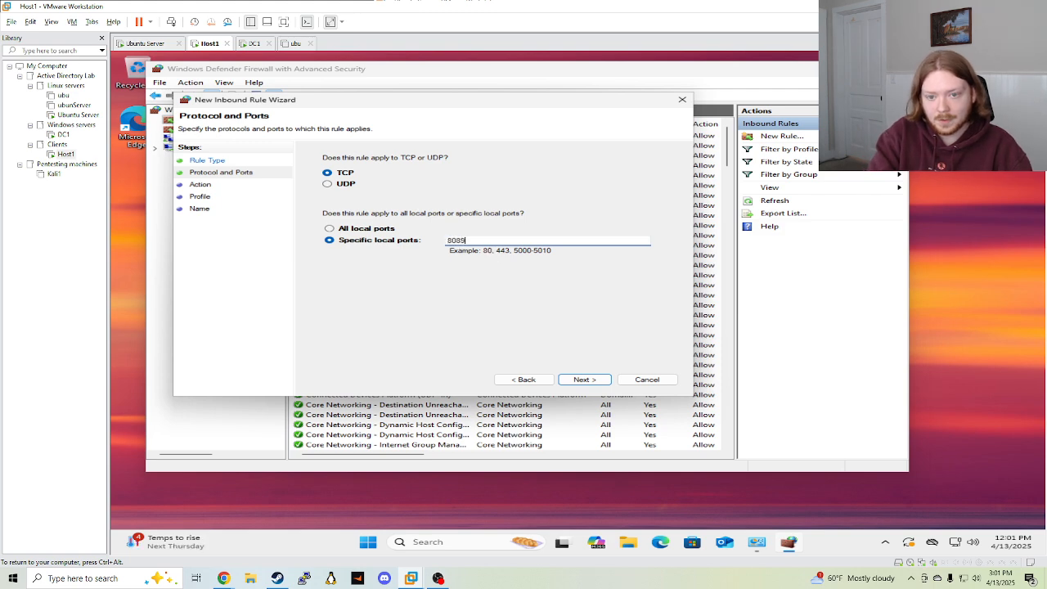
text(8089, 9997)
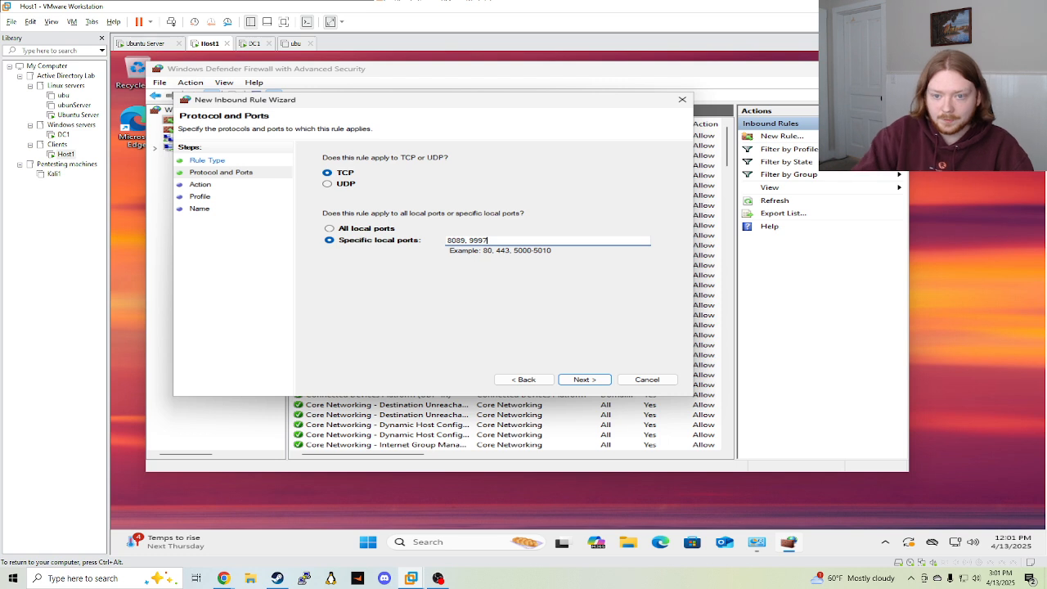
click(580, 382)
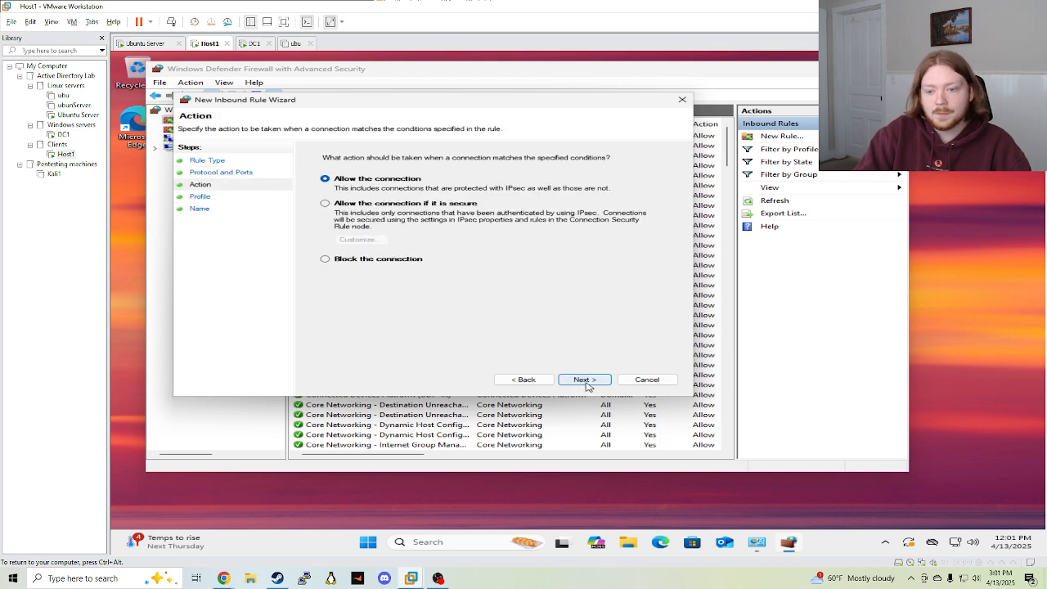
click(585, 382)
click(584, 383)
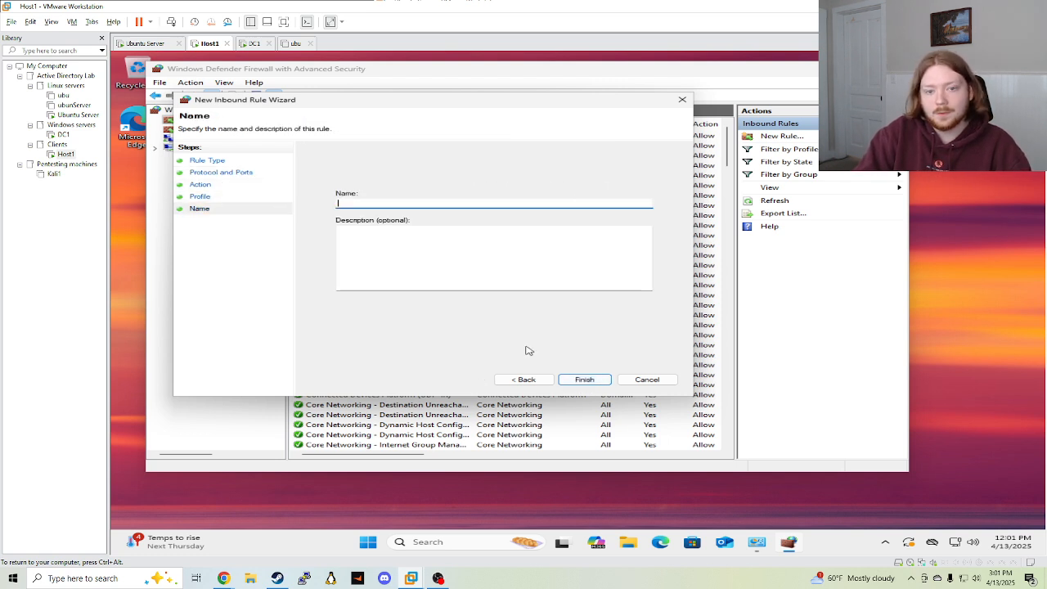
text(Splunk Forward)
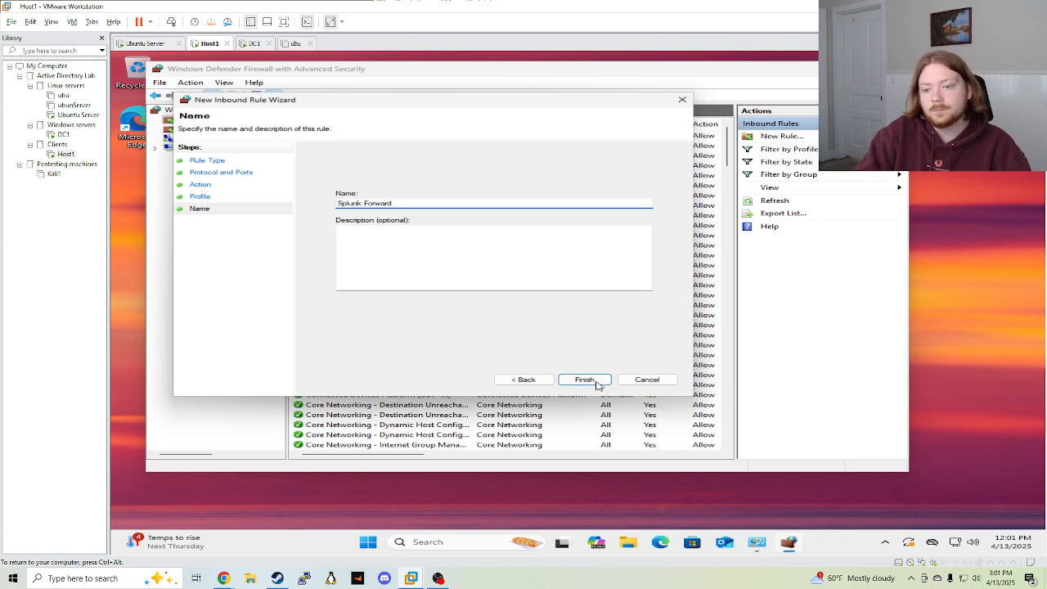
click(597, 383)
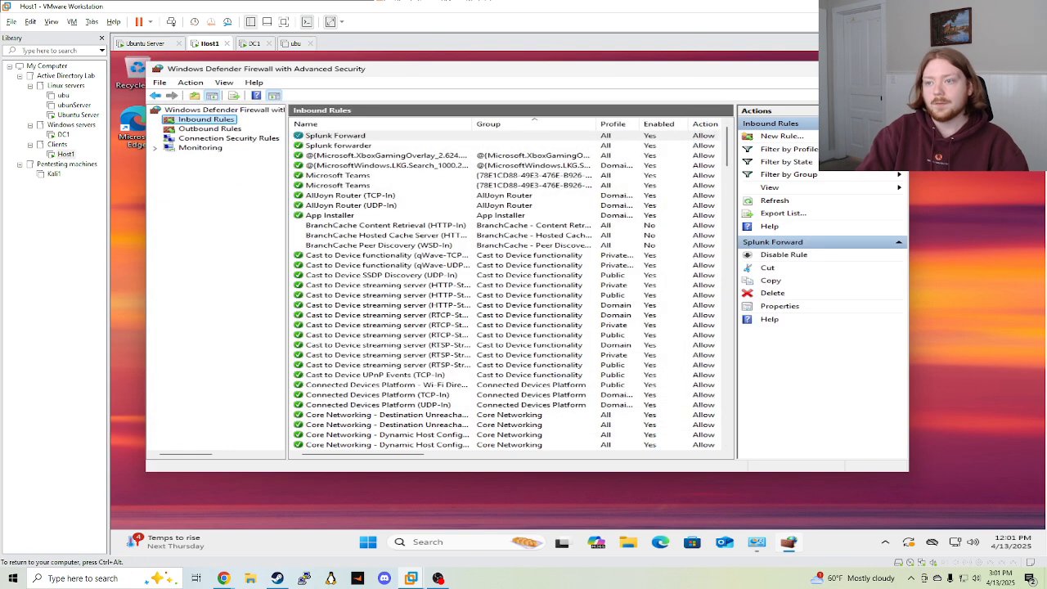
Close the firewall windows and switch to the Ubuntu Server VM running Splunk
click(892, 69)
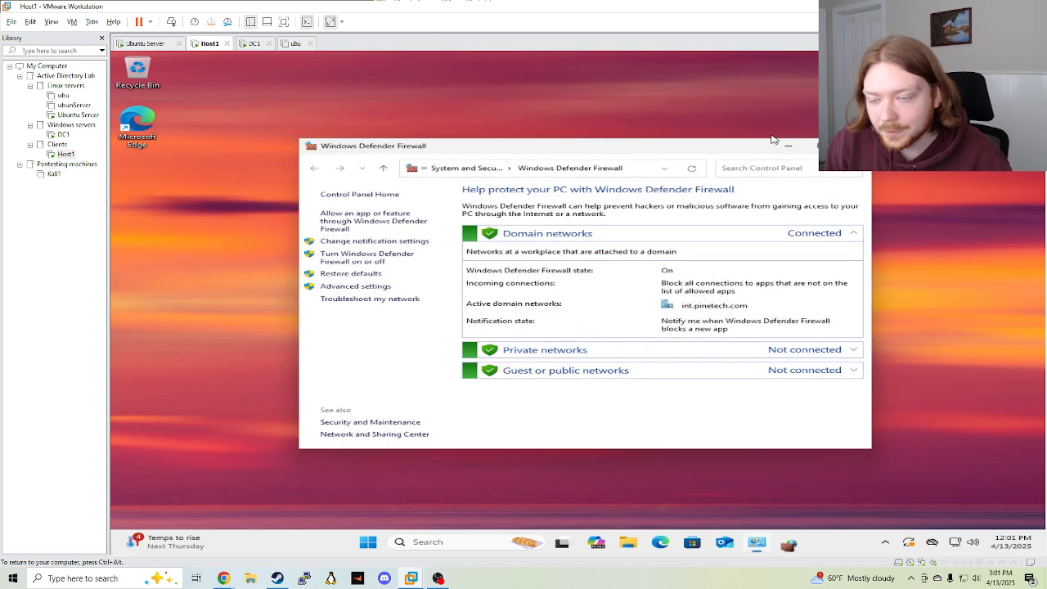
click(852, 146)
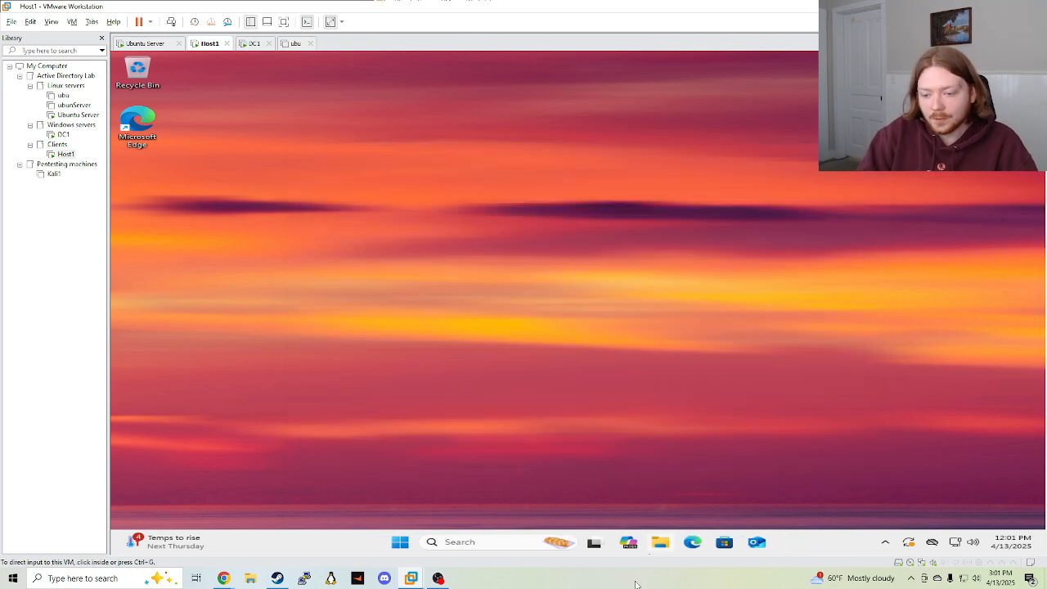
click(648, 496)
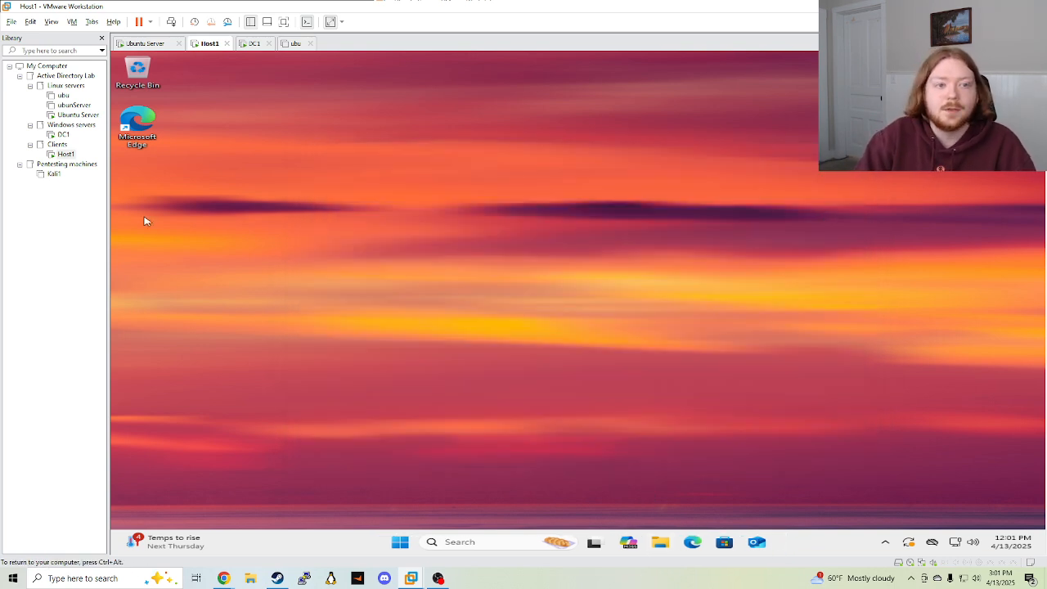
click(78, 115)
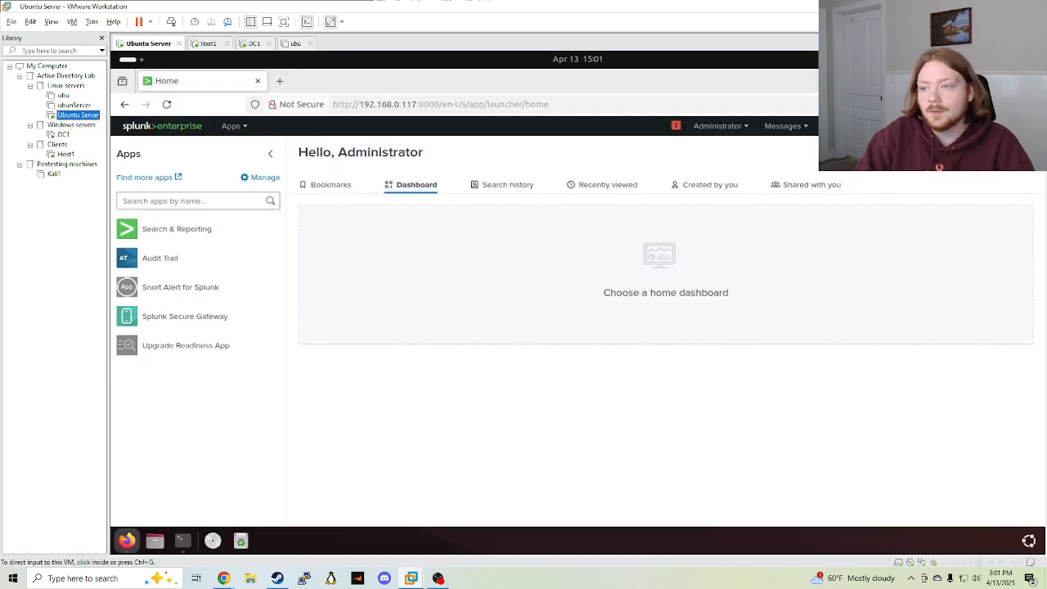
Add receiving port 9997 under Forwarding and receiving, which reports the port already exists
click(843, 126)
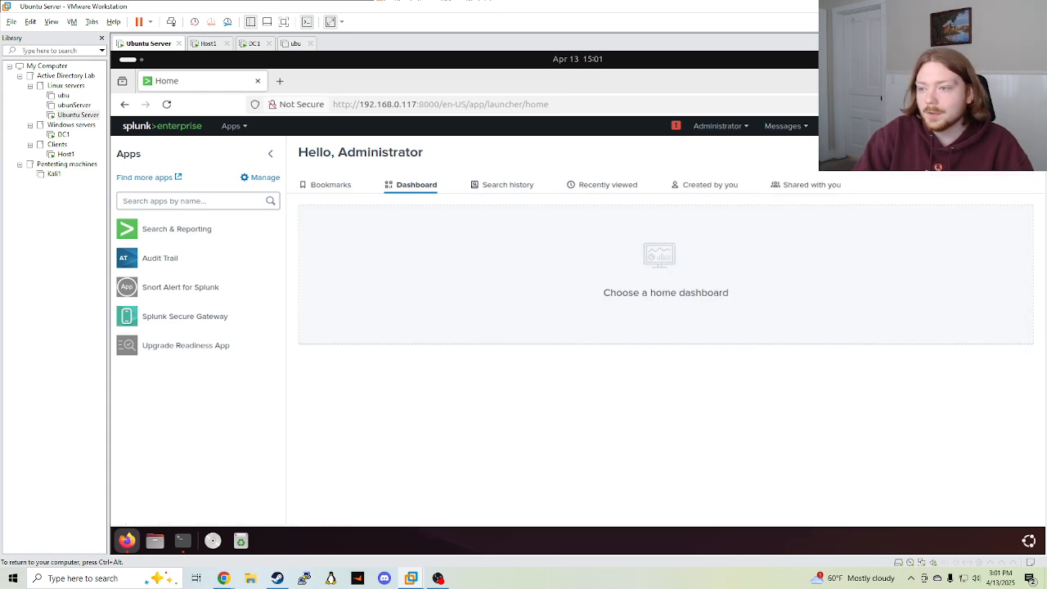
mouse_move(842, 126)
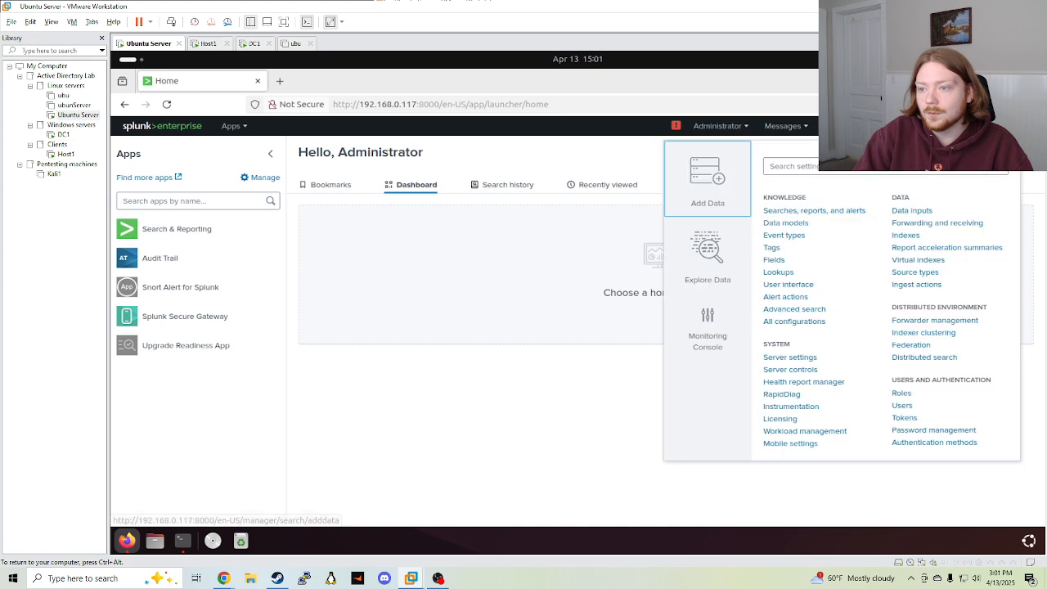
click(929, 227)
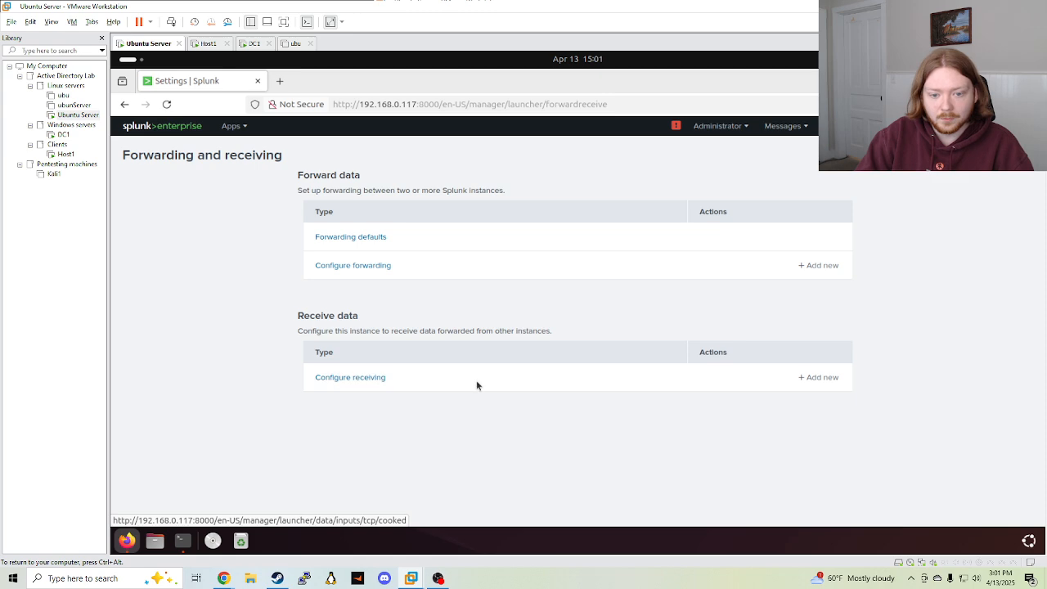
click(805, 378)
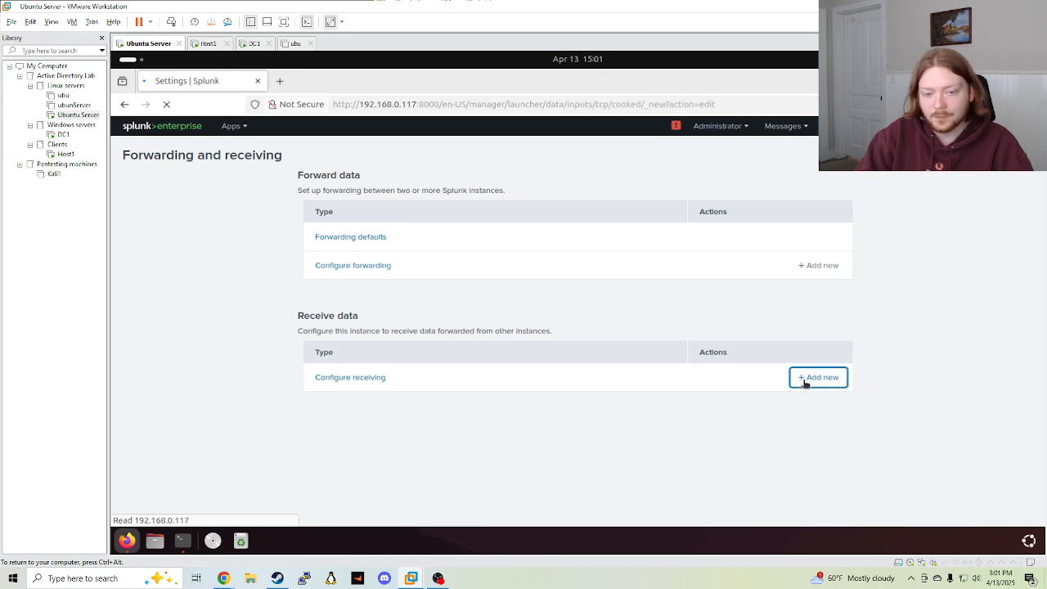
click(497, 269)
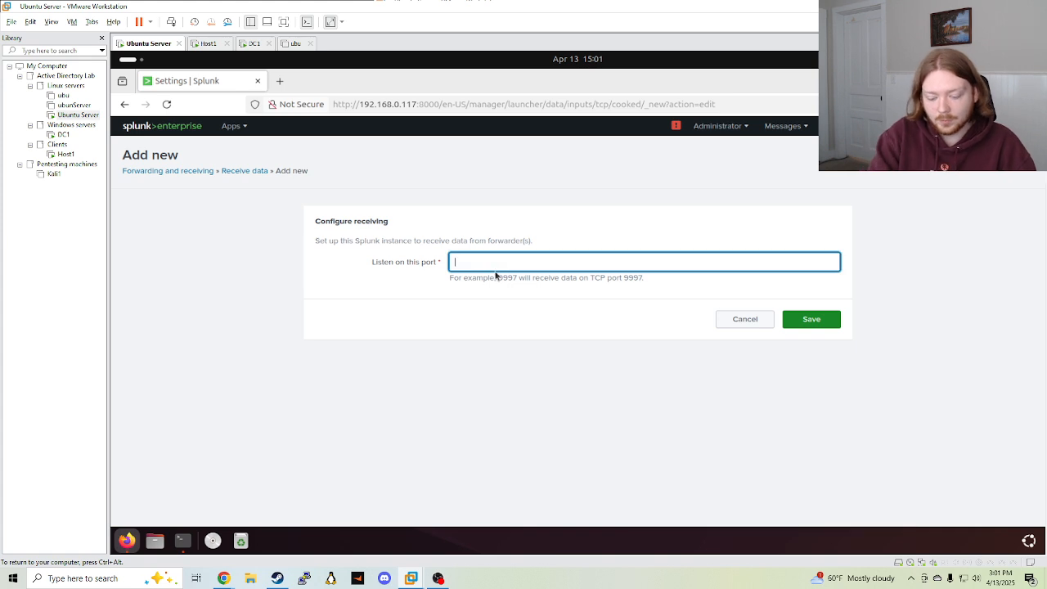
text(9997)
click(810, 320)
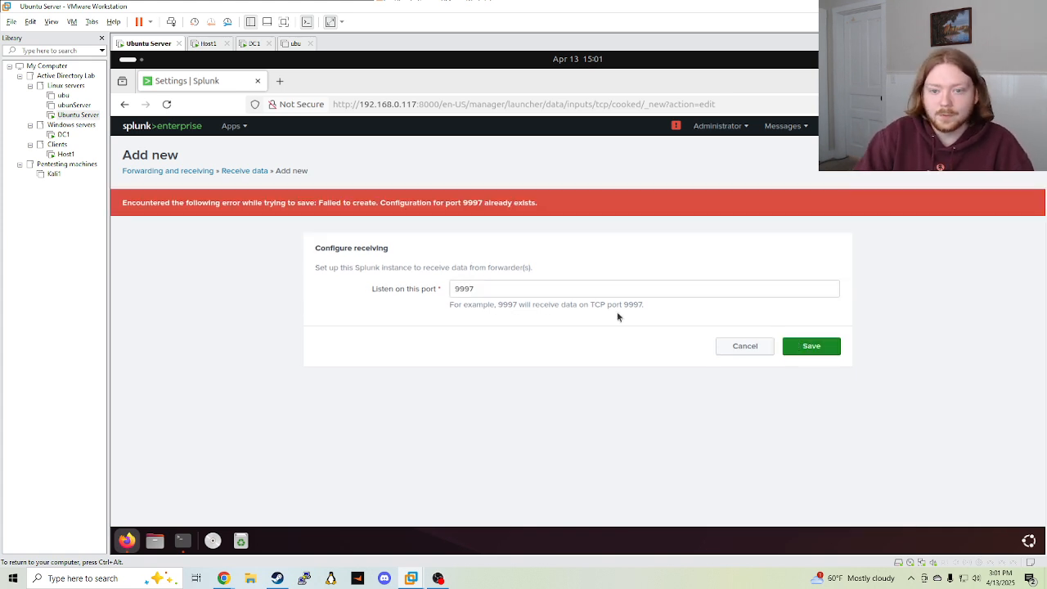
drag(139, 201, 543, 229)
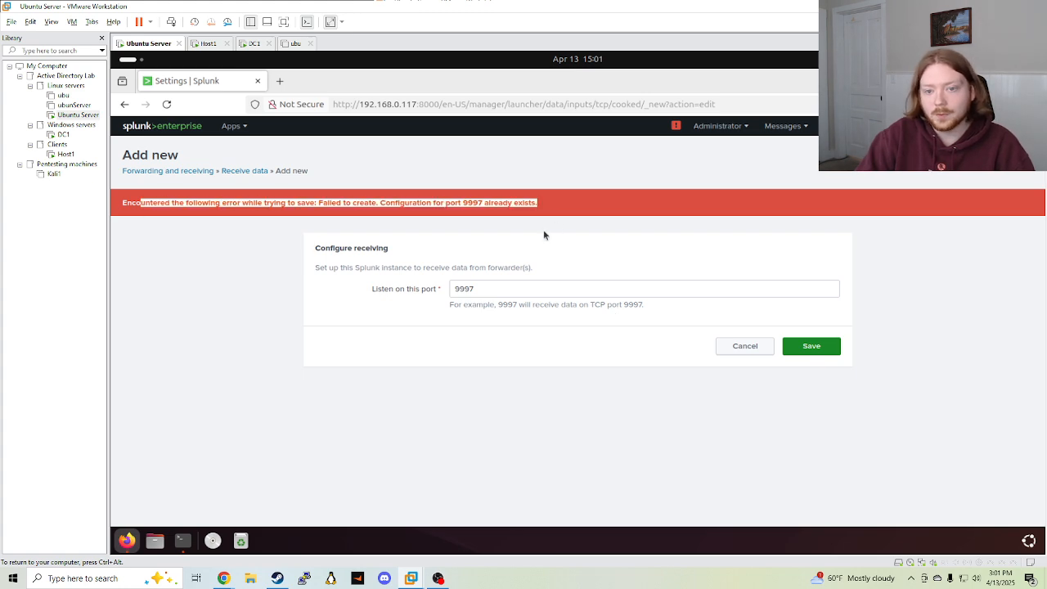
click(689, 264)
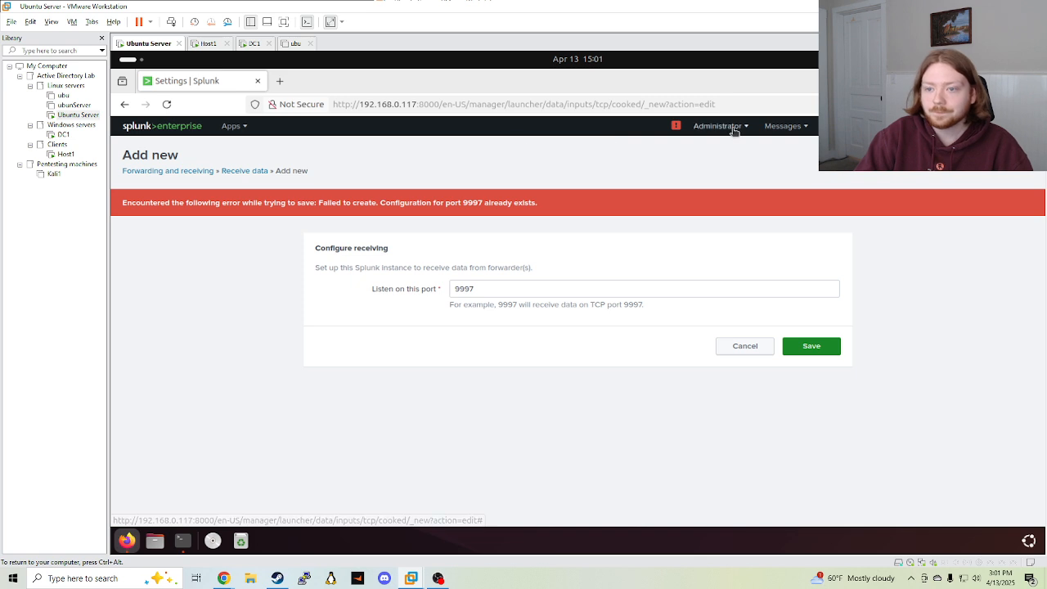
Return to the Splunk home page and switch back to the Host1 desktop
click(164, 128)
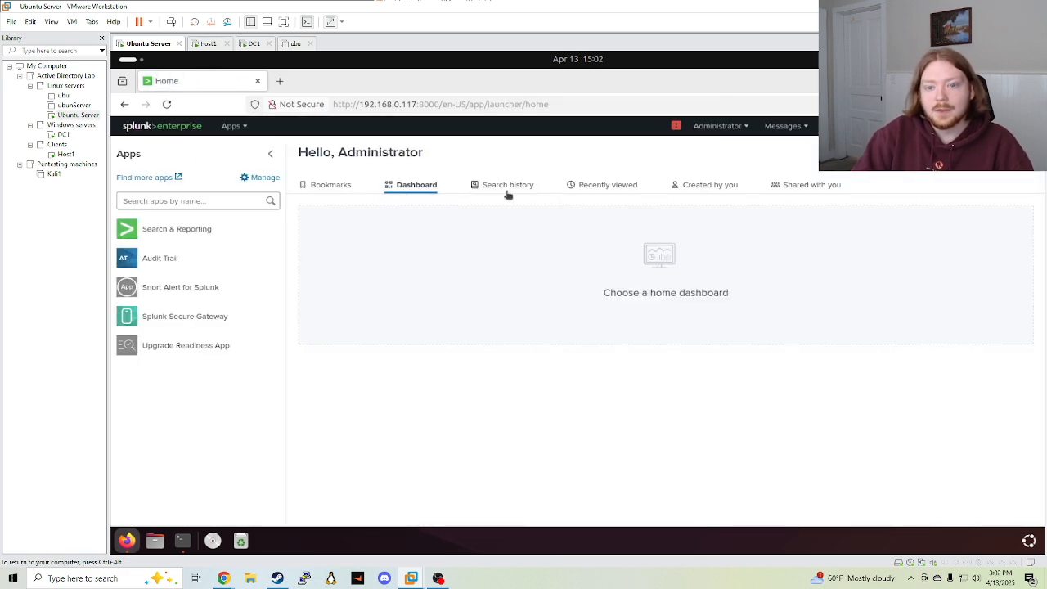
click(507, 190)
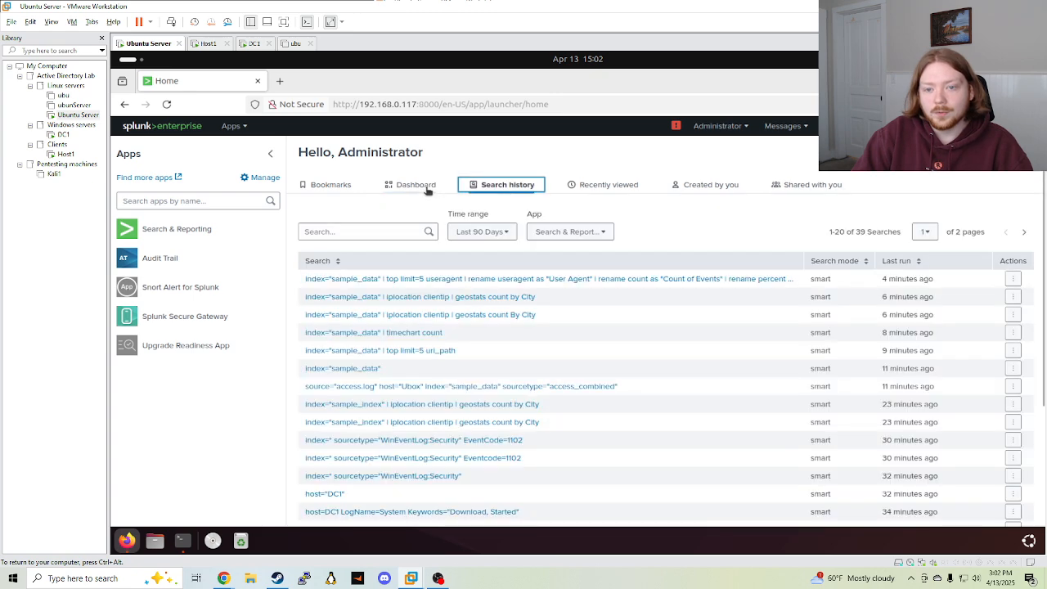
click(427, 188)
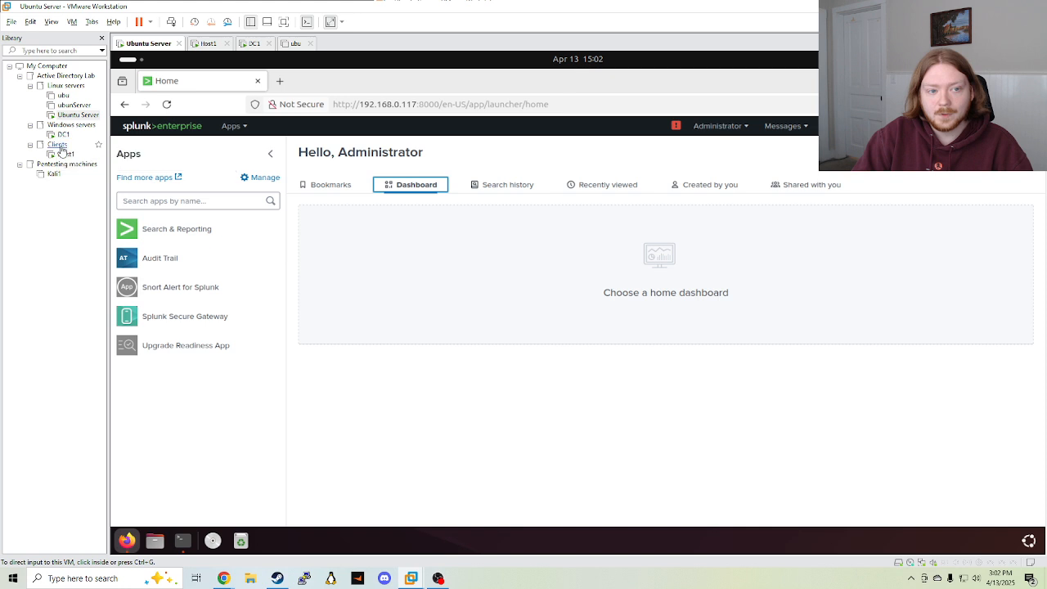
click(65, 154)
double_click(65, 155)
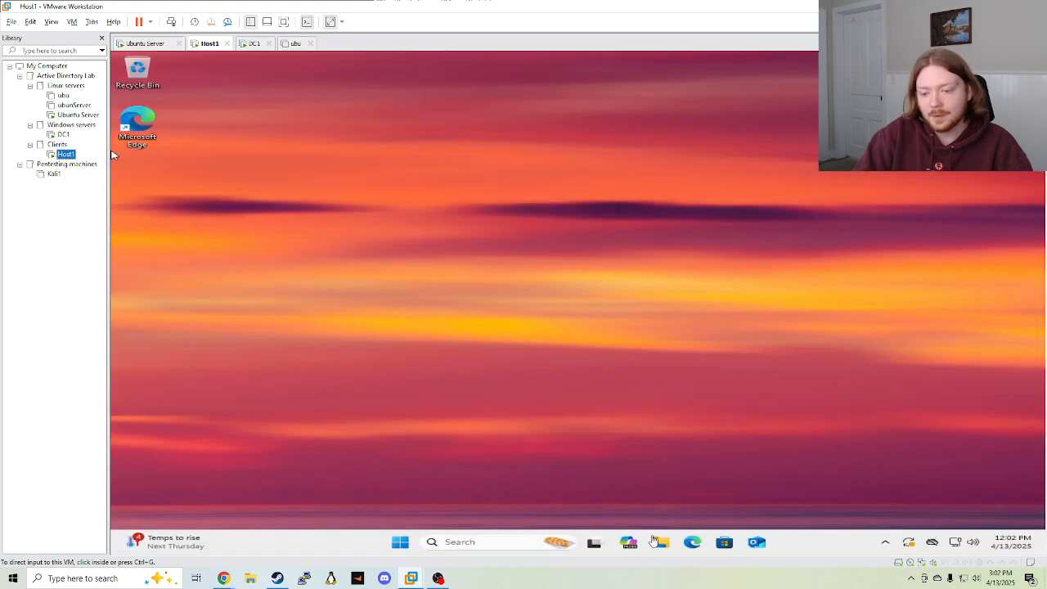
Run the splunkforwarder installer from Downloads, accept the license, customize, and skip SSL settings
click(659, 543)
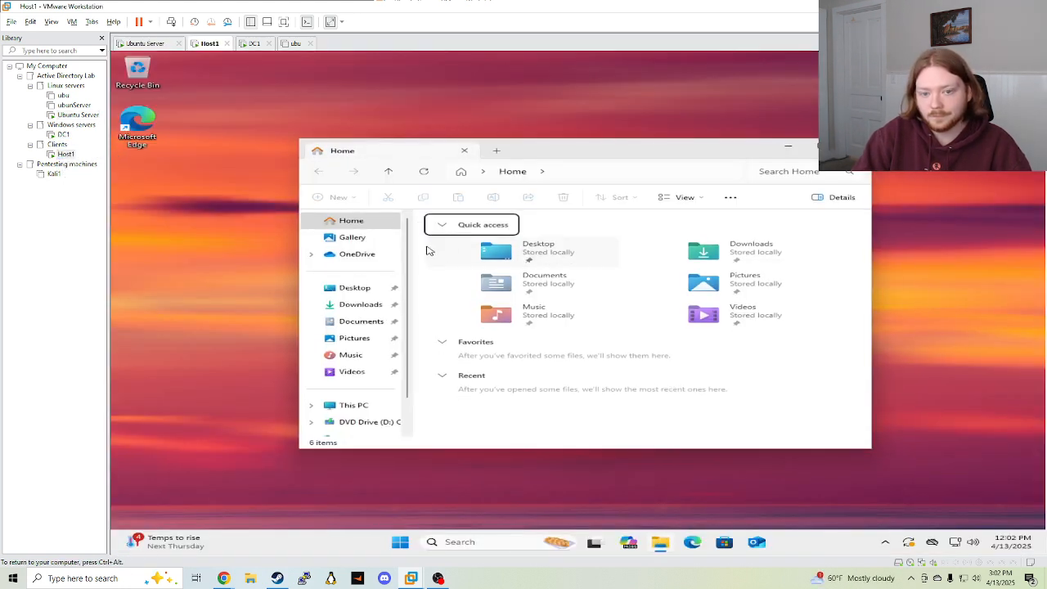
click(359, 303)
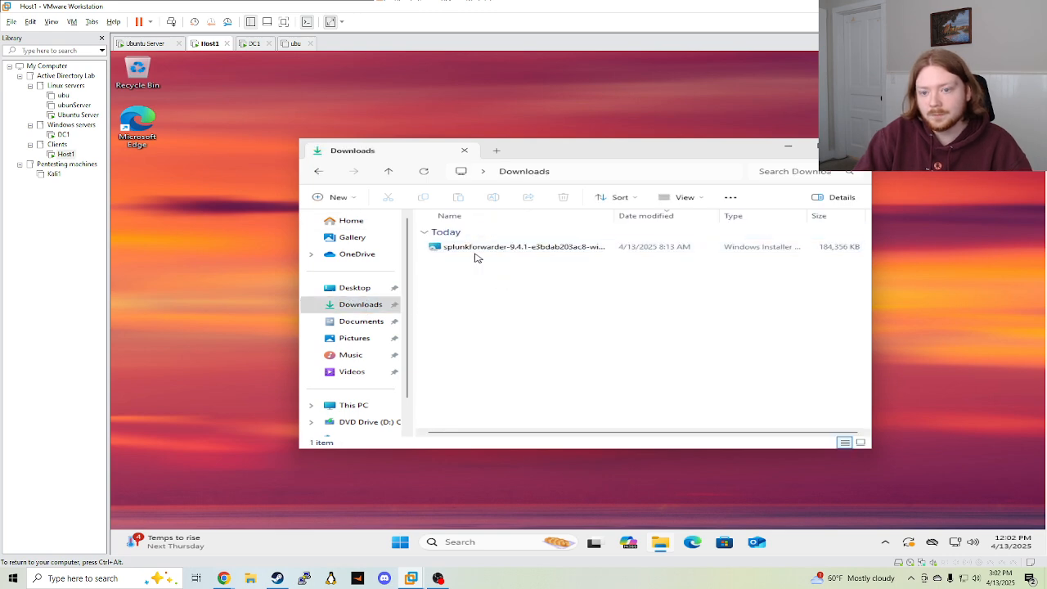
double_click(509, 247)
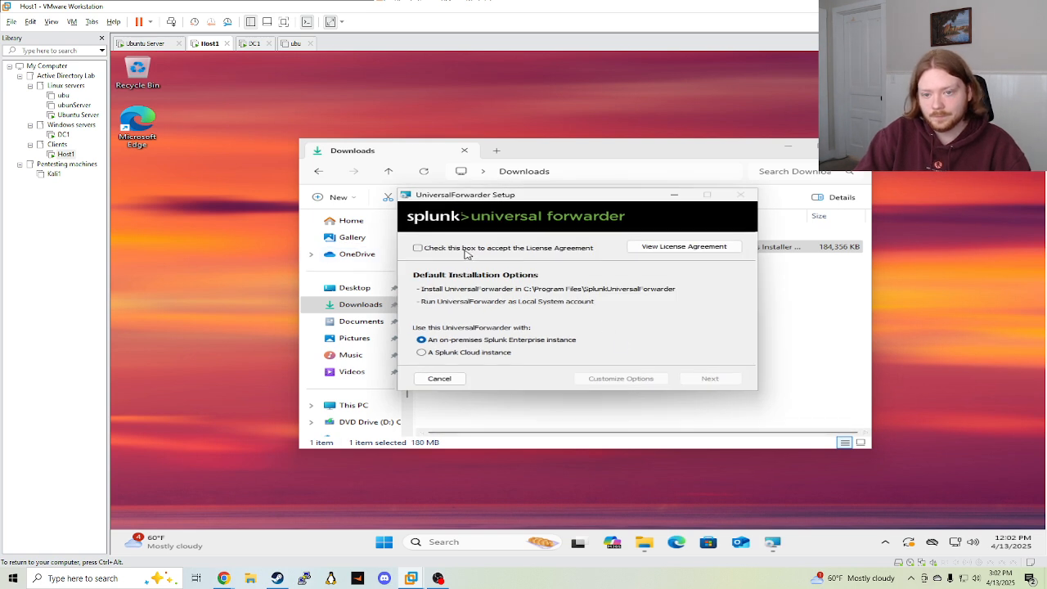
click(649, 379)
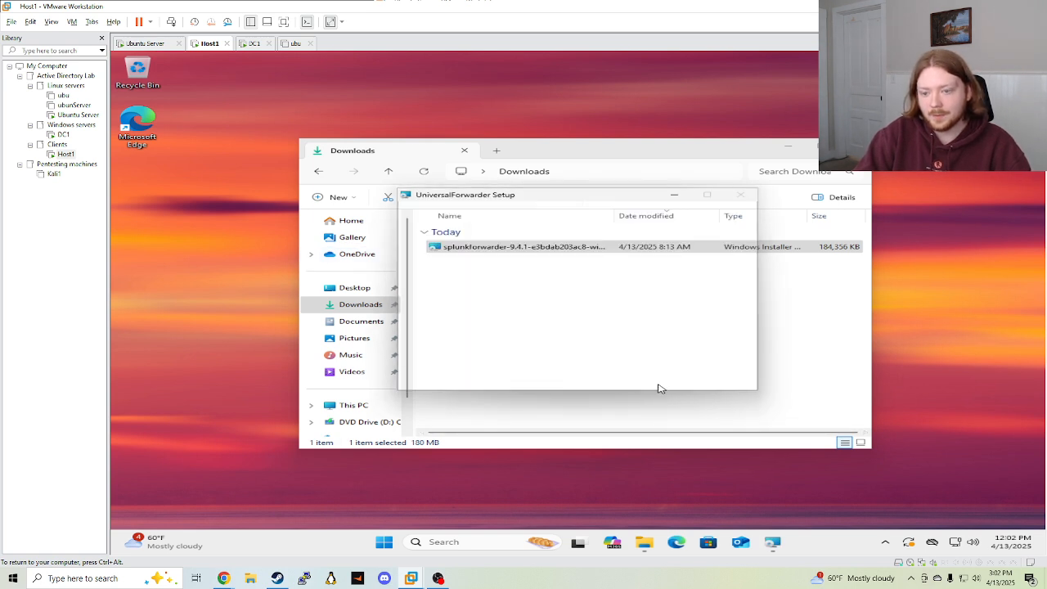
click(646, 379)
click(708, 378)
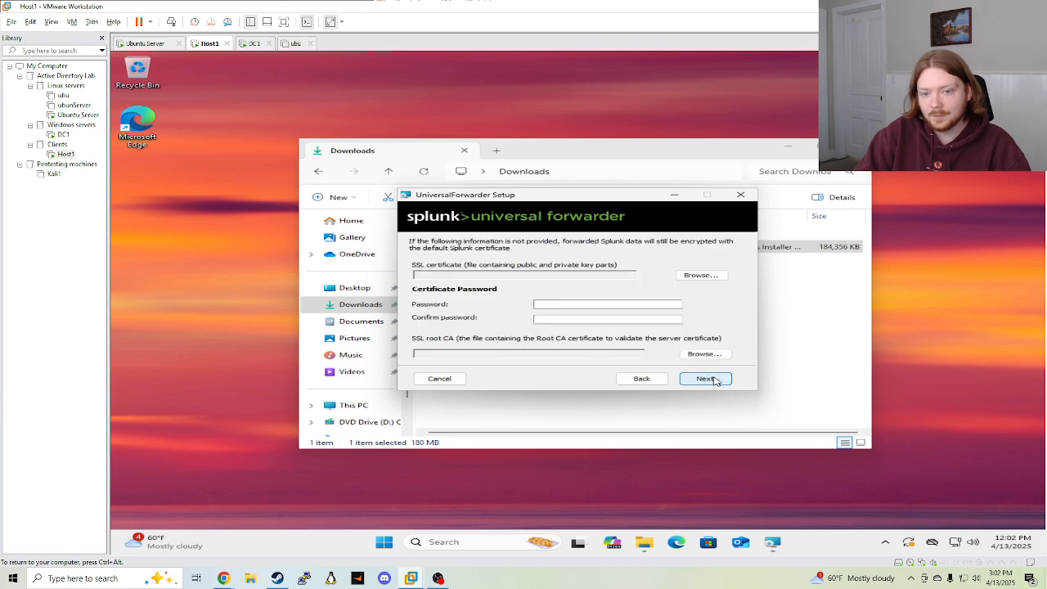
click(716, 381)
Run as Local System, forward Security and System logs, set an admin username, then select the Splunk server IP
click(417, 269)
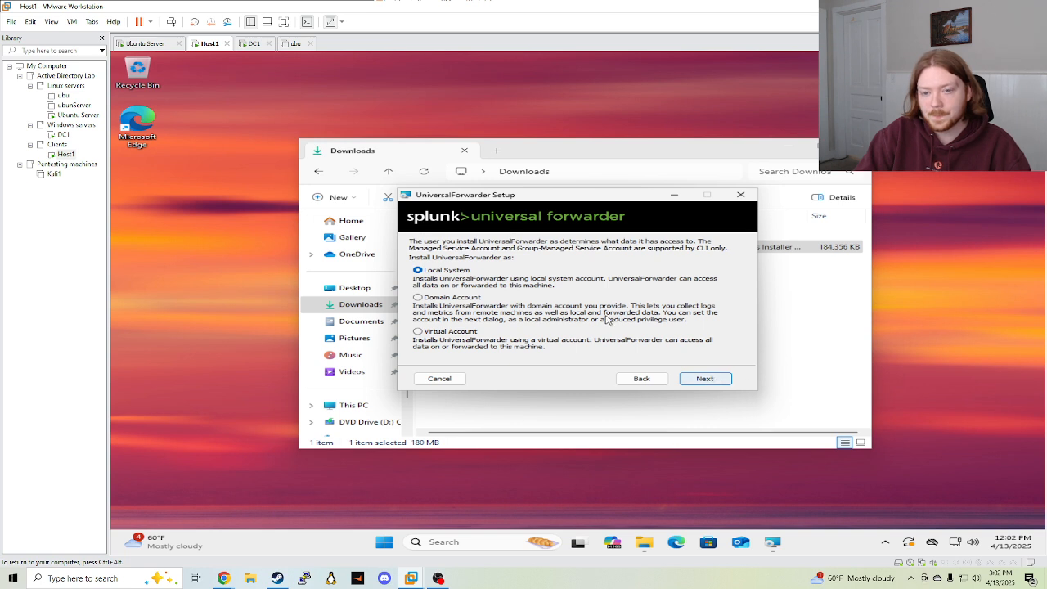
click(708, 380)
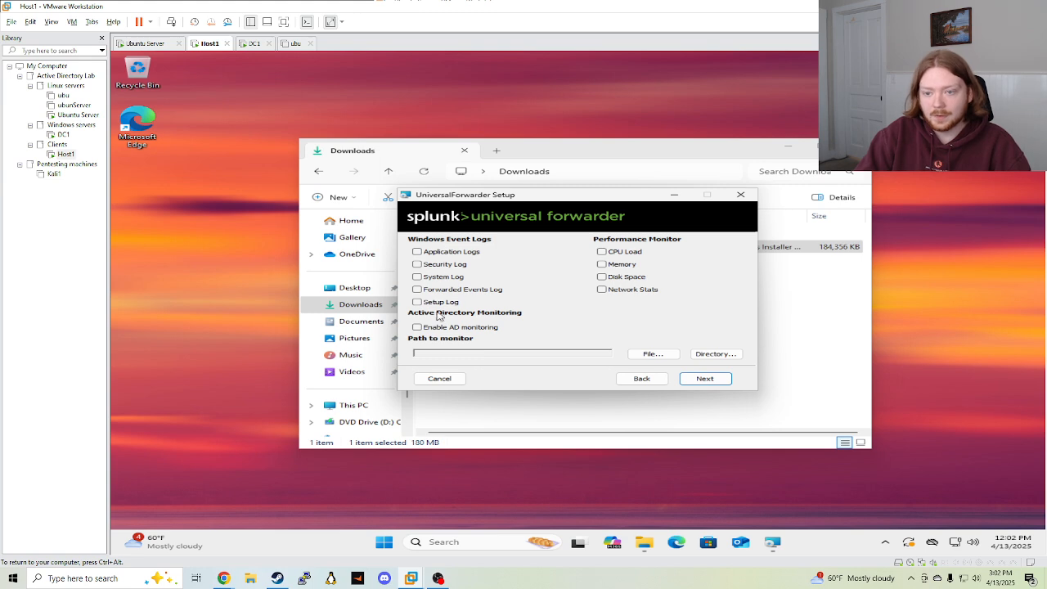
click(430, 276)
click(431, 266)
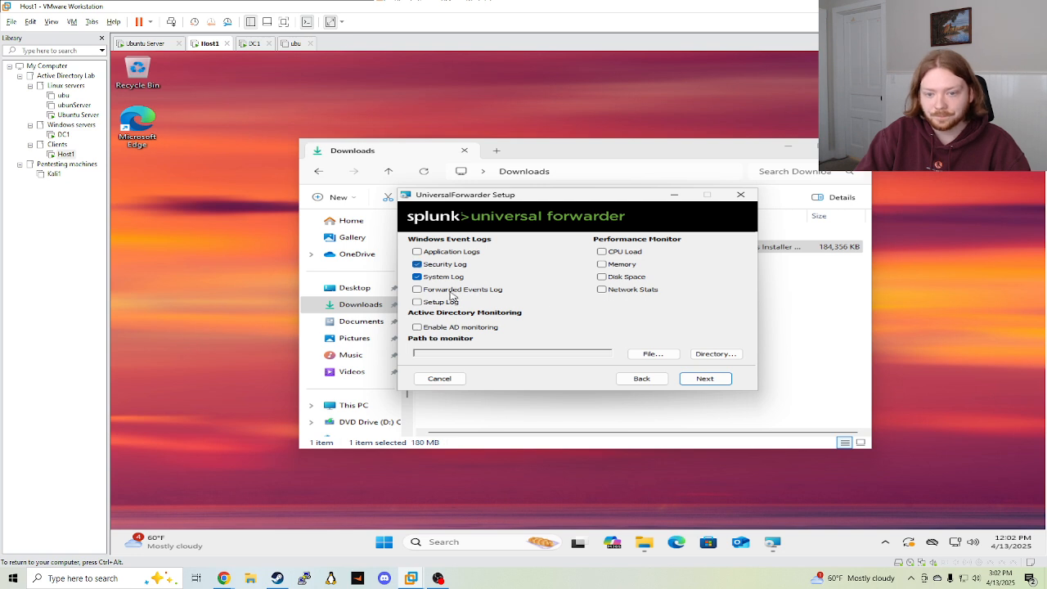
click(704, 380)
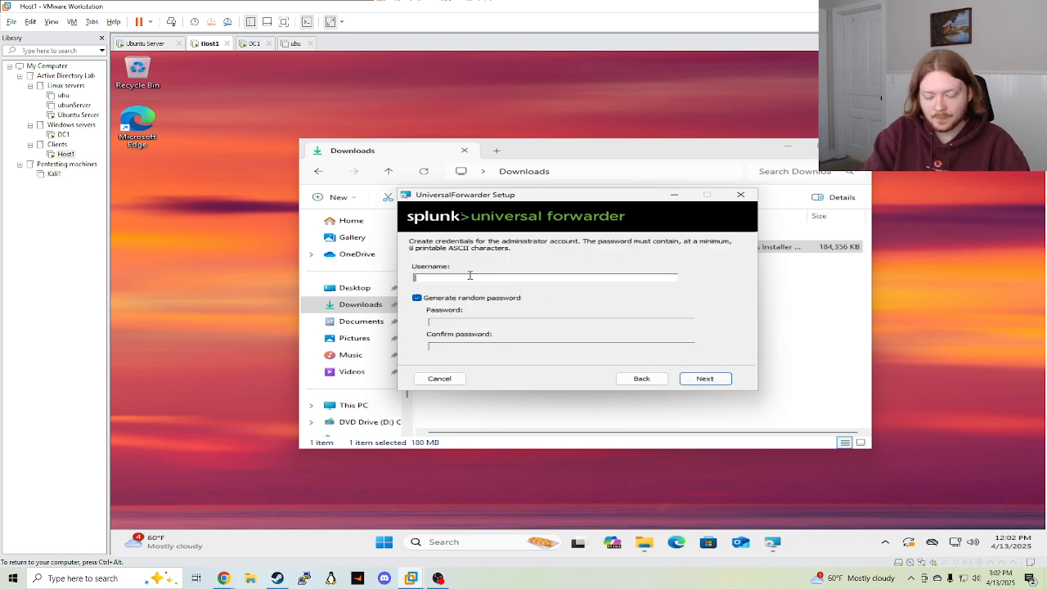
text(chan)
click(707, 381)
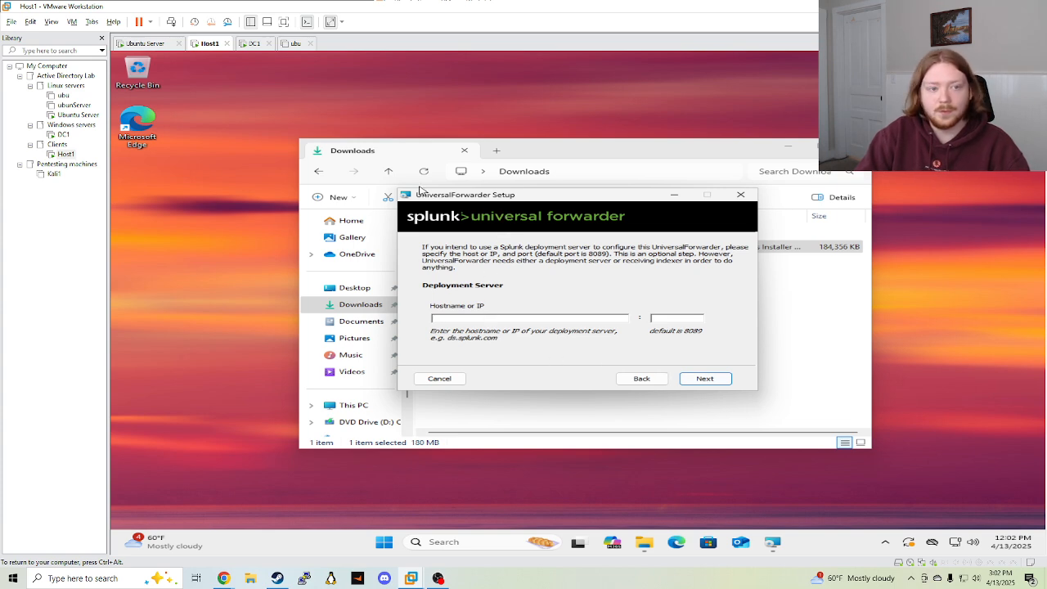
click(78, 114)
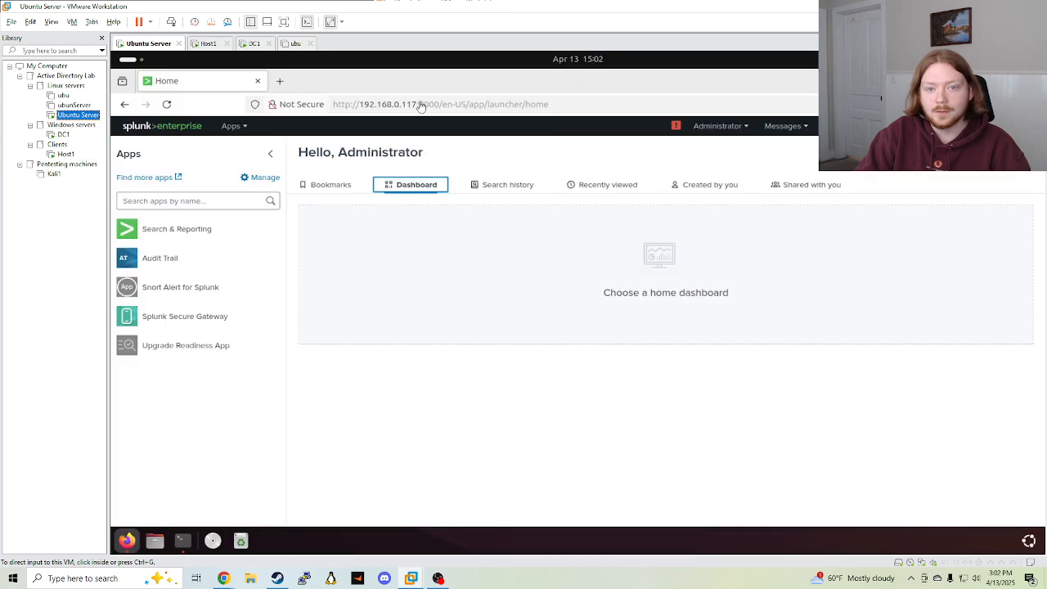
drag(360, 104, 417, 104)
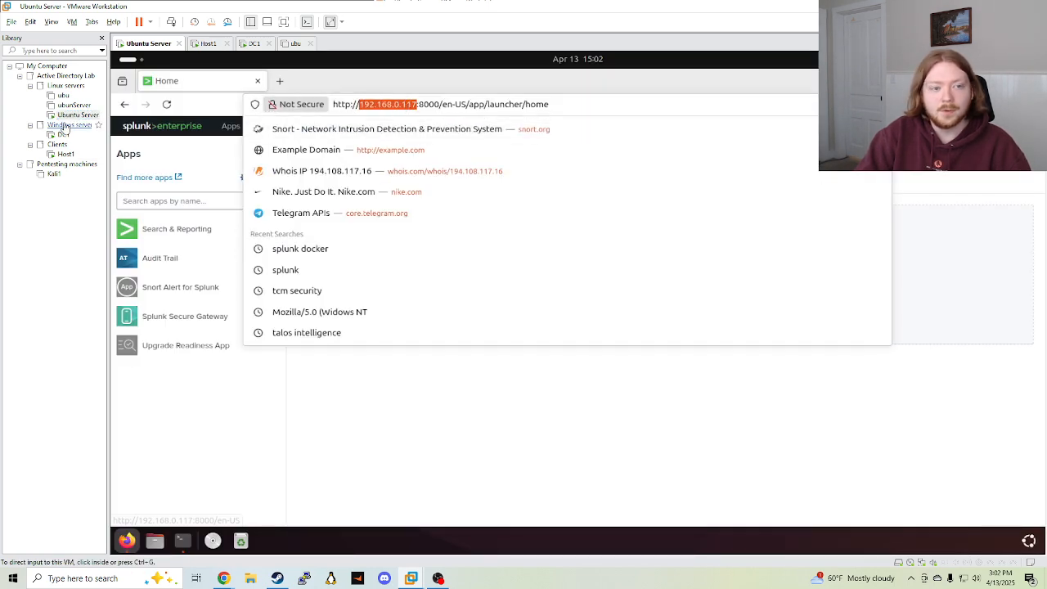
Copy 192.168.0.117 from the deployment server field and paste it as the receiving indexer hostname
click(66, 153)
click(480, 317)
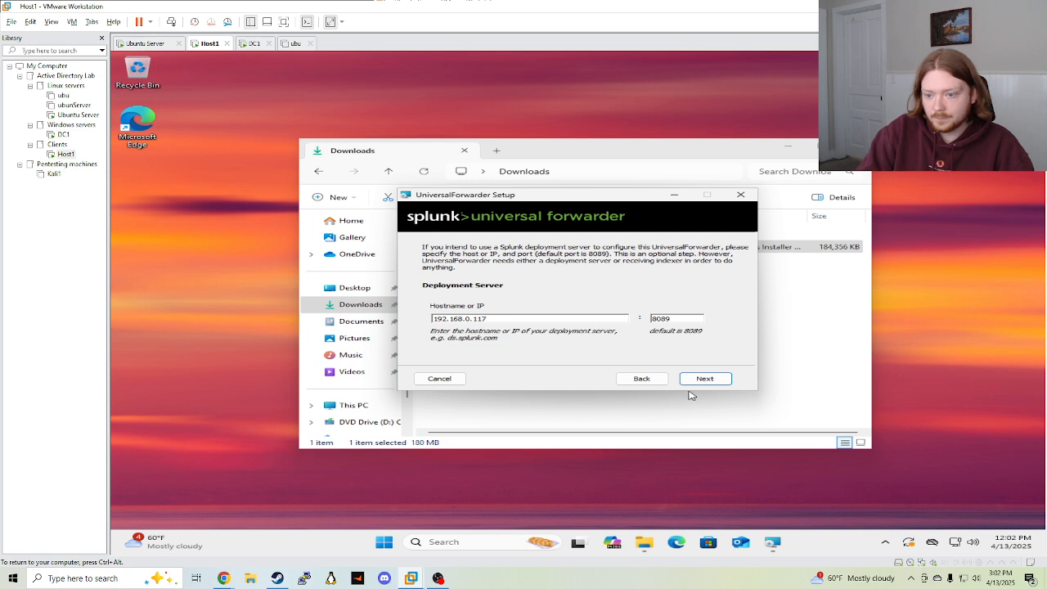
key(ctrl+a)
key(ctrl+c)
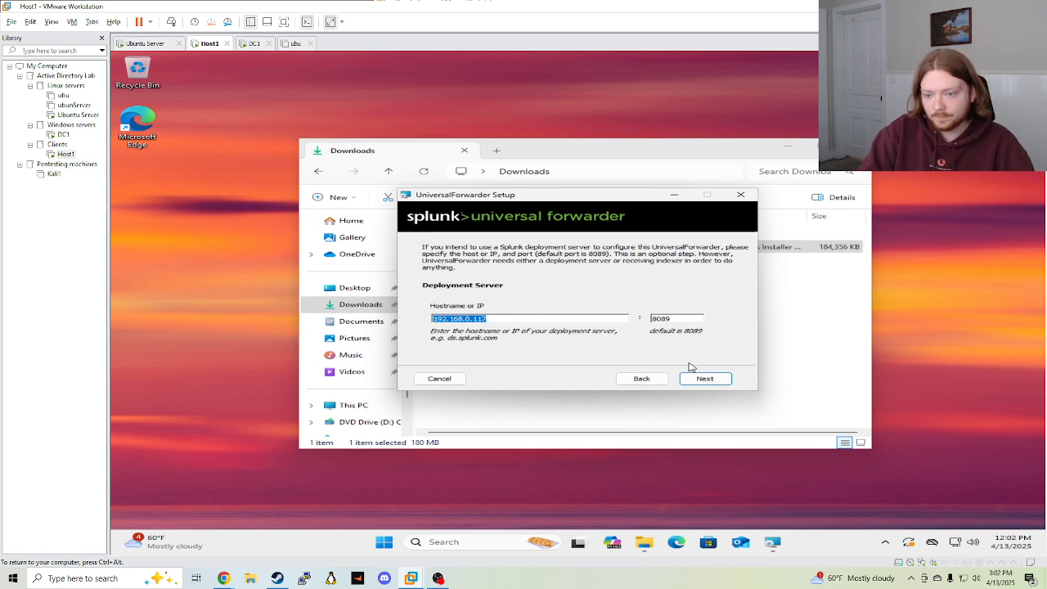
click(704, 378)
click(529, 320)
key(ctrl+v)
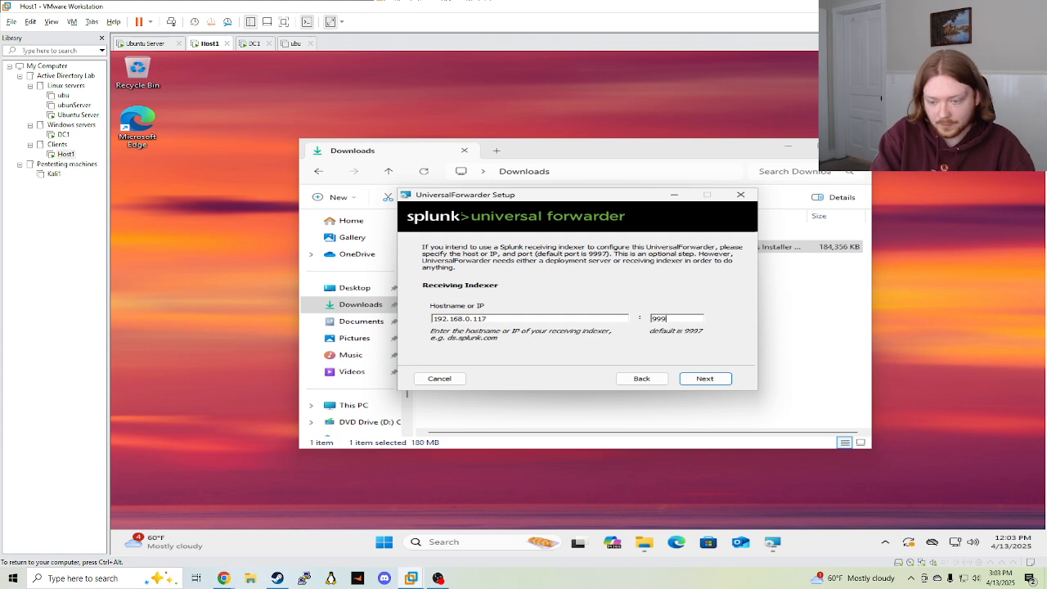
Start the forwarder installation and approve it with the administrator account's credentials
click(724, 381)
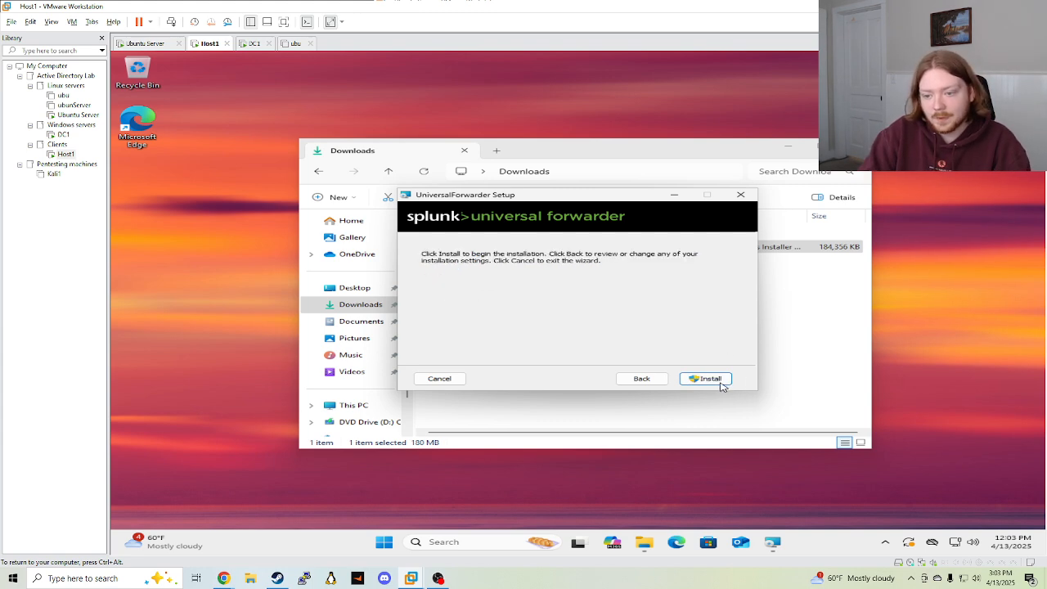
click(723, 381)
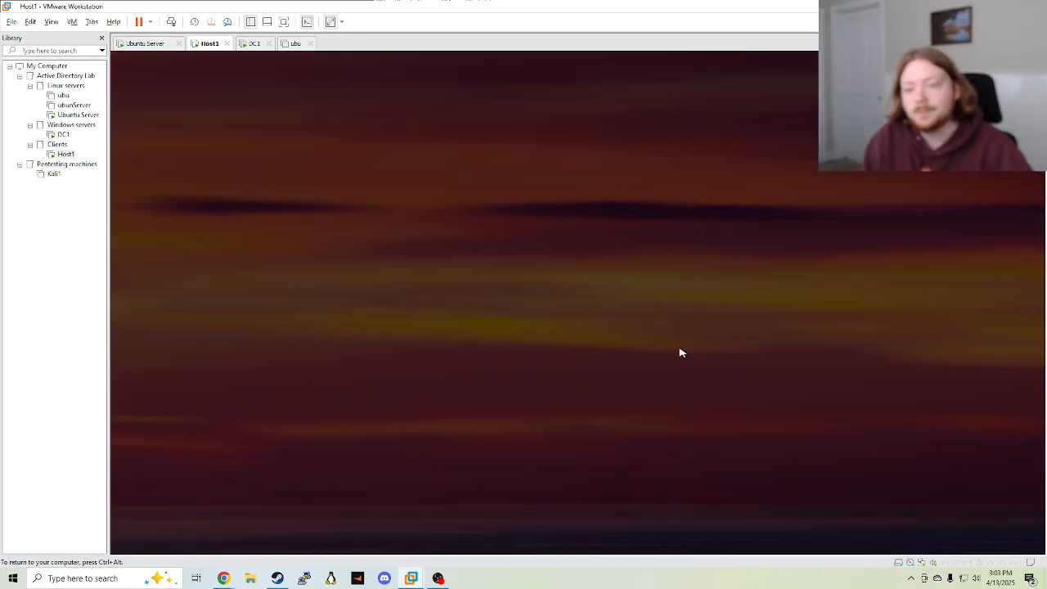
text(administr)
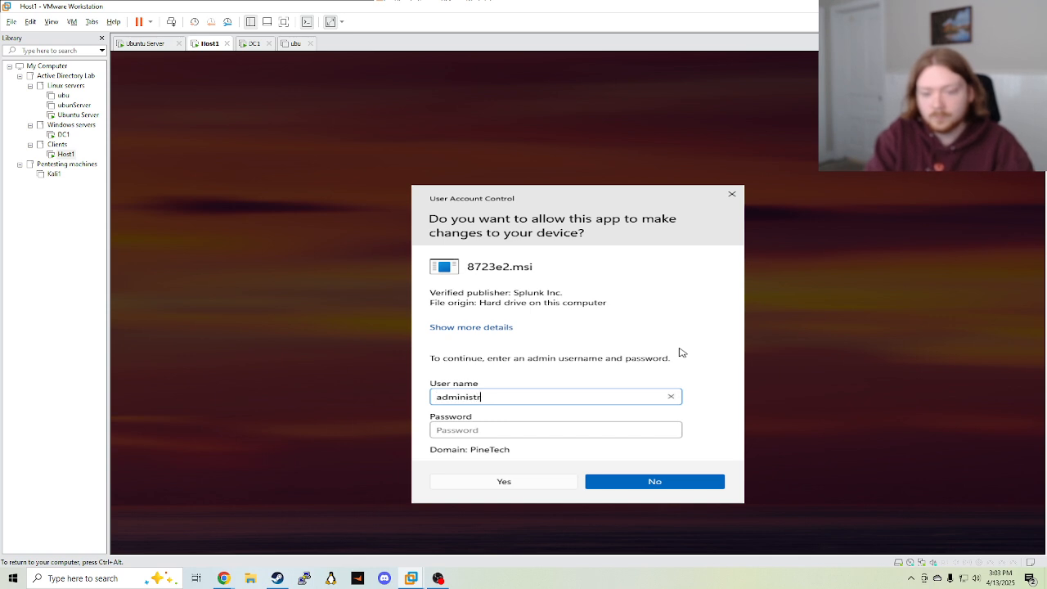
text(ator)
key(Tab)
text(****)
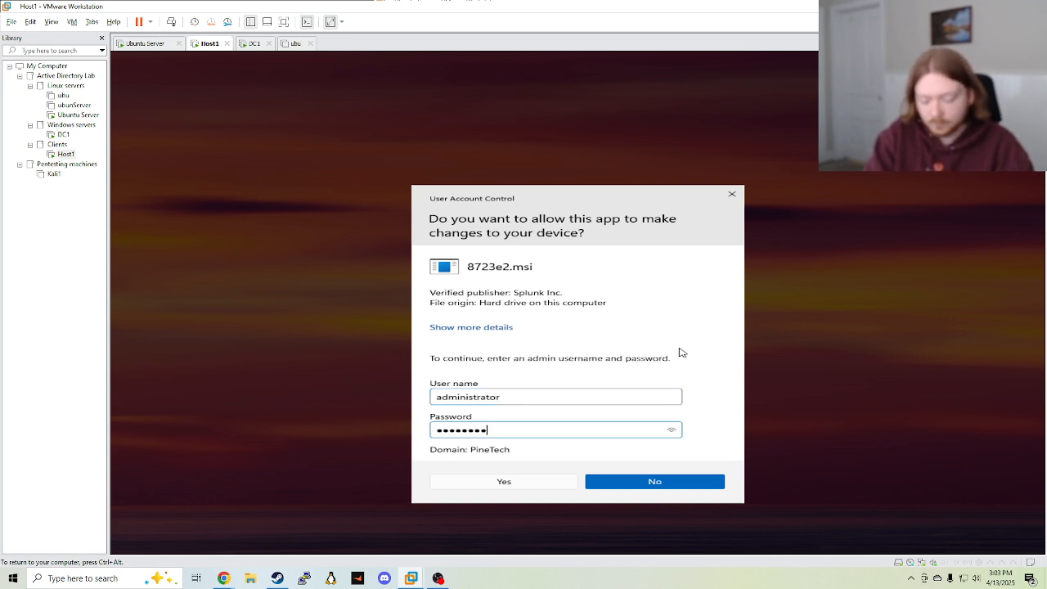
key(Return)
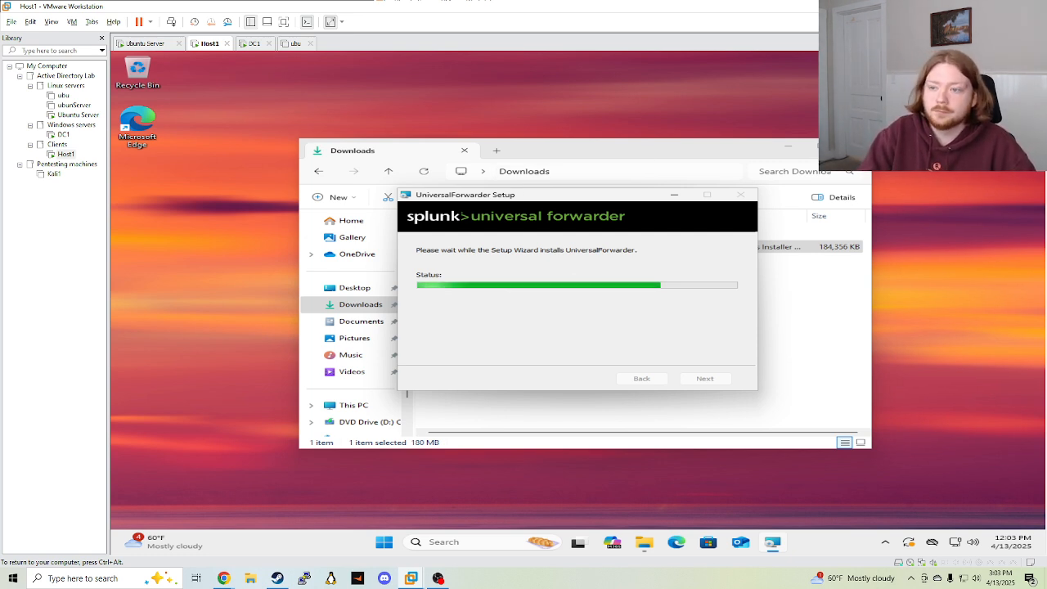
Close the Downloads window and finish the completed setup wizard
click(853, 146)
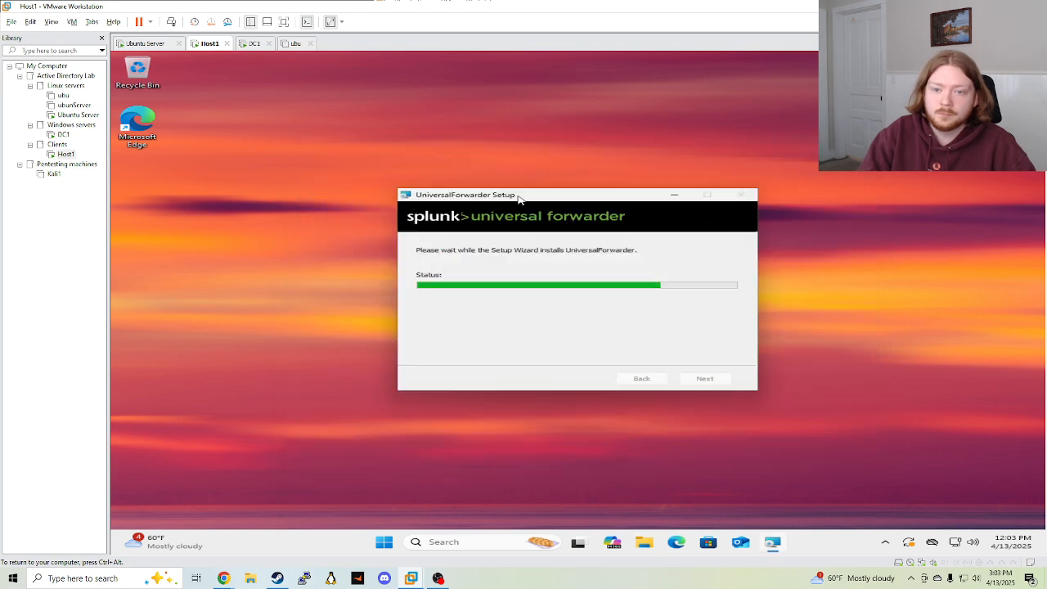
drag(518, 198, 500, 184)
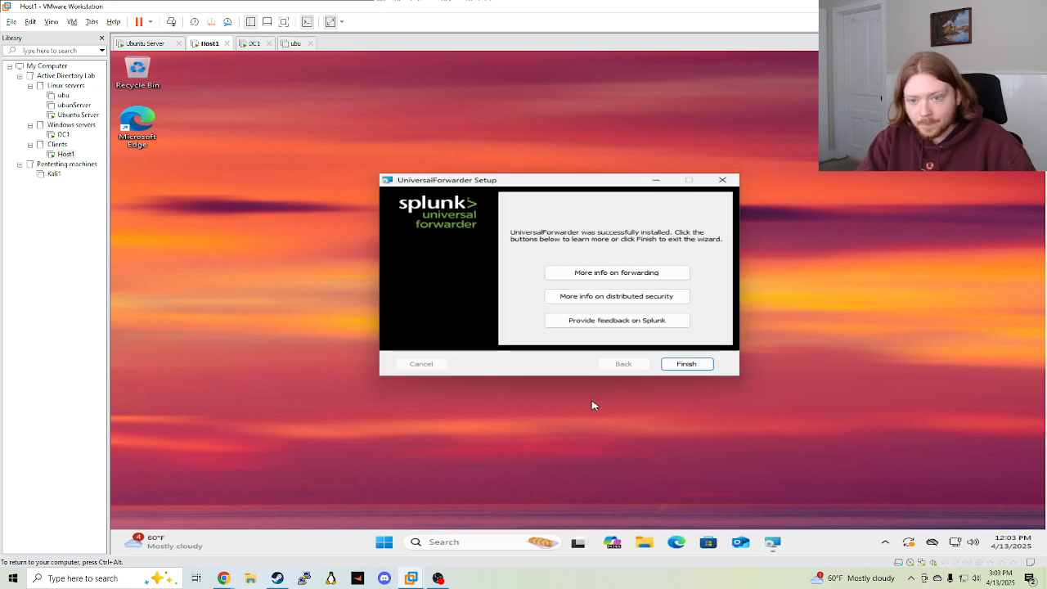
click(692, 365)
On the Ubuntu Server VM, open Search & Reporting's Data Summary
click(77, 115)
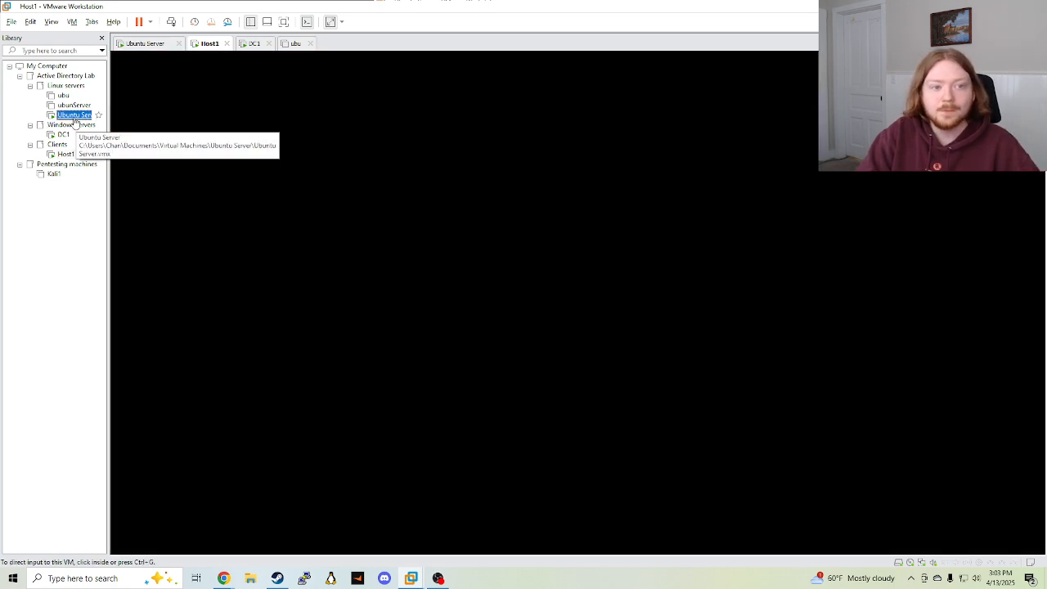
click(440, 402)
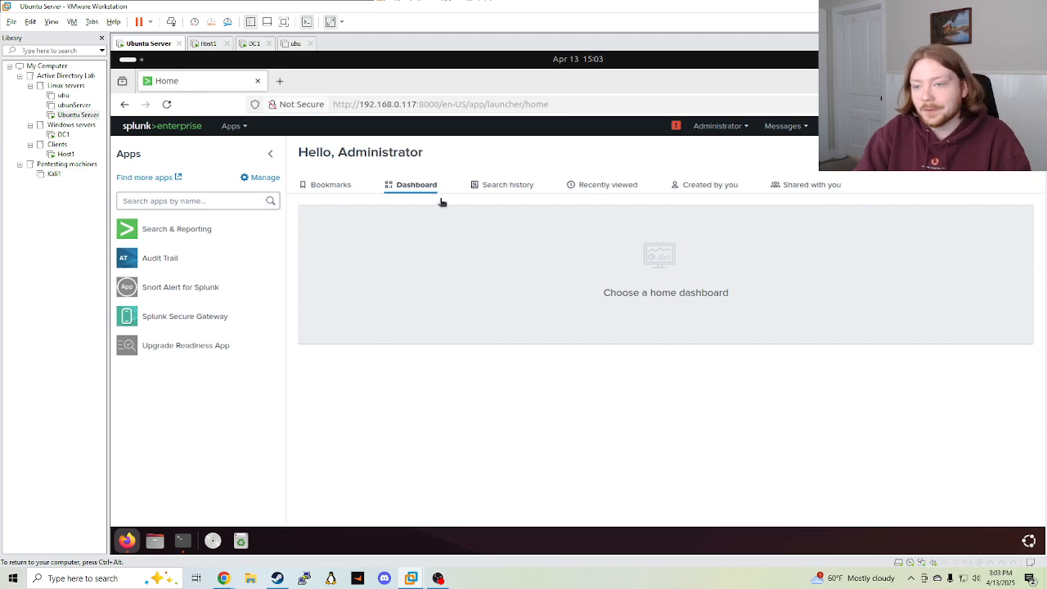
click(175, 229)
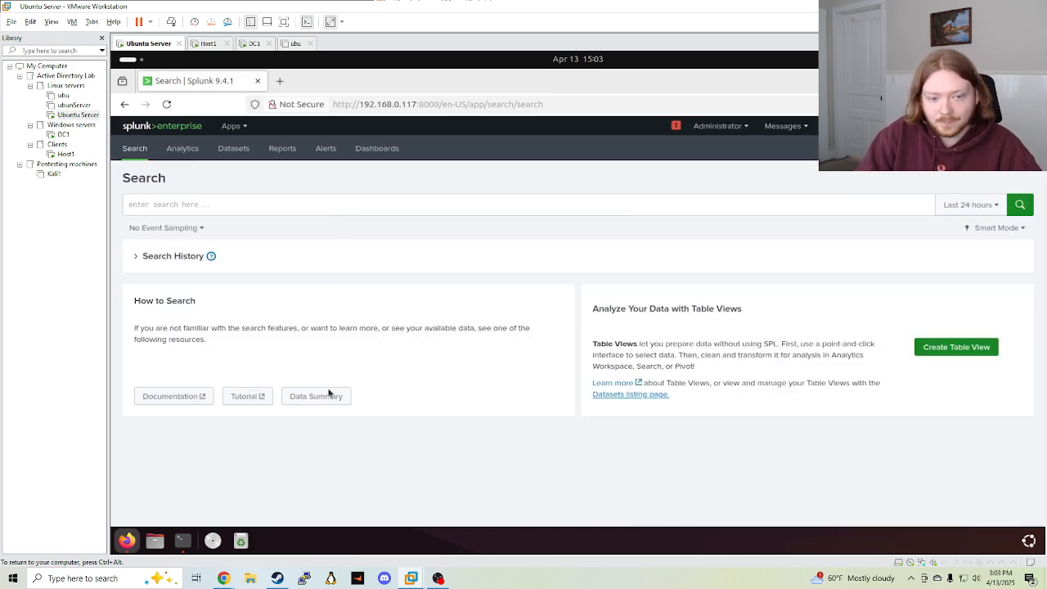
click(296, 401)
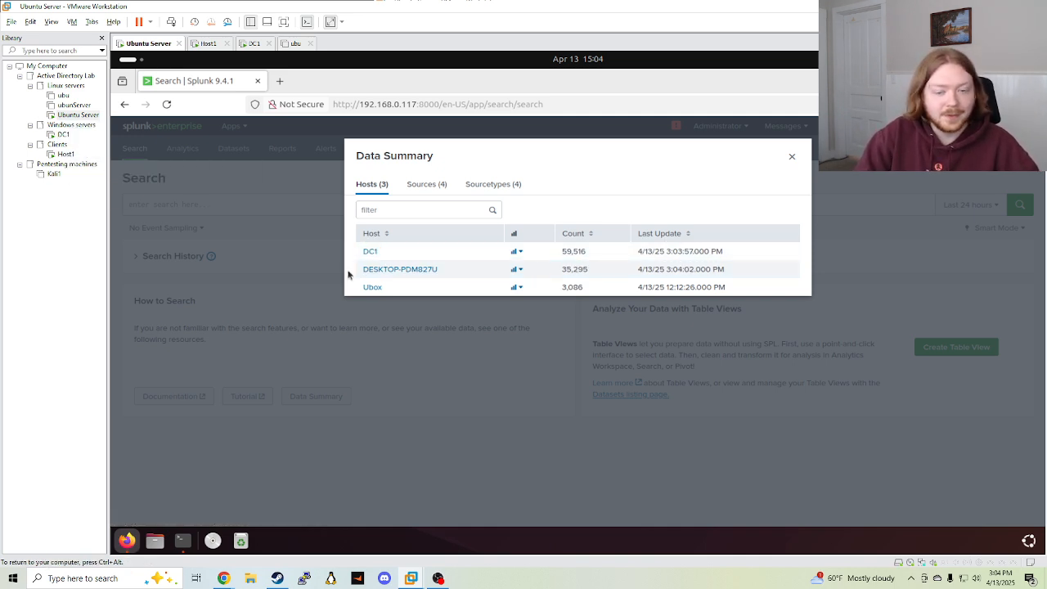
Search events from host DESKTOP-PDM827U and review its 10,050 results
click(470, 184)
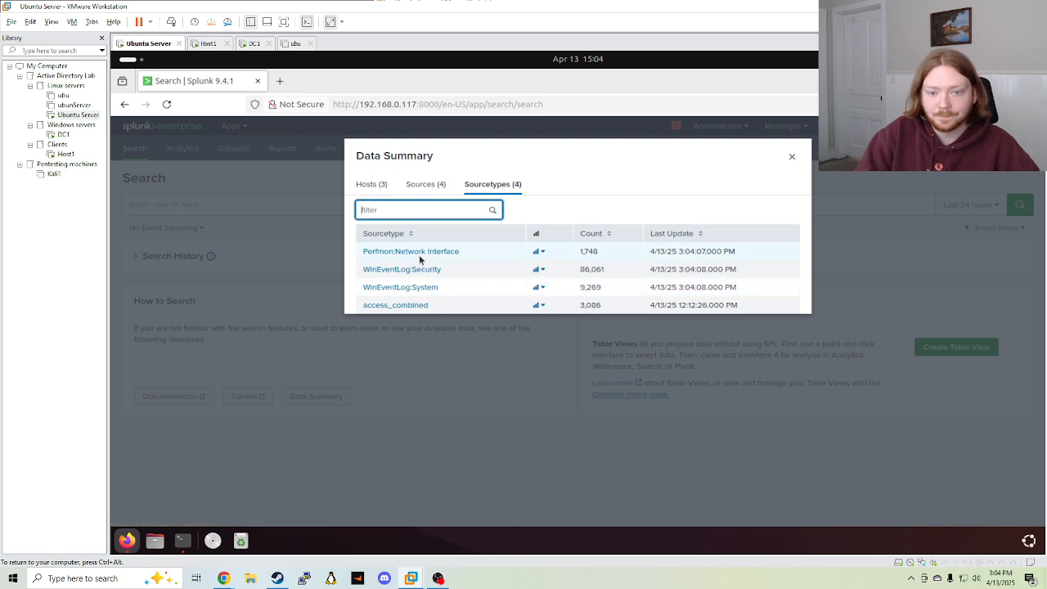
click(369, 184)
click(421, 270)
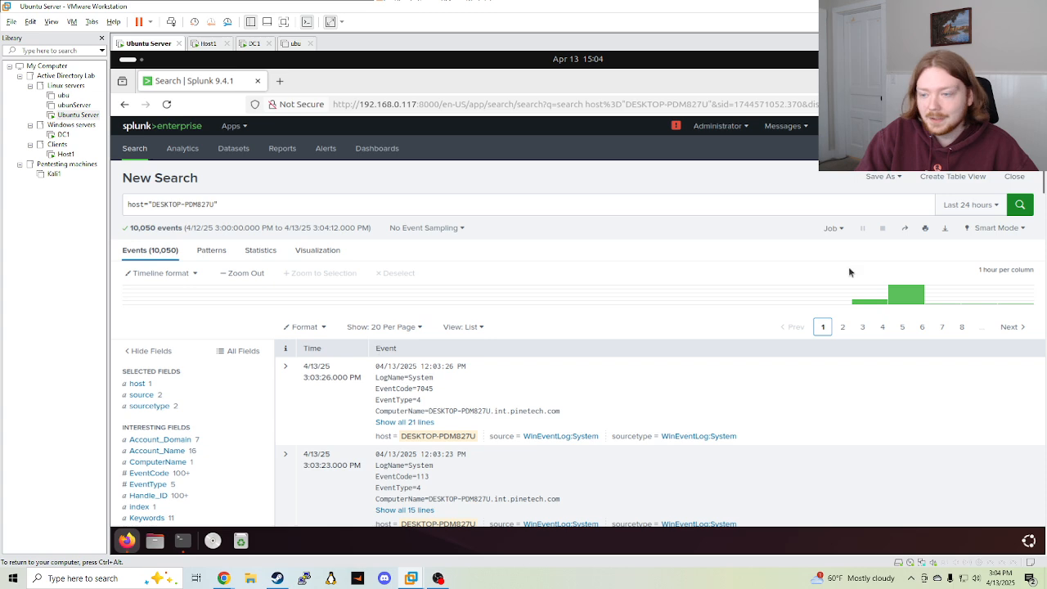
click(970, 204)
click(534, 299)
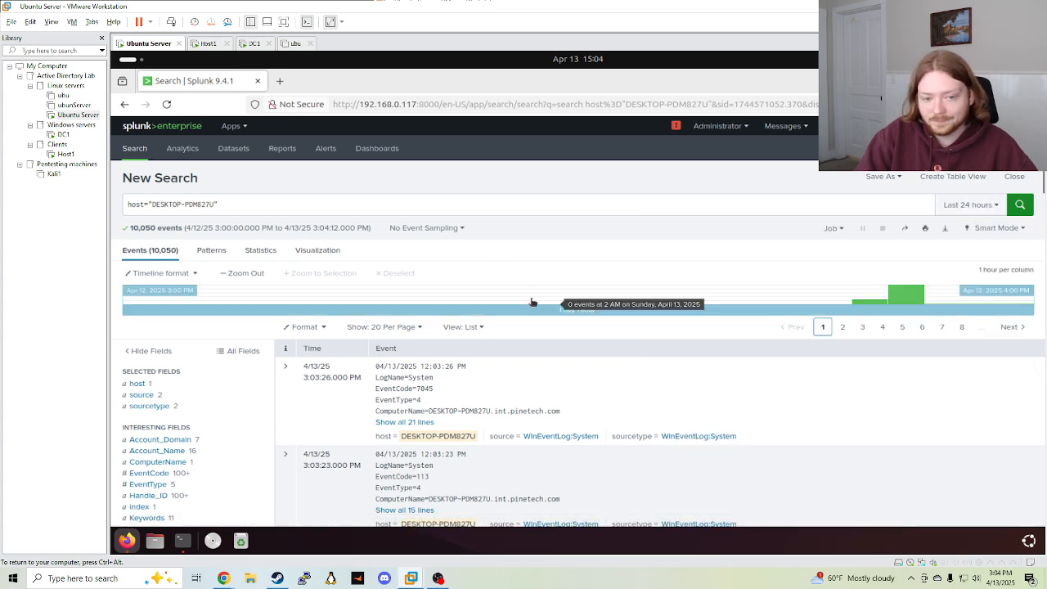
scroll(525, 319, down, 8)
scroll(541, 358, up, 7)
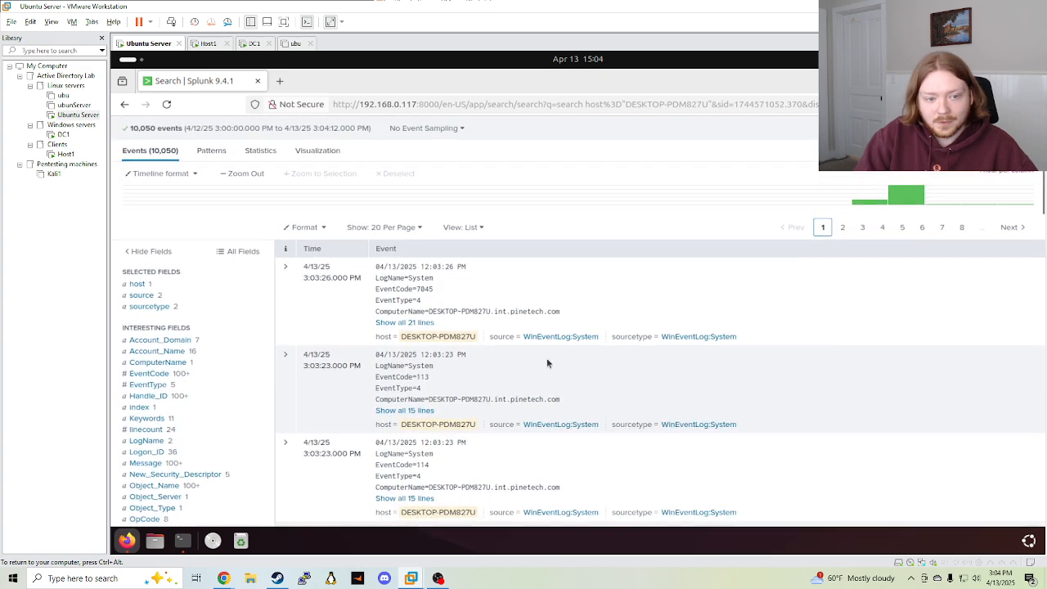
scroll(546, 358, down, 2)
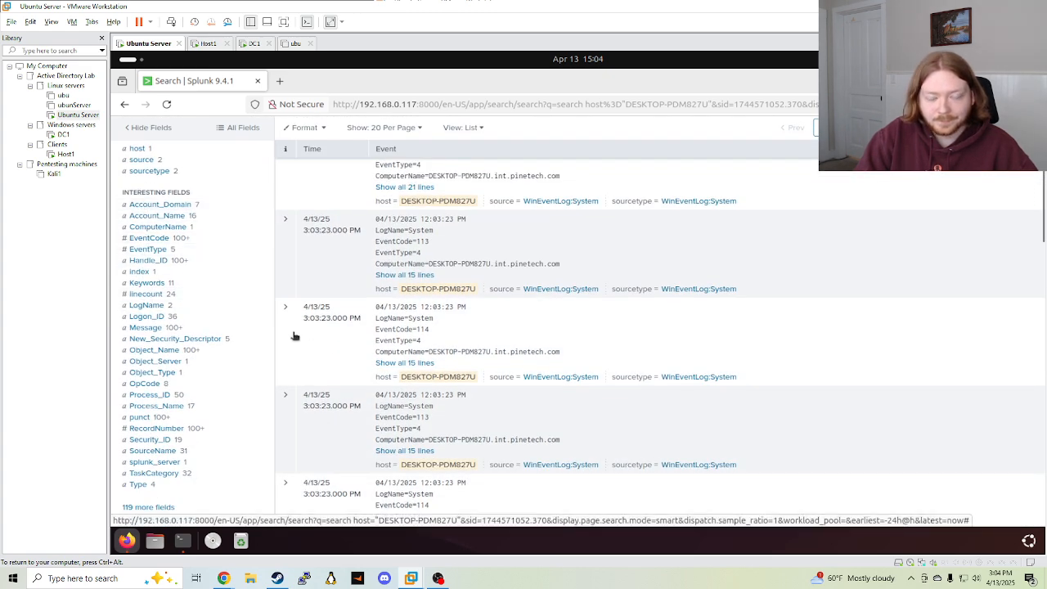
scroll(294, 333, up, 3)
click(292, 208)
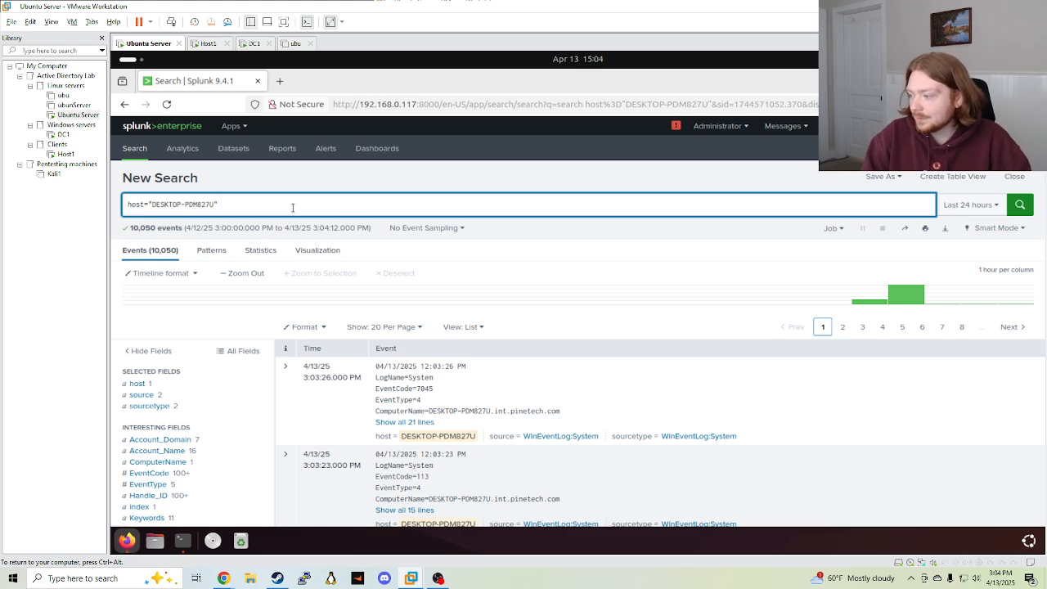
Replace the query with index=* EventCode=4624 and run it
key(ctrl+a)
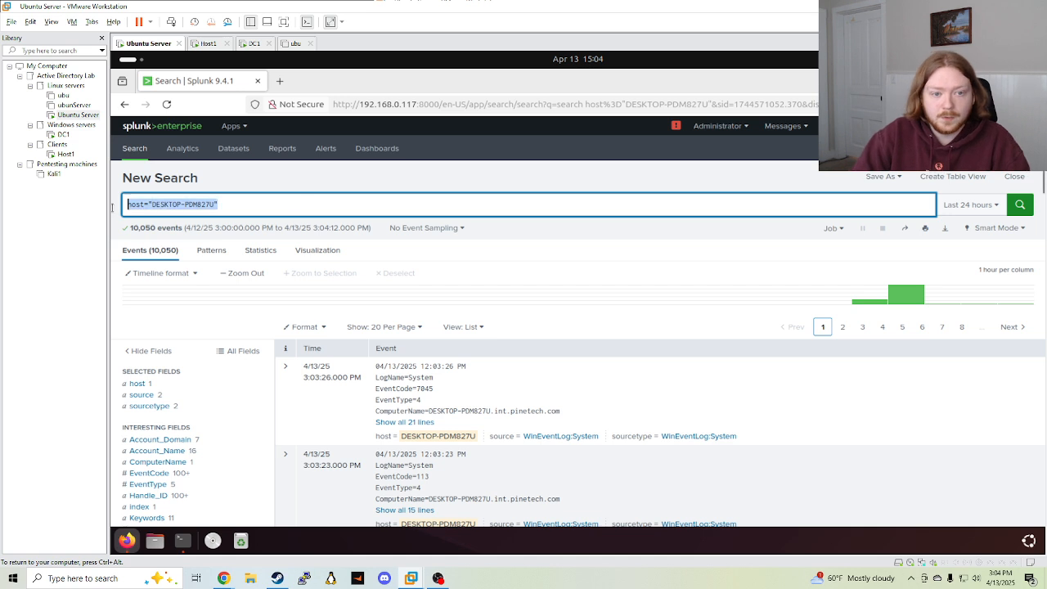
key(BackSpace)
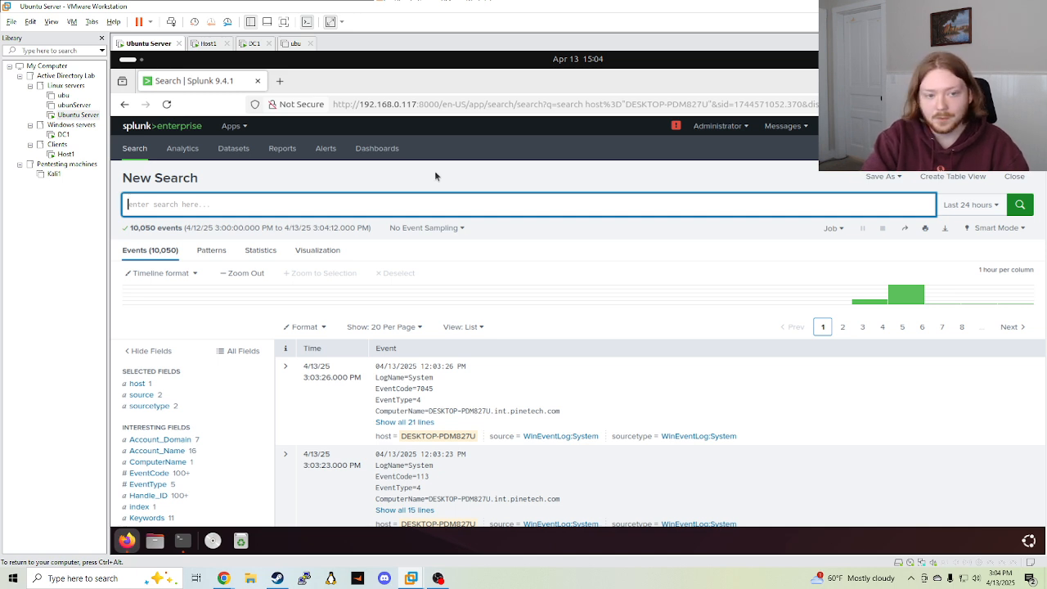
text(search)
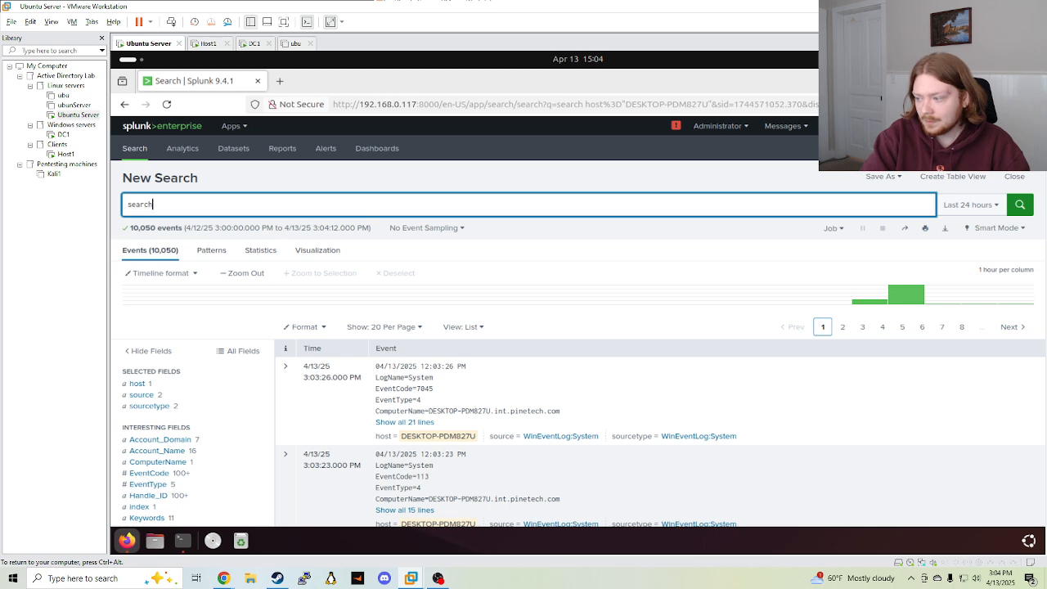
text( index)
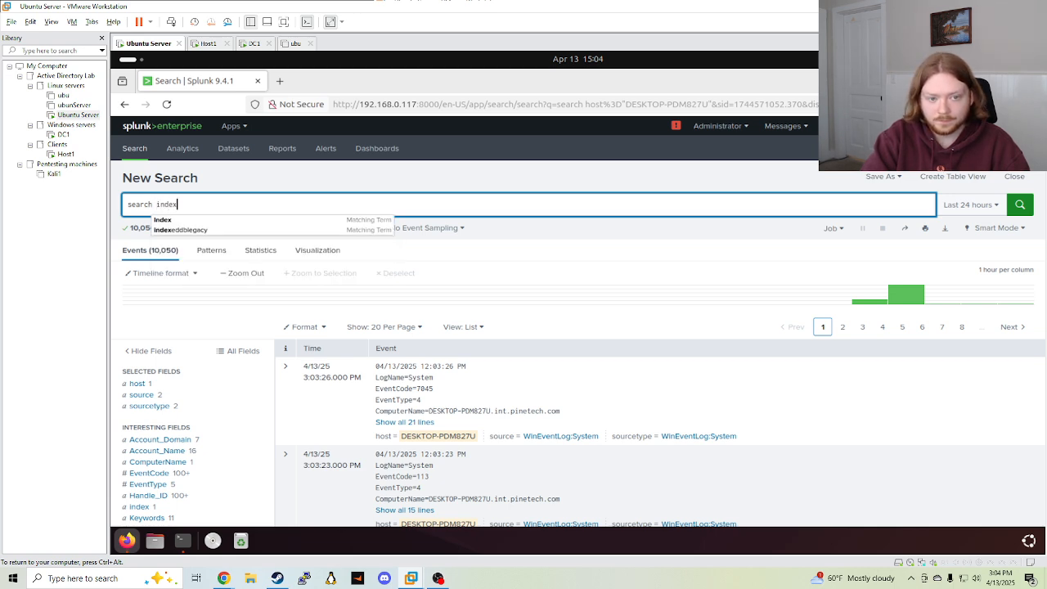
key(ctrl+a)
key(BackSpace)
text(index)
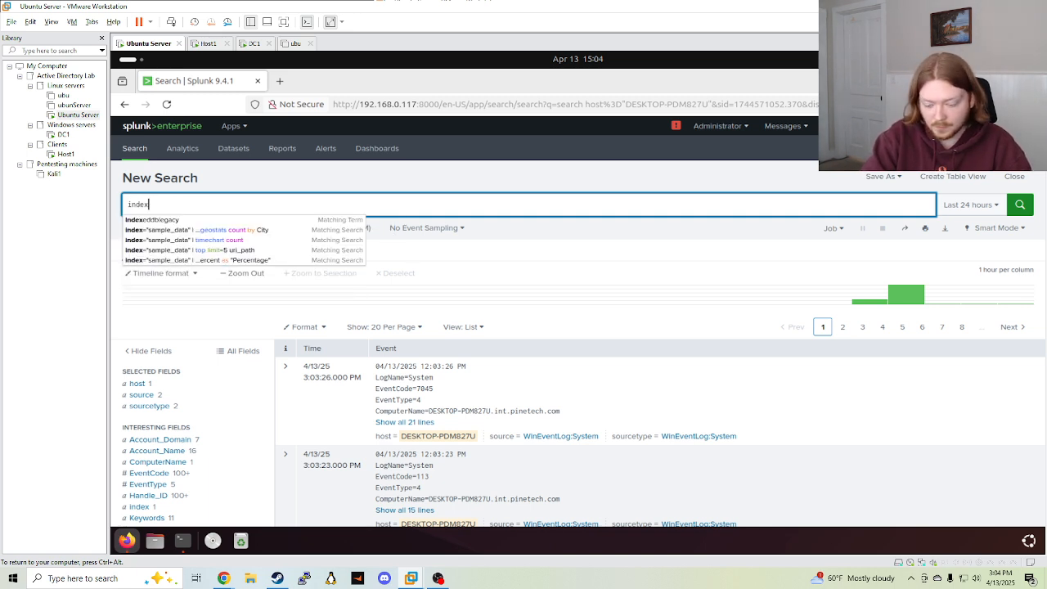
text(=)
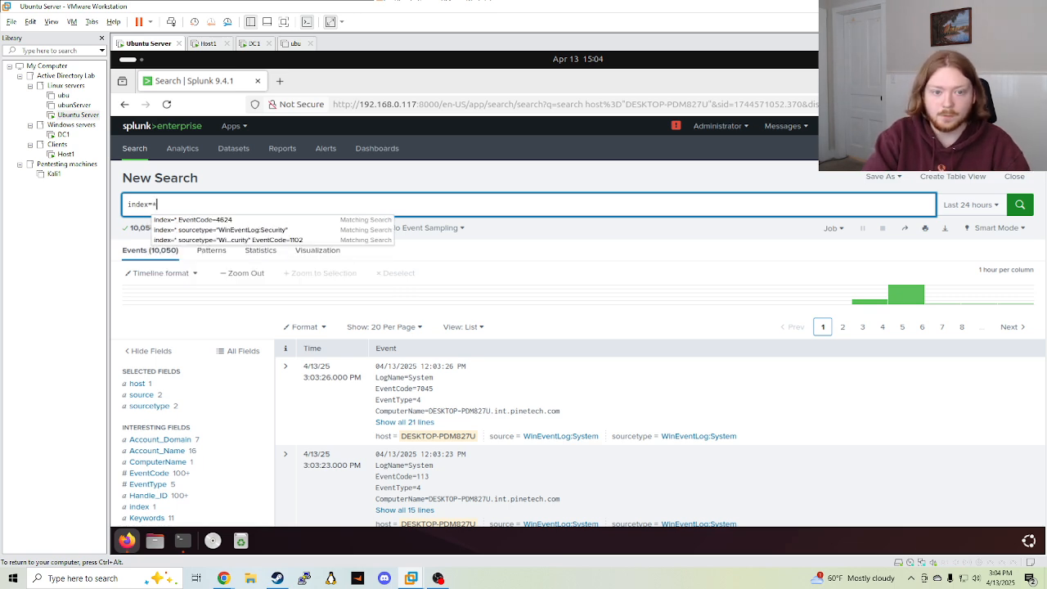
text(*)
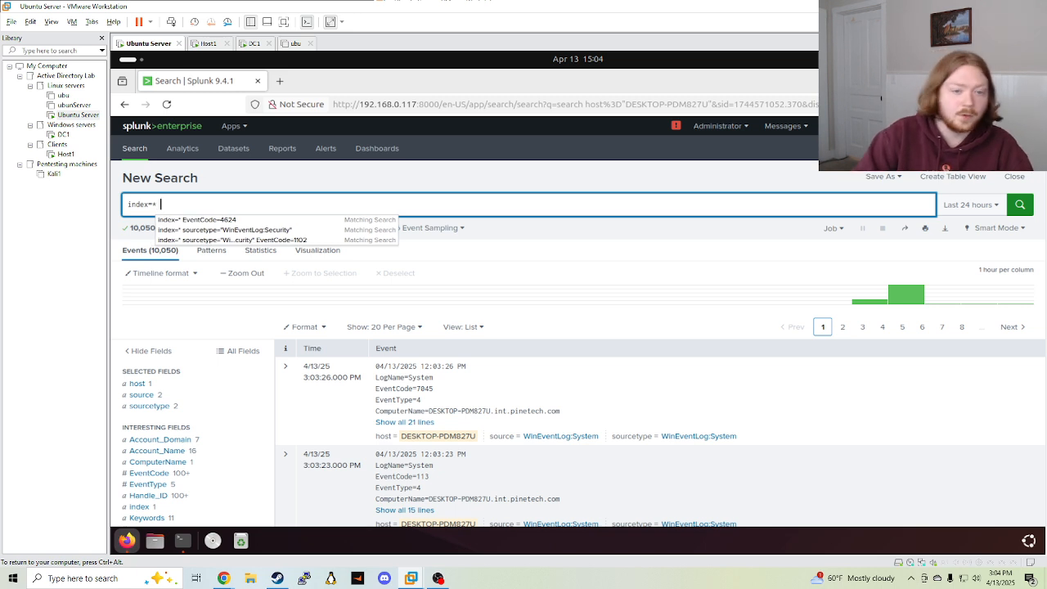
click(214, 220)
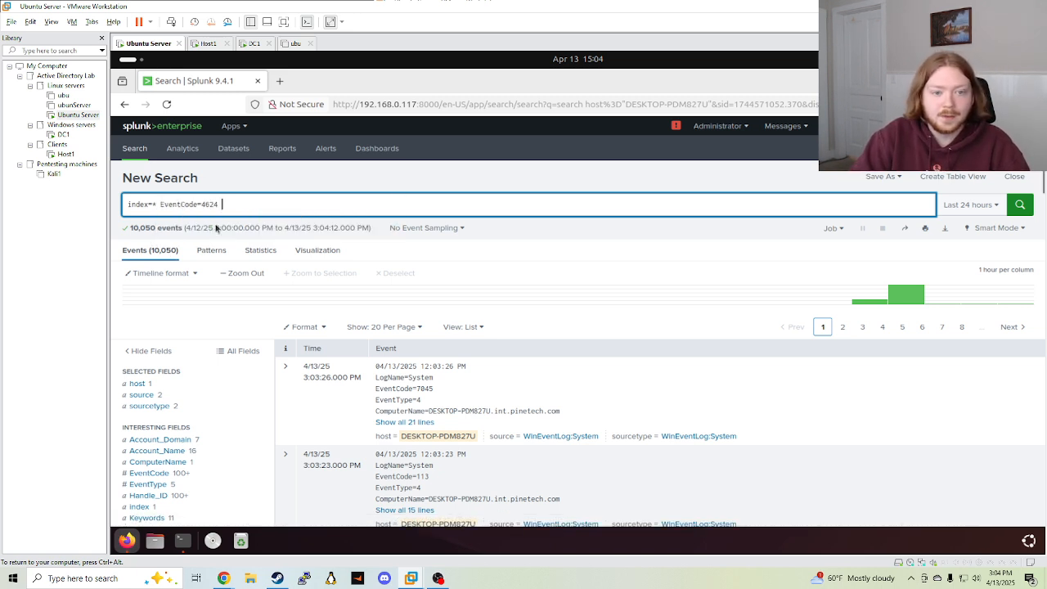
drag(161, 204, 261, 202)
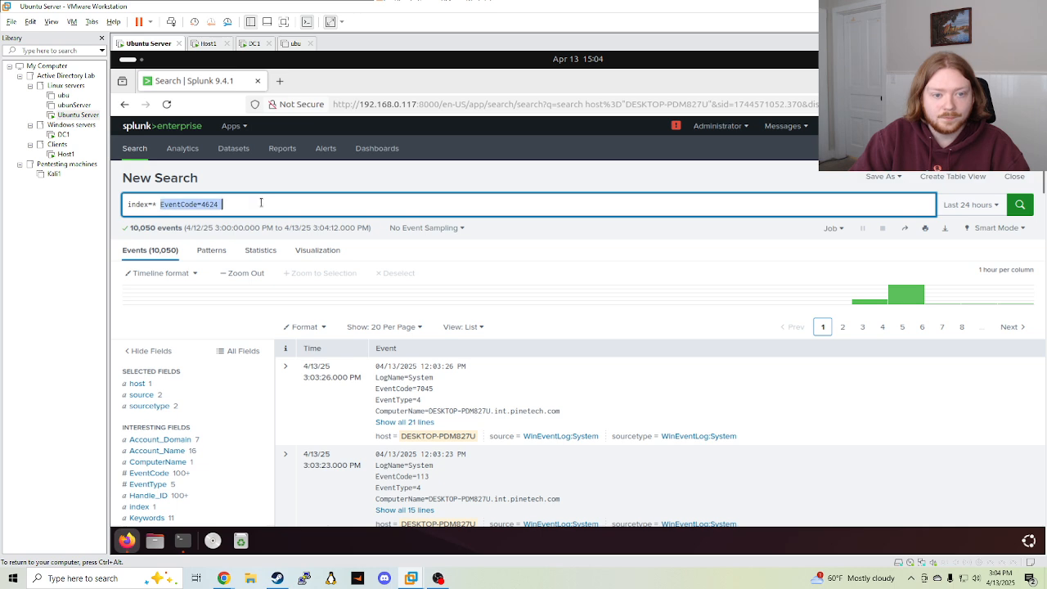
click(255, 205)
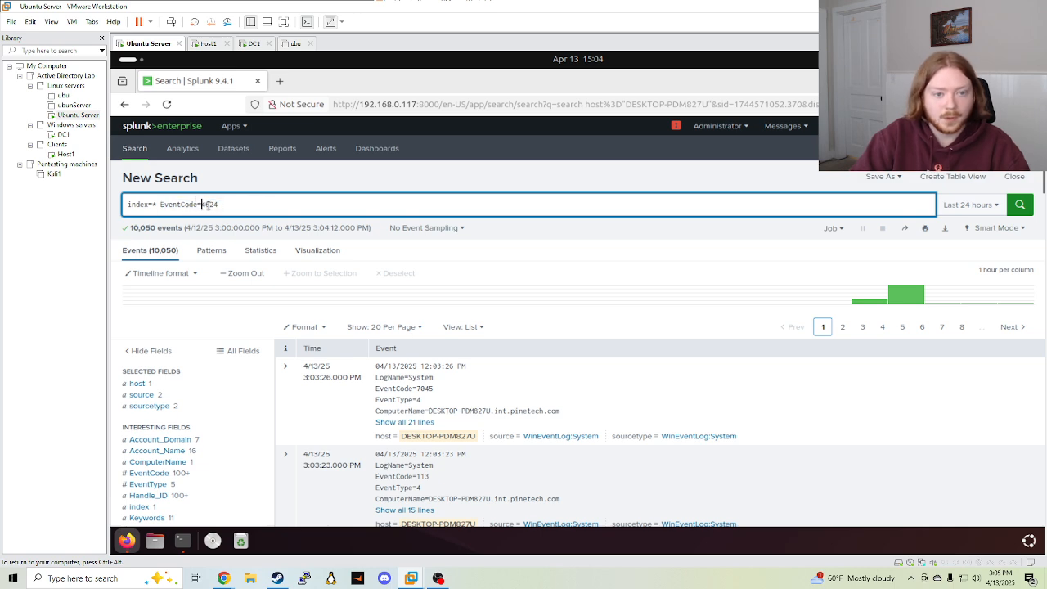
key(Return)
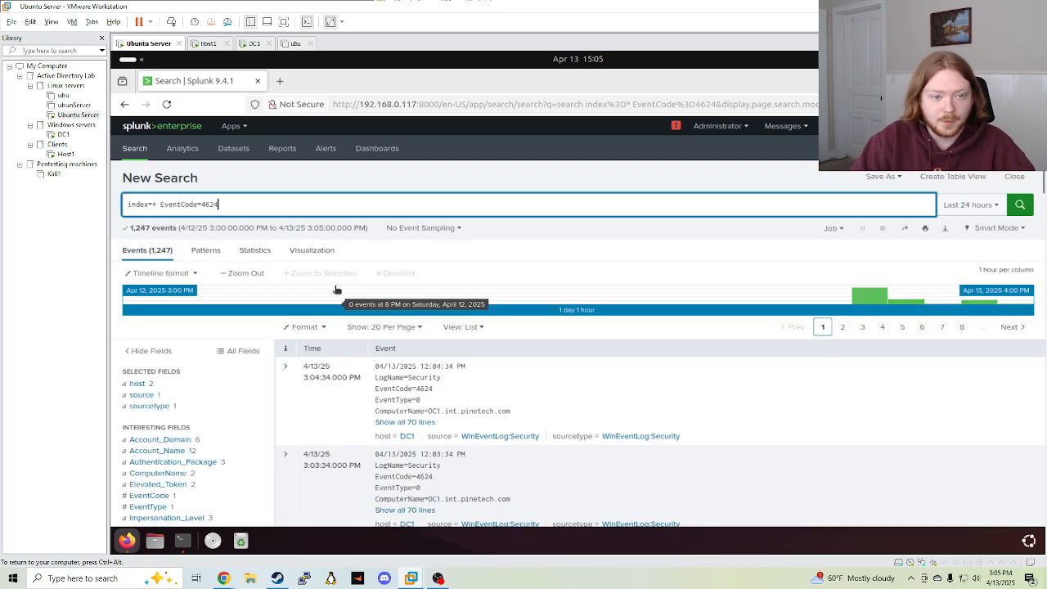
Filter the results by host value DESKTOP-PDM827U, leaving 452 events
click(166, 384)
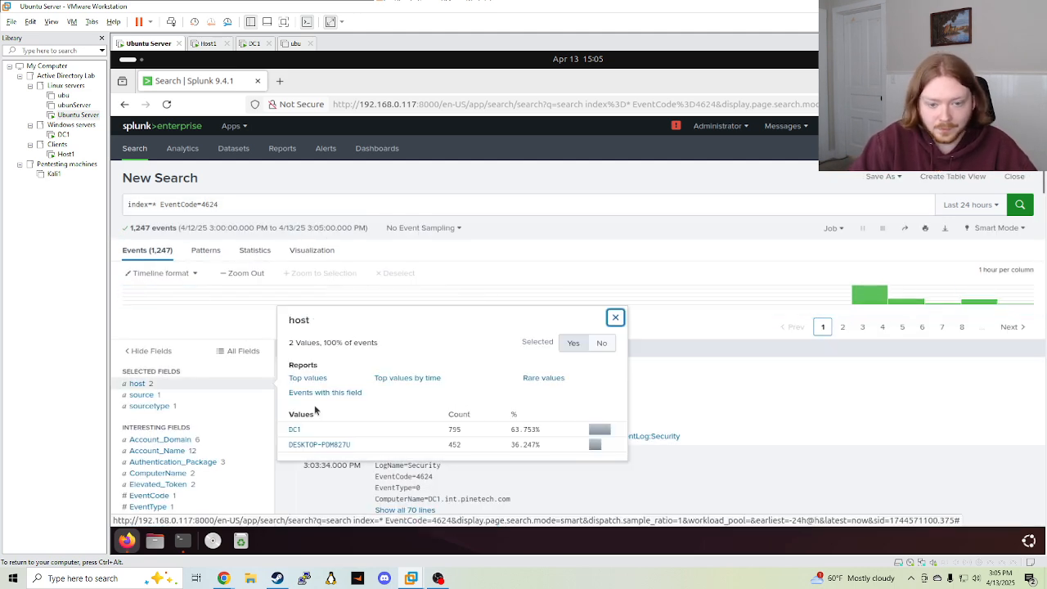
click(334, 445)
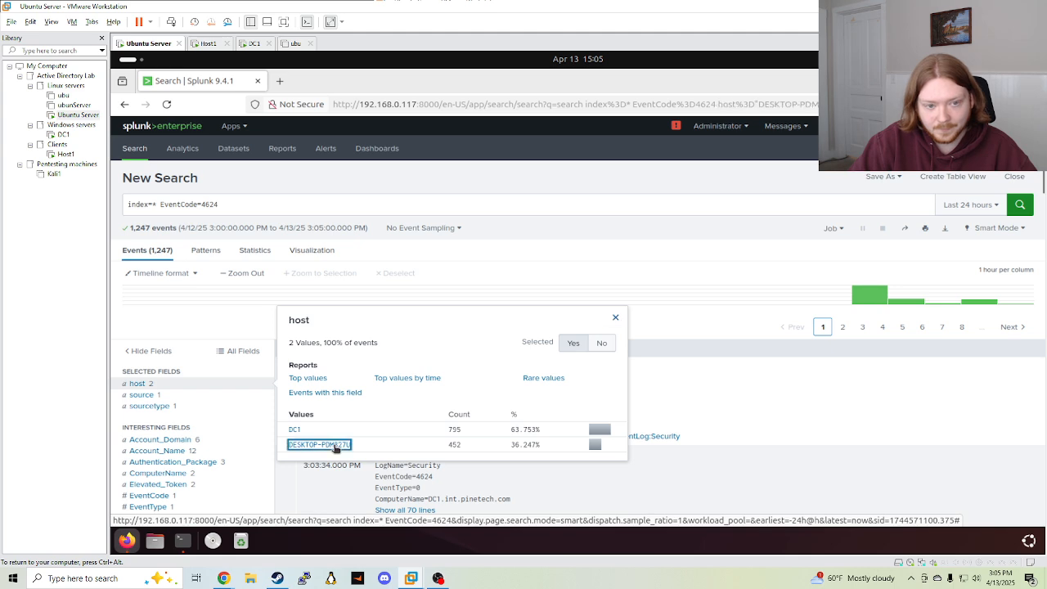
drag(223, 204, 330, 204)
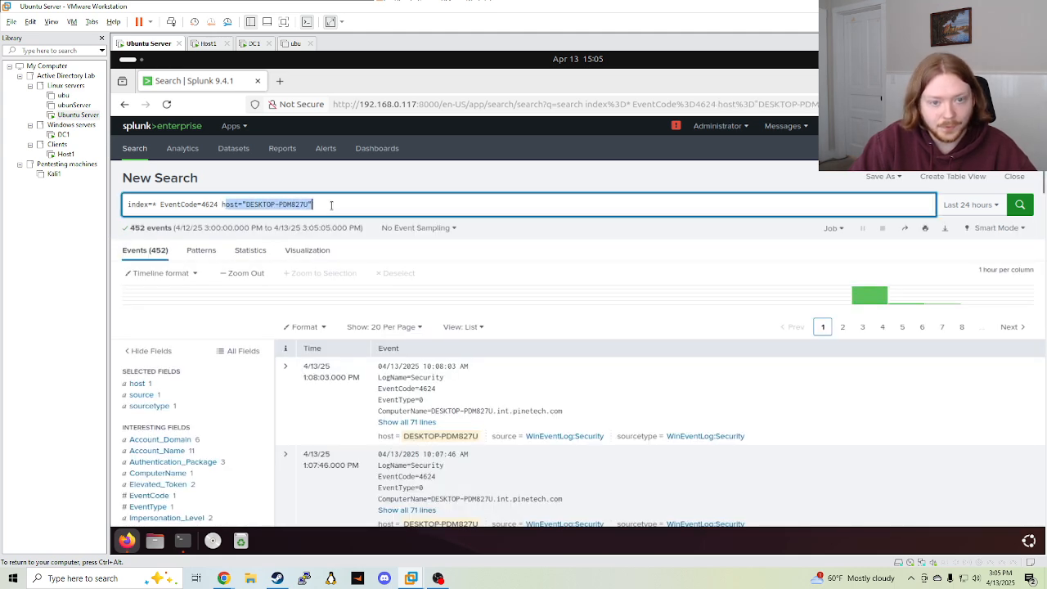
Expand the first 4624 logon event to show all 71 of its lines
scroll(384, 295, down, 2)
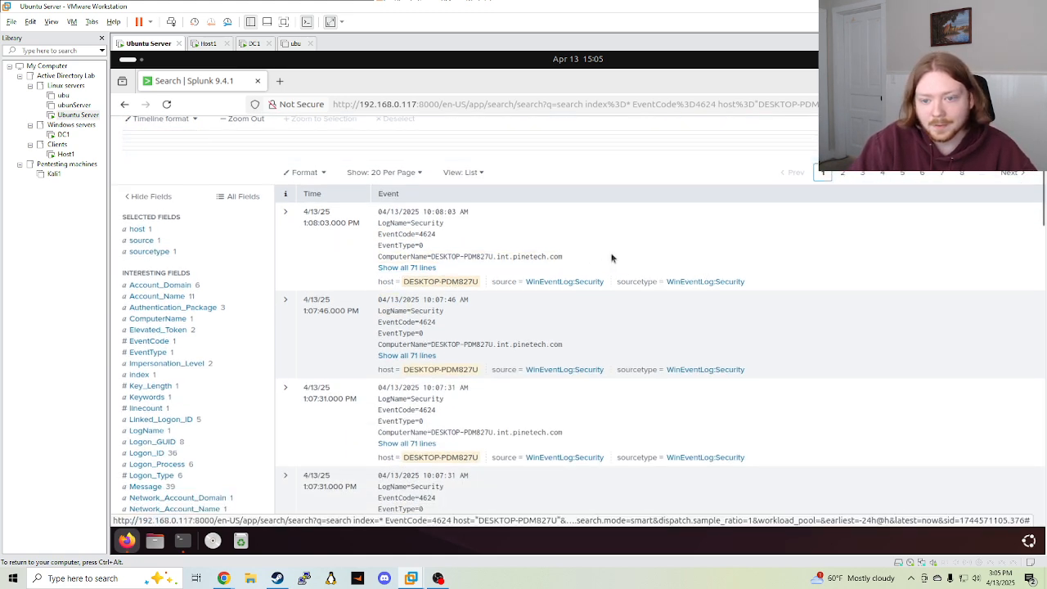
drag(583, 260, 496, 256)
click(413, 268)
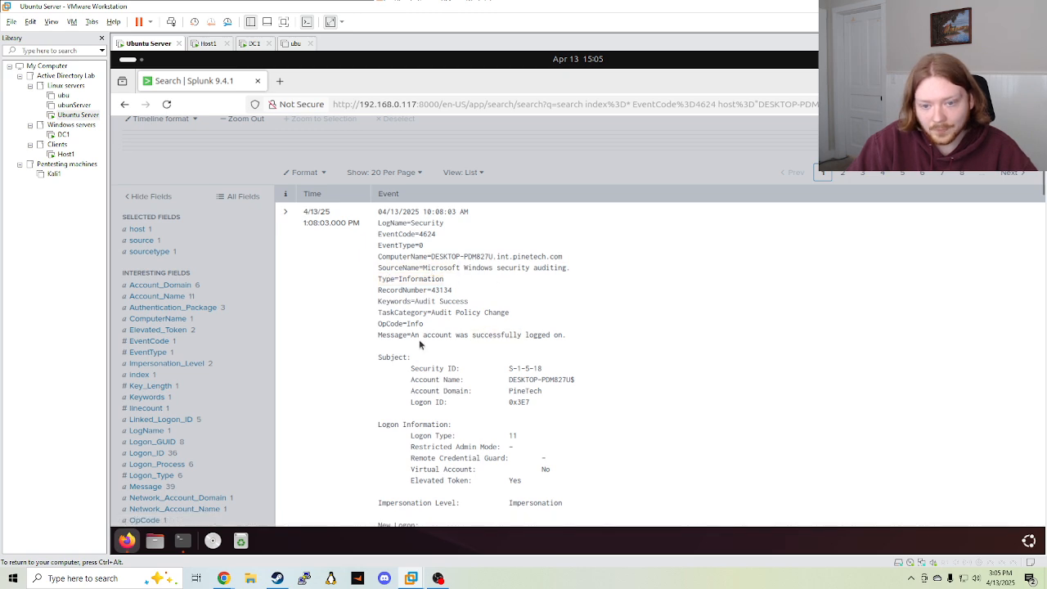
drag(411, 335, 599, 333)
click(599, 333)
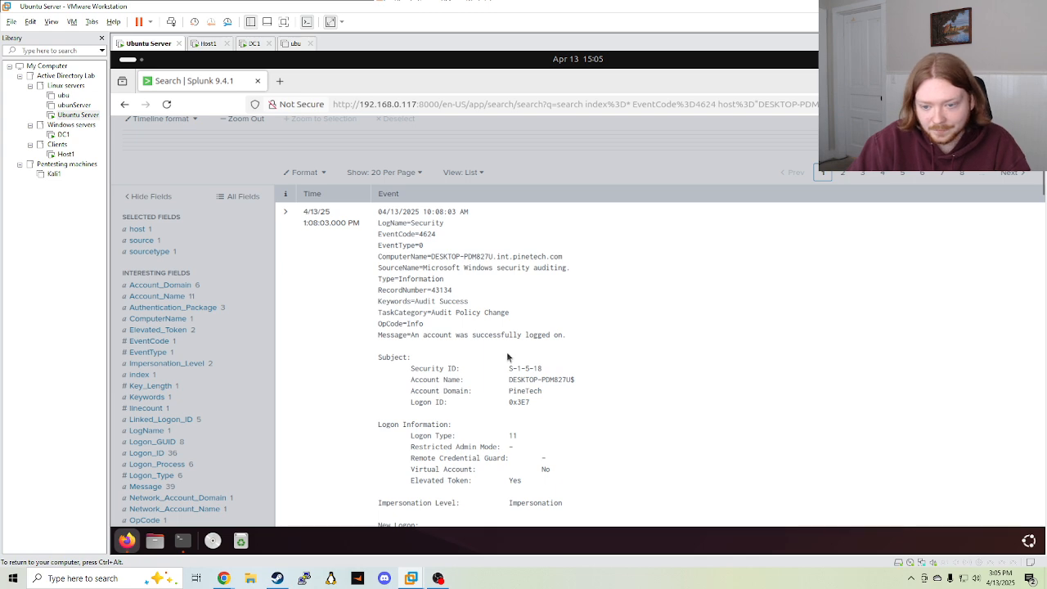
Scroll through the event's Subject, New Logon and Network Information details, then select the query's host filter
scroll(511, 355, down, 2)
scroll(515, 364, down, 3)
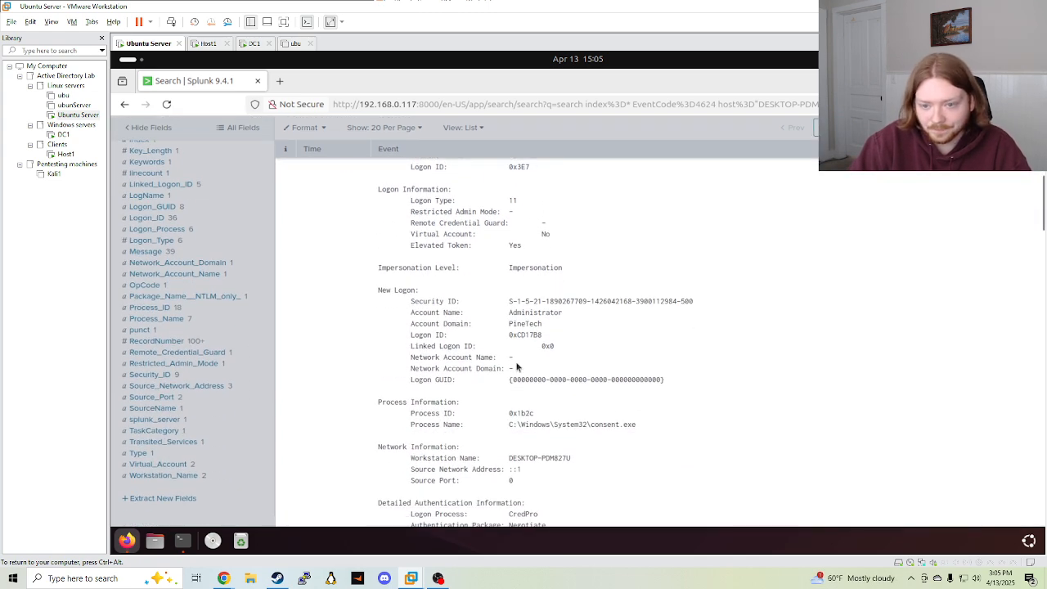
mouse_move(508, 314)
mouse_down()
mouse_move(561, 325)
mouse_move(500, 321)
mouse_up()
click(619, 344)
scroll(507, 329, down, 6)
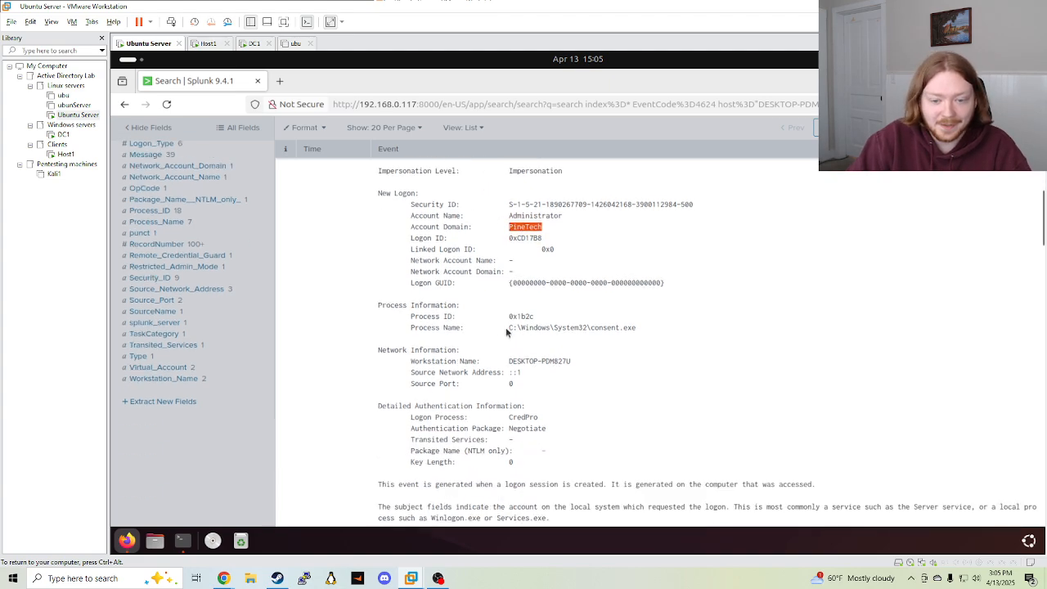
scroll(515, 359, up, 7)
scroll(517, 378, up, 5)
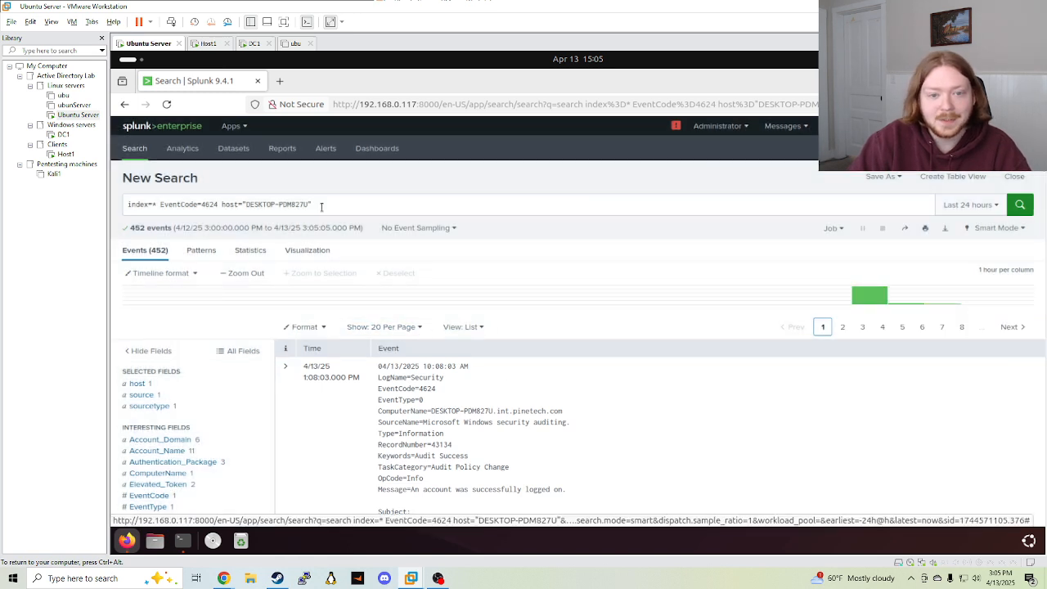
drag(326, 205, 219, 205)
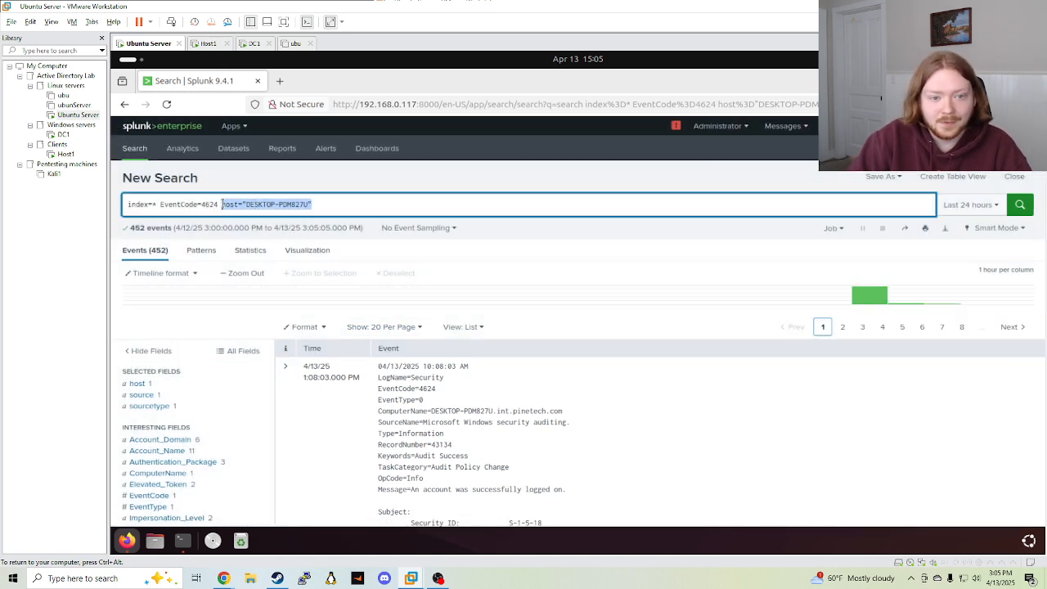
Rebuild the query's host filter as host="DESKTOP-PDM827U" from the host values summary
key(BackSpace)
key(BackSpace)
key(BackSpace)
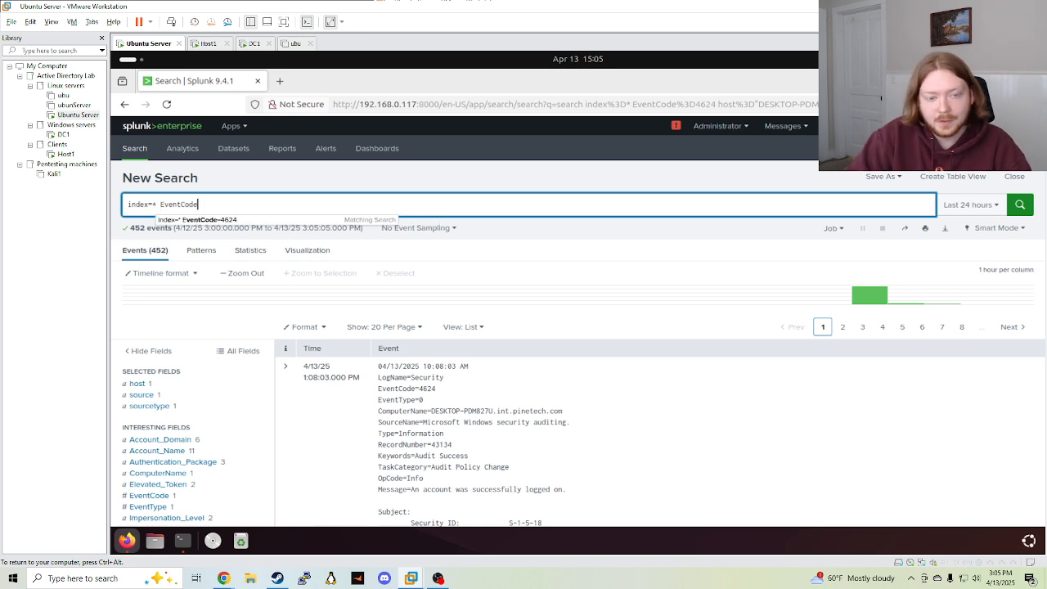
click(264, 221)
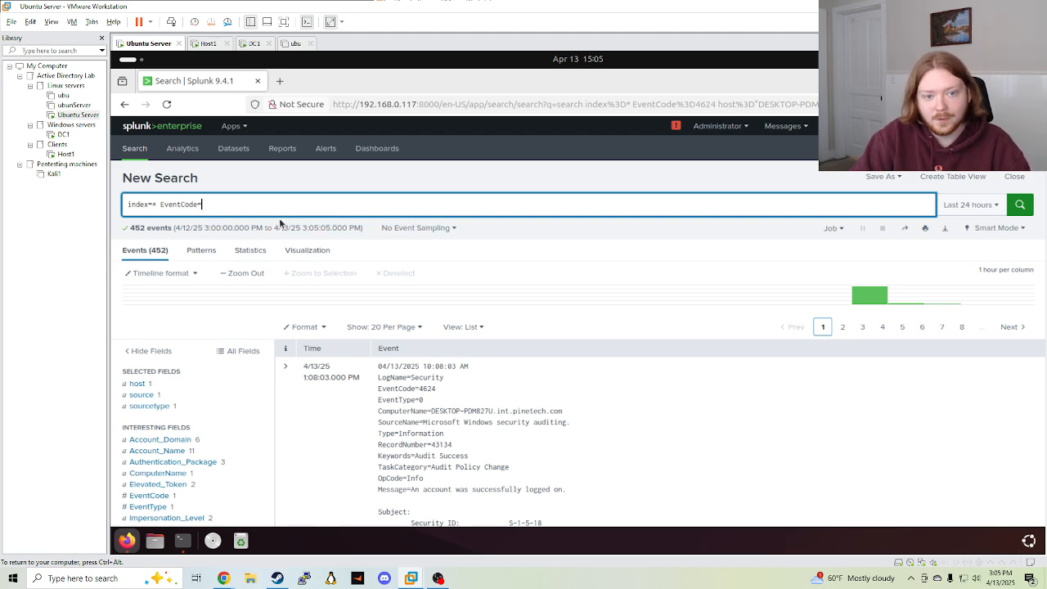
text(4624)
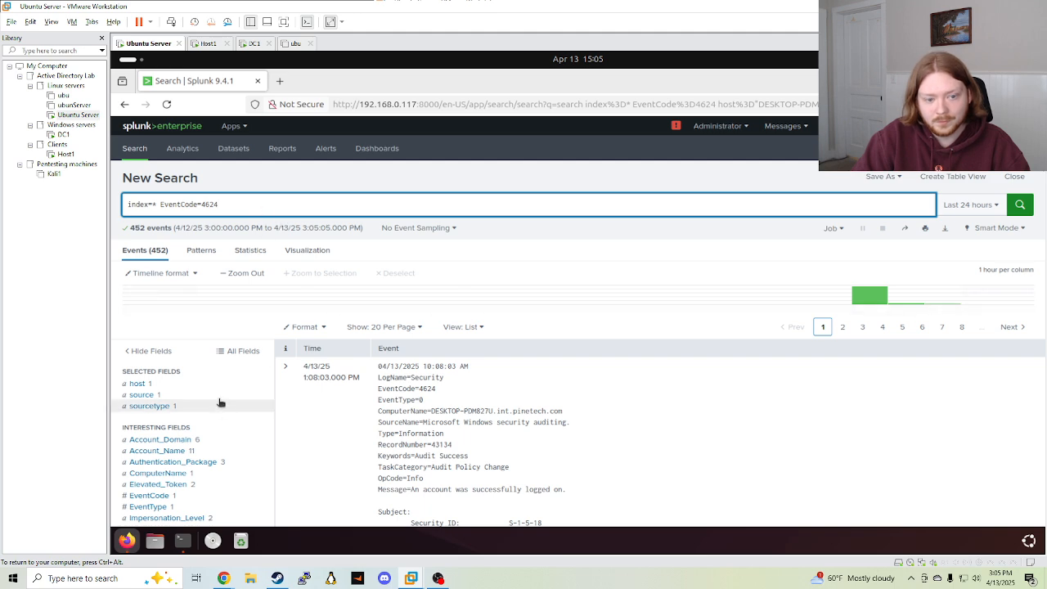
click(141, 382)
click(341, 402)
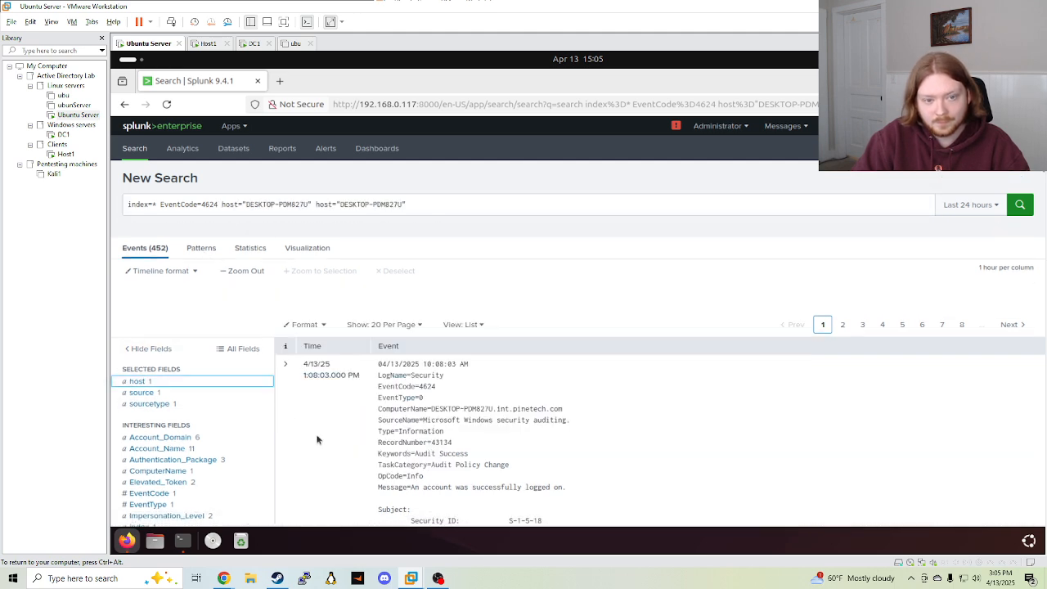
drag(414, 211, 342, 204)
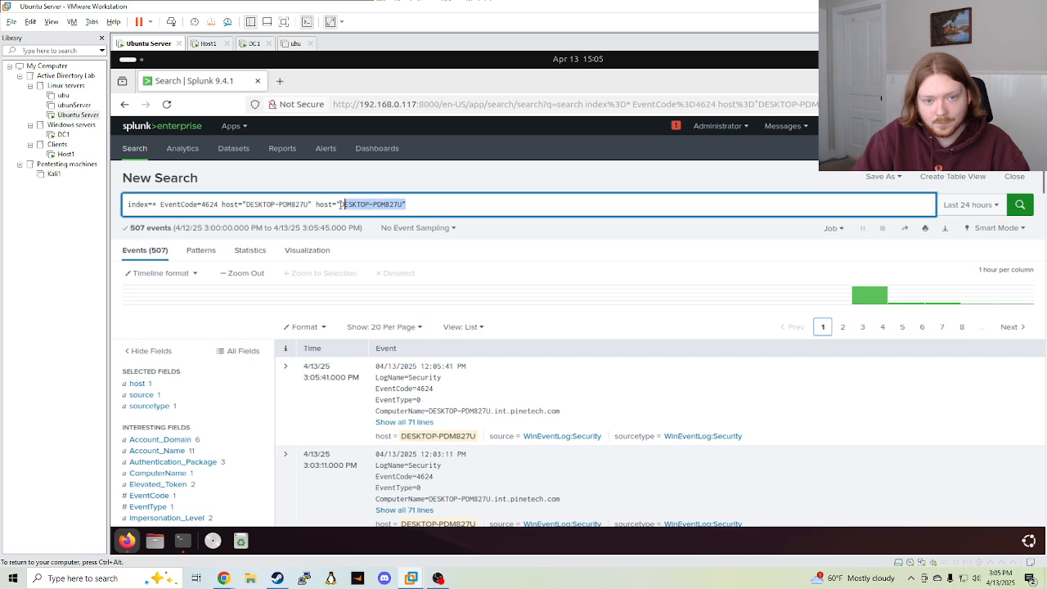
key(BackSpace)
Change the query to EventCode=1102, run it for 0 events, and open Save As options
key(BackSpace)
click(218, 204)
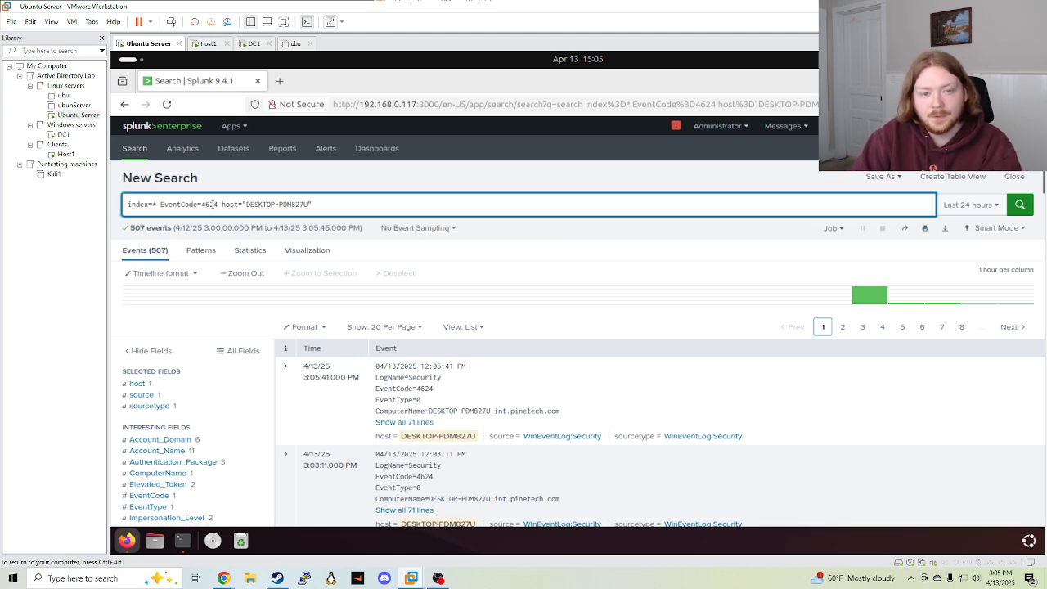
key(BackSpace)
key(BackSpace)
key(BackSpace)
key(BackSpace)
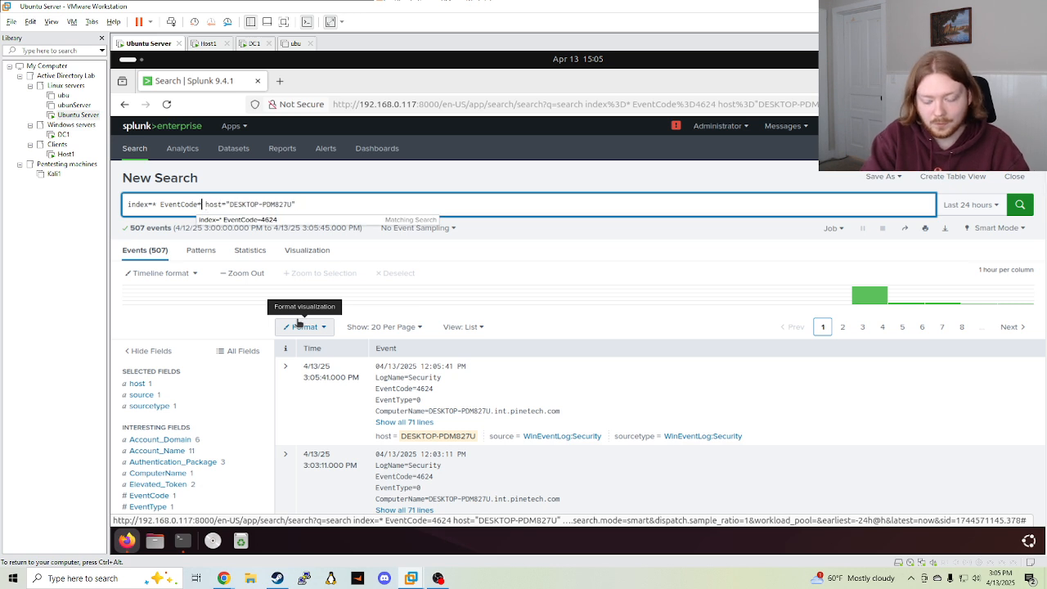
text(1102)
key(Return)
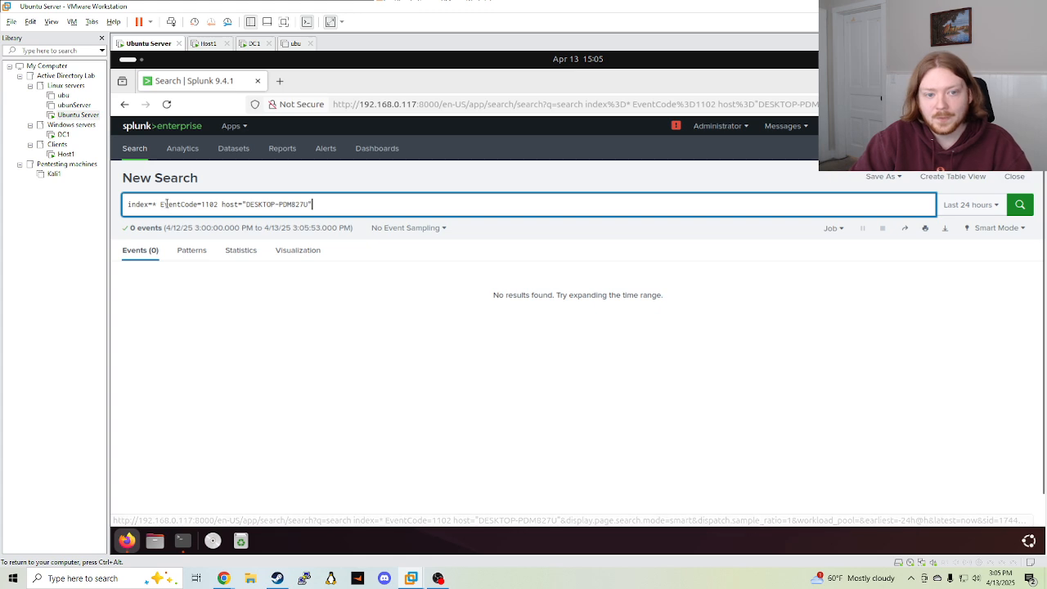
drag(161, 204, 112, 189)
click(219, 205)
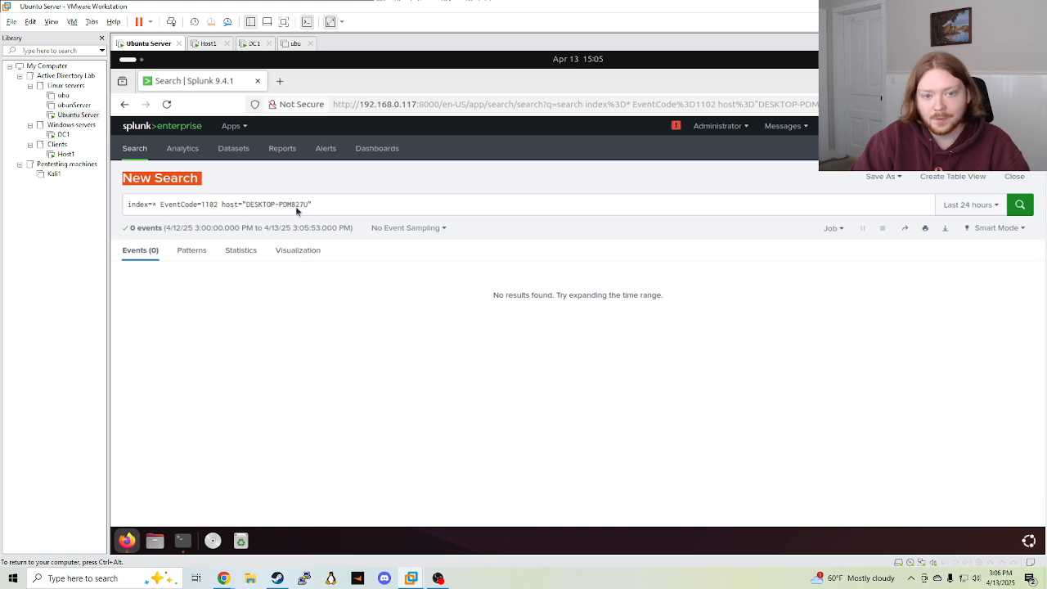
click(335, 204)
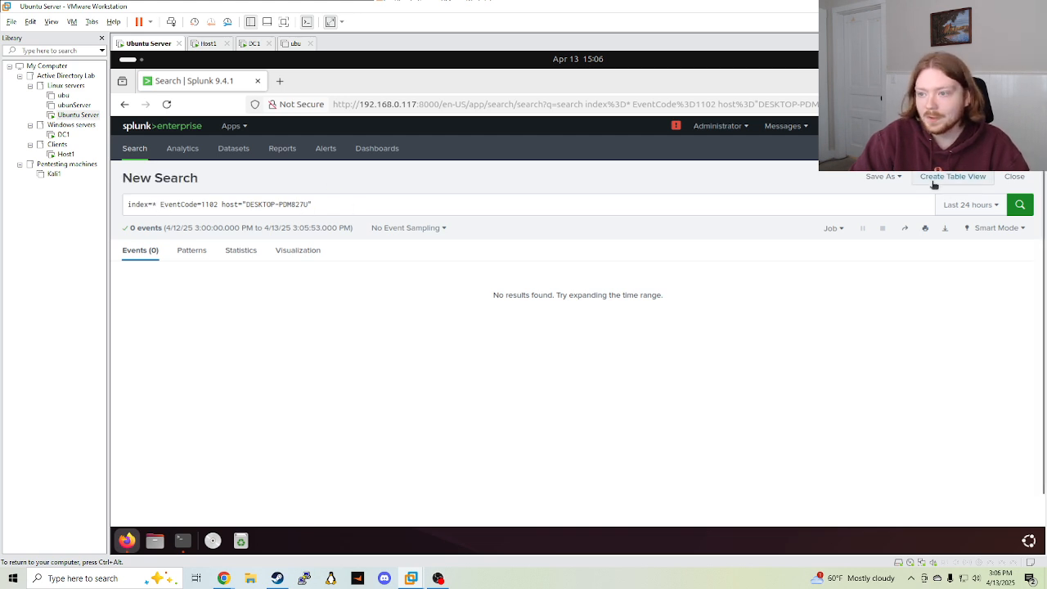
click(888, 177)
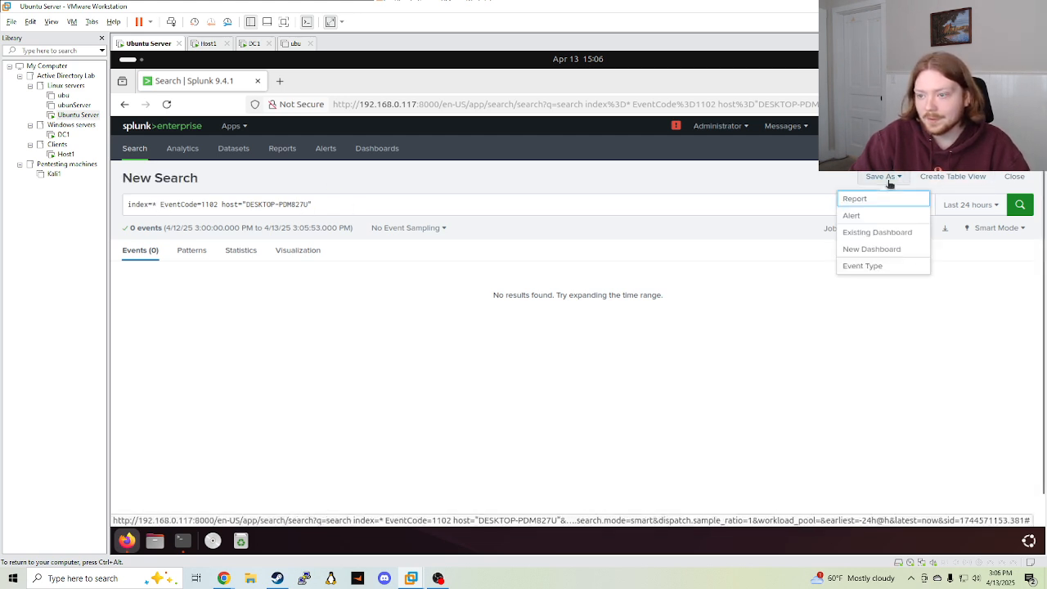
Save the search as a real-time alert titled 'Security Event Log Cleared', shared in the app
click(860, 213)
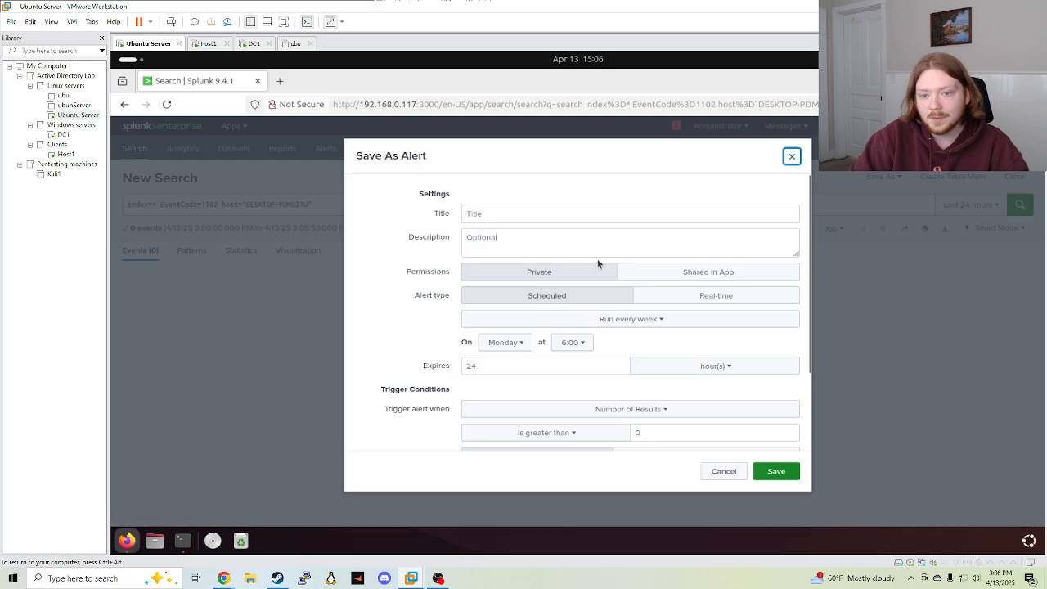
click(501, 215)
text(Security Even)
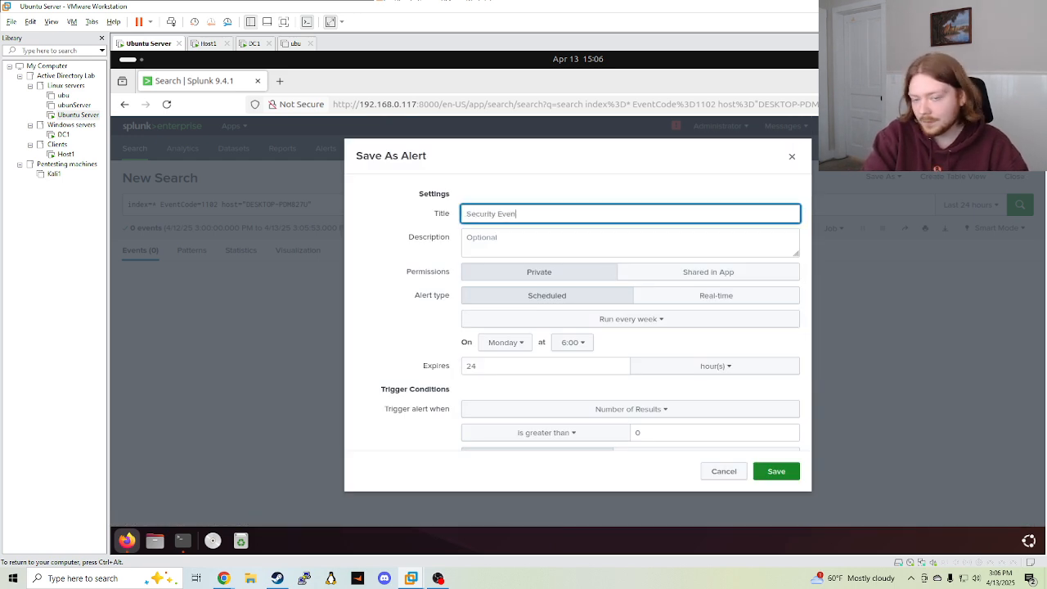
text(nt Log Cle)
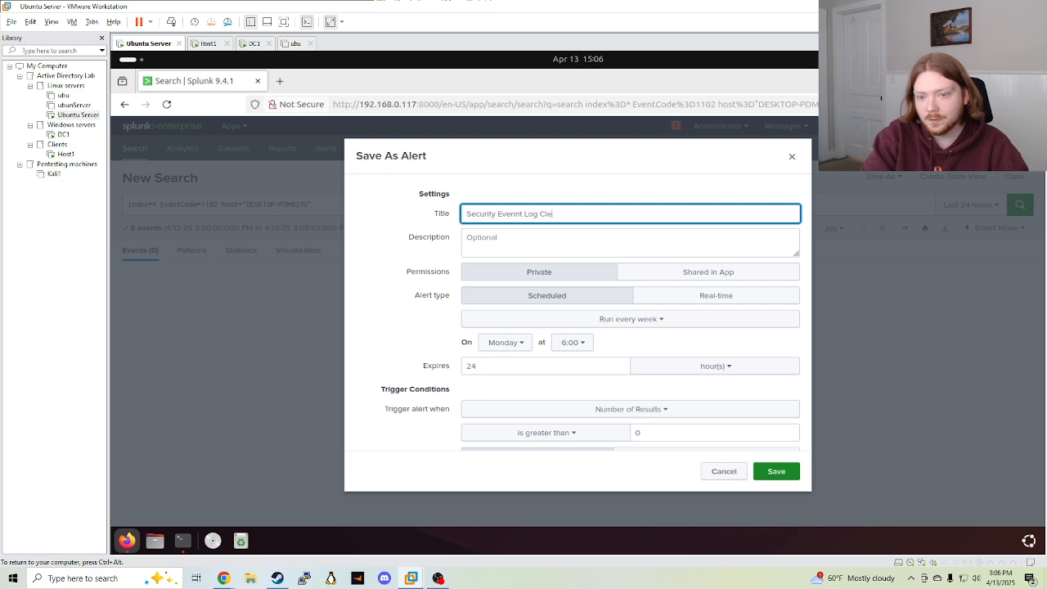
text(ared)
click(521, 214)
key(BackSpace)
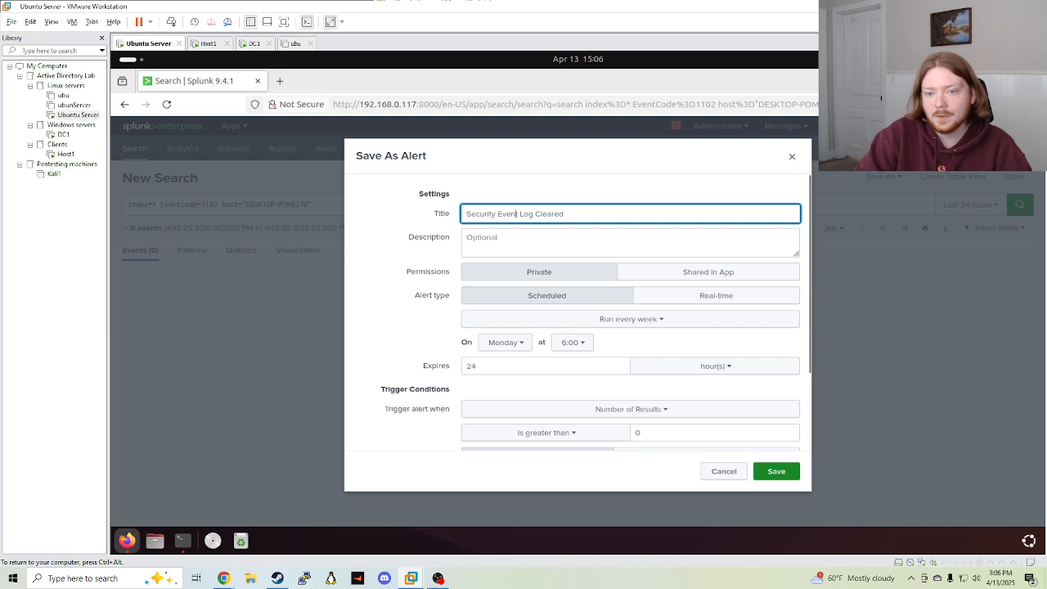
click(635, 274)
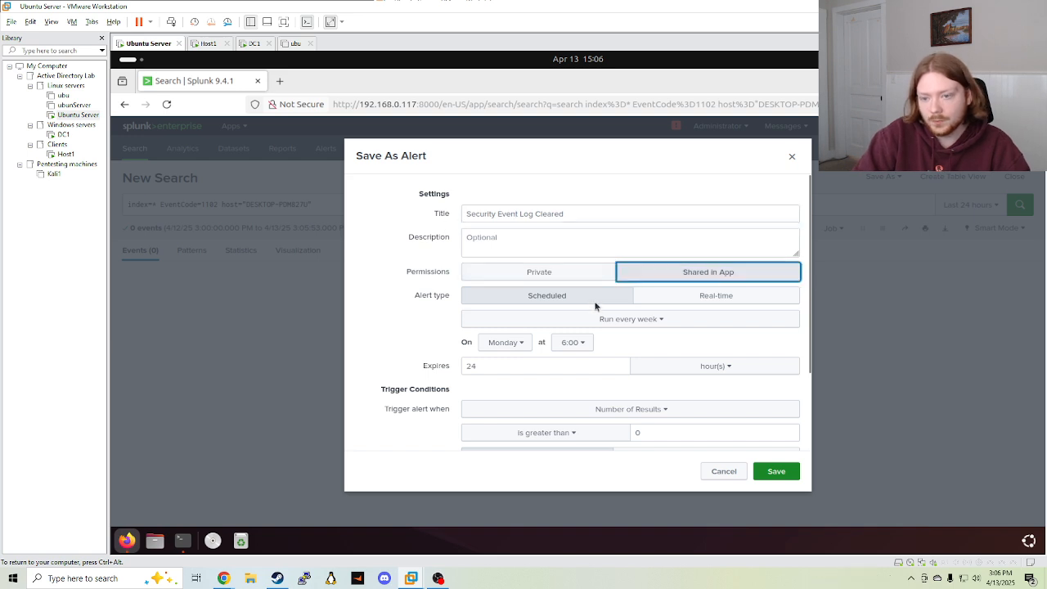
click(716, 295)
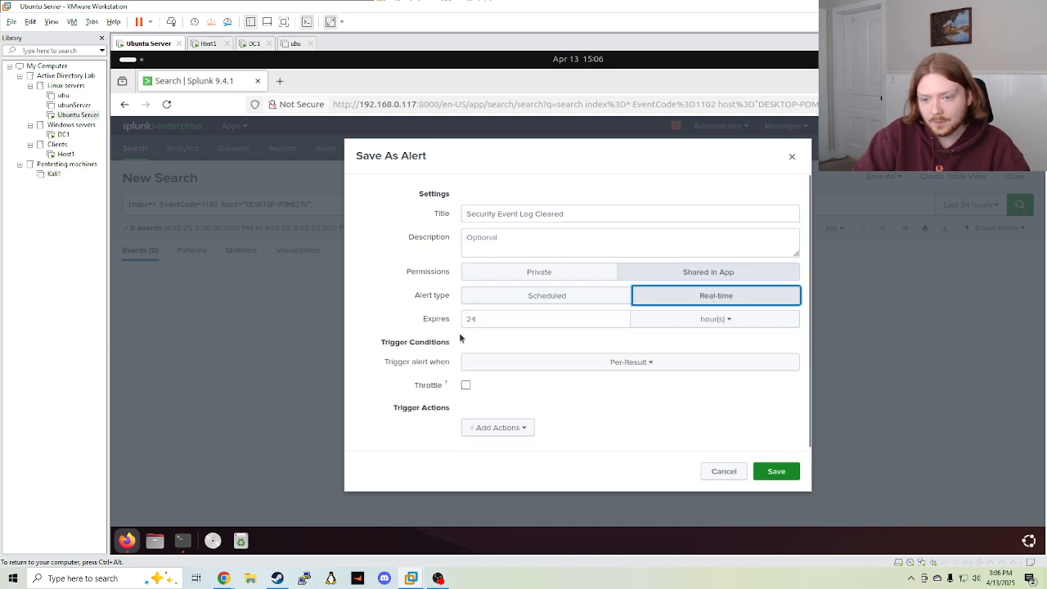
click(660, 362)
Add the Add to Triggered Alerts action at Medium severity, save, and view the alert
click(498, 430)
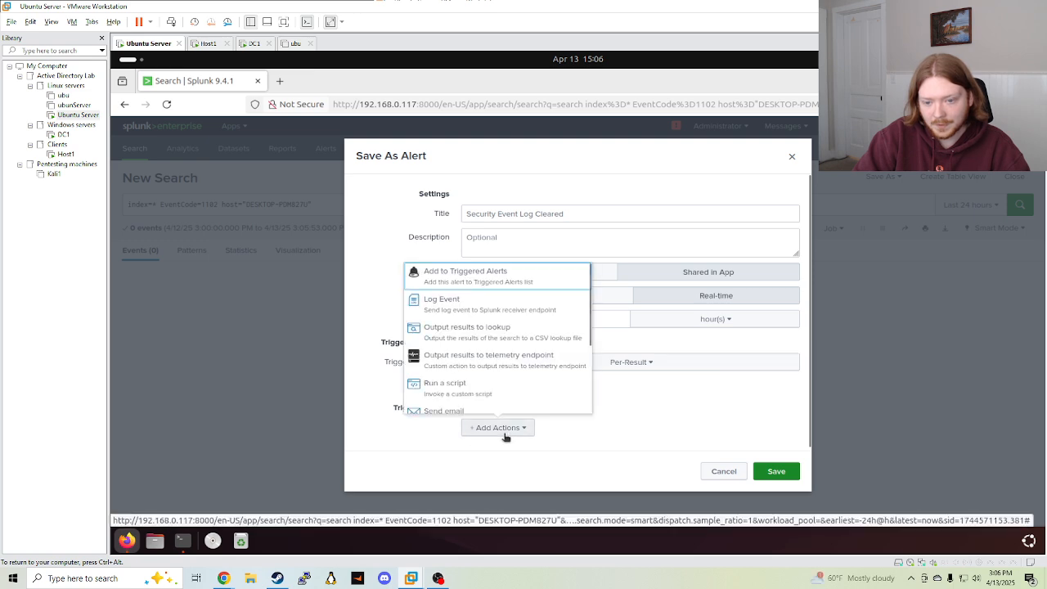
click(463, 275)
click(639, 411)
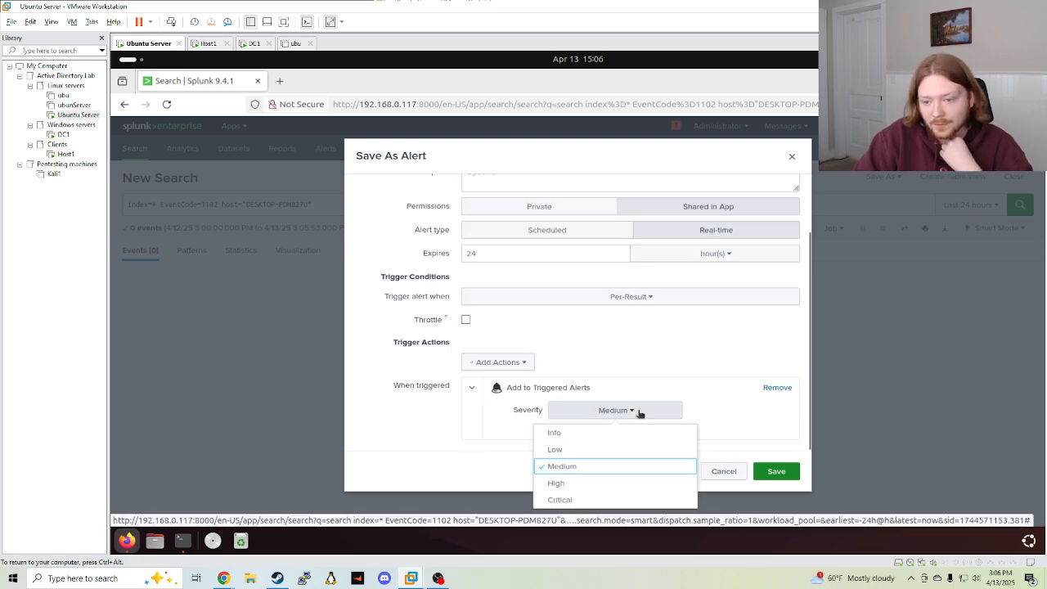
click(640, 411)
click(776, 470)
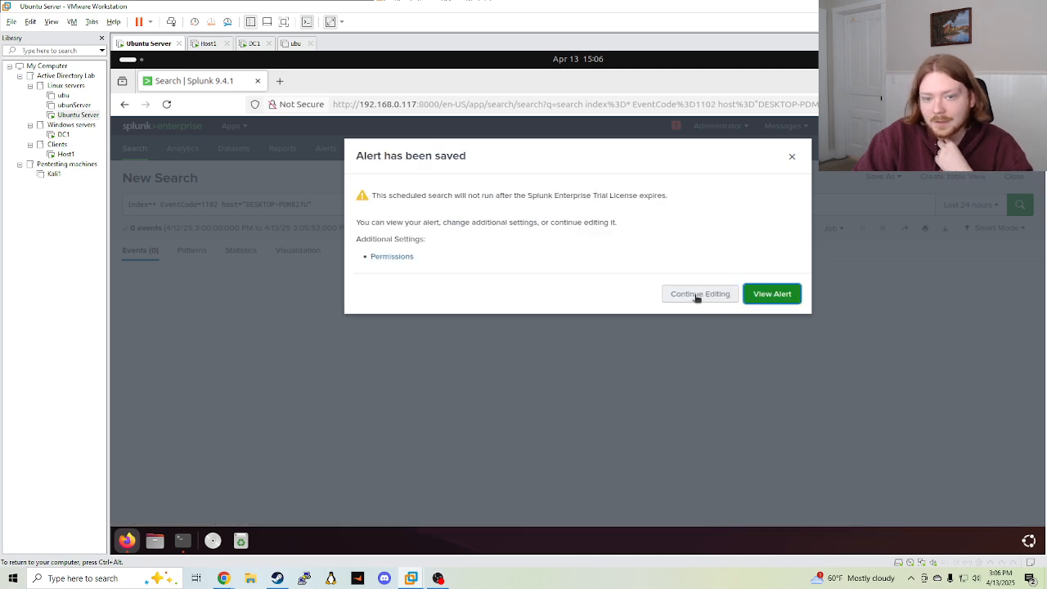
click(746, 299)
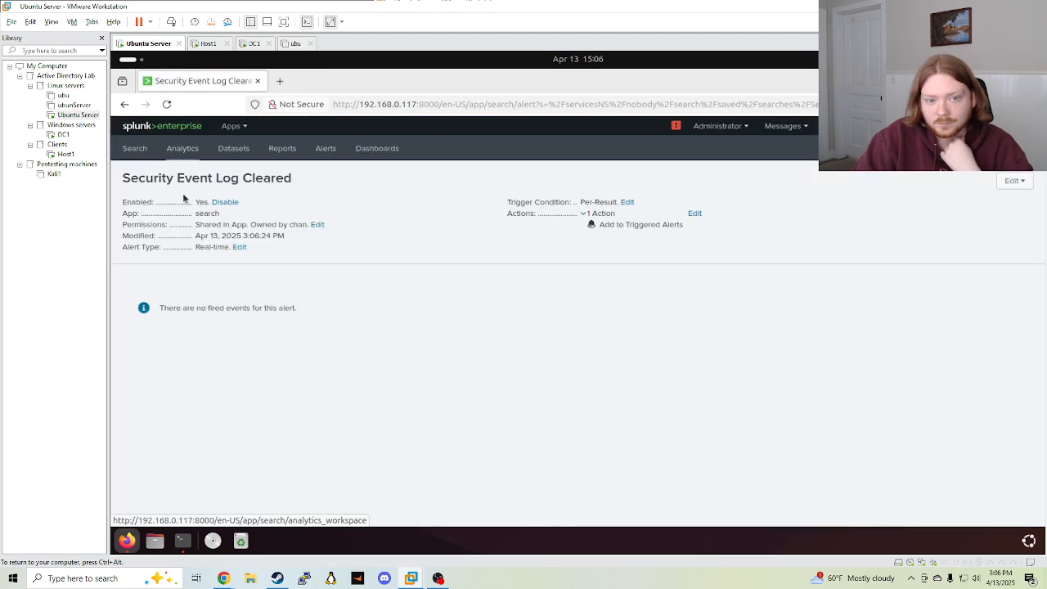
click(134, 148)
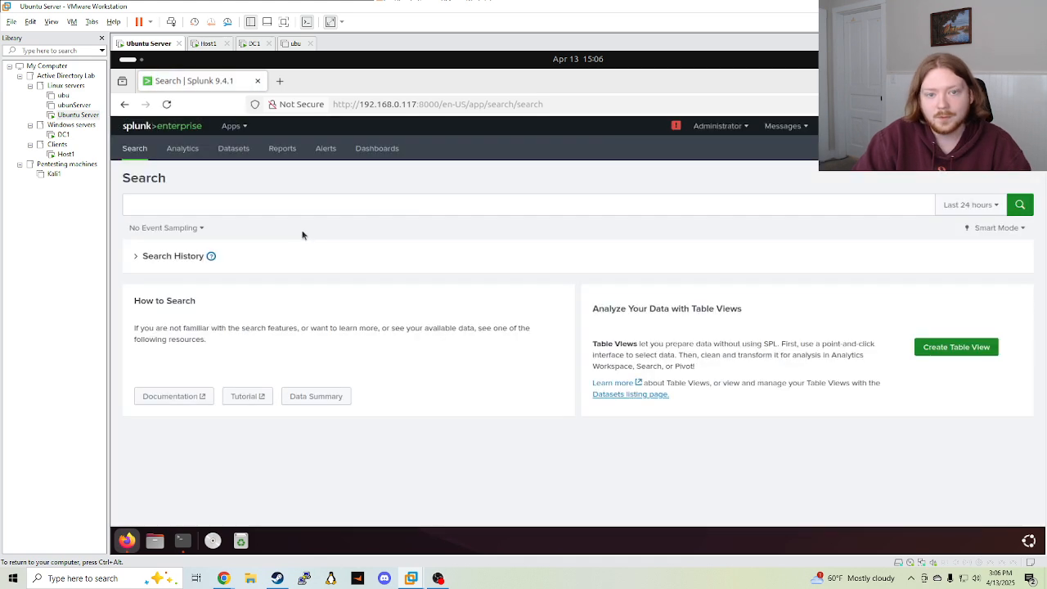
Search index=* host="DESKTOP-PDM827U" EventCode=1102, which returns 0 events, then switch to Host1
click(255, 210)
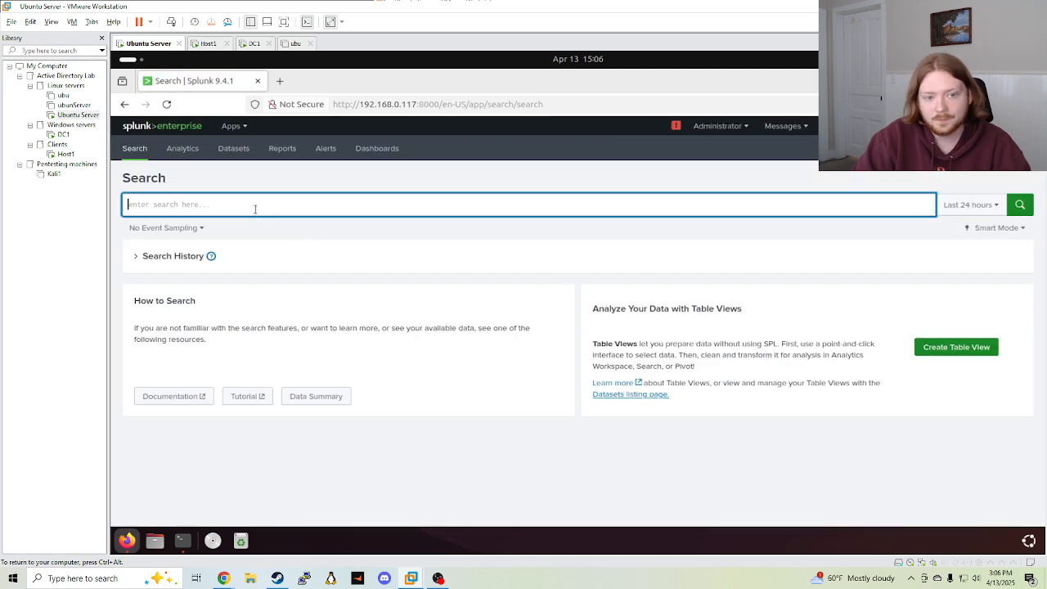
text(inde)
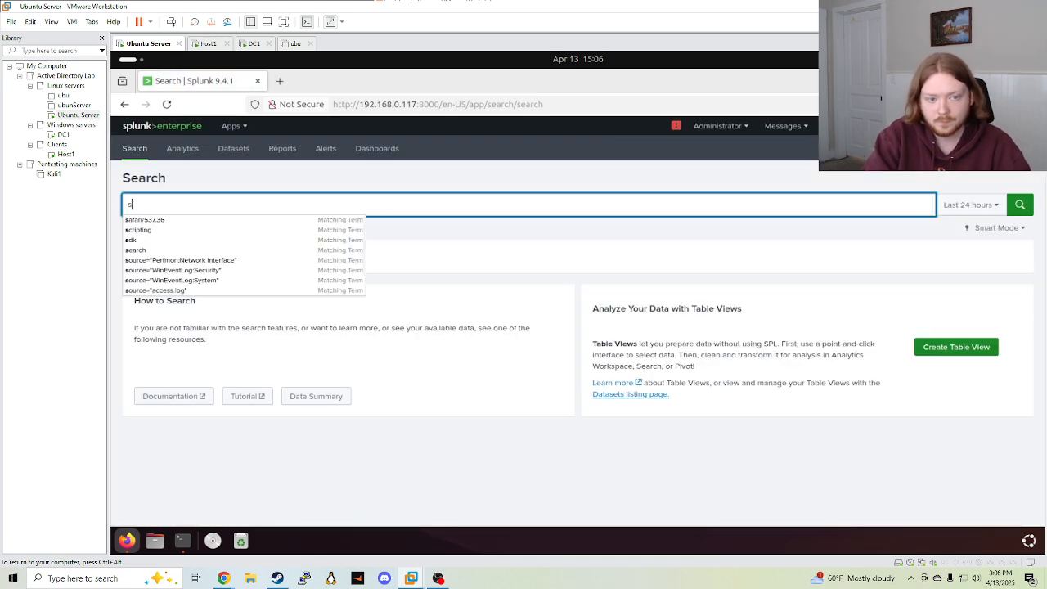
text(x)
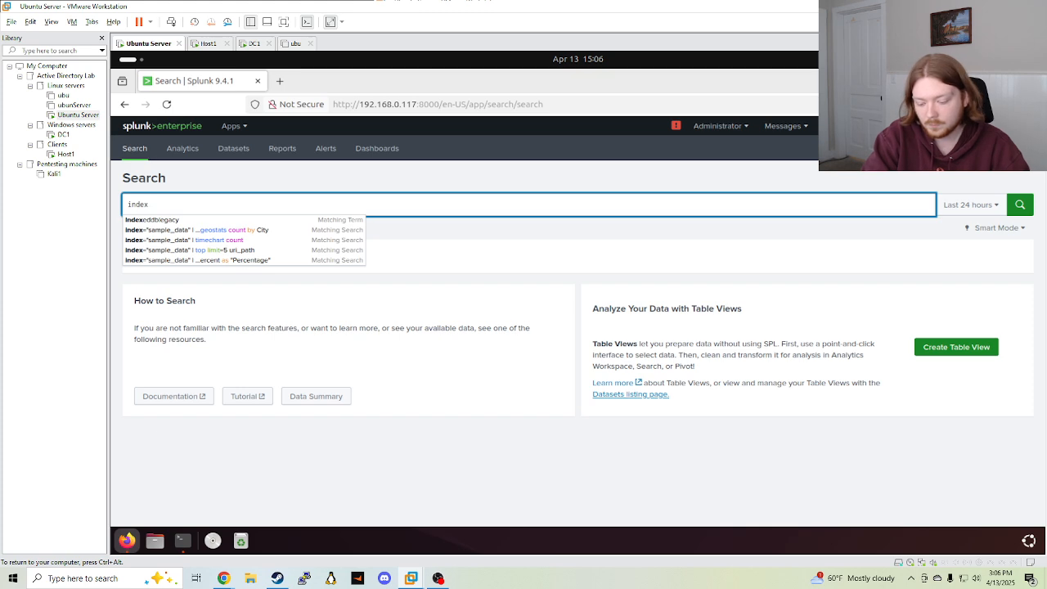
text(=* )
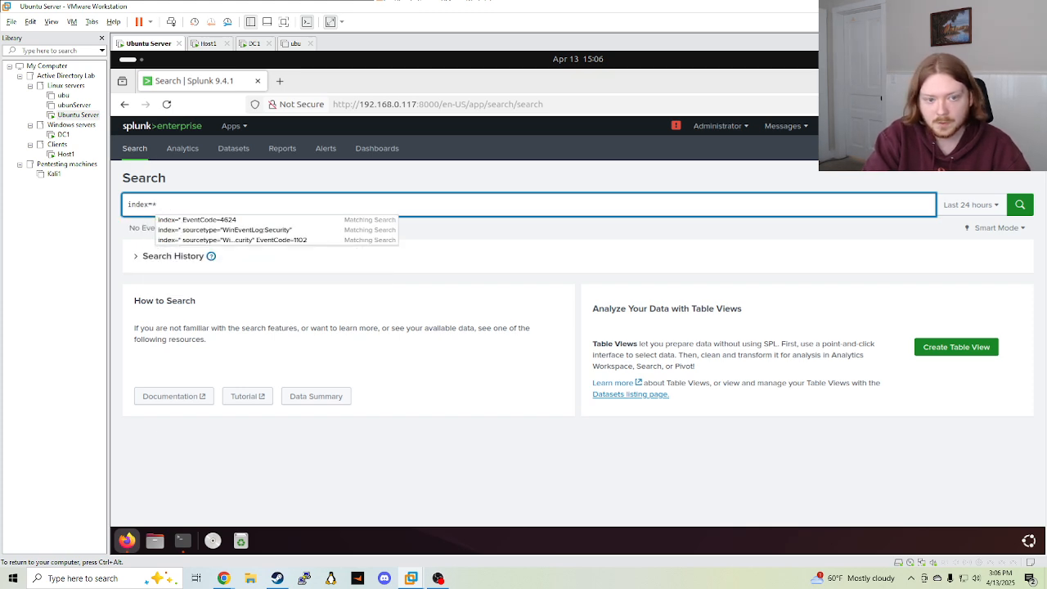
text(host)
click(234, 218)
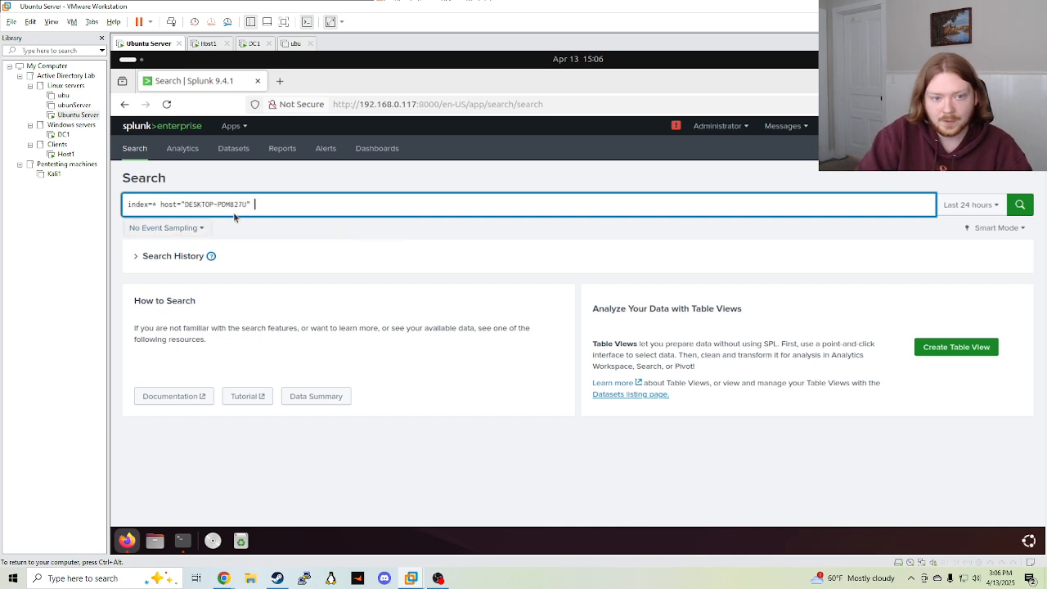
text(and)
key(BackSpace)
key(BackSpace)
key(BackSpace)
key(BackSpace)
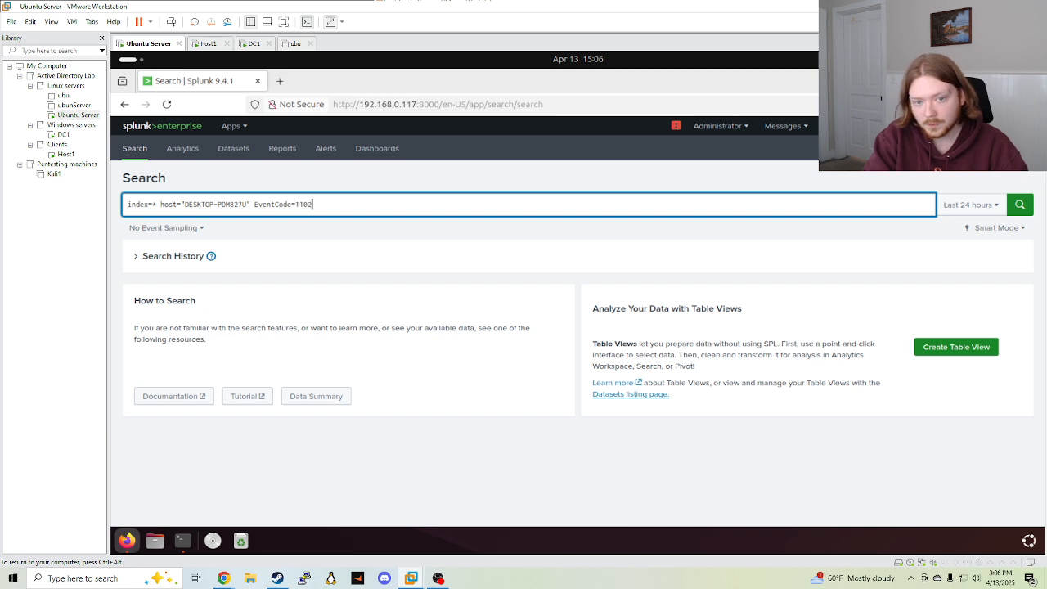
key(Return)
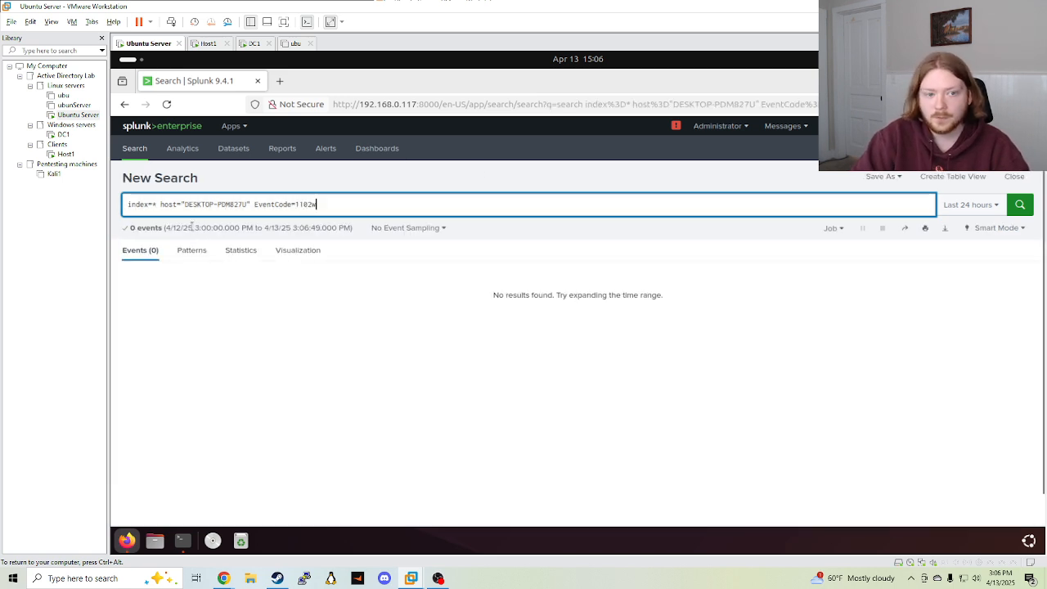
click(65, 154)
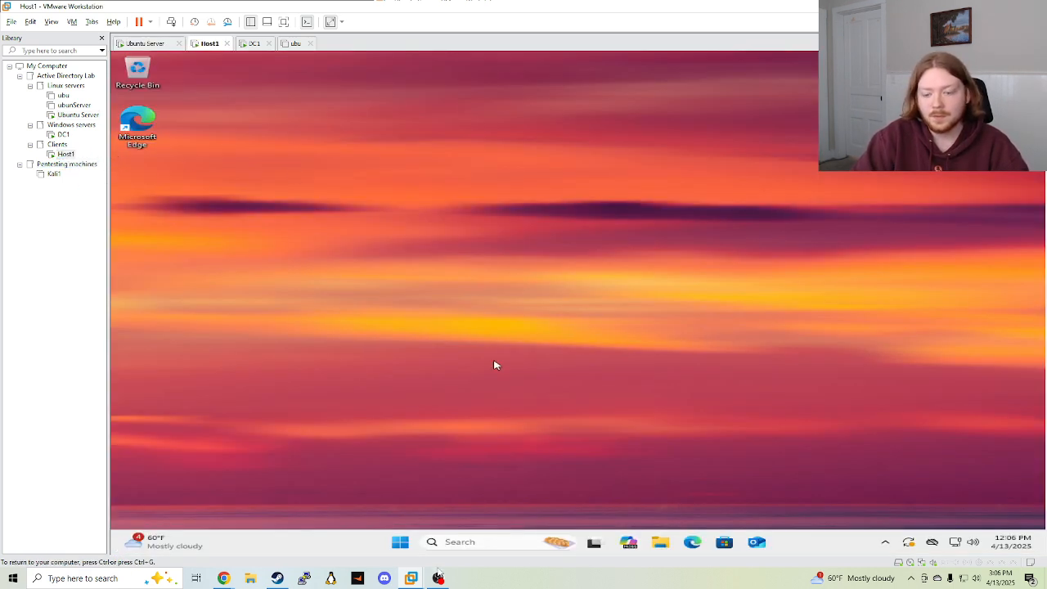
Find cmd in the Host1 taskbar search and run Command Prompt as administrator
click(479, 546)
text(cmd)
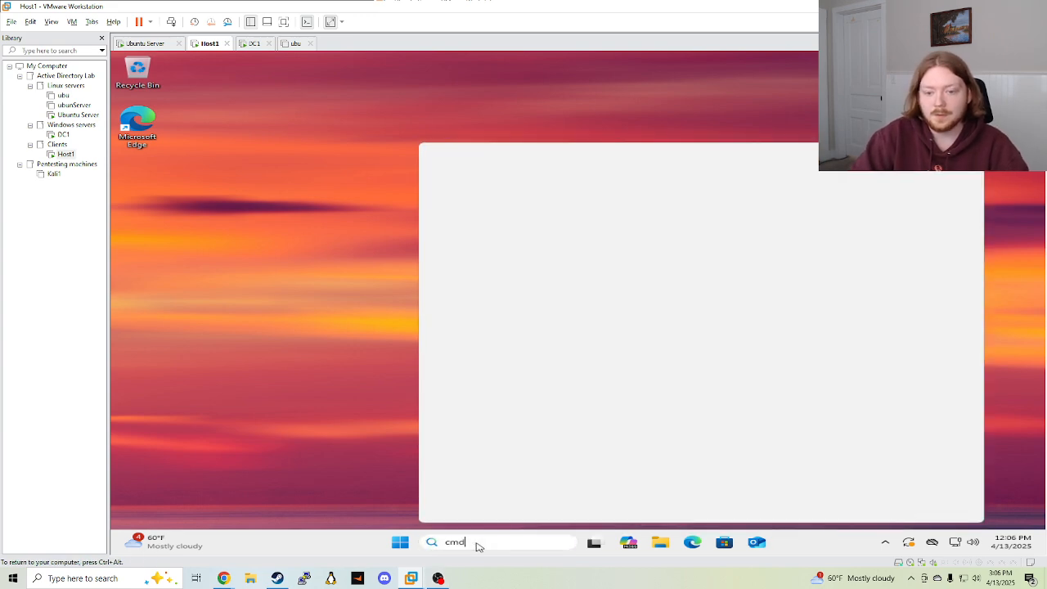
right_click(483, 221)
click(533, 234)
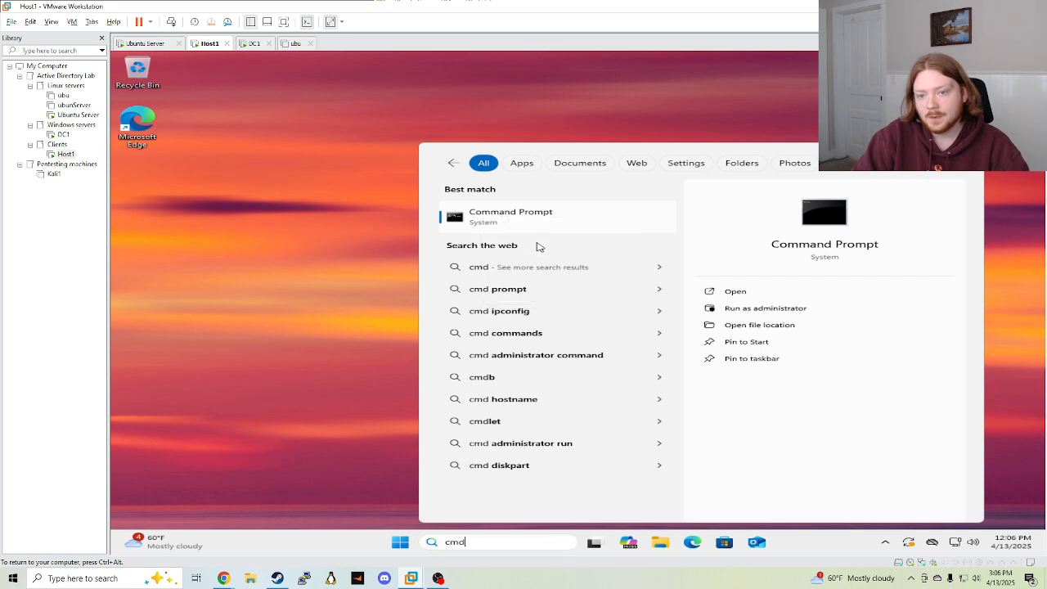
Enter the administrator user name and account password to open the elevated Command Prompt
text(a)
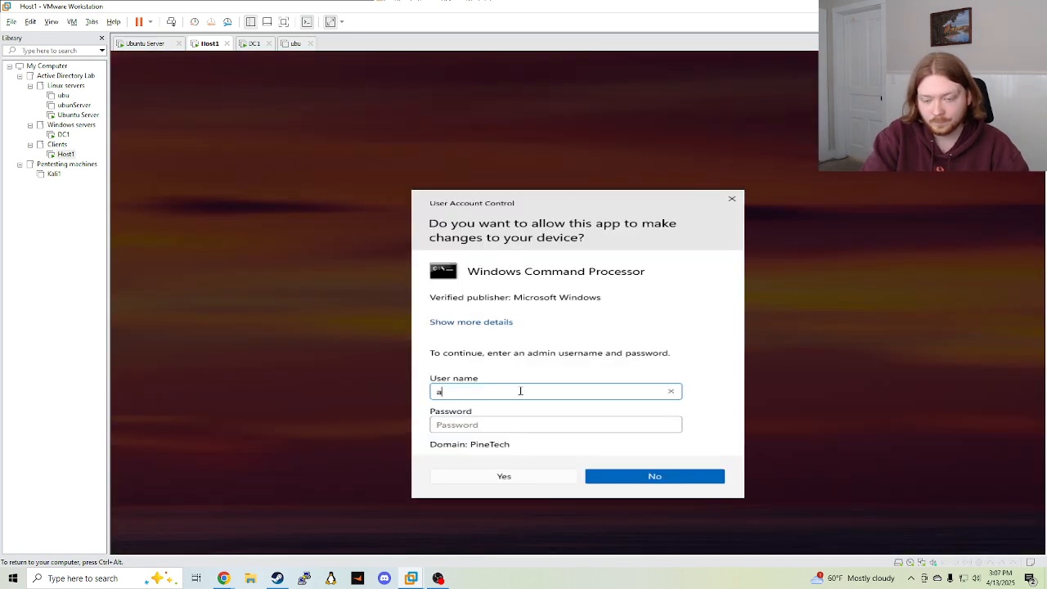
text(dministrator)
key(Tab)
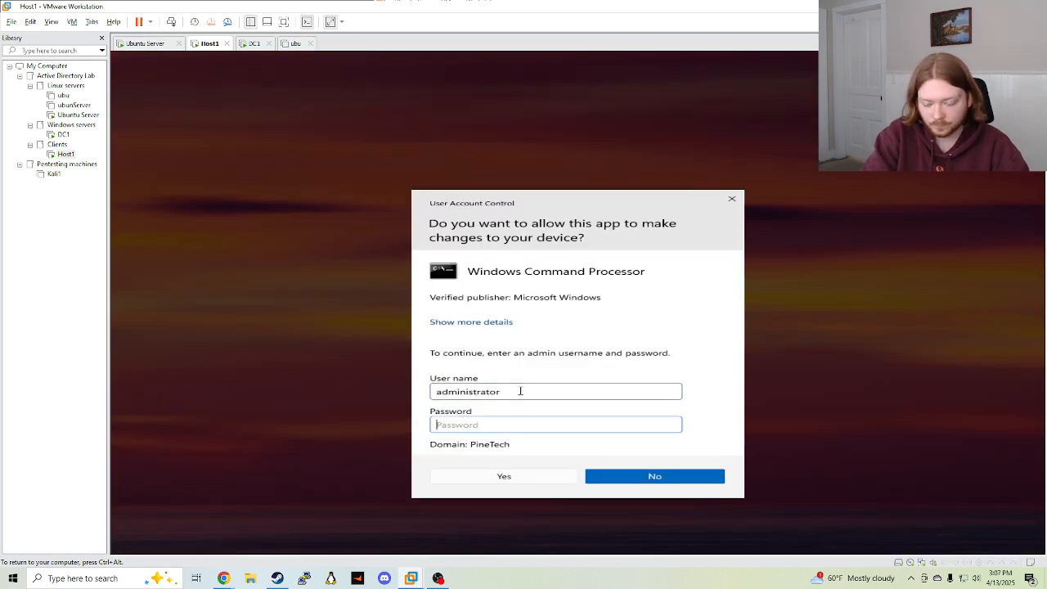
text(********)
key(Return)
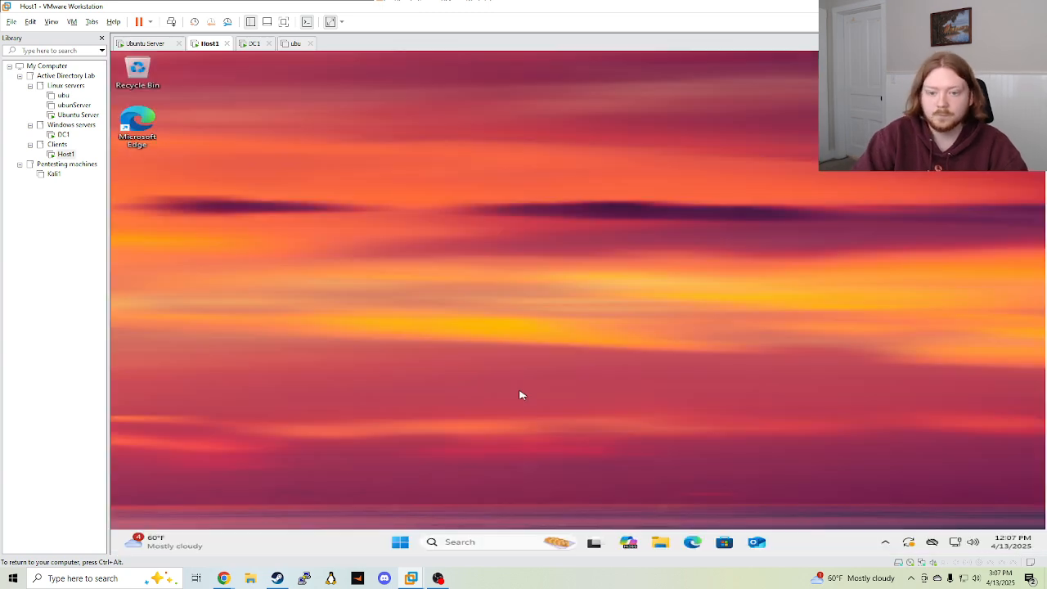
click(383, 196)
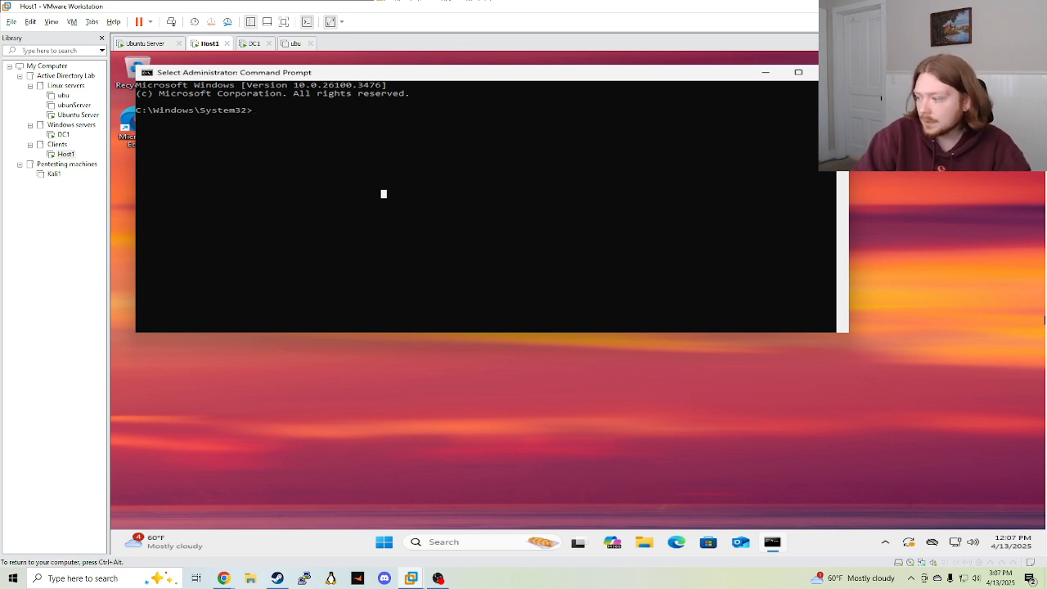
Run wevtutil cl Security, then recall the misspelled command and insert the missing 't'
text(wevutil cl Security)
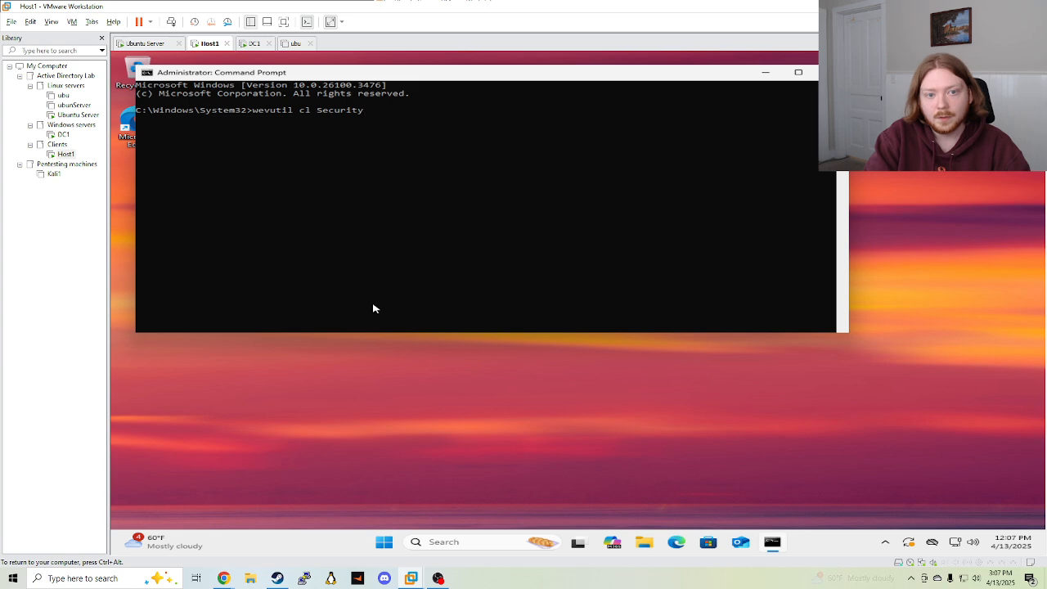
key(Return)
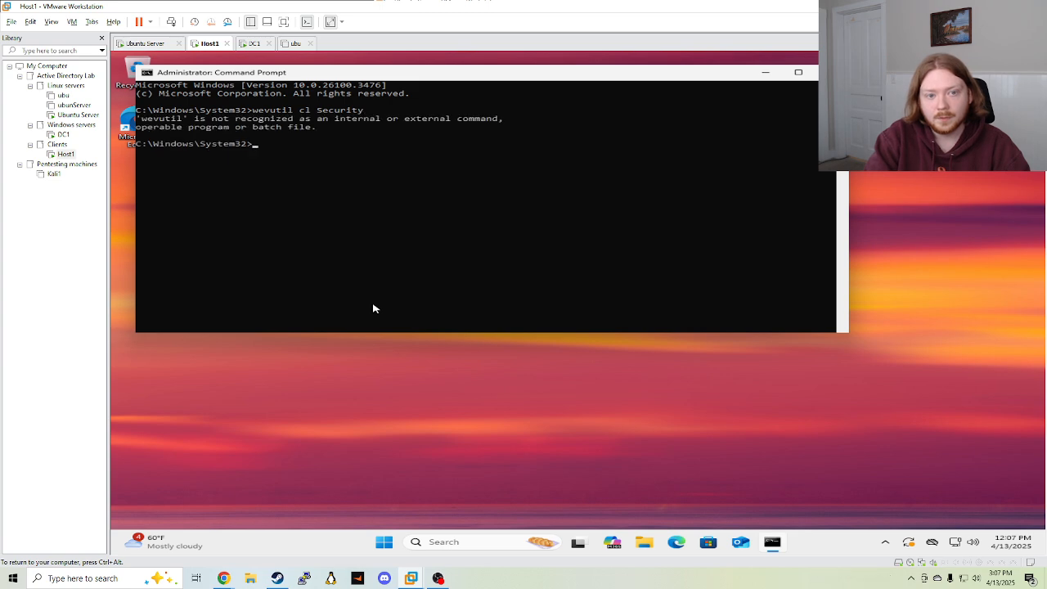
key(Up)
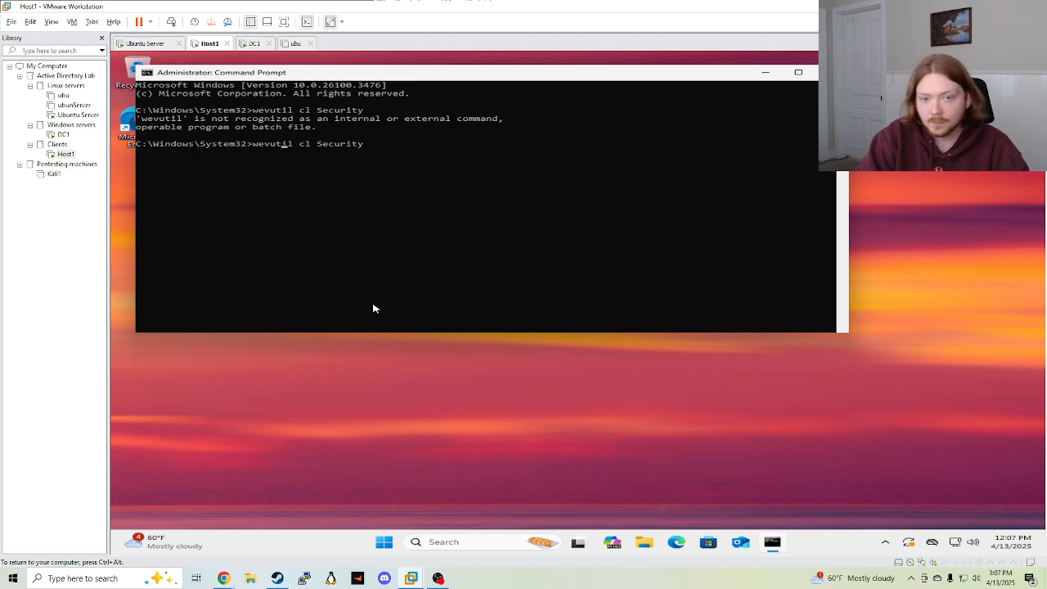
text(t)
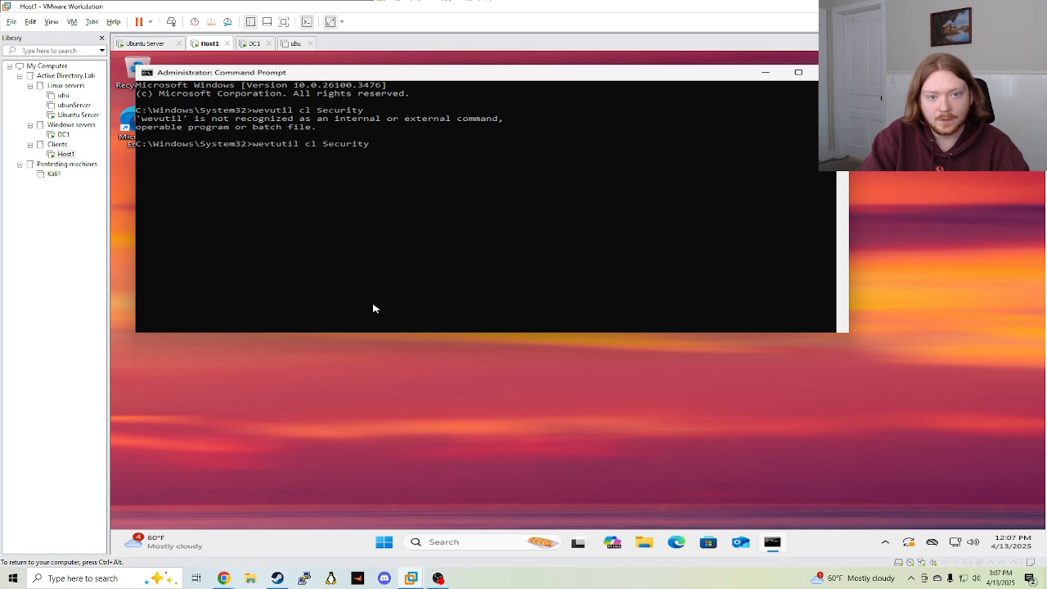
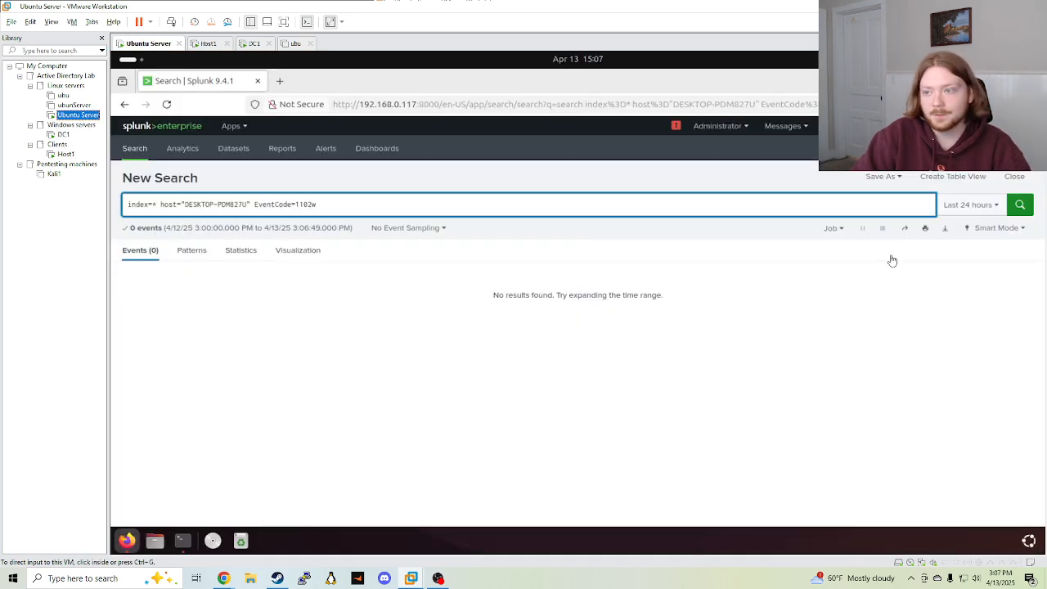
Fix the Splunk query to EventCode=1102 by removing the stray 'w' and rerun it
click(892, 260)
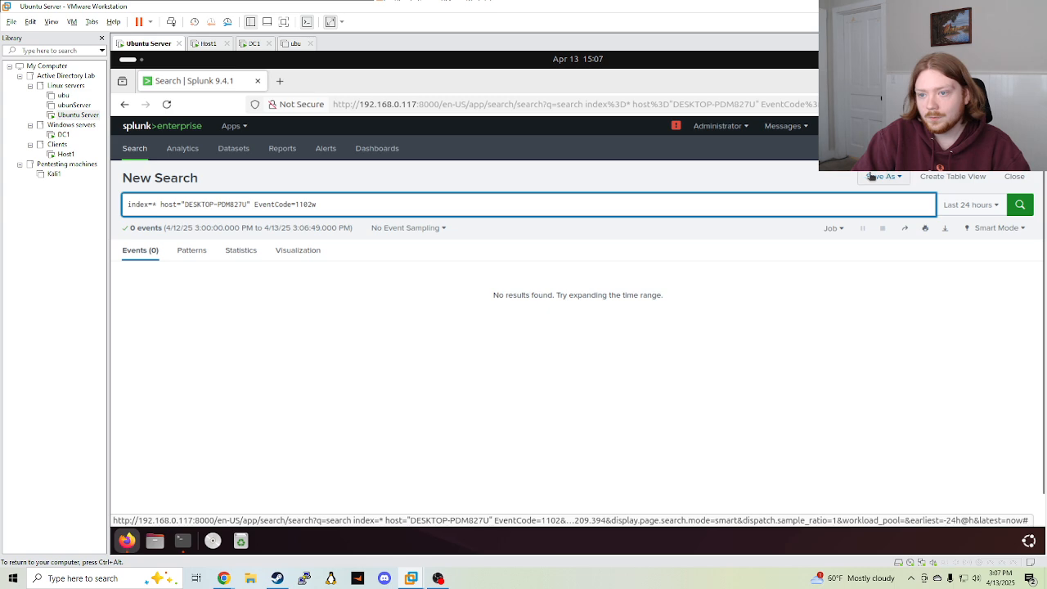
click(779, 208)
key(Return)
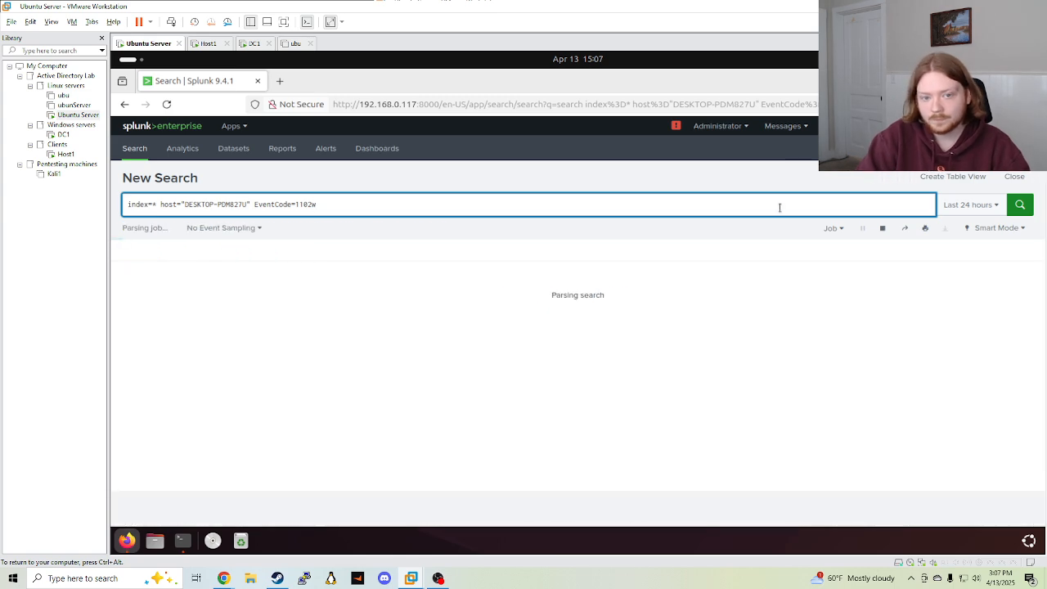
key(BackSpace)
key(Return)
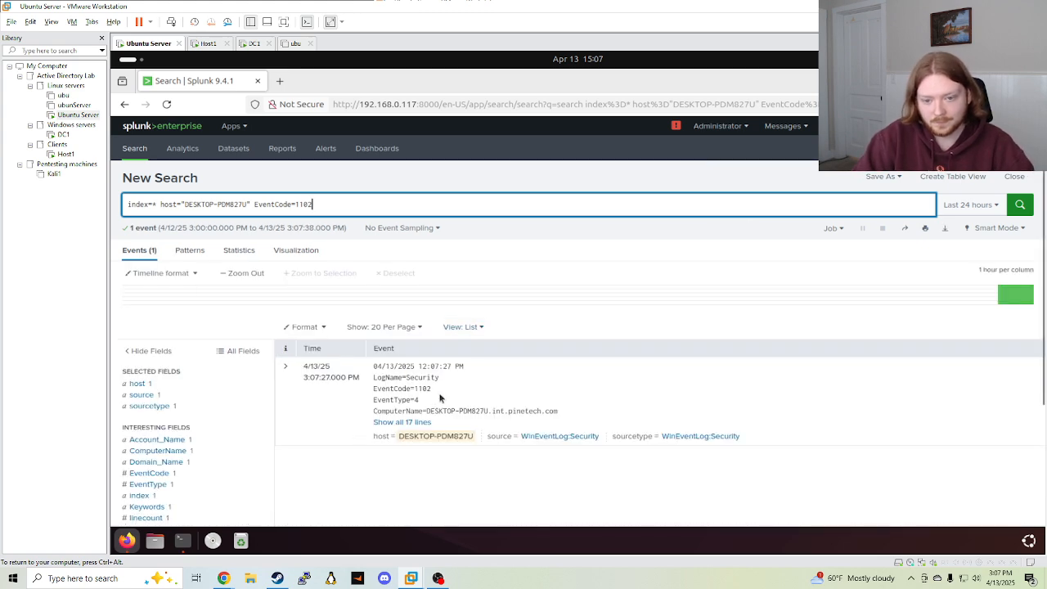
scroll(530, 352, down, 3)
scroll(589, 335, up, 3)
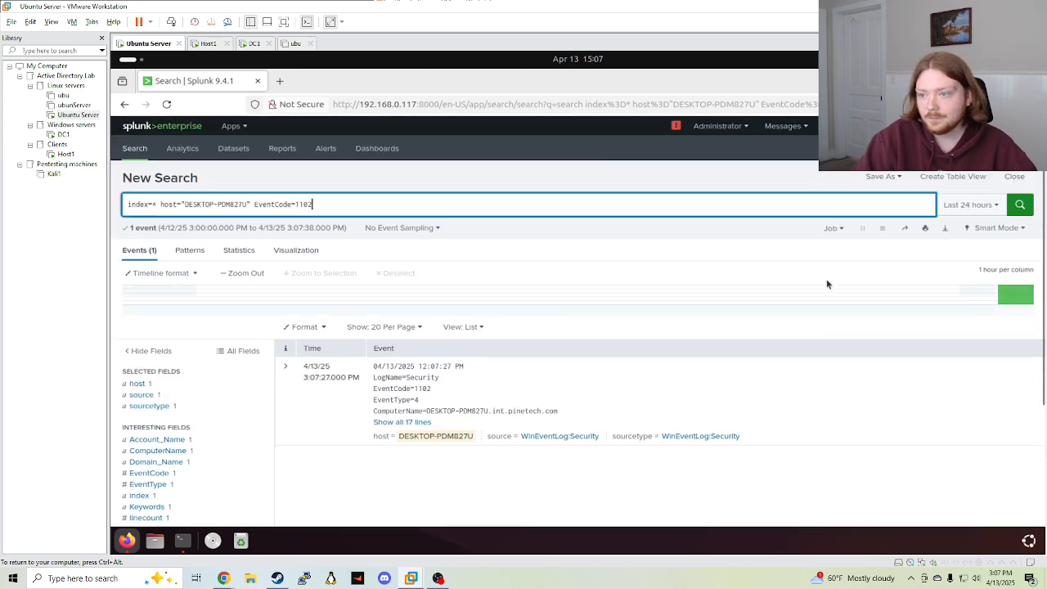
Go to the Triggered Alerts list from the Activity menu in Splunk
click(843, 126)
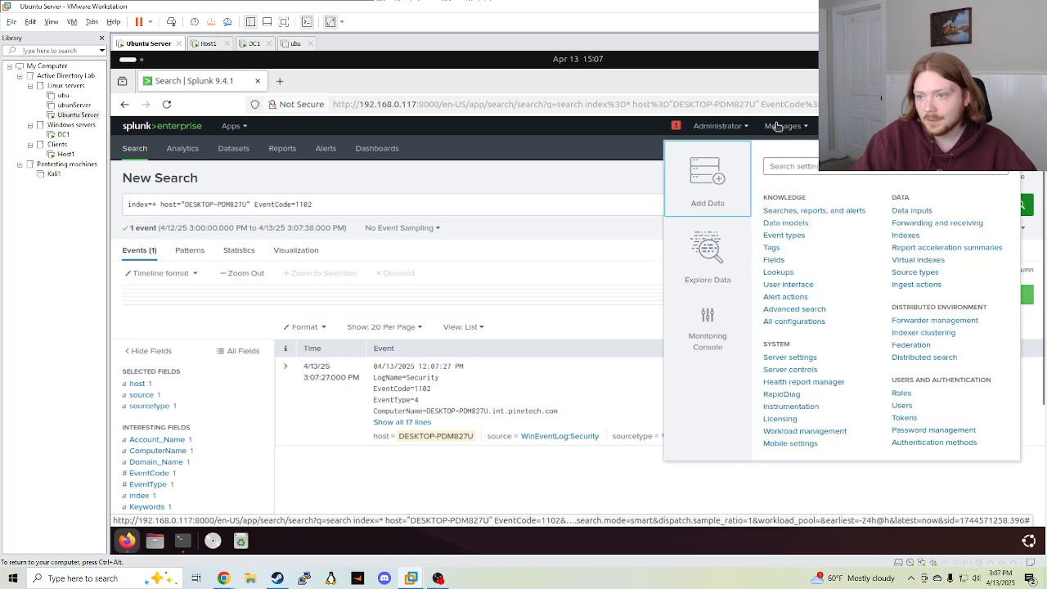
click(778, 126)
click(740, 128)
click(890, 126)
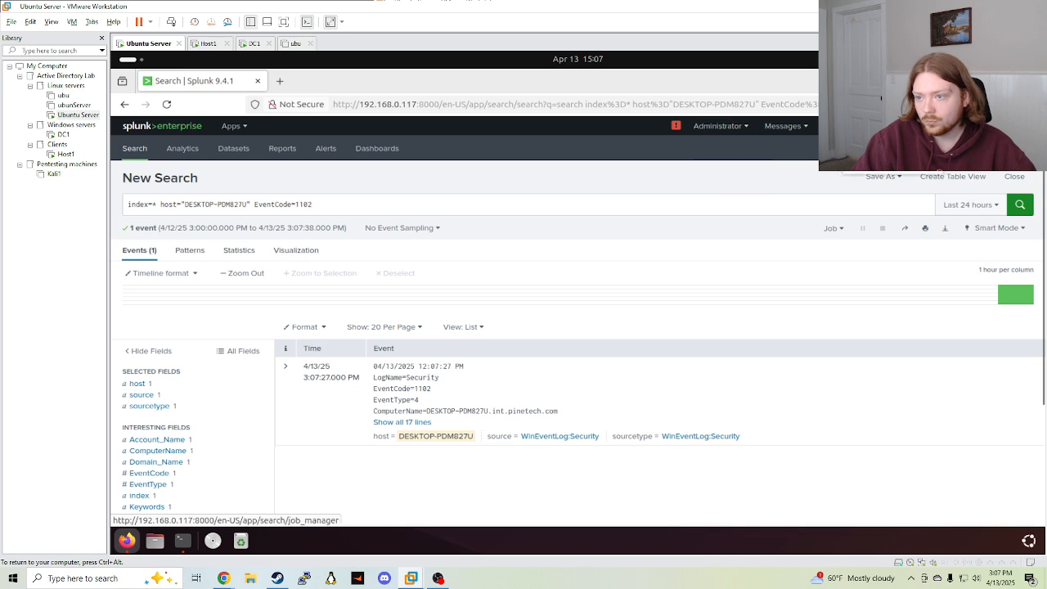
click(874, 172)
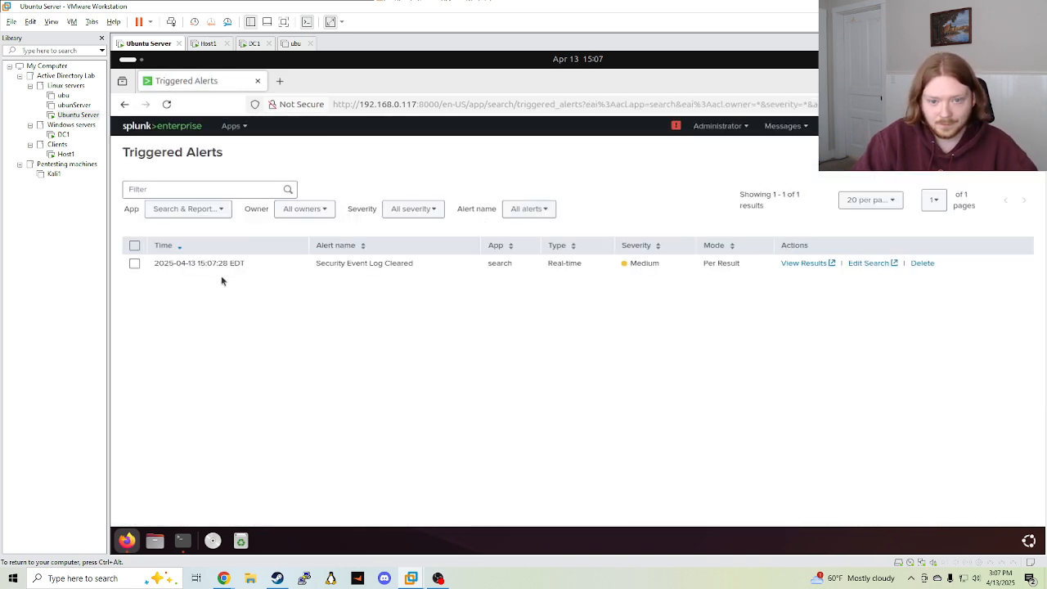
Tick the checkbox of the Security Event Log Cleared alert in the triggered alerts list
drag(316, 263, 430, 264)
click(503, 292)
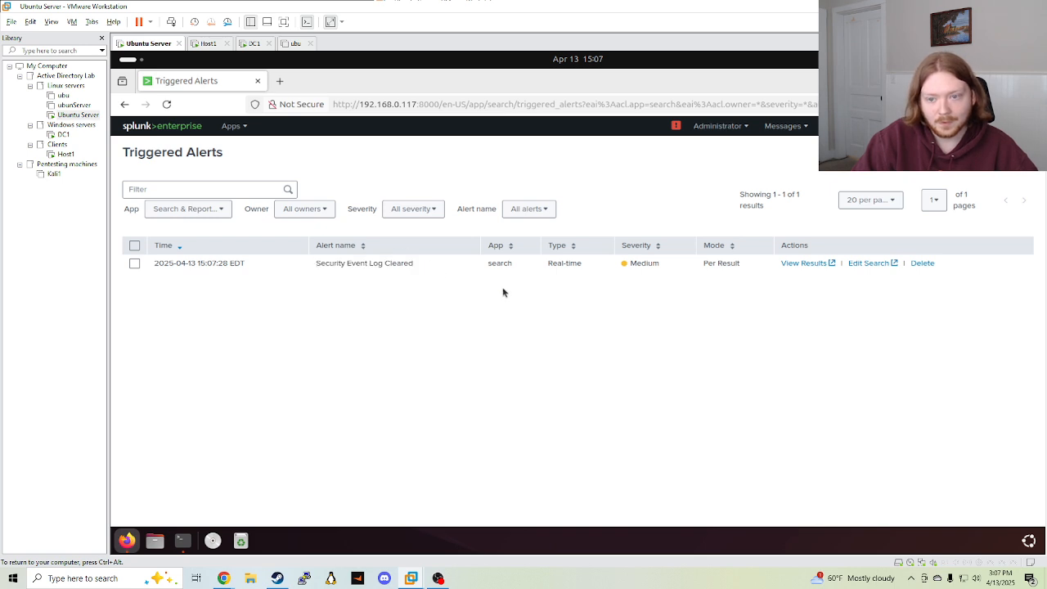
click(134, 263)
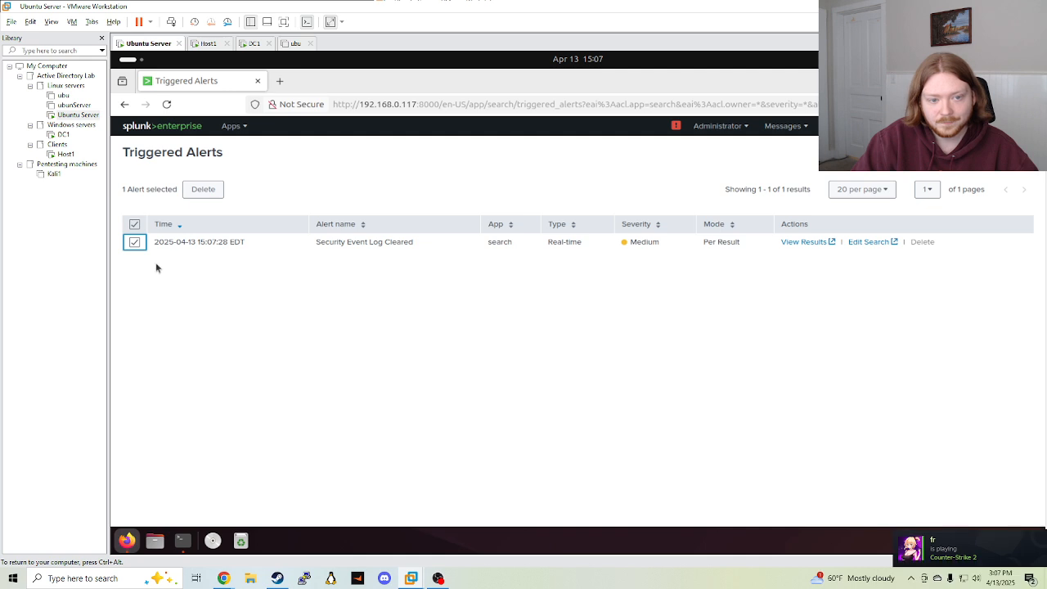
click(305, 280)
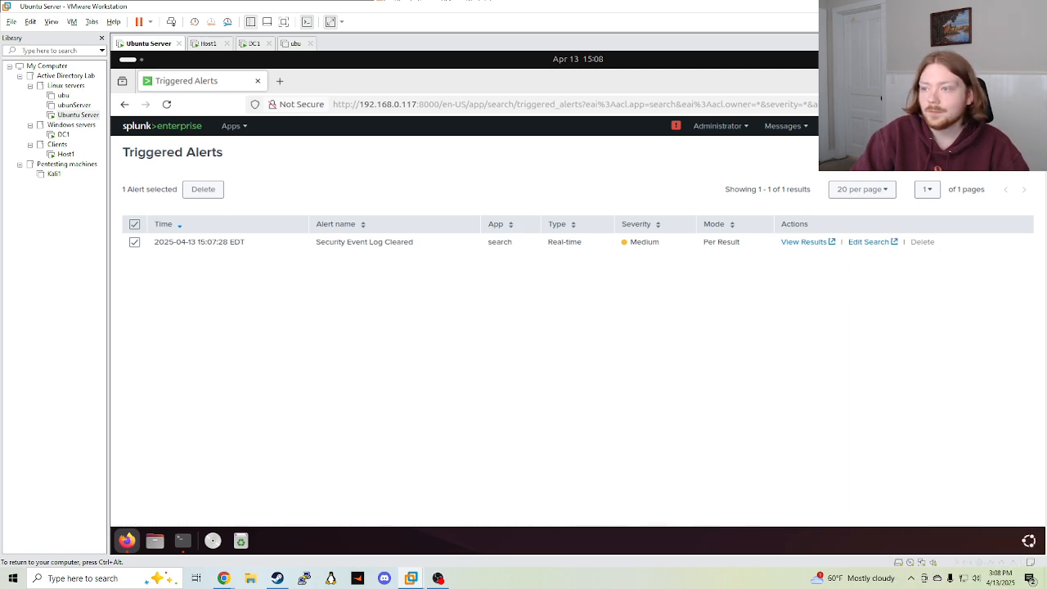
key(alt+Tab)
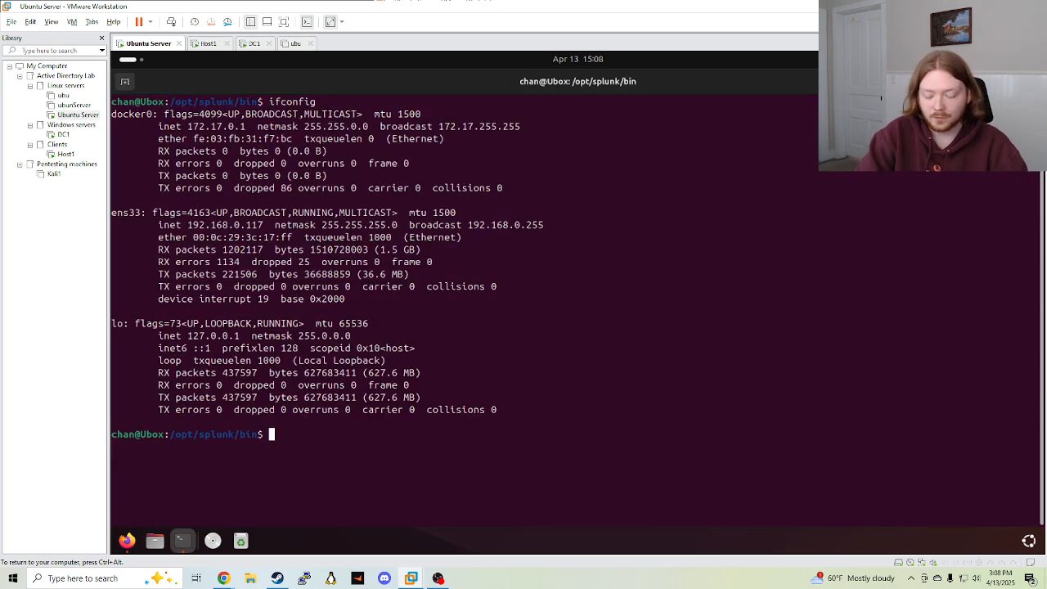
Clear and close the Ubuntu terminal, then return to Splunk's Triggered Alerts page in Firefox
text(clear)
key(Return)
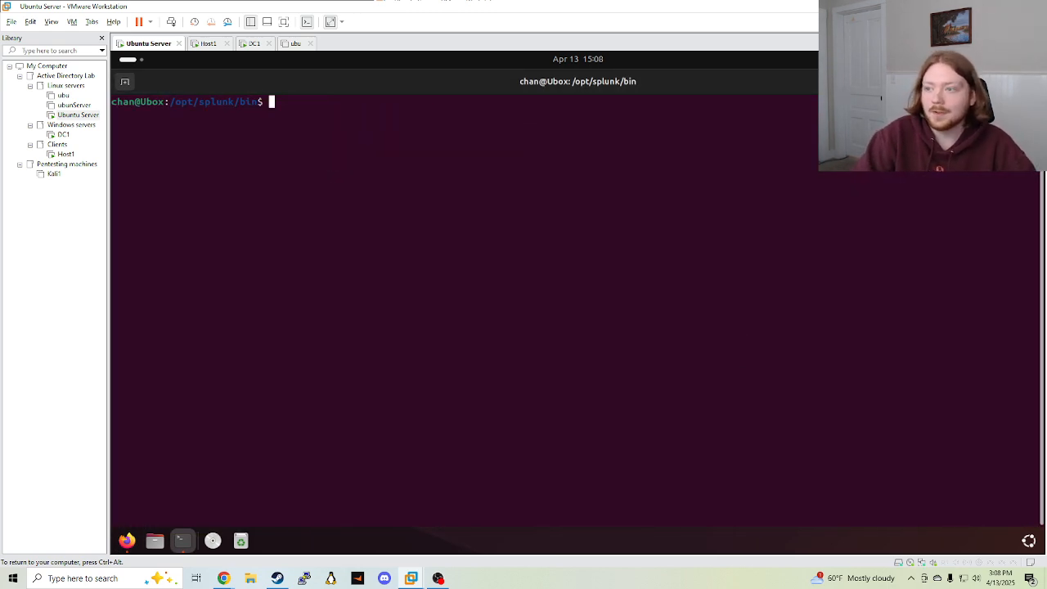
key(ctrl+d)
drag(335, 166, 570, 467)
drag(385, 149, 781, 491)
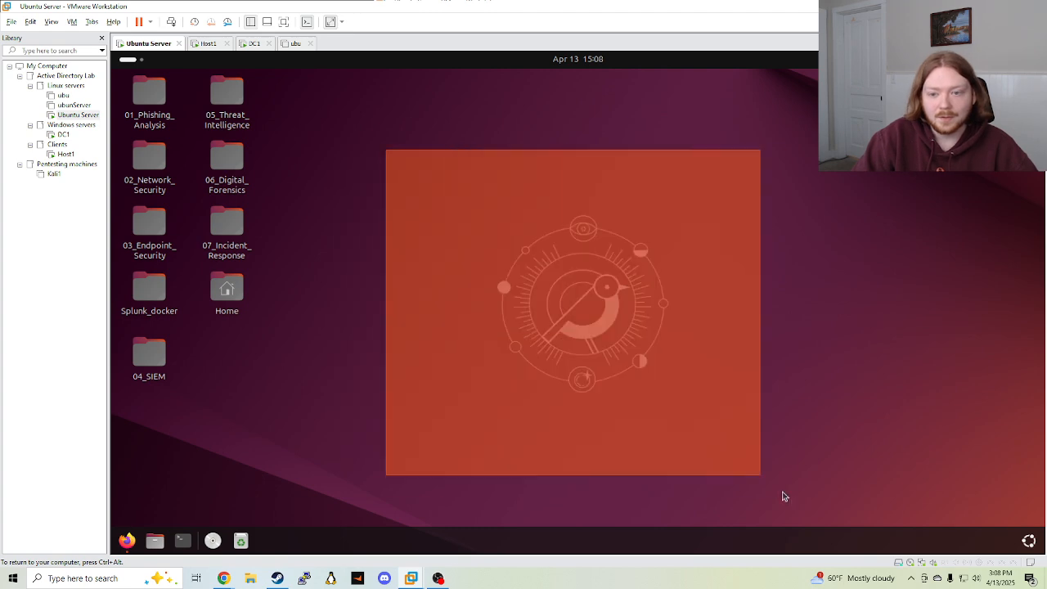
click(127, 540)
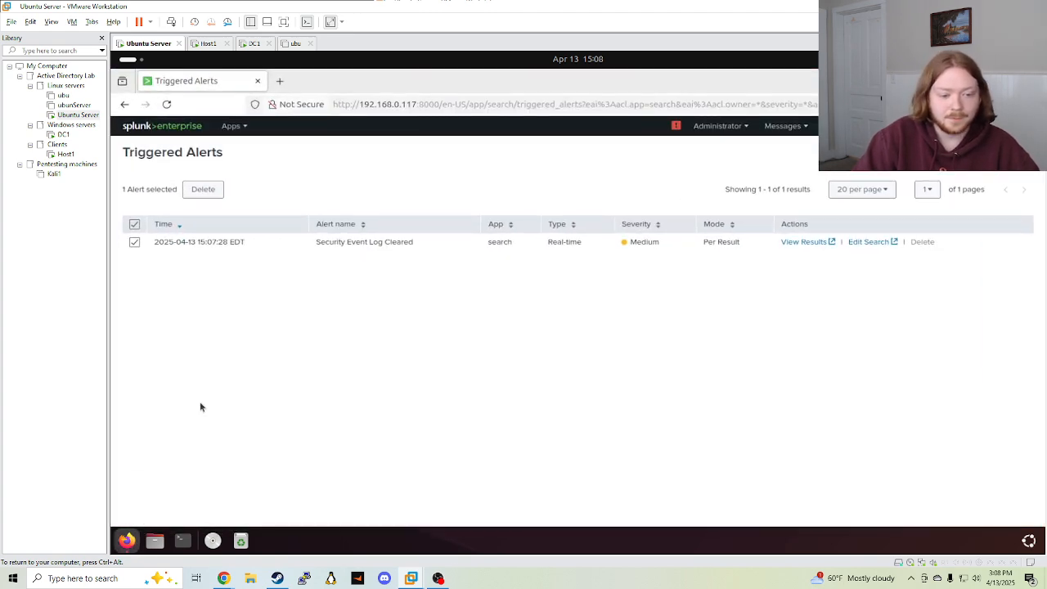